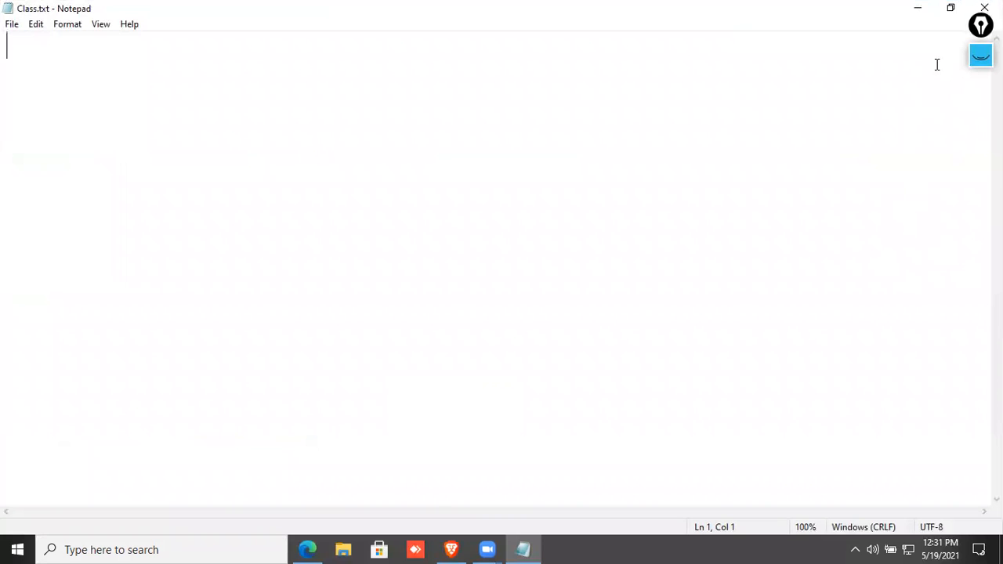
Handwrite a pink label on the left with an arrow under it.
left_click(980, 58)
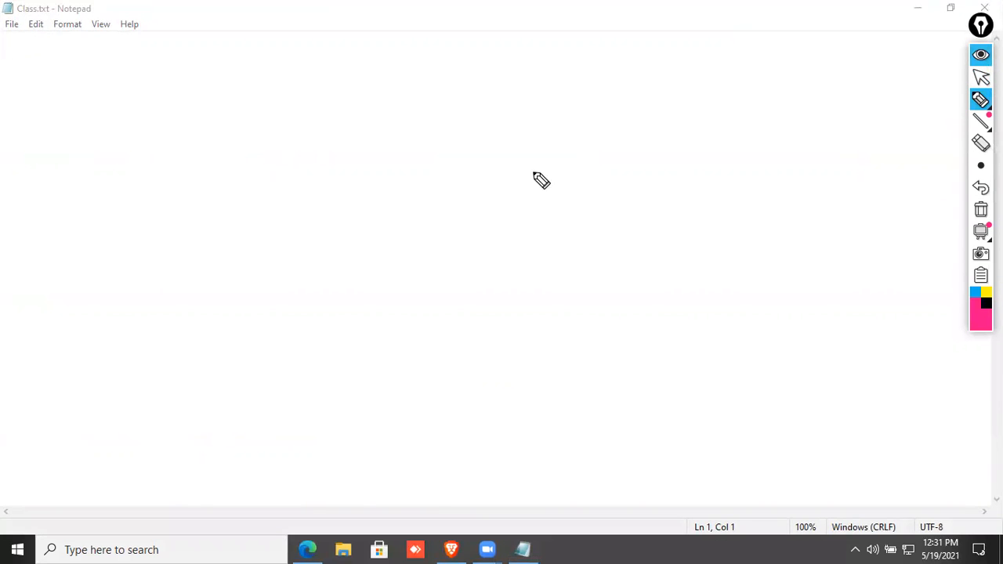
left_click_drag(189, 267, 219, 229)
left_click_drag(234, 293, 301, 218)
mouse_move(188, 344)
left_mouse_down()
mouse_move(314, 245)
mouse_move(303, 265)
left_mouse_up()
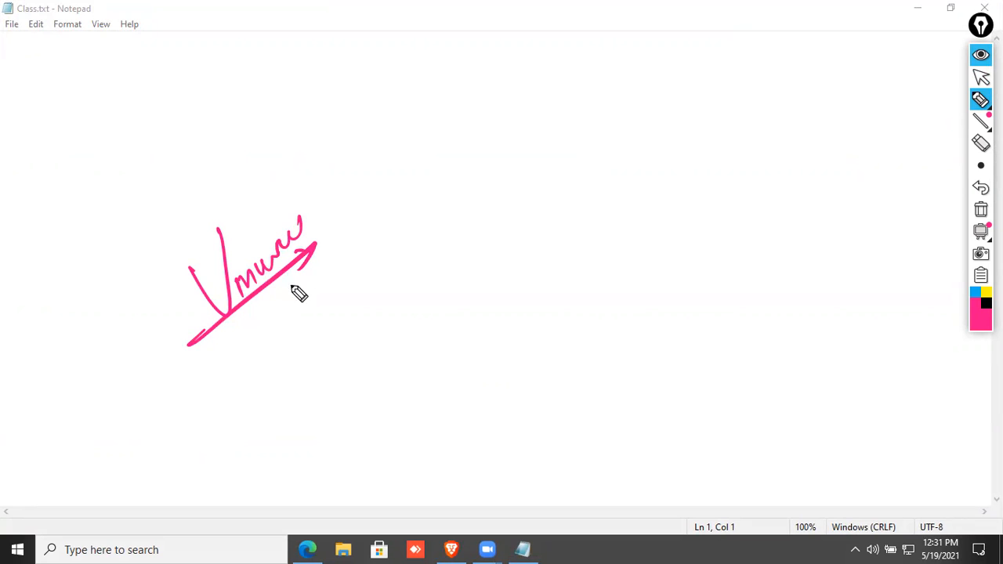
In black, write the heading 'Classical Network' and underline it with a long line.
left_click(985, 303)
mouse_move(531, 235)
left_mouse_down()
mouse_move(546, 202)
mouse_move(569, 228)
mouse_move(595, 207)
mouse_move(603, 116)
mouse_move(631, 224)
left_mouse_up()
mouse_move(641, 179)
left_mouse_down()
mouse_move(639, 129)
mouse_move(664, 123)
mouse_move(678, 137)
mouse_move(745, 91)
left_mouse_up()
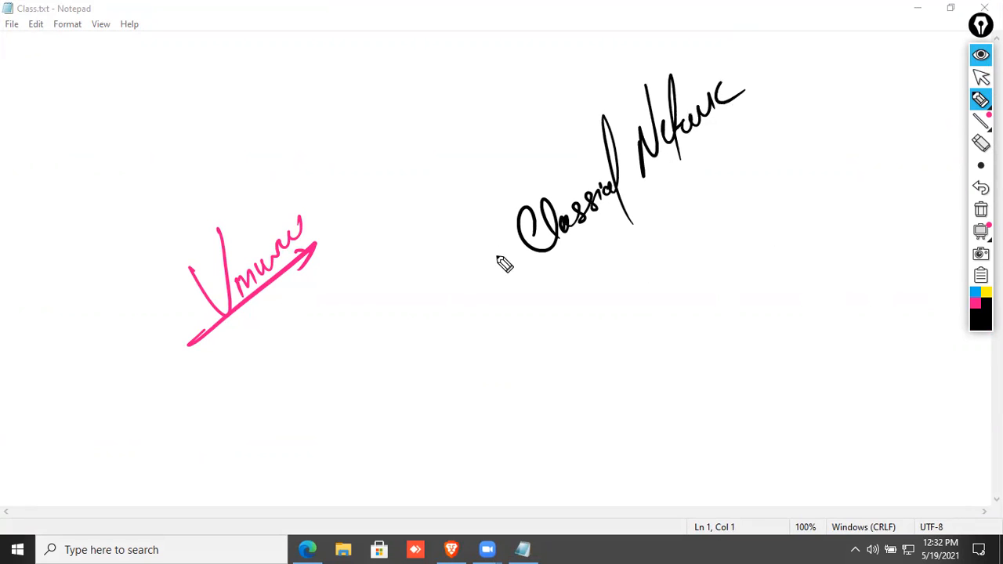
left_click_drag(387, 361, 765, 108)
Write 20/25/30 under the heading with an arrow beneath it.
mouse_move(593, 280)
left_mouse_down()
mouse_move(609, 286)
mouse_move(621, 262)
left_mouse_up()
left_click_drag(627, 229, 632, 323)
left_click_drag(638, 271, 663, 255)
mouse_move(672, 198)
left_mouse_down()
mouse_move(678, 287)
mouse_move(705, 205)
left_mouse_up()
left_click_drag(572, 333, 727, 235)
left_click_drag(702, 233, 703, 266)
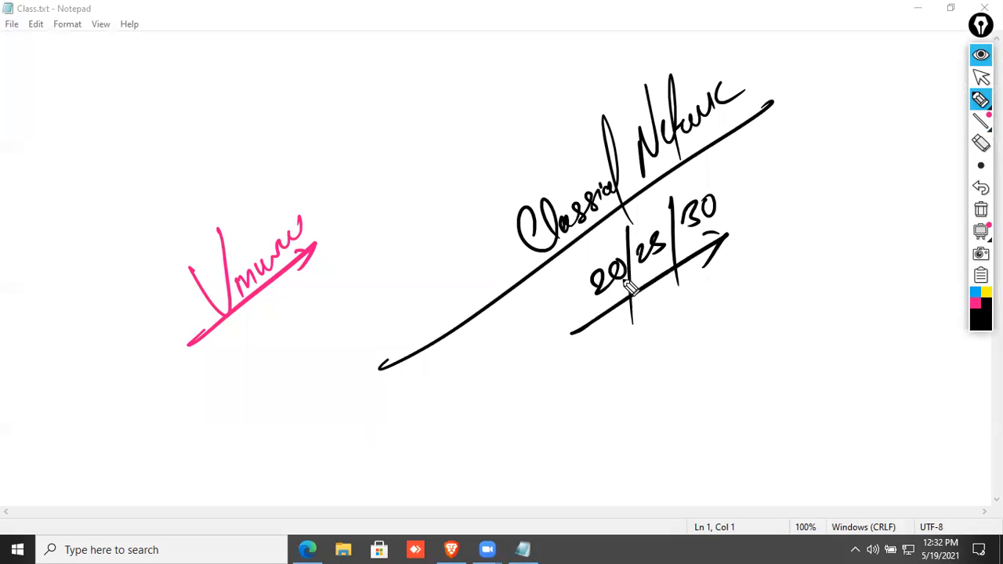
Write an underlined black label at the lower left with an arrow pointing up-right.
mouse_move(33, 398)
left_mouse_down()
mouse_move(54, 429)
mouse_move(99, 400)
mouse_move(137, 323)
left_mouse_up()
mouse_move(139, 245)
left_mouse_down()
mouse_move(178, 254)
mouse_move(213, 237)
mouse_move(213, 227)
left_mouse_up()
left_click_drag(33, 459, 157, 329)
left_click_drag(149, 335, 149, 364)
left_click_drag(167, 322, 257, 221)
left_click_drag(237, 230, 257, 222)
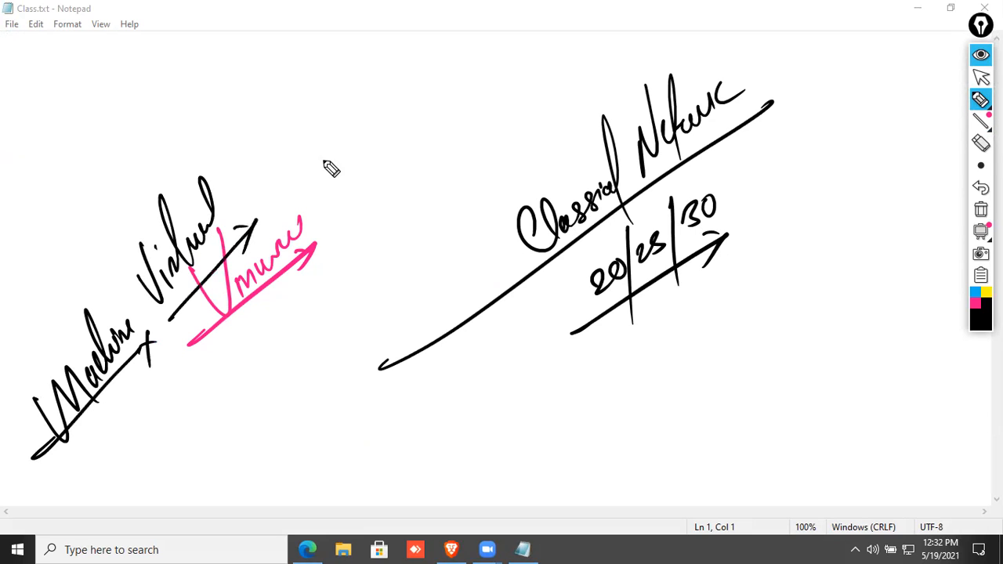
Write a circled 15/20, then wipe all ink from the screen.
mouse_move(335, 157)
left_mouse_down()
mouse_move(352, 149)
mouse_move(378, 197)
mouse_move(402, 126)
mouse_move(375, 196)
left_mouse_up()
left_click_drag(344, 78, 320, 195)
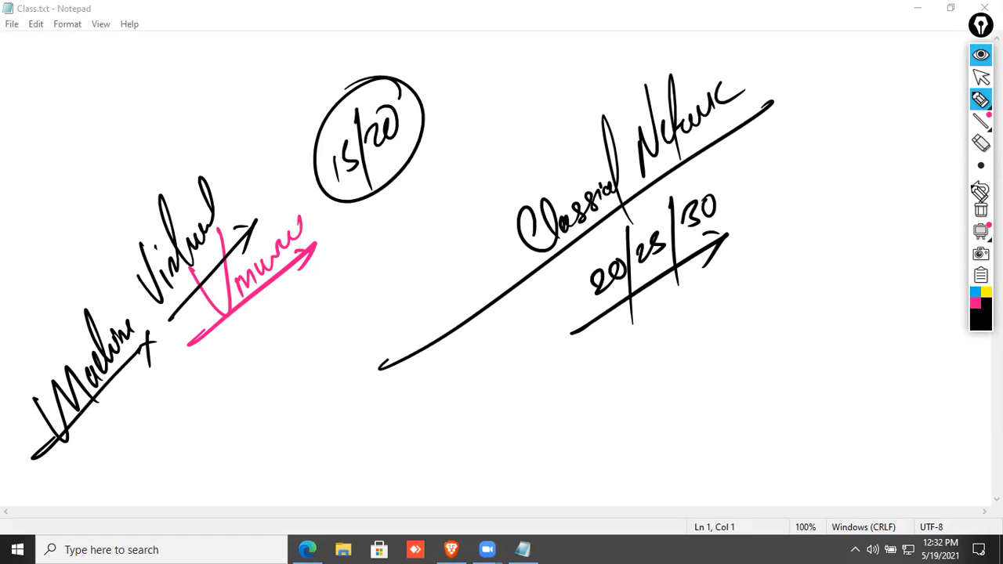
left_click(980, 209)
Draw a large pink box with 'LAN' written above it.
left_click(975, 304)
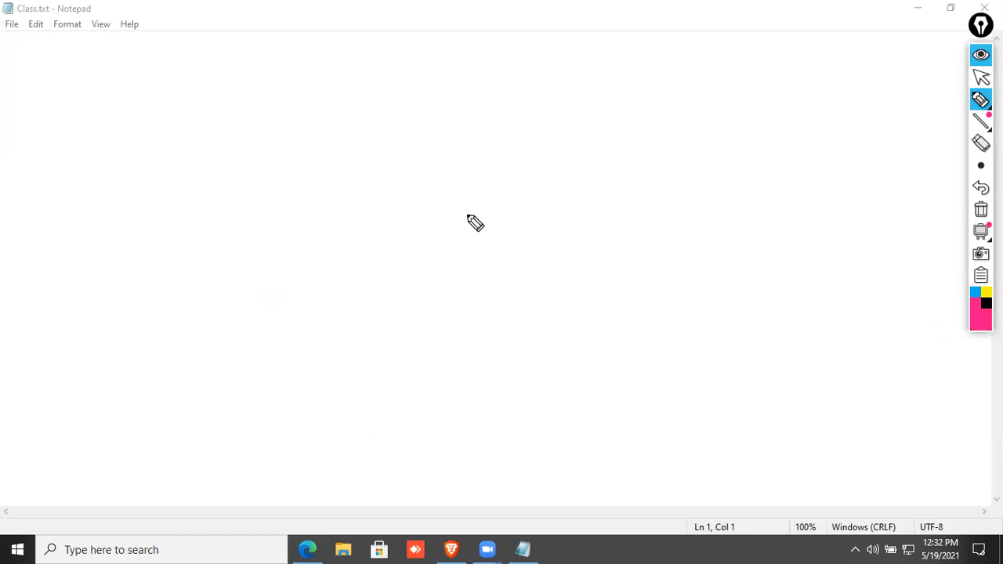
mouse_move(67, 160)
left_mouse_down()
mouse_move(870, 112)
mouse_move(881, 370)
left_mouse_up()
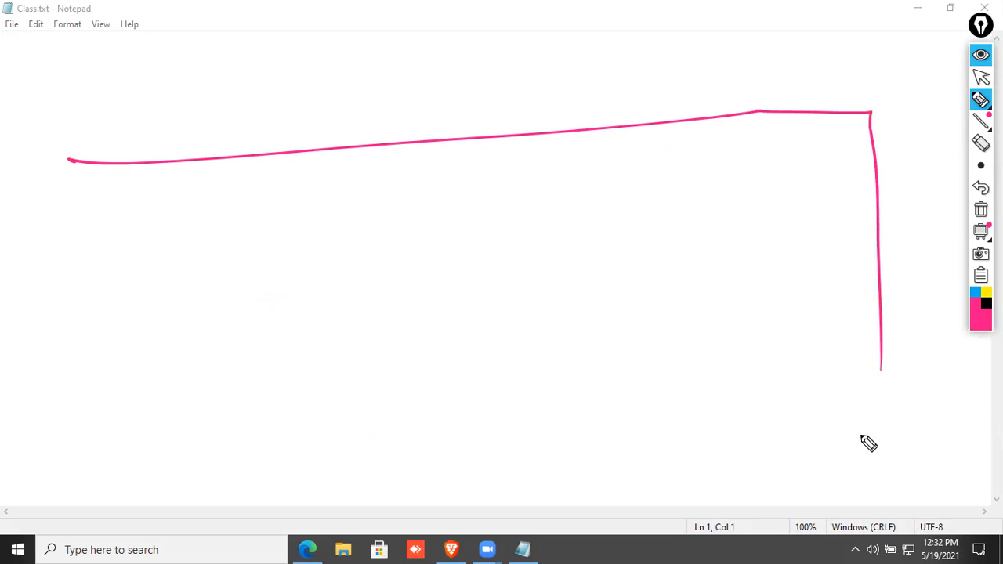
mouse_move(84, 185)
left_mouse_down()
mouse_move(86, 394)
mouse_move(879, 365)
left_mouse_up()
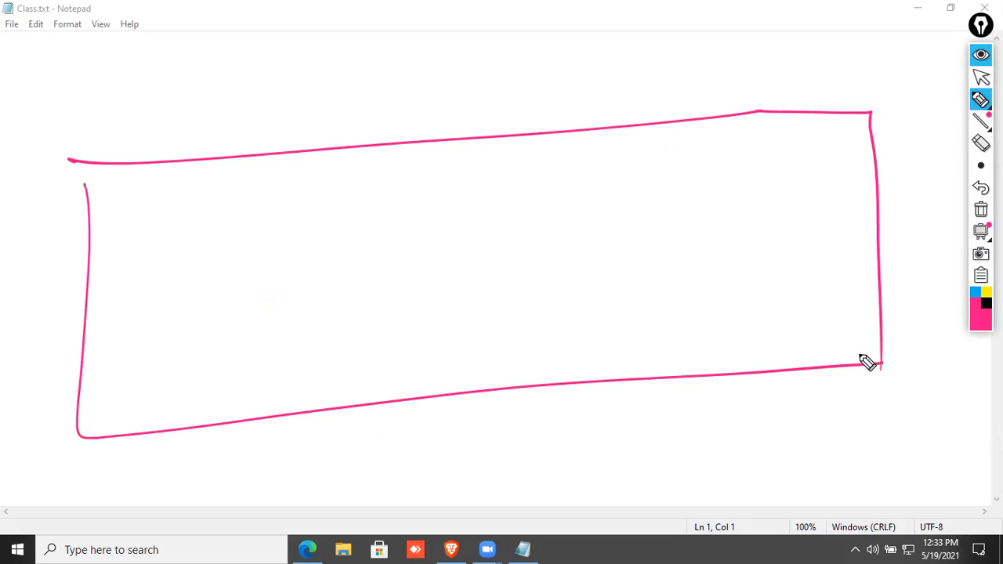
mouse_move(366, 78)
left_mouse_down()
mouse_move(377, 99)
mouse_move(448, 61)
left_mouse_up()
In black, draw small server boxes inside the LAN and label the first one AD.
left_click(986, 303)
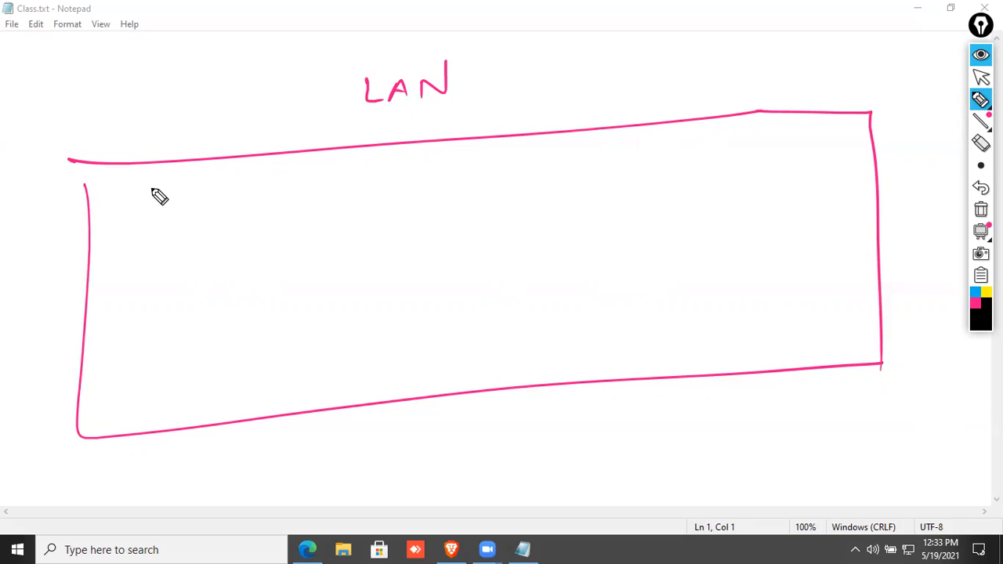
mouse_move(126, 200)
left_mouse_down()
mouse_move(143, 194)
mouse_move(126, 232)
left_mouse_up()
mouse_move(160, 194)
left_mouse_down()
mouse_move(179, 193)
mouse_move(160, 232)
mouse_move(228, 213)
mouse_move(217, 225)
left_mouse_up()
mouse_move(132, 106)
left_mouse_down()
mouse_move(127, 185)
mouse_move(141, 175)
left_mouse_up()
mouse_move(151, 123)
left_mouse_down()
mouse_move(159, 89)
mouse_move(169, 119)
left_mouse_up()
left_click_drag(154, 107, 167, 105)
mouse_move(173, 86)
left_mouse_down()
mouse_move(182, 110)
mouse_move(172, 120)
left_mouse_up()
left_click_drag(208, 78, 262, 58)
Label the second server F.S with an arrow and add a line labelled SQL.
left_click_drag(231, 107, 168, 180)
mouse_move(174, 156)
left_mouse_down()
mouse_move(168, 180)
mouse_move(202, 166)
left_mouse_up()
left_click_drag(255, 95, 251, 125)
left_click_drag(244, 115, 260, 109)
left_click(268, 102)
left_click_drag(290, 77, 280, 97)
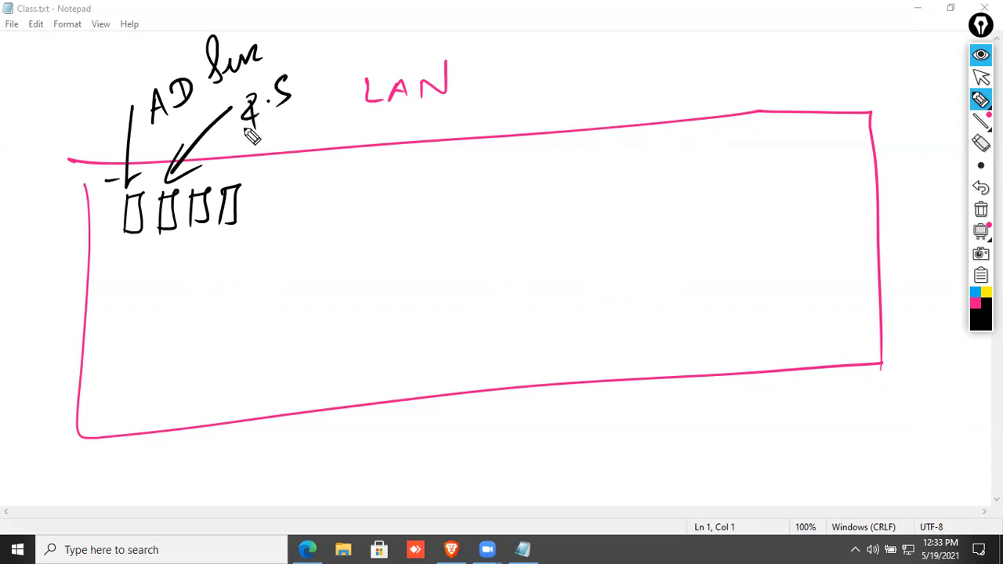
mouse_move(210, 184)
left_mouse_down()
mouse_move(277, 139)
mouse_move(358, 123)
left_mouse_up()
mouse_move(254, 185)
left_mouse_down()
mouse_move(354, 144)
mouse_move(439, 125)
mouse_move(463, 108)
mouse_move(274, 222)
mouse_move(347, 206)
left_mouse_up()
Add two more server boxes to the row and draw a switch below it.
left_click(337, 179)
left_click_drag(367, 174, 388, 197)
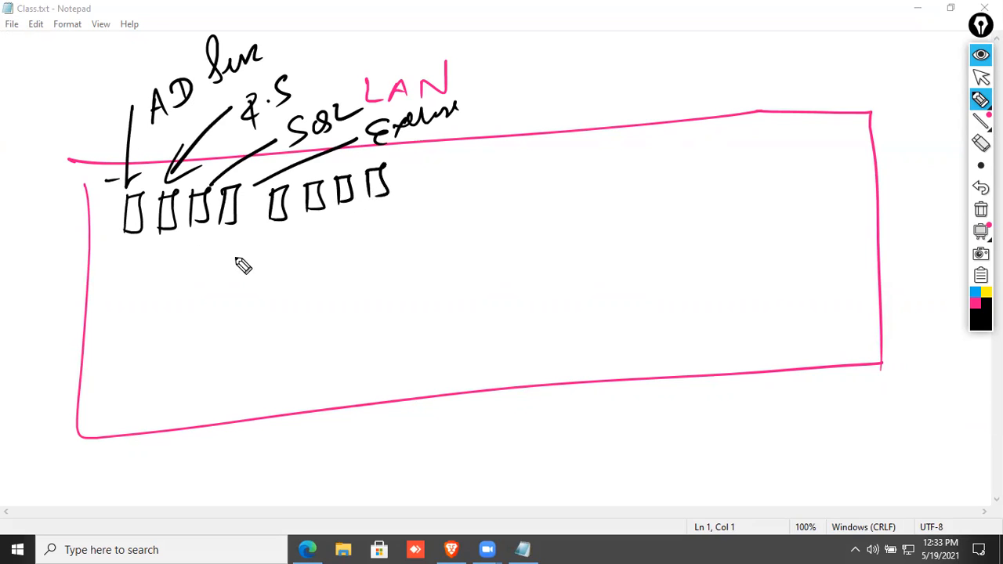
left_click_drag(162, 279, 290, 302)
left_click_drag(151, 312, 295, 287)
Connect each server in the row to the switch with lines.
left_click_drag(132, 223, 180, 267)
left_click_drag(166, 225, 184, 275)
left_click_drag(202, 218, 187, 276)
mouse_move(224, 210)
left_mouse_down()
mouse_move(199, 274)
mouse_move(291, 210)
left_mouse_up()
mouse_move(221, 269)
left_mouse_down()
mouse_move(317, 206)
mouse_move(221, 269)
left_mouse_up()
left_click_drag(384, 194, 223, 269)
Draw a row of eight user symbols below the switch.
mouse_move(135, 370)
left_mouse_down()
mouse_move(168, 373)
mouse_move(164, 413)
mouse_move(169, 406)
left_mouse_up()
mouse_move(205, 361)
left_mouse_down()
mouse_move(222, 385)
mouse_move(282, 359)
mouse_move(315, 384)
left_mouse_up()
left_click_drag(373, 358, 407, 383)
mouse_move(444, 338)
left_mouse_down()
mouse_move(467, 364)
mouse_move(494, 365)
left_mouse_up()
left_click_drag(561, 322, 567, 347)
mouse_move(622, 312)
left_mouse_down()
mouse_move(662, 315)
mouse_move(666, 345)
left_mouse_up()
mouse_move(702, 311)
left_mouse_down()
mouse_move(746, 306)
mouse_move(736, 344)
mouse_move(744, 338)
left_mouse_up()
left_click(975, 303)
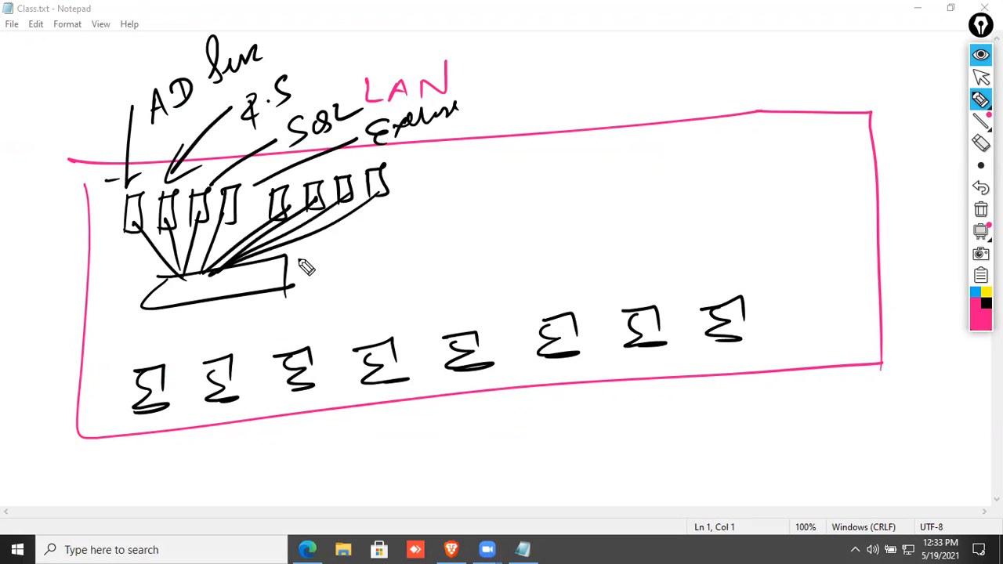
Draw pink lines from the switch to each of the eight users.
mouse_move(184, 296)
left_mouse_down()
mouse_move(135, 409)
mouse_move(214, 398)
left_mouse_up()
left_click_drag(216, 307, 304, 365)
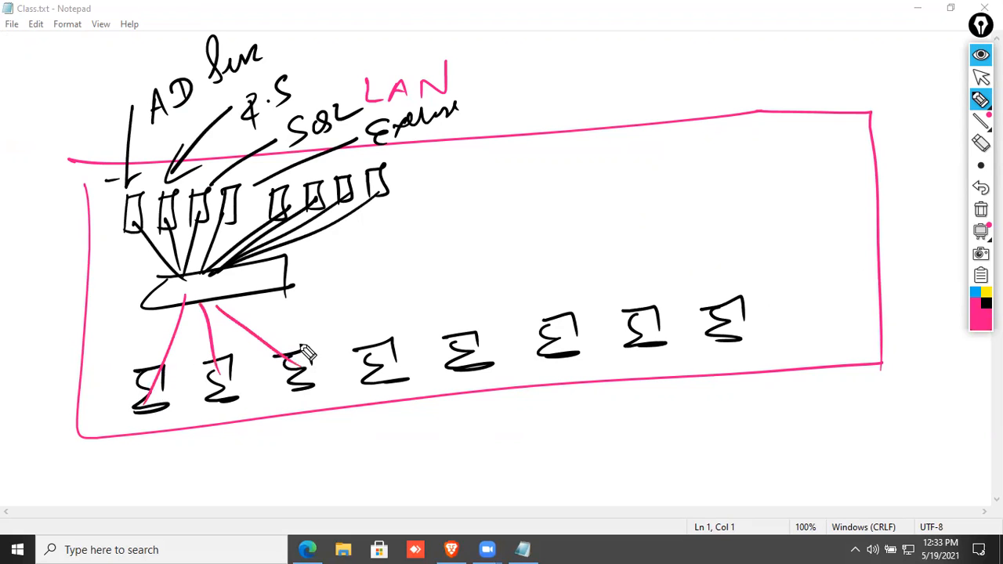
left_click_drag(245, 298, 381, 361)
left_click_drag(249, 282, 495, 336)
left_click_drag(277, 279, 536, 320)
mouse_move(291, 282)
left_mouse_down()
mouse_move(598, 314)
mouse_move(633, 311)
mouse_move(564, 301)
mouse_move(732, 312)
left_mouse_up()
In blue, write '100 Serv' with an arrow and an underlined, circled 1 beside it.
left_click(976, 293)
mouse_move(429, 182)
left_mouse_down()
mouse_move(510, 184)
mouse_move(522, 166)
left_mouse_up()
left_click_drag(536, 180, 580, 182)
left_click_drag(603, 177, 666, 161)
mouse_move(495, 204)
left_mouse_down()
mouse_move(650, 187)
mouse_move(621, 201)
left_mouse_up()
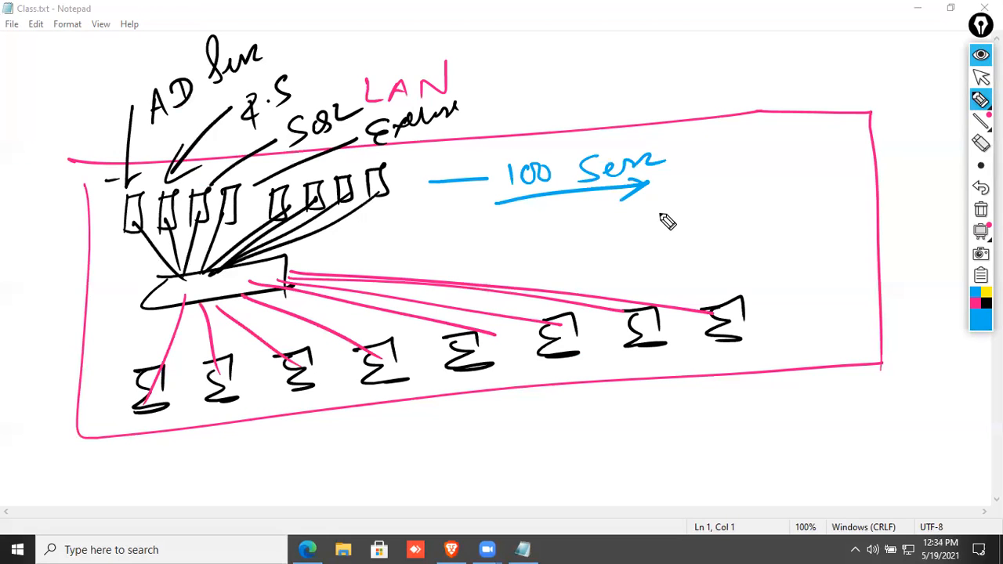
left_click_drag(744, 205, 750, 224)
left_click_drag(748, 179, 751, 181)
left_click_drag(736, 227, 757, 226)
Write a bracketed pink note above the LAN box.
left_click(976, 304)
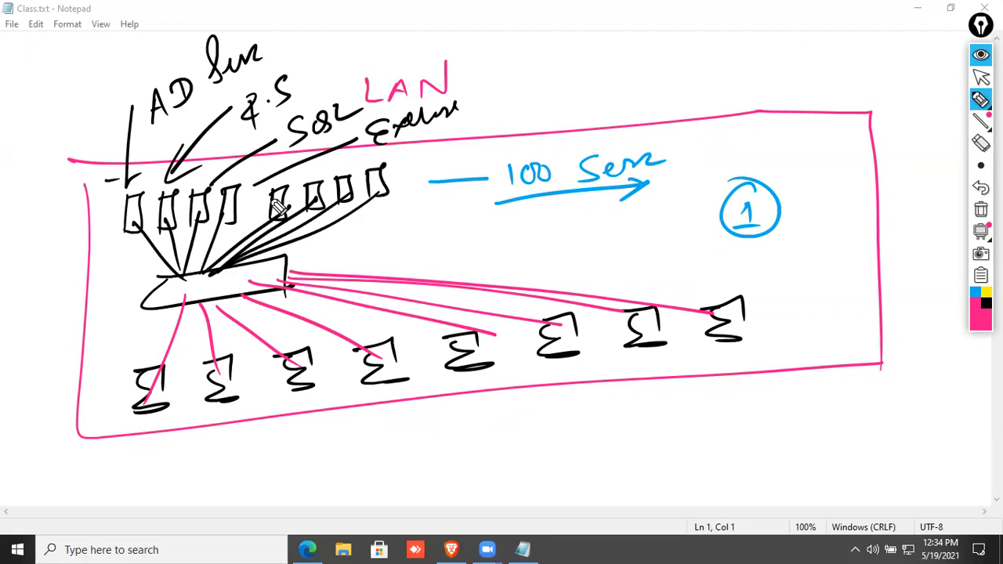
mouse_move(567, 60)
left_mouse_down()
mouse_move(578, 96)
mouse_move(623, 78)
mouse_move(694, 73)
mouse_move(761, 85)
mouse_move(785, 47)
mouse_move(790, 84)
mouse_move(804, 91)
left_mouse_up()
left_click_drag(821, 34, 815, 99)
left_click_drag(581, 32, 574, 120)
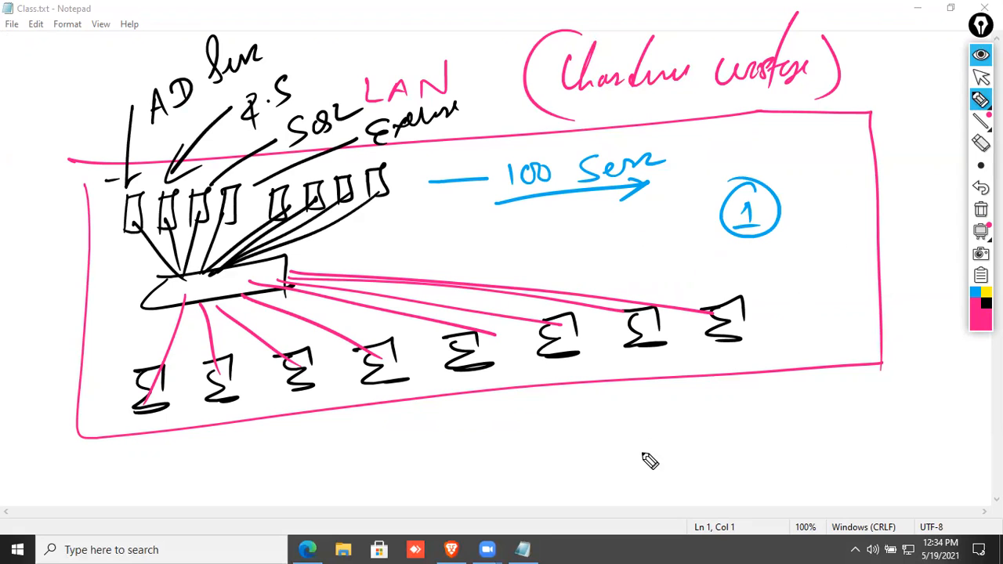
Write the bracketed list (30/50/60/70) below the box with a mark under 70.
mouse_move(658, 445)
left_mouse_down()
mouse_move(672, 463)
mouse_move(729, 455)
left_mouse_up()
left_click_drag(634, 427, 606, 500)
mouse_move(565, 449)
left_mouse_down()
mouse_move(576, 473)
mouse_move(589, 468)
left_mouse_up()
left_click_drag(778, 427, 746, 489)
mouse_move(772, 451)
left_mouse_down()
mouse_move(778, 477)
mouse_move(797, 454)
left_mouse_up()
left_click_drag(793, 407, 748, 490)
left_click_drag(593, 414, 584, 505)
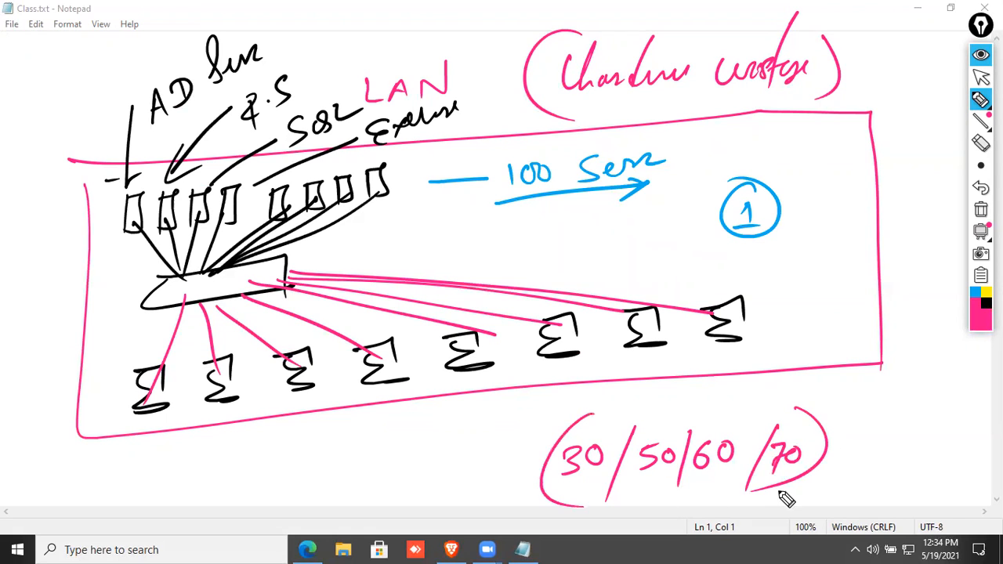
left_click_drag(750, 496, 806, 511)
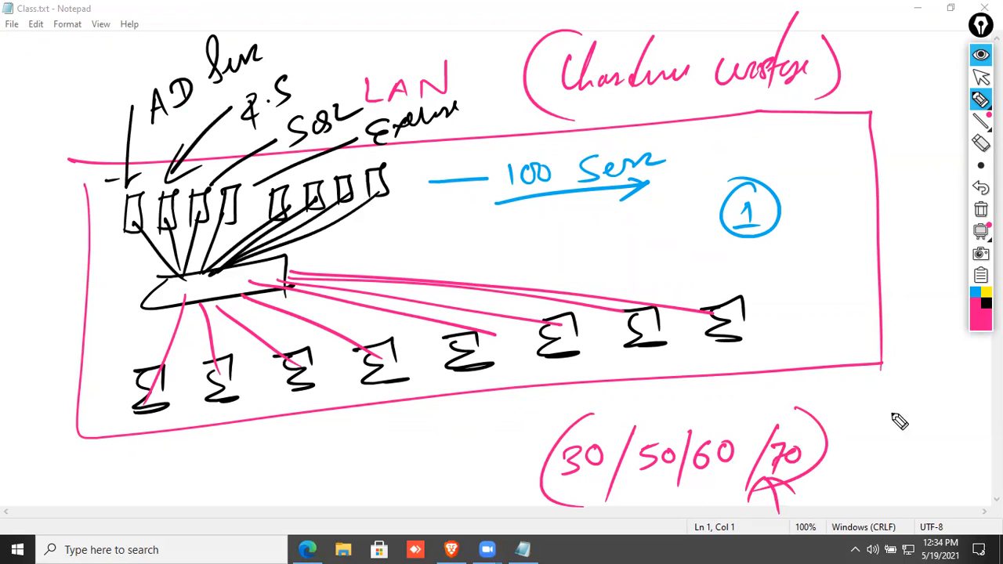
In black, dash under 30 and write 40 beside it, circling both.
left_click(985, 304)
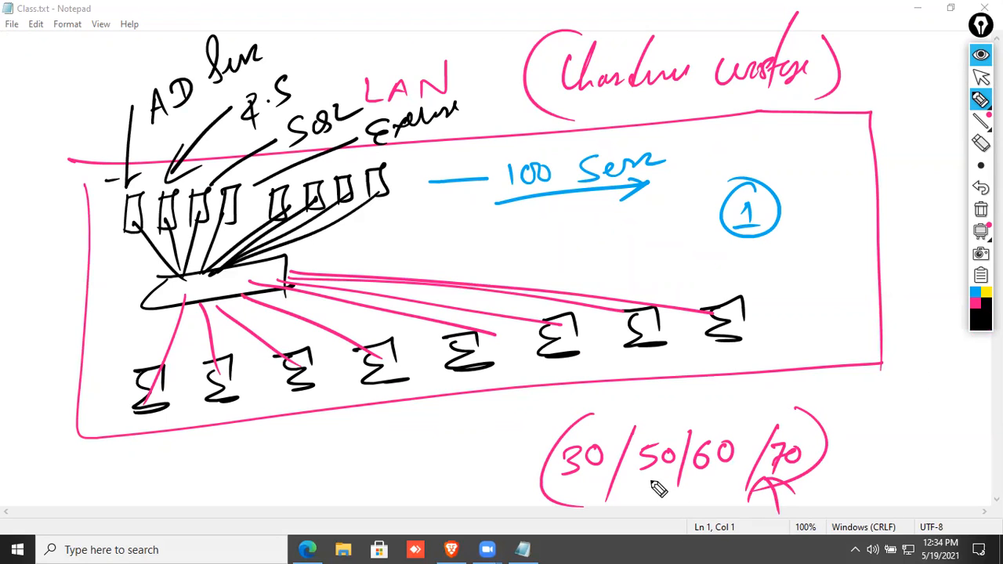
left_click_drag(565, 483, 554, 485)
mouse_move(608, 456)
left_mouse_down()
mouse_move(619, 465)
mouse_move(594, 411)
mouse_move(581, 508)
left_mouse_up()
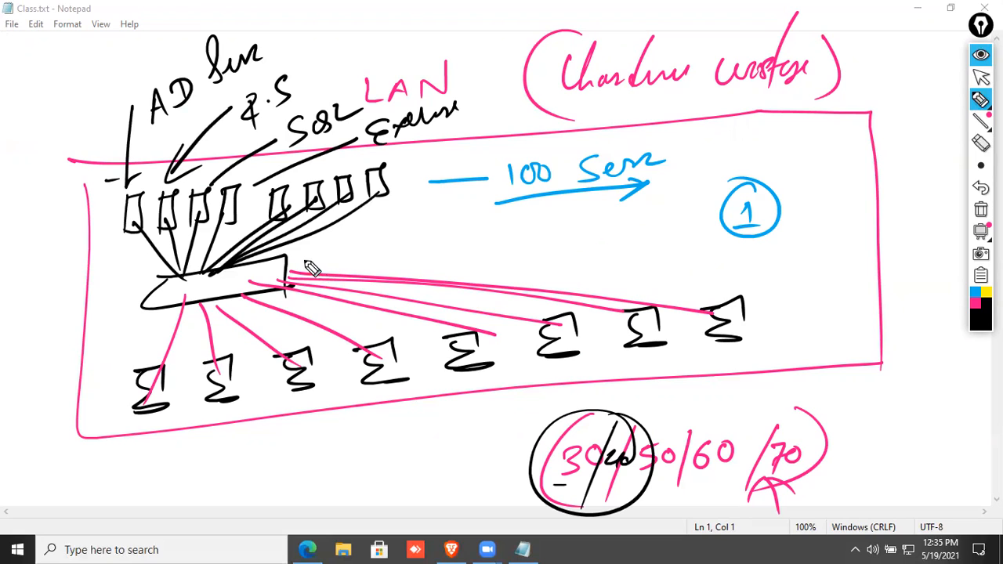
Draw a long black line from the switch toward the right.
left_click_drag(291, 261, 581, 232)
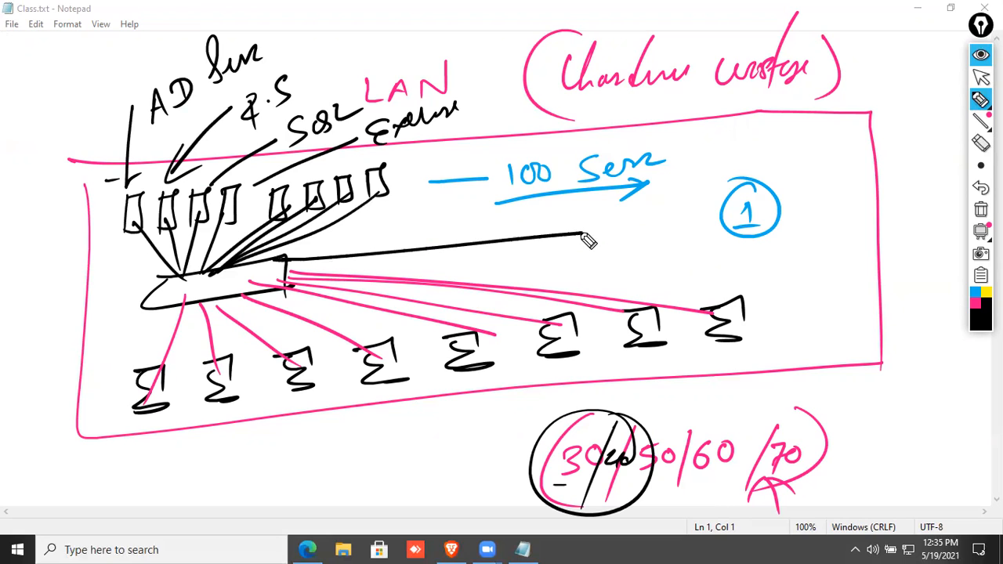
Draw a black server box at the line's end and tag it in pink with 1TB RAM and CPU.
mouse_move(561, 137)
left_mouse_down()
mouse_move(579, 274)
mouse_move(672, 134)
mouse_move(679, 257)
left_mouse_up()
left_click_drag(580, 274, 694, 265)
left_click(978, 307)
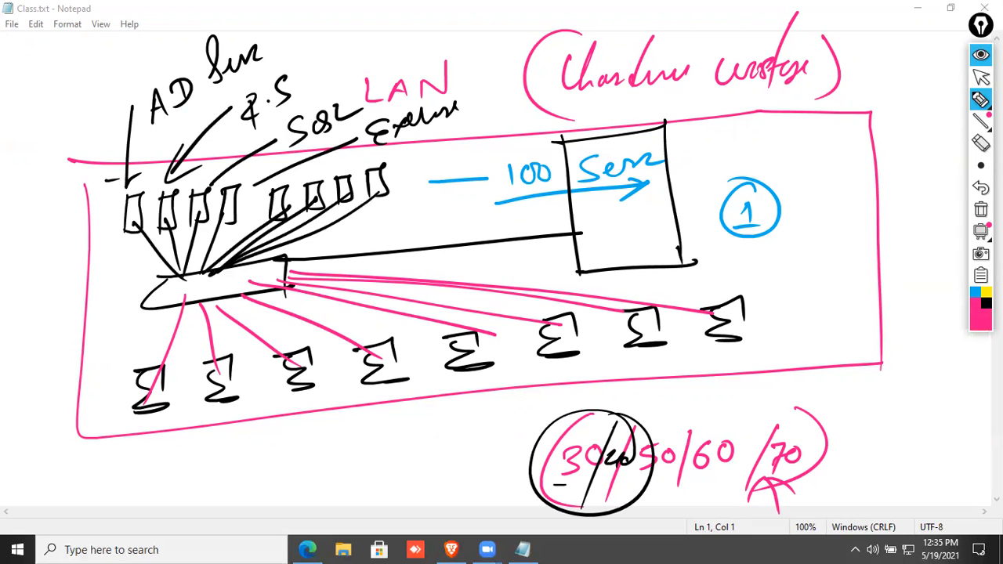
left_click(974, 292)
left_click(974, 304)
mouse_move(701, 154)
left_mouse_down()
mouse_move(692, 160)
mouse_move(763, 169)
mouse_move(797, 148)
left_mouse_up()
mouse_move(789, 149)
left_mouse_down()
mouse_move(787, 166)
mouse_move(802, 166)
left_mouse_up()
mouse_move(802, 147)
left_mouse_down()
mouse_move(804, 164)
mouse_move(815, 164)
left_mouse_up()
mouse_move(822, 145)
left_mouse_down()
mouse_move(846, 157)
mouse_move(863, 142)
left_mouse_up()
mouse_move(779, 196)
left_mouse_down()
mouse_move(793, 216)
mouse_move(854, 188)
mouse_move(746, 240)
left_mouse_up()
Mark the line's junction, circle the leftmost server and add a circled 1 beside AD.
mouse_move(580, 235)
left_mouse_down()
mouse_move(591, 239)
mouse_move(581, 239)
left_mouse_up()
mouse_move(138, 177)
left_mouse_down()
mouse_move(124, 258)
mouse_move(147, 181)
left_mouse_up()
mouse_move(91, 77)
left_mouse_down()
mouse_move(75, 53)
mouse_move(94, 51)
left_mouse_up()
left_click_drag(78, 65, 89, 94)
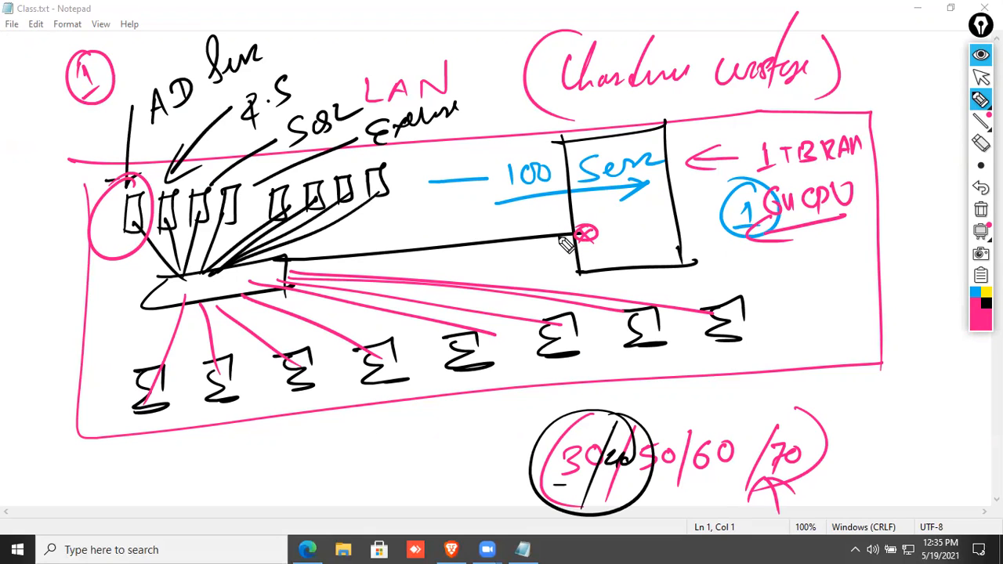
Write (24x7x365) below the sketch and underline it with an arrow.
left_click_drag(195, 480, 233, 511)
mouse_move(253, 464)
left_mouse_down()
mouse_move(270, 490)
mouse_move(252, 487)
left_mouse_up()
left_click_drag(278, 467, 292, 494)
mouse_move(329, 448)
left_mouse_down()
mouse_move(324, 467)
mouse_move(346, 466)
left_mouse_up()
mouse_move(377, 435)
left_mouse_down()
mouse_move(370, 458)
mouse_move(384, 457)
left_mouse_up()
left_click_drag(398, 418, 399, 477)
mouse_move(186, 449)
left_mouse_down()
mouse_move(176, 523)
mouse_move(439, 497)
left_mouse_up()
left_click_drag(390, 493, 384, 522)
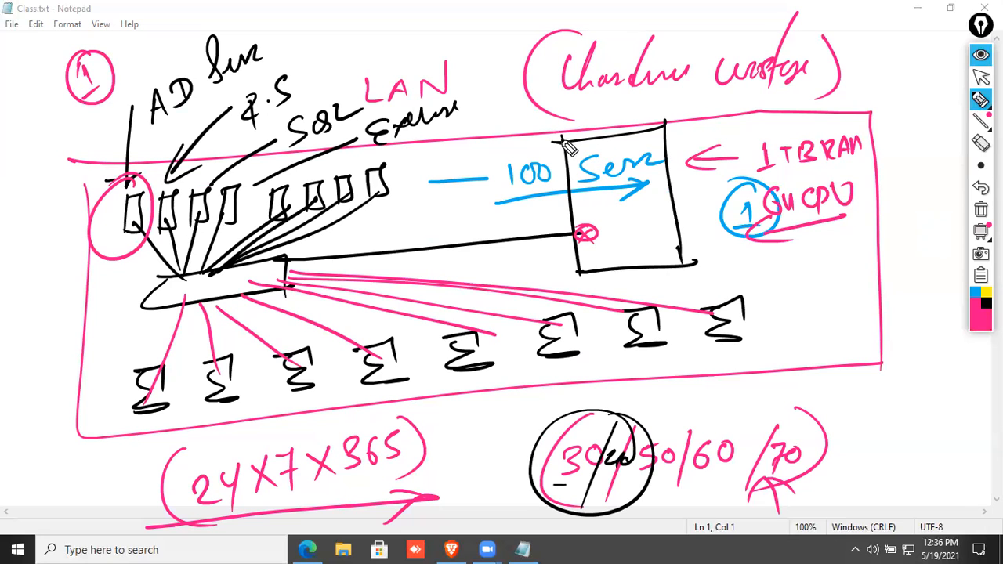
Circle 100 Serv in pink, then write VM with an arrow inside the server box in black.
left_click_drag(470, 131, 479, 133)
mouse_move(572, 133)
left_mouse_down()
mouse_move(701, 197)
mouse_move(679, 193)
mouse_move(752, 203)
left_mouse_up()
left_click(986, 303)
mouse_move(604, 215)
left_mouse_down()
mouse_move(611, 232)
mouse_move(624, 217)
left_mouse_up()
mouse_move(628, 221)
left_mouse_down()
mouse_move(629, 233)
mouse_move(655, 226)
left_mouse_up()
left_click_drag(600, 242, 663, 229)
Draw an underlined row of server boxes over 100 Serv, frame the original row, and add a diagonal line.
left_click_drag(515, 157, 539, 188)
left_click_drag(544, 147, 561, 188)
mouse_move(574, 149)
left_mouse_down()
mouse_move(647, 189)
mouse_move(665, 157)
mouse_move(684, 157)
mouse_move(709, 180)
left_mouse_up()
left_click_drag(506, 192, 725, 182)
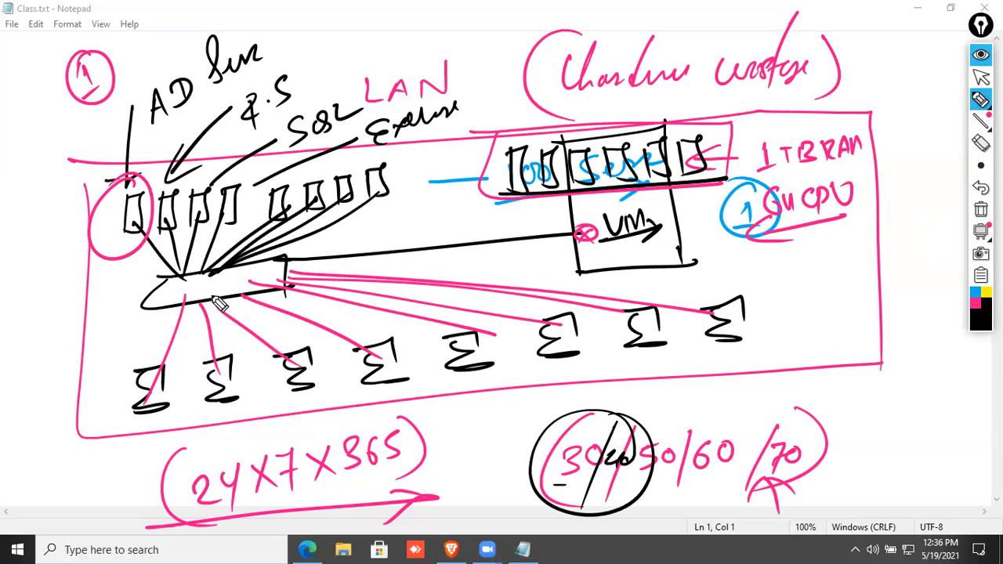
mouse_move(90, 244)
left_mouse_down()
mouse_move(439, 222)
mouse_move(112, 168)
mouse_move(105, 242)
mouse_move(119, 218)
left_mouse_up()
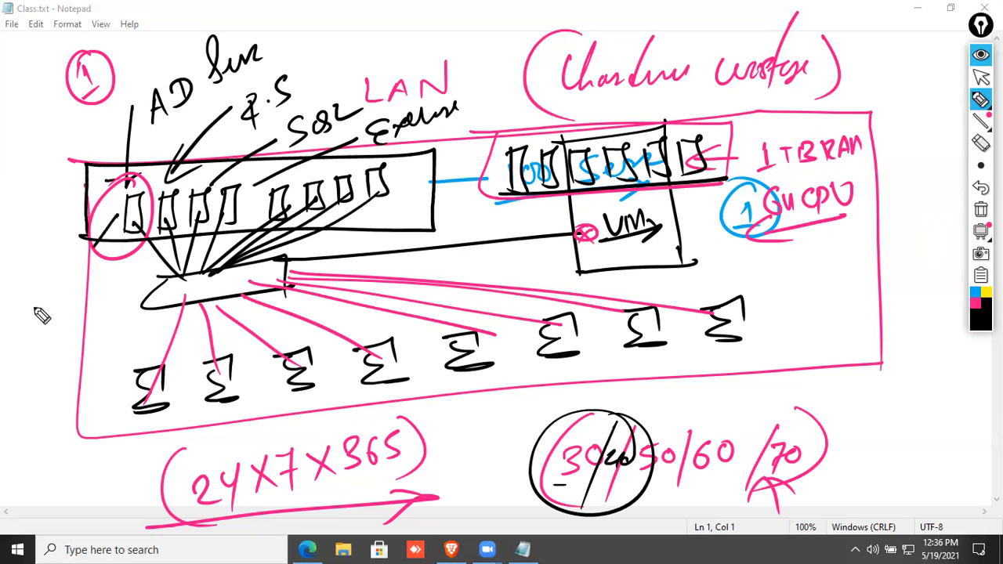
left_click_drag(29, 278, 31, 300)
left_click_drag(92, 247, 28, 314)
left_click_drag(27, 314, 61, 295)
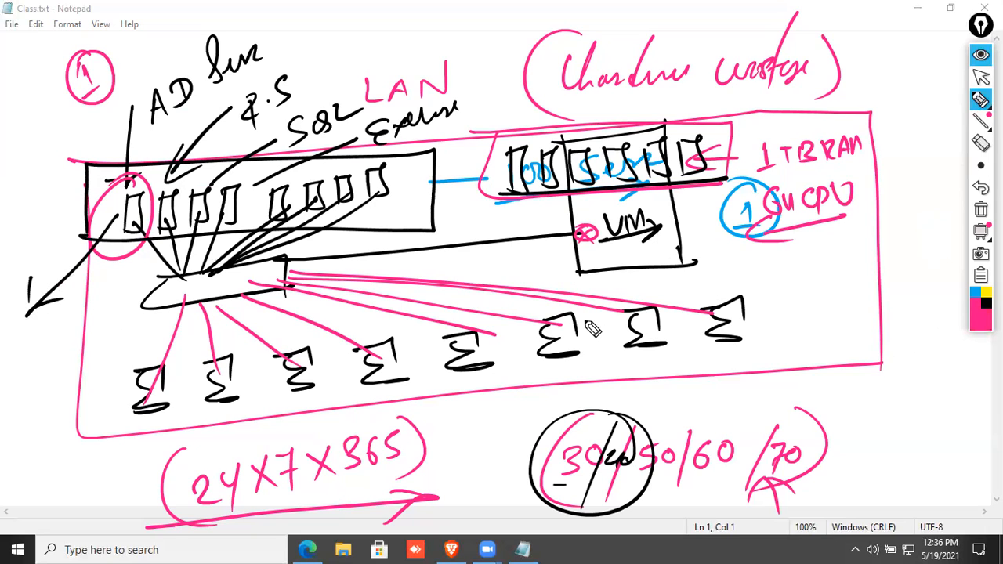
Write '1 day / 1 week' at the lower left and circle it.
mouse_move(28, 331)
left_mouse_down()
mouse_move(20, 364)
mouse_move(63, 344)
mouse_move(69, 354)
left_mouse_up()
left_click_drag(2, 388, 83, 324)
mouse_move(34, 377)
left_mouse_down()
mouse_move(33, 404)
mouse_move(88, 368)
left_mouse_up()
mouse_move(88, 328)
left_mouse_down()
mouse_move(18, 414)
mouse_move(78, 321)
left_mouse_up()
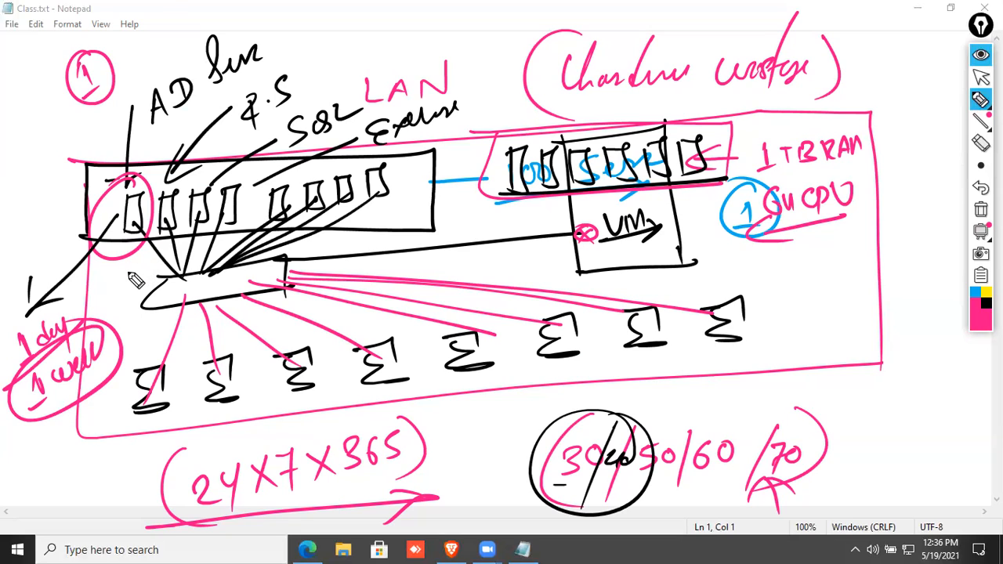
Trace the VM label and server boxes in pink and add a circled 99% beside the heading.
mouse_move(610, 236)
left_mouse_down()
mouse_move(631, 230)
mouse_move(649, 246)
left_mouse_up()
left_click_drag(581, 218, 602, 262)
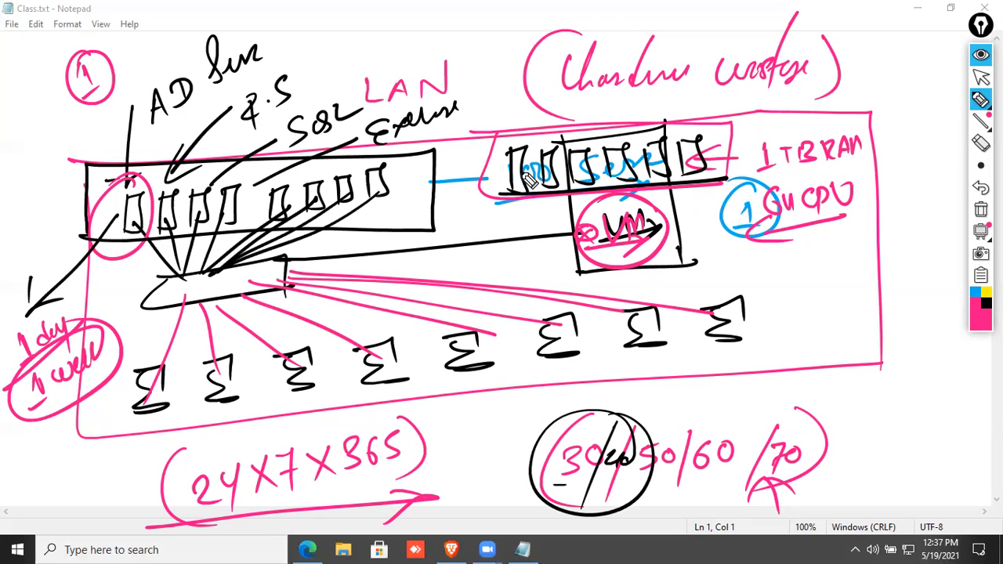
mouse_move(513, 160)
left_mouse_down()
mouse_move(518, 205)
mouse_move(559, 188)
mouse_move(580, 161)
mouse_move(596, 185)
mouse_move(627, 153)
mouse_move(651, 187)
mouse_move(662, 147)
mouse_move(674, 188)
mouse_move(688, 157)
mouse_move(706, 177)
left_mouse_up()
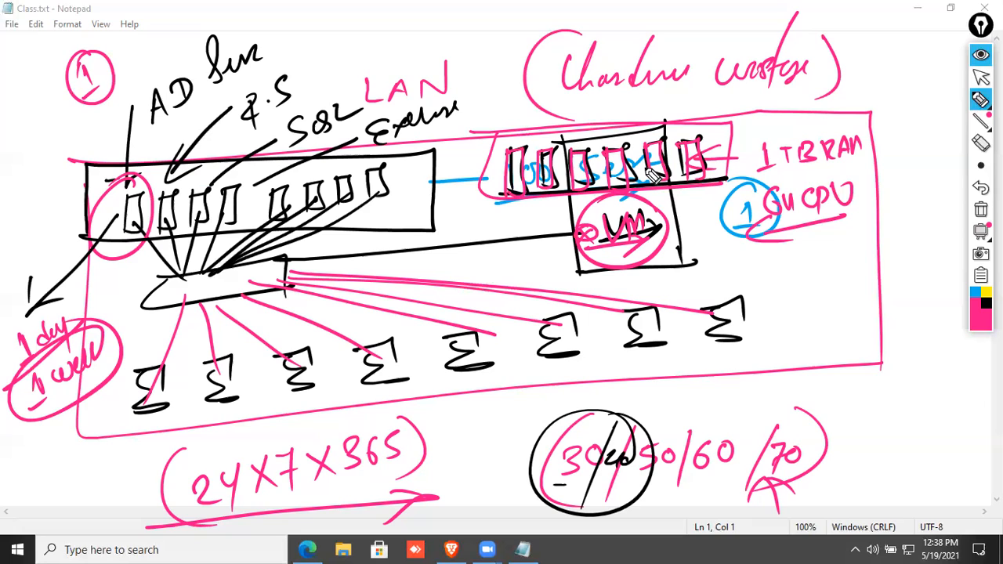
left_click_drag(884, 44, 881, 79)
mouse_move(899, 35)
left_mouse_down()
mouse_move(914, 74)
mouse_move(941, 55)
mouse_move(950, 69)
mouse_move(886, 52)
left_mouse_up()
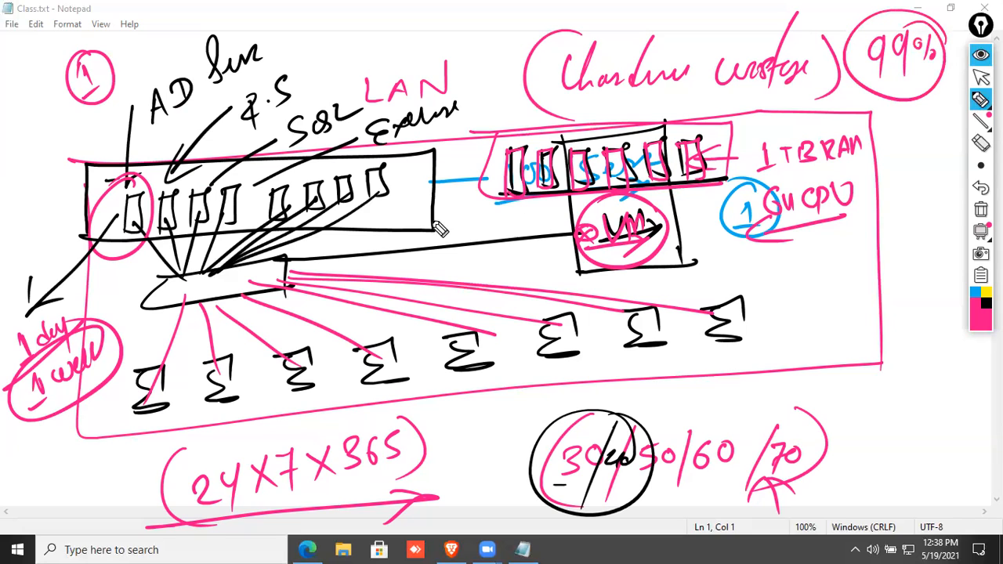
mouse_move(492, 171)
left_mouse_down()
mouse_move(495, 195)
mouse_move(715, 185)
left_mouse_up()
mouse_move(541, 145)
left_mouse_down()
mouse_move(705, 117)
mouse_move(717, 157)
left_mouse_up()
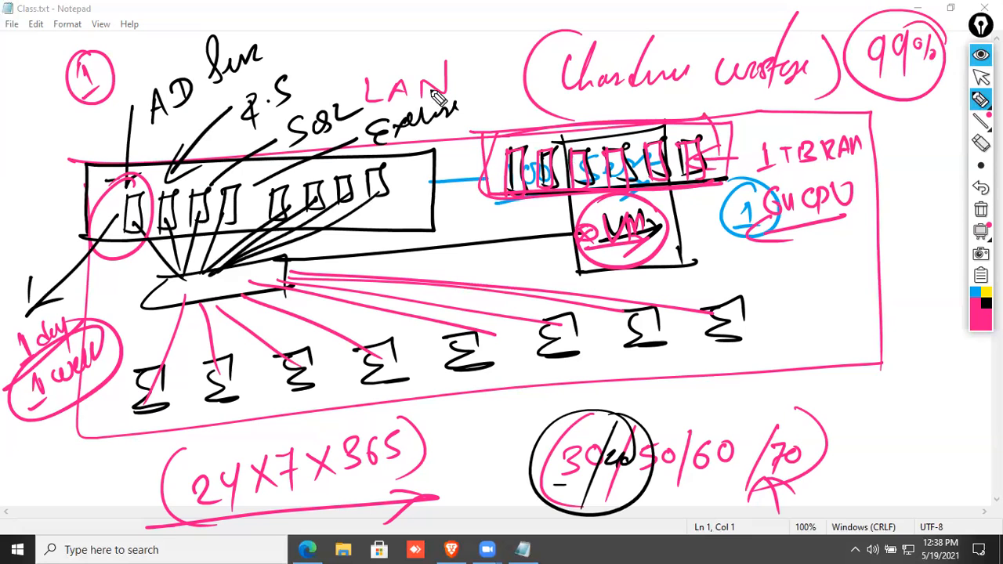
Cross out the diagram and left servers, add circled 15/20 and a circled 1 by LAN, then clear all ink.
left_click_drag(440, 88, 232, 370)
left_click_drag(187, 109, 502, 291)
mouse_move(39, 148)
left_mouse_down()
mouse_move(89, 130)
mouse_move(100, 161)
mouse_move(83, 98)
left_mouse_up()
left_click_drag(210, 119, 127, 308)
left_click_drag(96, 185, 234, 265)
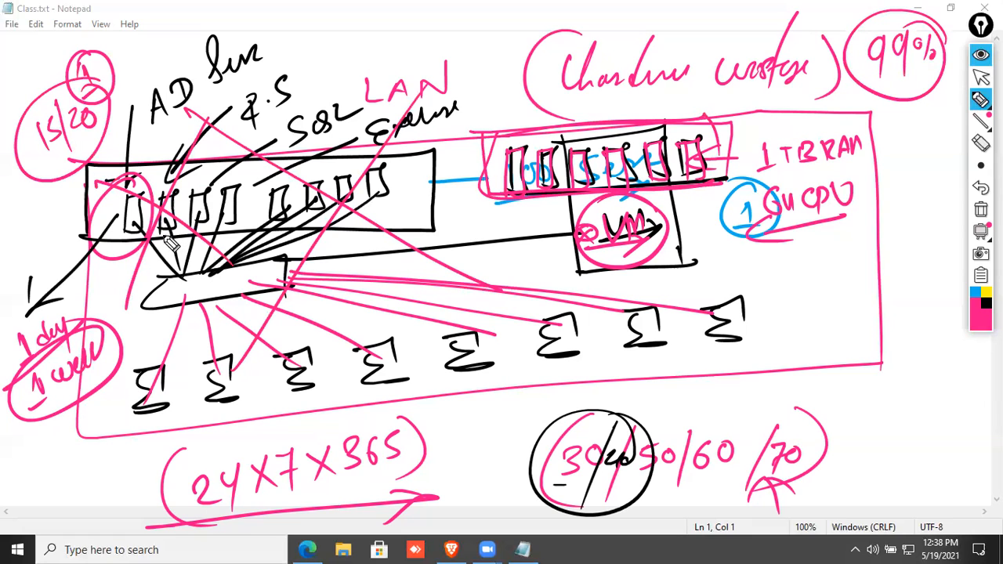
left_click_drag(478, 56, 479, 70)
left_click_drag(475, 39, 478, 79)
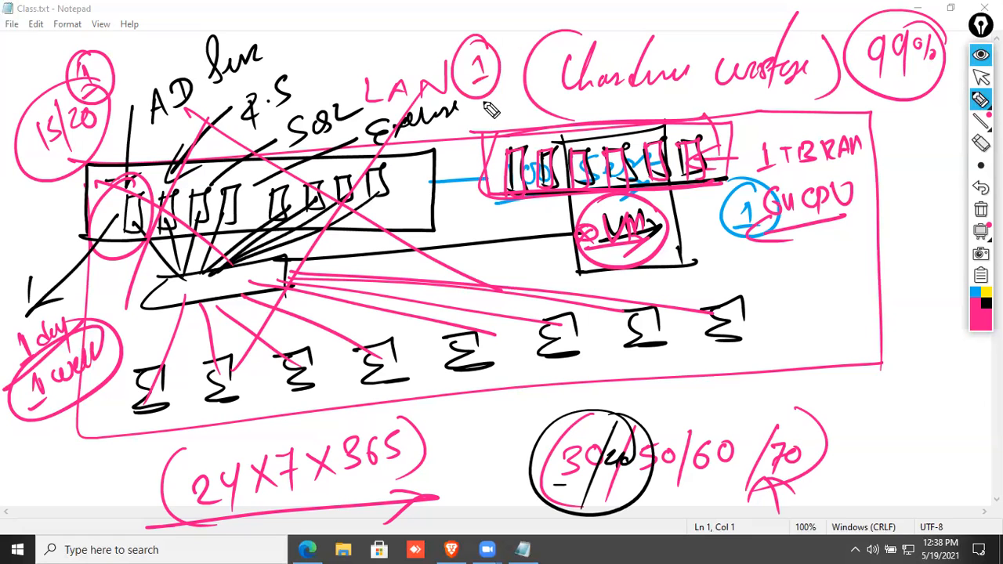
left_click(980, 211)
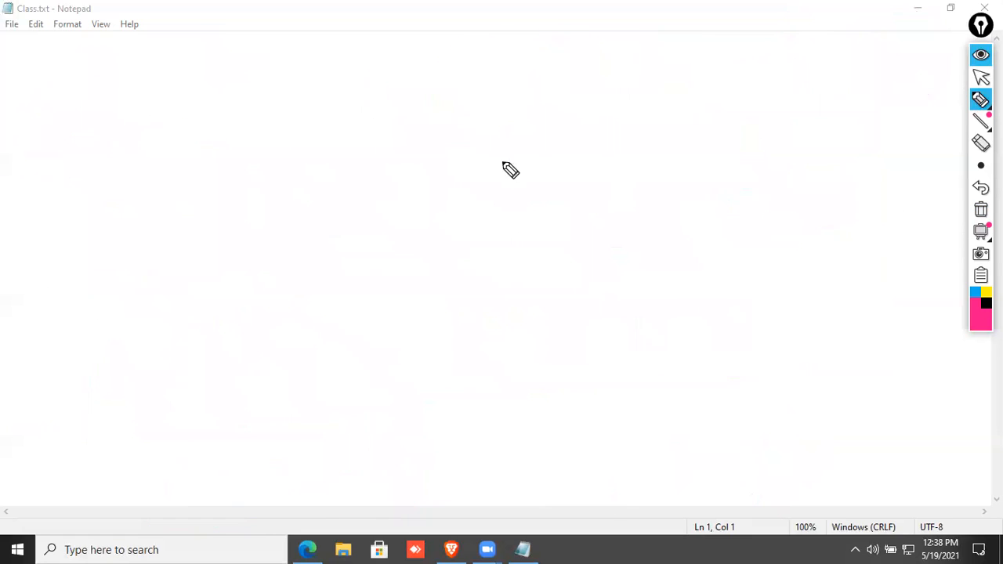
Write 'Cloud', an arrow to 'Foundation', and 'Data Centre' at the top left, underlining each.
left_click_drag(64, 45, 62, 72)
mouse_move(85, 36)
left_mouse_down()
mouse_move(79, 70)
mouse_move(123, 67)
mouse_move(114, 67)
left_mouse_up()
left_click_drag(4, 80, 154, 62)
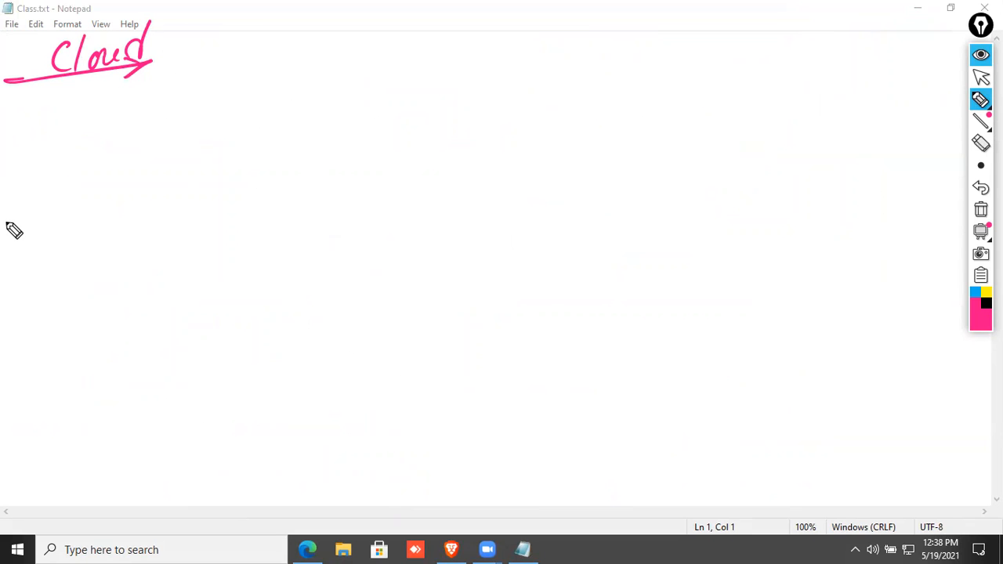
mouse_move(11, 239)
left_mouse_down()
mouse_move(27, 224)
mouse_move(81, 237)
mouse_move(81, 206)
mouse_move(128, 180)
mouse_move(134, 112)
mouse_move(149, 166)
mouse_move(162, 128)
mouse_move(212, 117)
left_mouse_up()
left_click_drag(11, 266, 222, 99)
mouse_move(82, 238)
left_mouse_down()
mouse_move(78, 271)
mouse_move(92, 239)
mouse_move(139, 190)
mouse_move(163, 193)
mouse_move(208, 168)
left_mouse_up()
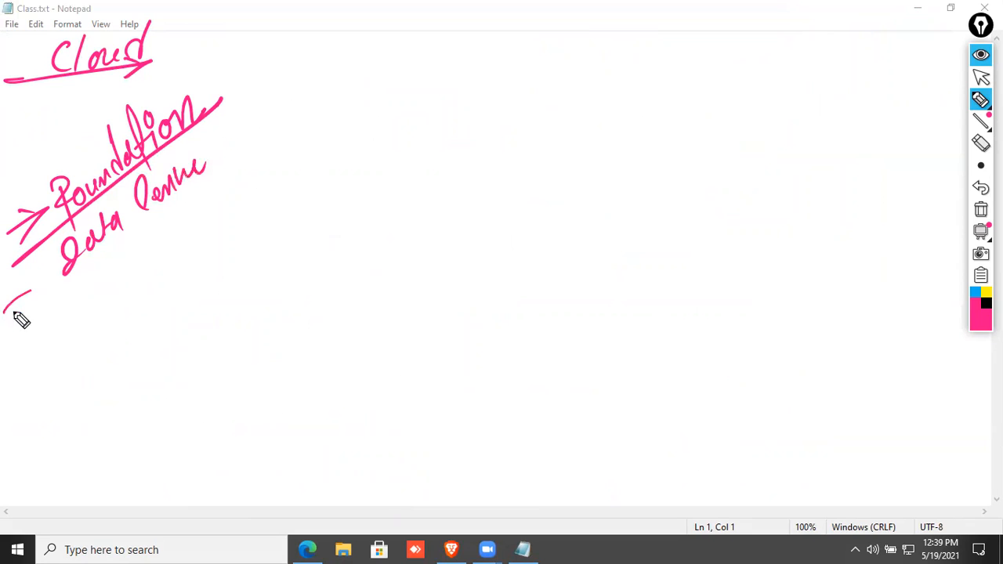
left_click_drag(4, 313, 210, 182)
left_click_drag(210, 183, 196, 196)
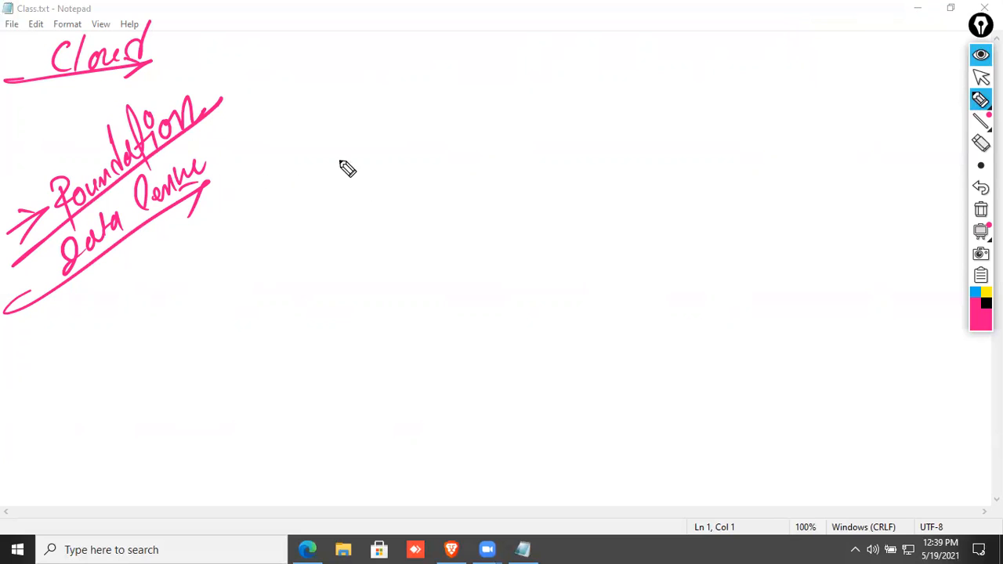
Draw a large pink box labelled XY2 with a row of server shapes inside.
mouse_move(342, 91)
left_mouse_down()
mouse_move(683, 80)
mouse_move(796, 234)
left_mouse_up()
left_click_drag(307, 86, 828, 255)
left_click_drag(498, 31, 481, 58)
mouse_move(480, 36)
left_mouse_down()
mouse_move(523, 63)
mouse_move(570, 58)
left_mouse_up()
left_click_drag(351, 136, 353, 191)
mouse_move(354, 137)
left_mouse_down()
mouse_move(388, 186)
mouse_move(359, 190)
left_mouse_up()
mouse_move(408, 134)
left_mouse_down()
mouse_move(412, 187)
mouse_move(421, 180)
left_mouse_up()
mouse_move(480, 134)
left_mouse_down()
mouse_move(504, 149)
mouse_move(516, 176)
left_mouse_up()
left_click_drag(541, 126, 587, 167)
left_click(617, 127)
left_click_drag(618, 118, 631, 164)
left_click_drag(690, 119, 721, 161)
Add three switch boxes beneath the servers and wire the servers and switches together.
left_click_drag(480, 210, 543, 205)
left_click_drag(609, 205, 685, 199)
left_click_drag(359, 215, 418, 230)
mouse_move(372, 217)
left_mouse_down()
mouse_move(352, 223)
mouse_move(400, 231)
left_mouse_up()
left_click_drag(365, 179, 400, 222)
left_click_drag(428, 174, 401, 223)
left_click_drag(488, 167, 494, 216)
left_click_drag(559, 174, 652, 205)
left_click_drag(690, 159, 666, 204)
left_click_drag(637, 161, 651, 205)
left_click_drag(539, 217, 619, 212)
left_click_drag(402, 220, 492, 216)
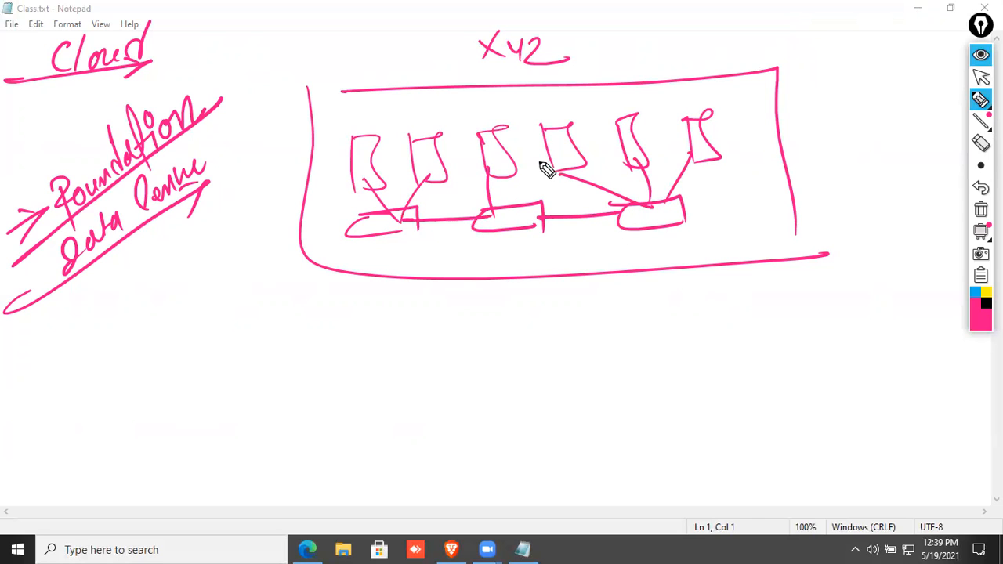
Arrow a circled 10,000 into the last server, note X, 10 and a circled 1 lakh, and start black boxes below.
left_click_drag(730, 145, 821, 138)
left_click_drag(751, 125, 750, 151)
mouse_move(834, 132)
left_mouse_down()
mouse_move(835, 146)
mouse_move(847, 130)
left_mouse_up()
mouse_move(863, 139)
left_mouse_down()
mouse_move(927, 119)
mouse_move(923, 154)
mouse_move(872, 202)
left_mouse_up()
left_click_drag(866, 183, 905, 206)
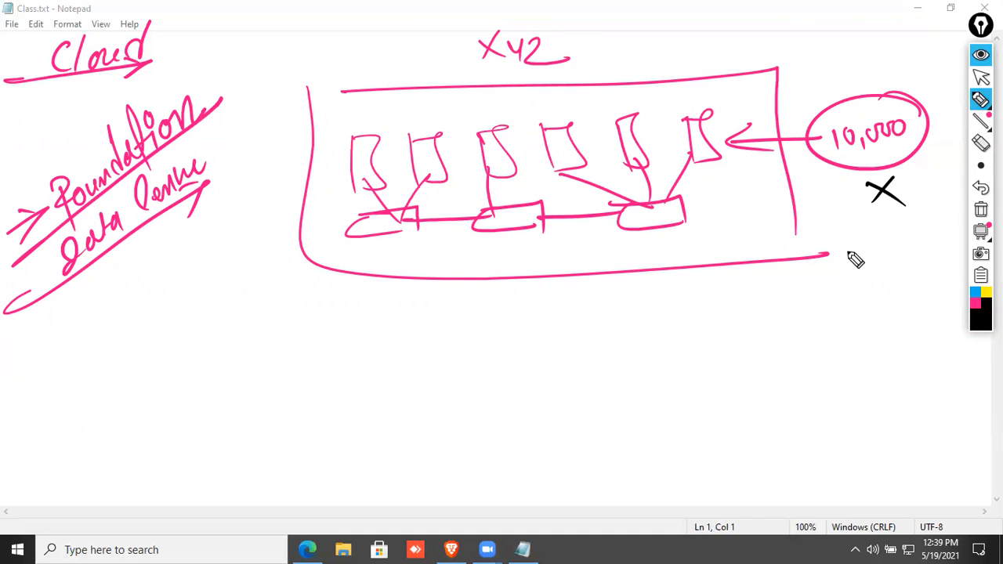
left_click_drag(860, 232, 862, 254)
left_click_drag(881, 231, 871, 261)
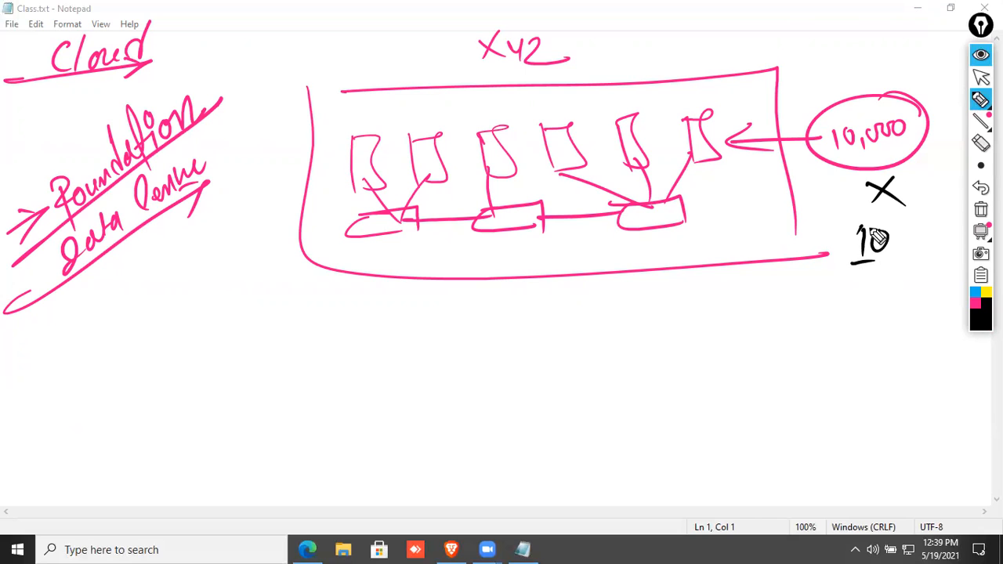
mouse_move(817, 310)
left_mouse_down()
mouse_move(812, 347)
mouse_move(871, 329)
mouse_move(911, 331)
left_mouse_up()
left_click_drag(878, 269, 884, 271)
mouse_move(133, 390)
left_mouse_down()
mouse_move(266, 465)
mouse_move(244, 468)
left_mouse_up()
mouse_move(427, 389)
left_mouse_down()
mouse_move(551, 394)
mouse_move(568, 450)
left_mouse_up()
left_click(441, 408)
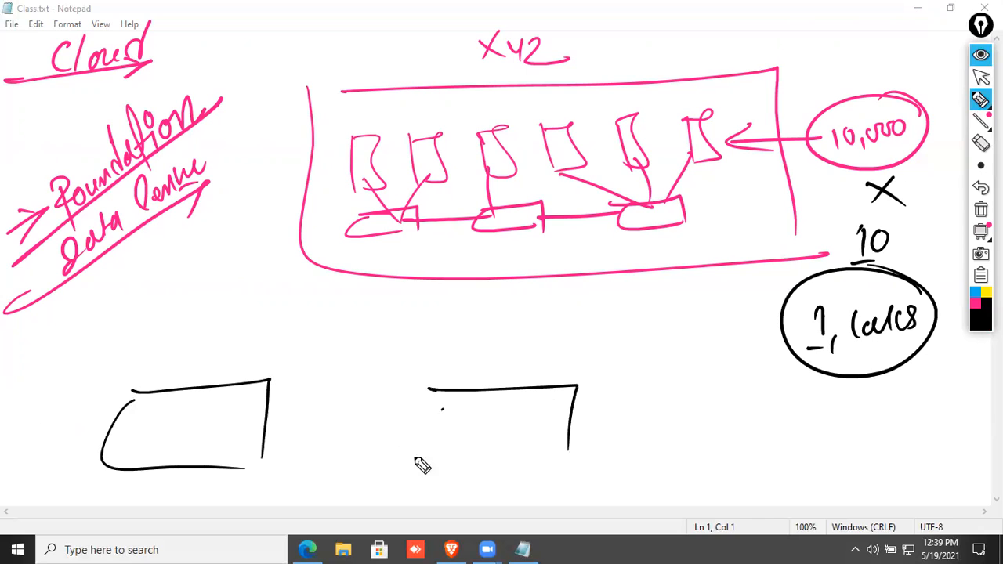
Finish the three black boxes below the diagram and add a box labelled X421 above the left one.
left_click_drag(443, 409, 561, 471)
left_click_drag(756, 388, 873, 384)
left_click_drag(872, 384, 871, 455)
left_click_drag(758, 392, 884, 465)
mouse_move(122, 273)
left_mouse_down()
mouse_move(226, 262)
mouse_move(232, 311)
left_mouse_up()
mouse_move(141, 265)
left_mouse_down()
mouse_move(134, 320)
mouse_move(228, 307)
left_mouse_up()
left_click_drag(160, 233, 166, 242)
mouse_move(173, 232)
left_mouse_down()
mouse_move(162, 250)
mouse_move(187, 242)
left_mouse_up()
left_click_drag(183, 234, 182, 251)
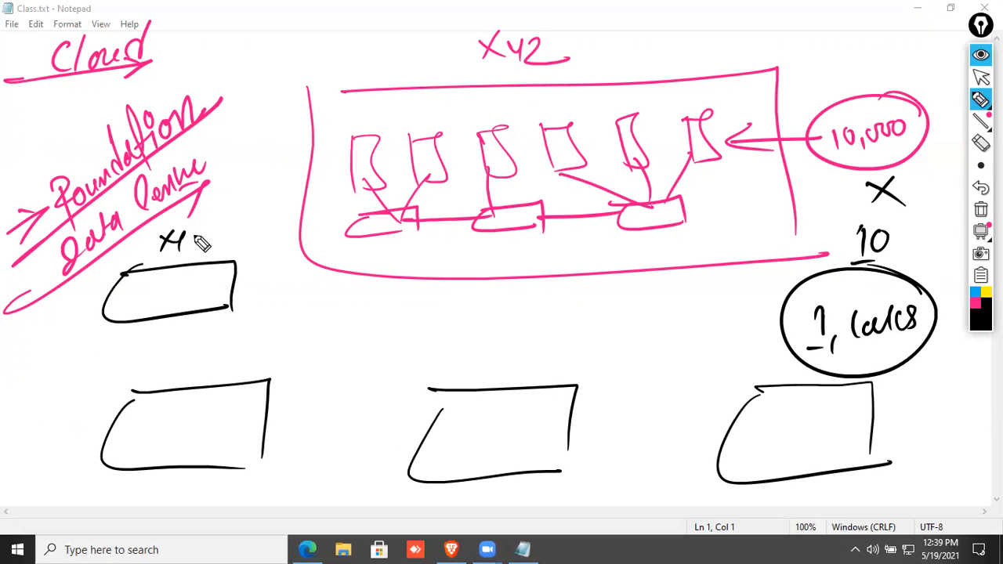
left_click_drag(191, 232, 225, 249)
left_click_drag(192, 362, 196, 379)
Label the lower boxes abc, cde and (12).
mouse_move(208, 350)
left_mouse_down()
mouse_move(221, 369)
mouse_move(210, 379)
left_mouse_up()
left_click_drag(247, 357, 251, 375)
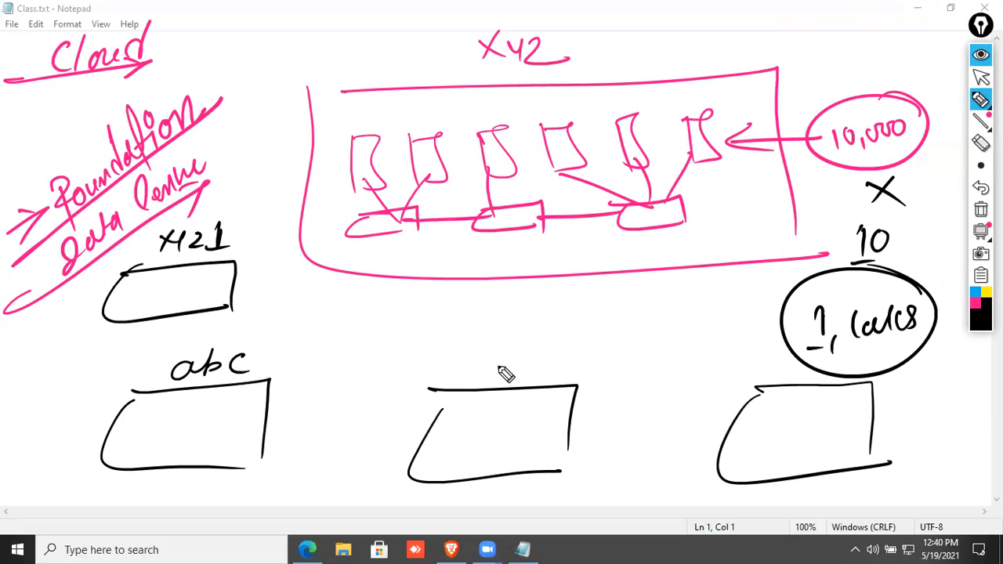
mouse_move(498, 364)
left_mouse_down()
mouse_move(495, 379)
mouse_move(541, 375)
left_mouse_up()
mouse_move(757, 349)
left_mouse_down()
mouse_move(741, 383)
mouse_move(783, 379)
left_mouse_up()
left_click_drag(788, 356, 799, 378)
mouse_move(699, 317)
left_mouse_down()
mouse_move(468, 312)
mouse_move(346, 345)
mouse_move(738, 350)
mouse_move(686, 311)
left_mouse_up()
Draw a cloud and lines linking the black boxes to the pink box, tick XY2, then clear the screen.
left_click_drag(205, 296, 378, 180)
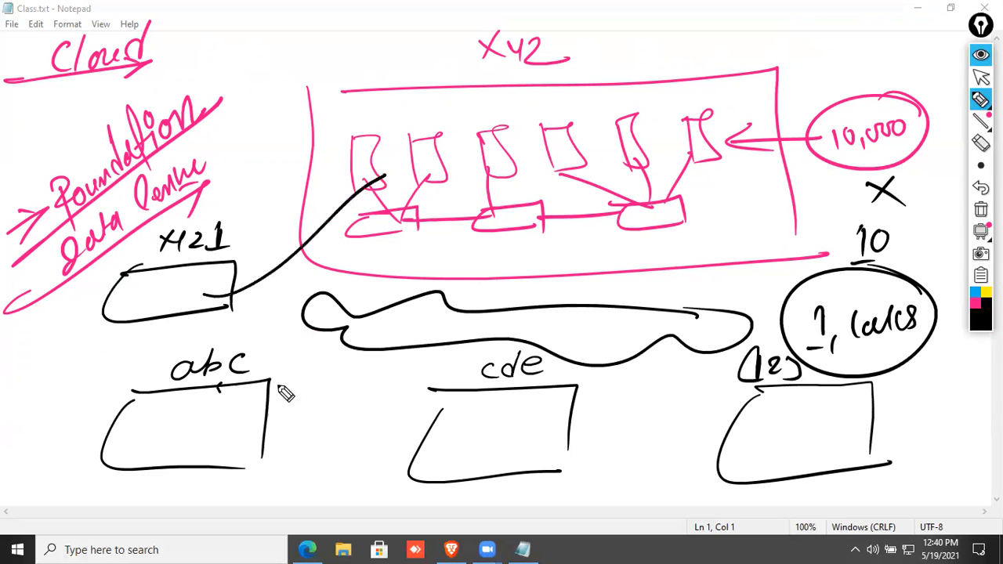
left_click_drag(218, 385, 413, 202)
mouse_move(466, 228)
left_mouse_down()
mouse_move(500, 416)
mouse_move(732, 398)
mouse_move(783, 427)
left_mouse_up()
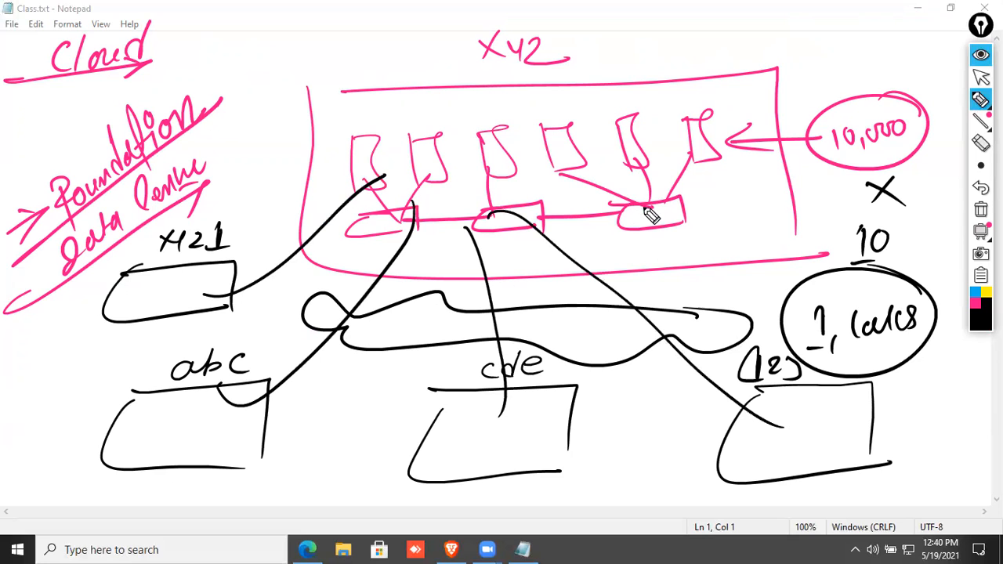
left_click_drag(643, 208, 842, 398)
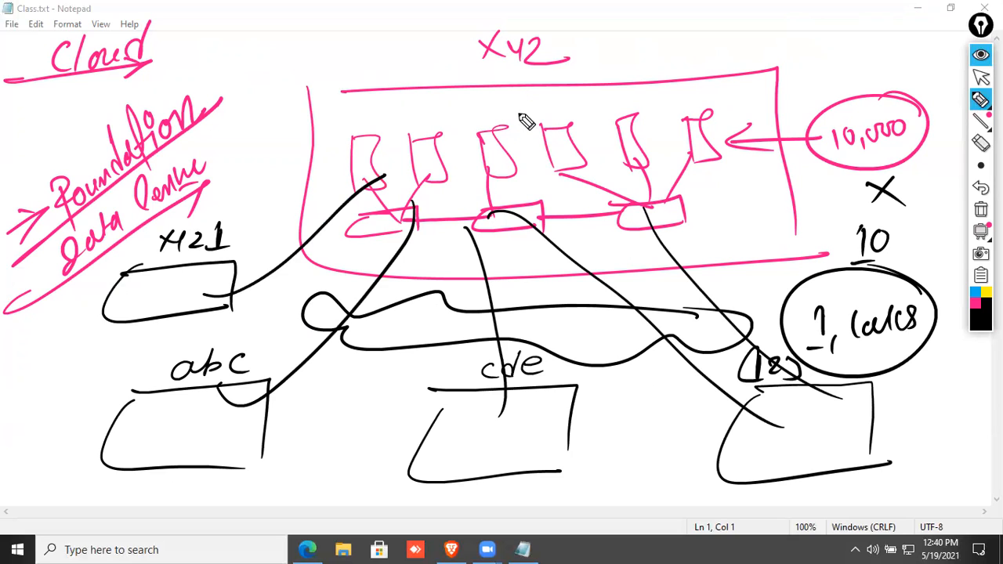
mouse_move(584, 36)
left_mouse_down()
mouse_move(564, 99)
mouse_move(558, 93)
left_mouse_up()
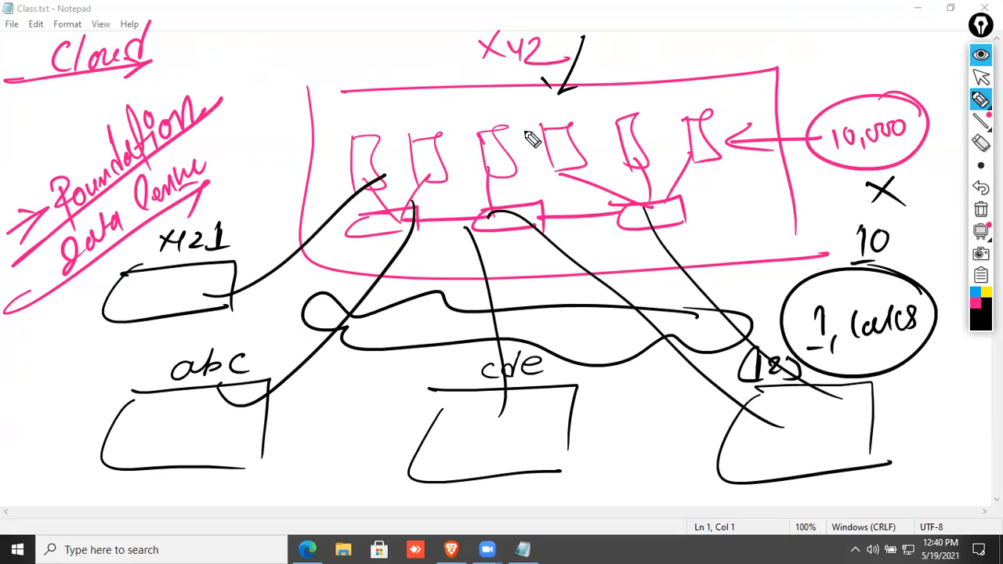
left_click(981, 230)
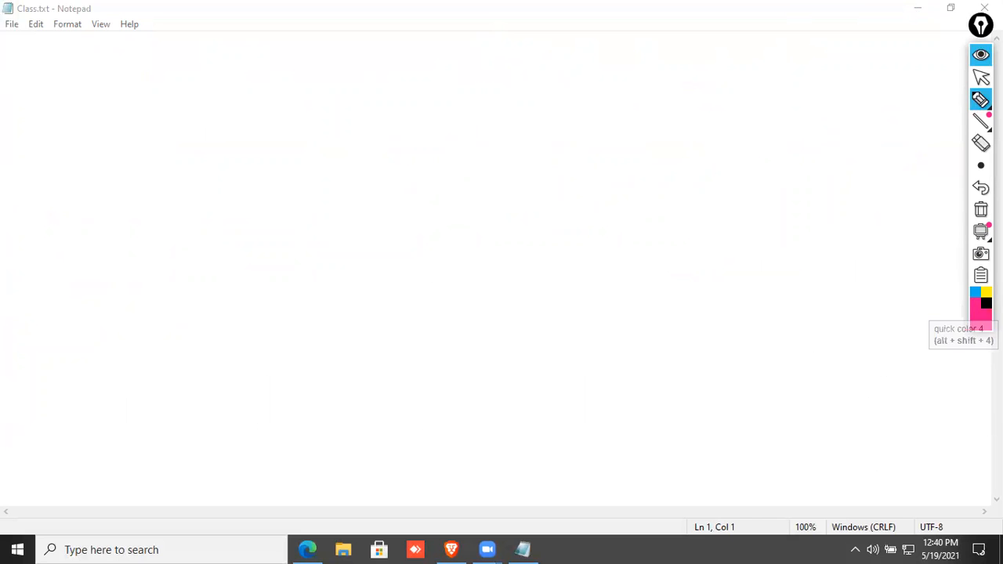
With pink ink, write '3 Hypervisor', underline it with an arrow and circle it.
left_click(979, 322)
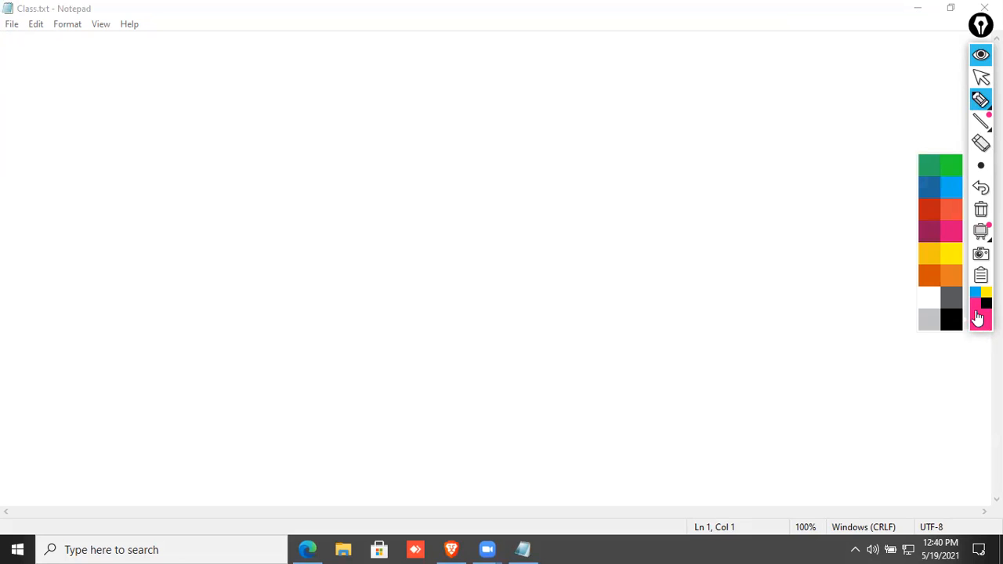
left_click(951, 170)
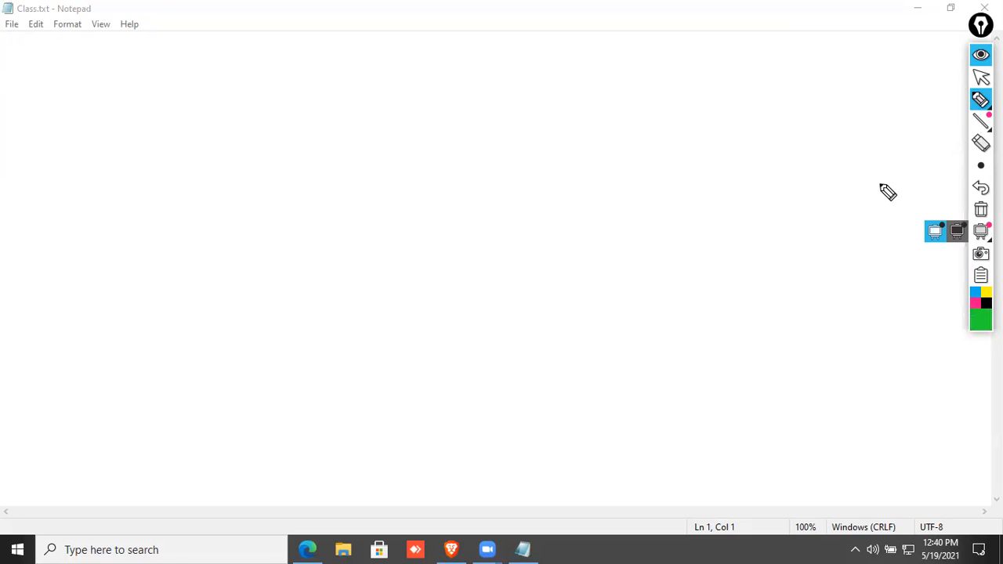
left_click(975, 303)
mouse_move(154, 167)
left_mouse_down()
mouse_move(165, 176)
mouse_move(130, 207)
left_mouse_up()
mouse_move(213, 121)
left_mouse_down()
mouse_move(242, 161)
mouse_move(335, 70)
left_mouse_up()
left_click_drag(151, 209, 318, 145)
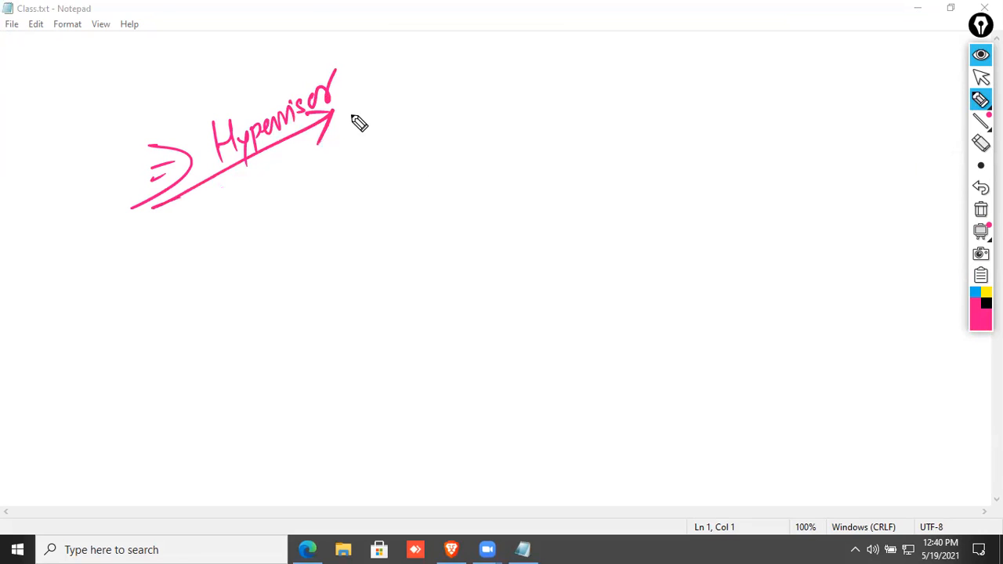
left_click_drag(333, 57, 337, 131)
left_click_drag(158, 100, 135, 208)
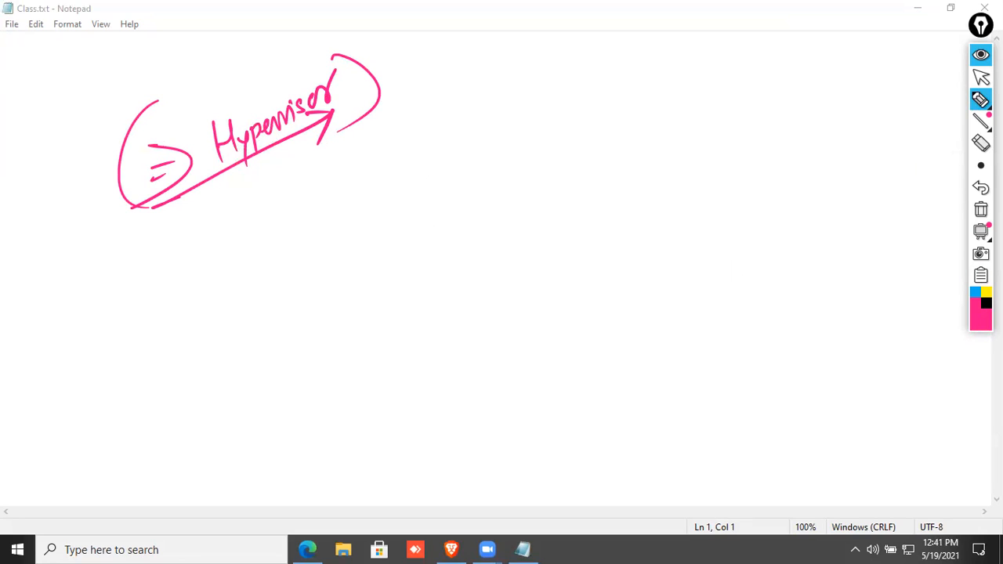
Draw a black arrow down from Hypervisor to an underlined Microsoft Hyper-V.
left_click(986, 303)
mouse_move(237, 168)
left_mouse_down()
mouse_move(244, 230)
mouse_move(224, 257)
left_mouse_up()
mouse_move(100, 335)
left_mouse_down()
mouse_move(128, 340)
mouse_move(161, 329)
mouse_move(196, 298)
mouse_move(213, 302)
left_mouse_up()
mouse_move(72, 378)
left_mouse_down()
mouse_move(232, 291)
mouse_move(222, 306)
left_mouse_up()
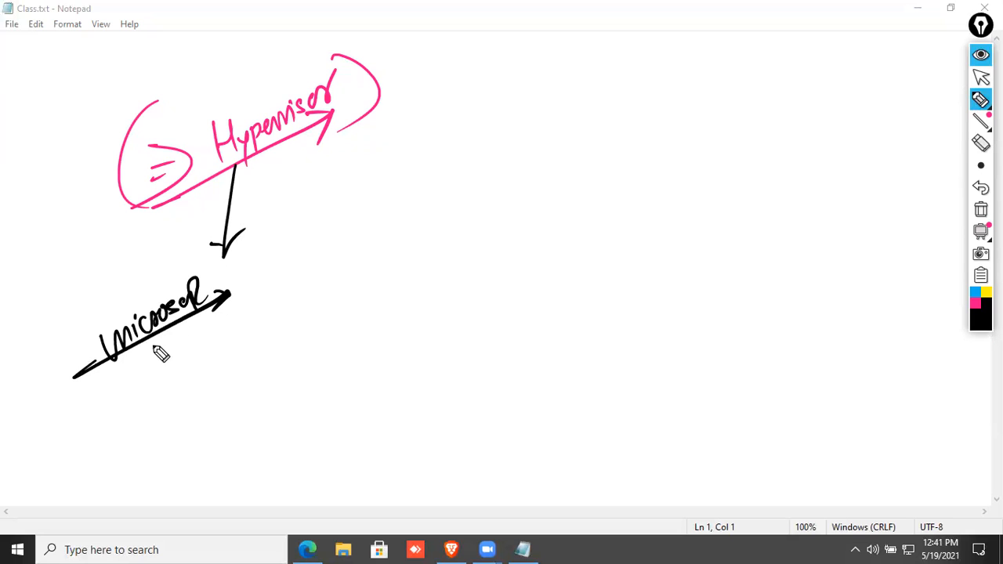
mouse_move(127, 374)
left_mouse_down()
mouse_move(129, 403)
mouse_move(146, 401)
left_mouse_up()
mouse_move(129, 390)
left_mouse_down()
mouse_move(183, 376)
mouse_move(247, 335)
mouse_move(245, 312)
left_mouse_up()
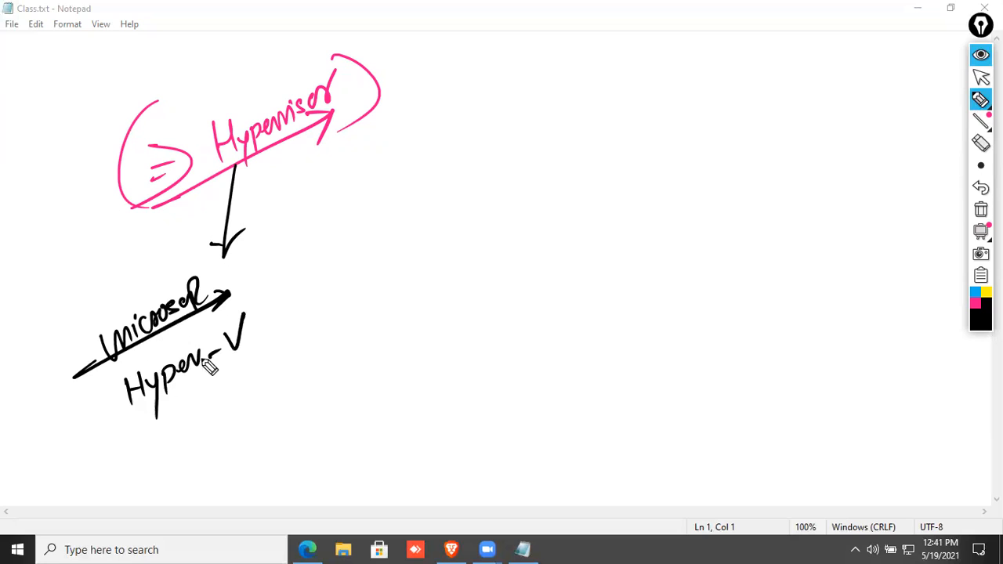
Draw a second arrow from Hypervisor to an underlined Citrix Xen.
left_click_drag(266, 146, 322, 231)
left_click_drag(326, 208, 320, 230)
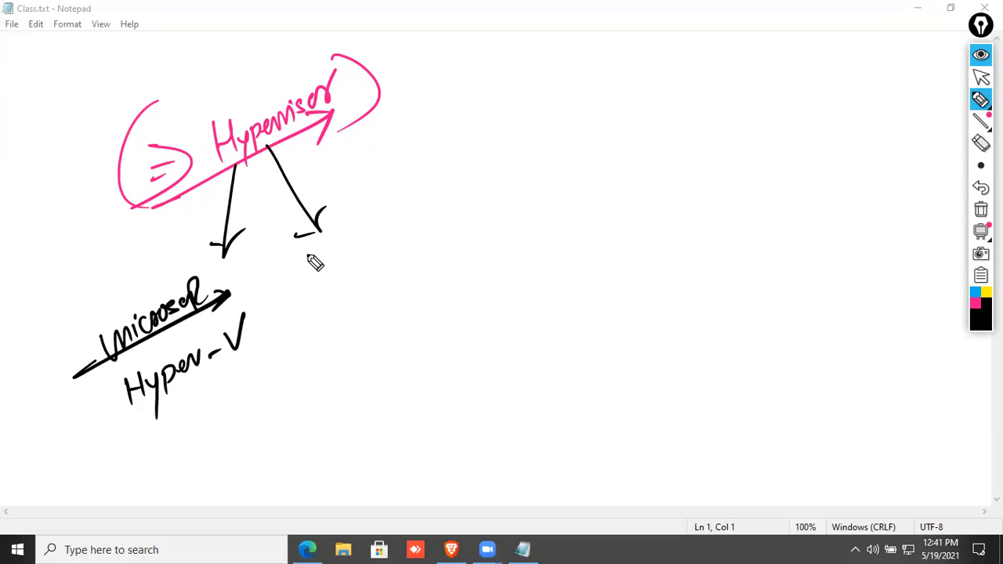
mouse_move(326, 245)
left_mouse_down()
mouse_move(340, 259)
mouse_move(376, 248)
mouse_move(384, 227)
left_mouse_up()
left_click_drag(308, 281, 402, 230)
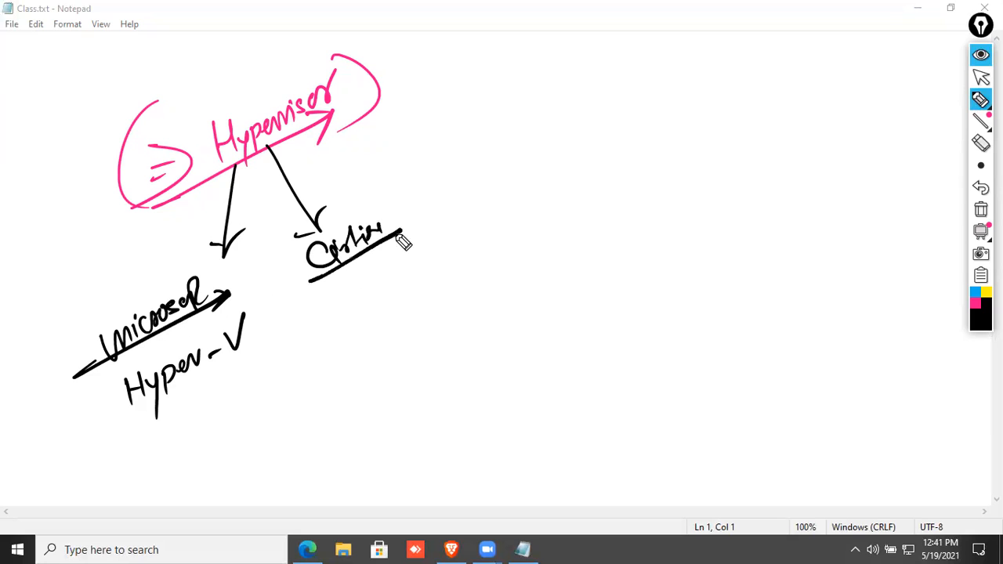
mouse_move(364, 267)
left_mouse_down()
mouse_move(357, 295)
mouse_move(376, 274)
mouse_move(428, 274)
left_mouse_up()
Add arrows from Hypervisor to Redhat KVM and to an underlined oracle at the top right.
left_click_drag(268, 139, 447, 176)
mouse_move(443, 140)
left_mouse_down()
mouse_move(515, 167)
mouse_move(541, 105)
mouse_move(566, 128)
mouse_move(590, 113)
mouse_move(603, 72)
left_mouse_up()
left_click_drag(483, 171, 625, 99)
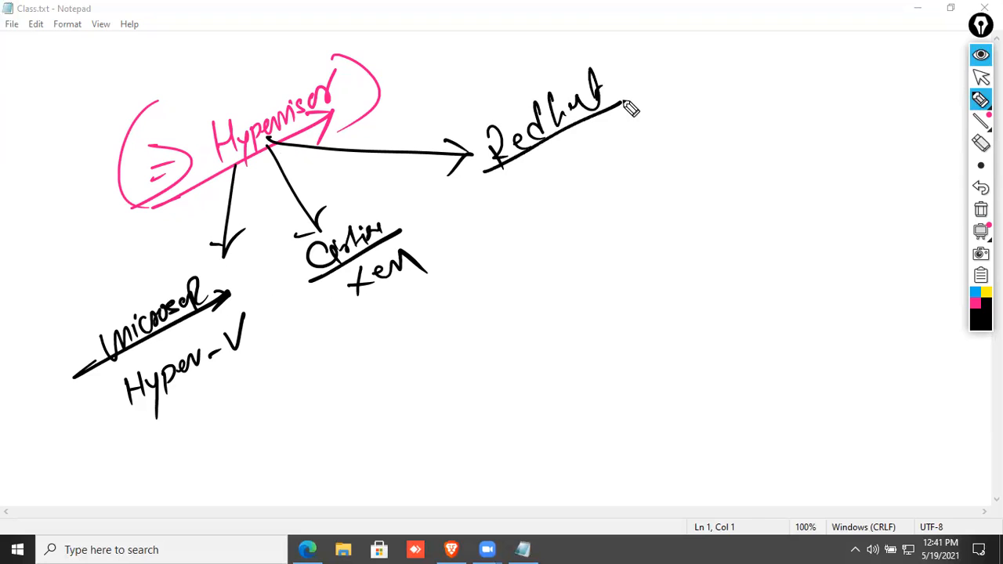
mouse_move(535, 183)
left_mouse_down()
mouse_move(566, 179)
mouse_move(587, 156)
mouse_move(631, 156)
mouse_move(629, 149)
left_mouse_up()
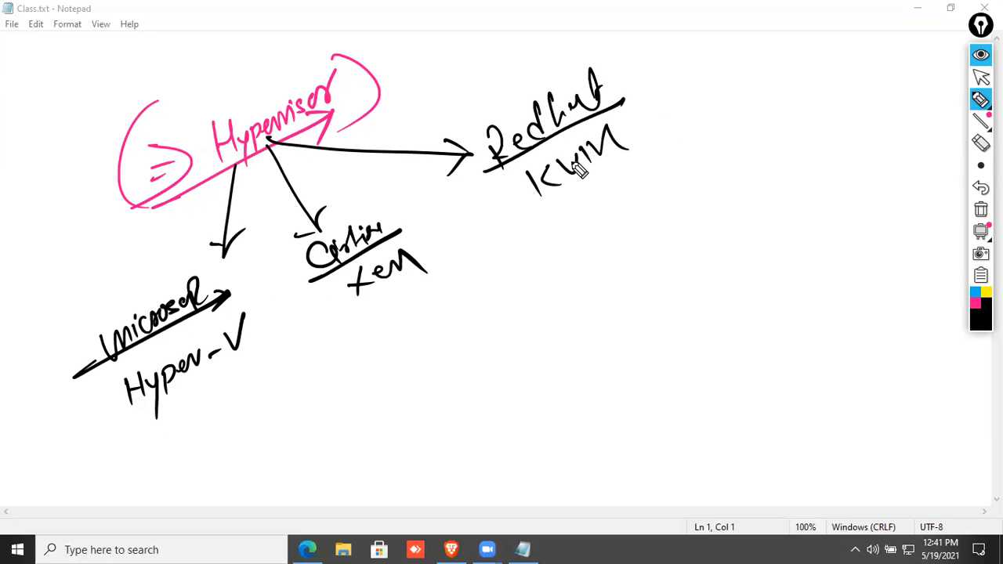
mouse_move(267, 139)
left_mouse_down()
mouse_move(665, 40)
mouse_move(732, 44)
mouse_move(751, 24)
left_mouse_up()
mouse_move(655, 64)
left_mouse_down()
mouse_move(754, 47)
mouse_move(729, 63)
left_mouse_up()
left_click(974, 324)
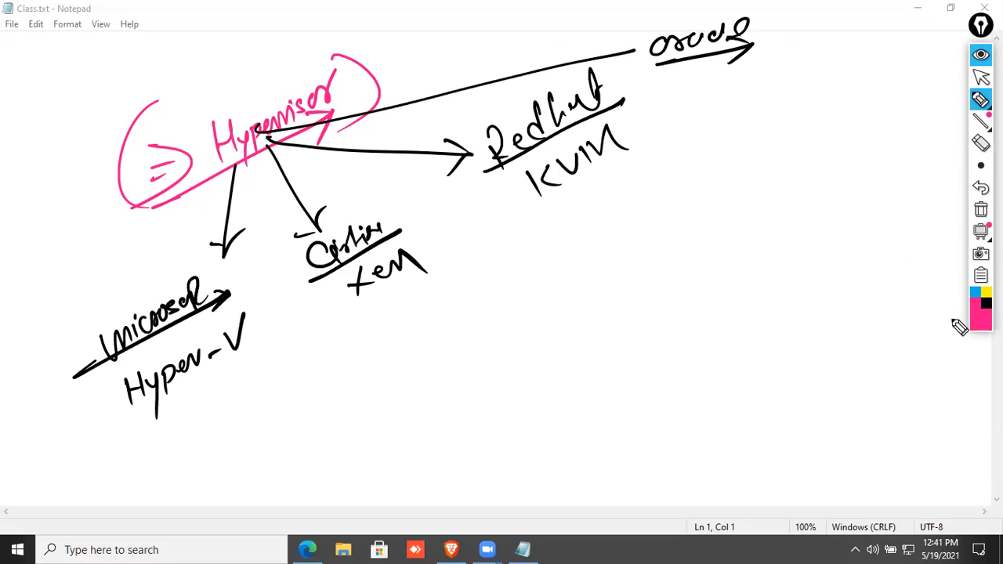
mouse_move(981, 318)
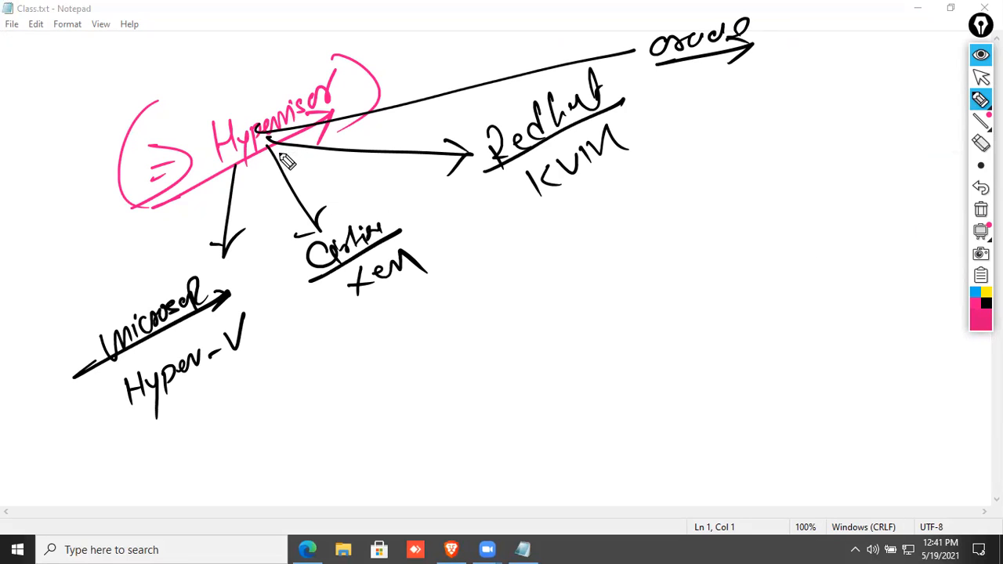
In blue, draw an arrow from Hypervisor to a double-underlined 'Vmware + Dell'.
left_click(986, 303)
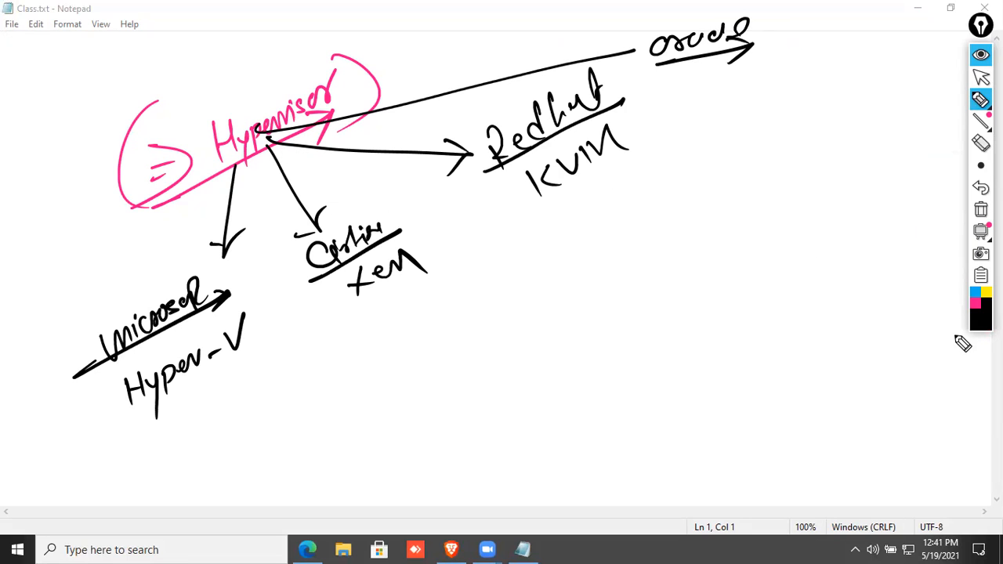
left_click(976, 294)
mouse_move(265, 139)
left_mouse_down()
mouse_move(391, 191)
mouse_move(558, 236)
mouse_move(525, 253)
left_mouse_up()
mouse_move(587, 224)
left_mouse_down()
mouse_move(651, 228)
mouse_move(692, 210)
left_mouse_up()
left_click_drag(552, 257, 679, 230)
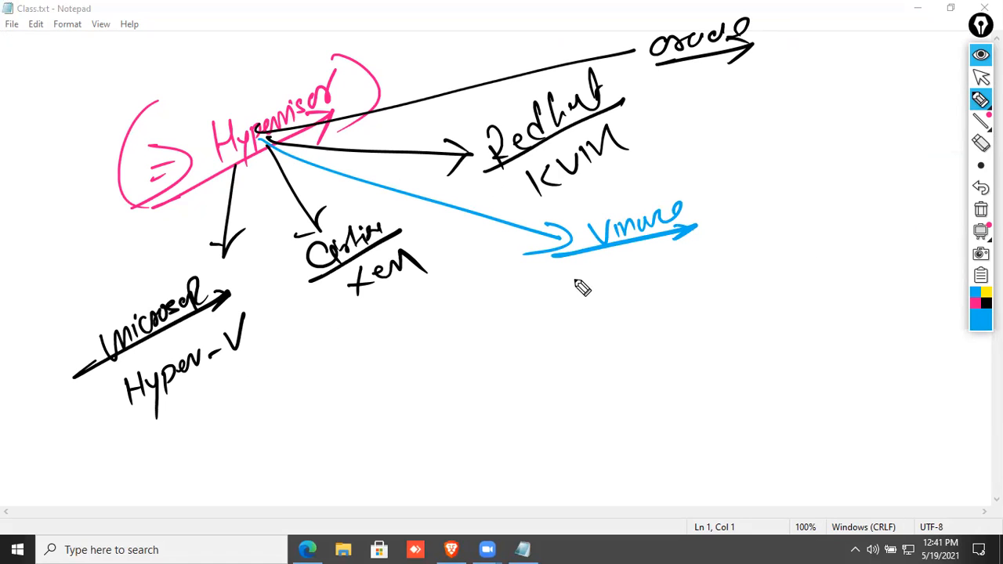
left_click_drag(718, 212, 745, 206)
mouse_move(734, 196)
left_mouse_down()
mouse_move(731, 225)
mouse_move(798, 197)
mouse_move(822, 227)
mouse_move(760, 242)
left_mouse_up()
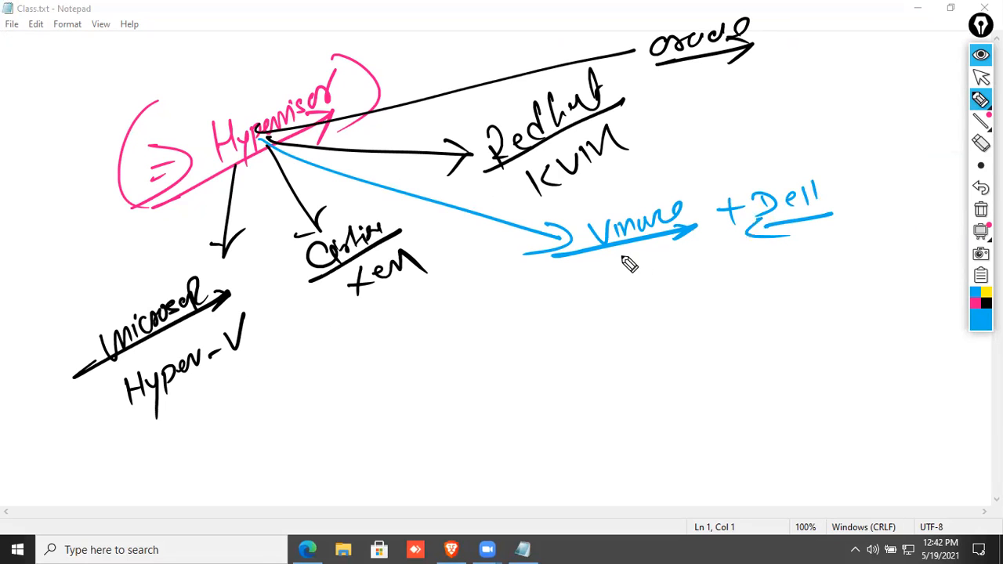
left_click_drag(559, 263, 842, 223)
In pink, write ESXi, NSX and NSX-T beneath Vmware + Dell.
left_click(976, 302)
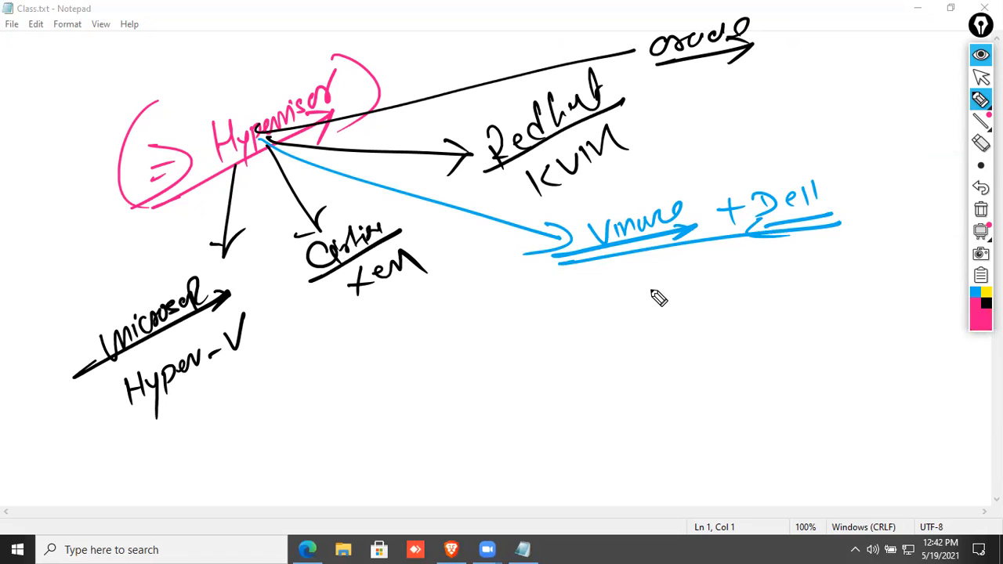
mouse_move(660, 275)
left_mouse_down()
mouse_move(637, 297)
mouse_move(704, 293)
left_mouse_up()
left_click_drag(702, 276, 688, 297)
left_click_drag(712, 275, 713, 287)
left_click(715, 266)
mouse_move(650, 314)
left_mouse_down()
mouse_move(649, 339)
mouse_move(670, 313)
mouse_move(674, 337)
left_mouse_up()
mouse_move(701, 314)
left_mouse_down()
mouse_move(719, 334)
mouse_move(701, 335)
mouse_move(661, 376)
mouse_move(683, 350)
mouse_move(721, 362)
mouse_move(707, 362)
left_mouse_up()
left_click_drag(721, 354, 764, 334)
left_click_drag(756, 335, 756, 360)
Arrow a circled vsphere to ESXi and NSX, circle ESXi and Vmware, then clear all ink.
mouse_move(560, 297)
left_mouse_down()
mouse_move(624, 291)
mouse_move(602, 303)
left_mouse_up()
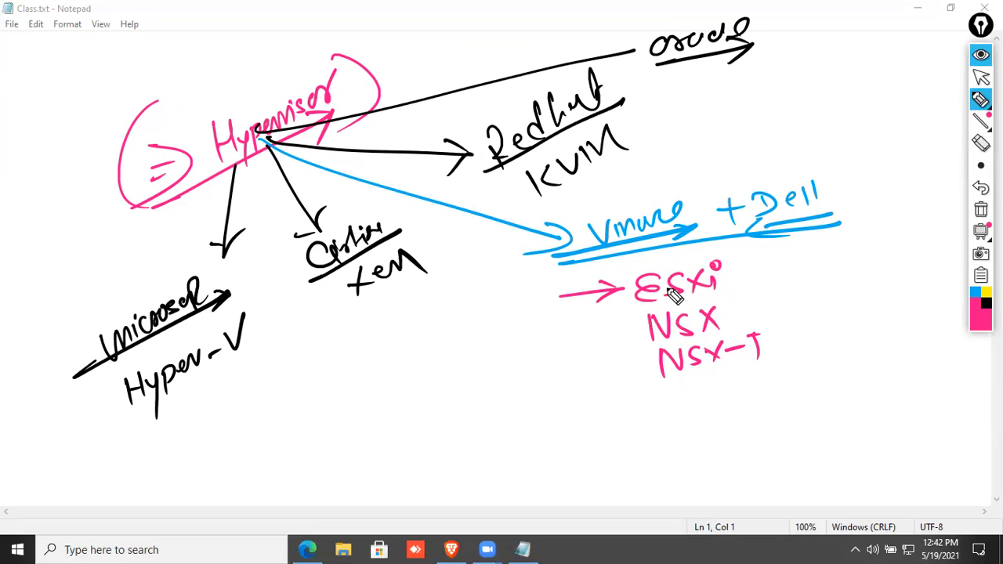
mouse_move(443, 299)
left_mouse_down()
mouse_move(474, 319)
mouse_move(504, 293)
mouse_move(522, 314)
left_mouse_up()
left_click_drag(431, 327, 552, 317)
mouse_move(501, 271)
left_mouse_down()
mouse_move(560, 283)
mouse_move(635, 335)
left_mouse_up()
left_click_drag(573, 339, 643, 375)
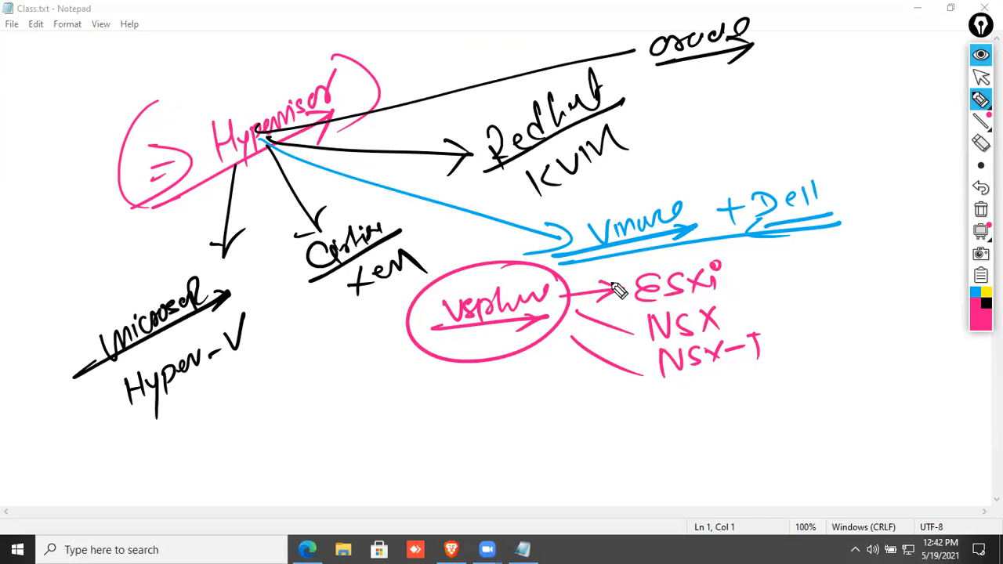
mouse_move(735, 253)
left_mouse_down()
mouse_move(715, 298)
mouse_move(733, 245)
left_mouse_up()
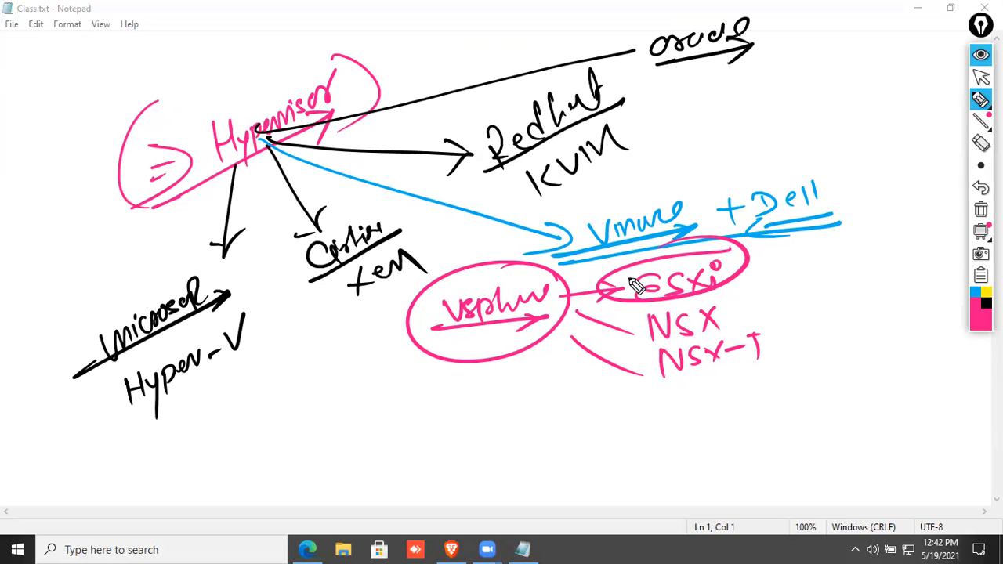
left_click_drag(682, 220, 626, 227)
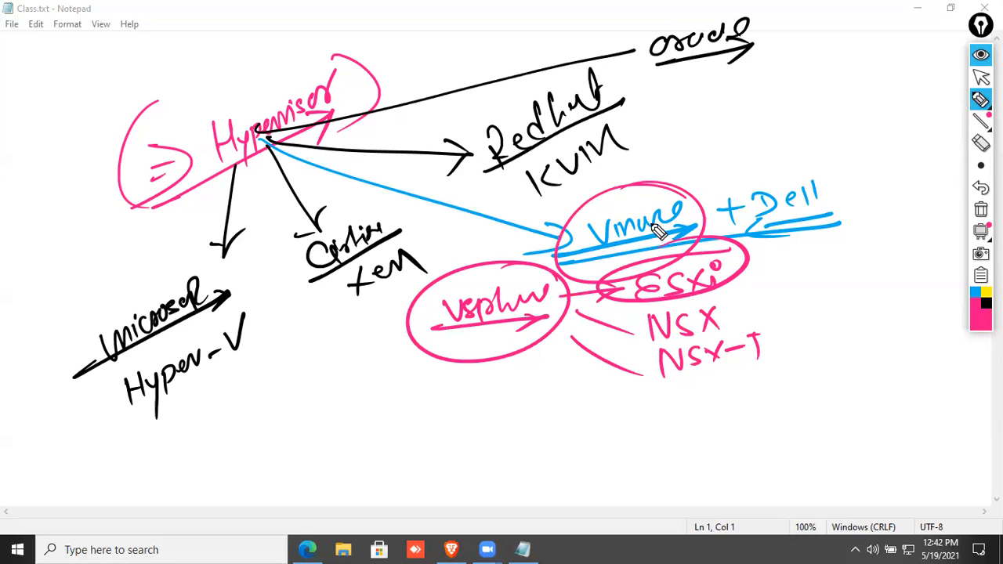
left_click(980, 210)
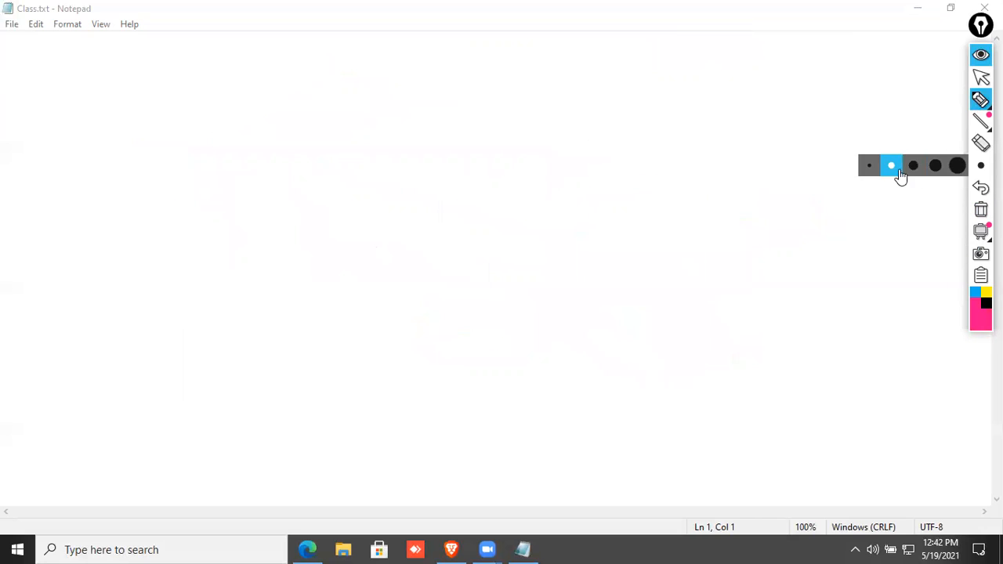
Write the pink heading 'Personal lab' with a leading arrow and an underline arrow.
mouse_move(41, 181)
left_mouse_down()
mouse_move(32, 173)
mouse_move(51, 148)
mouse_move(81, 159)
mouse_move(137, 100)
left_mouse_up()
mouse_move(140, 65)
left_mouse_down()
mouse_move(164, 90)
mouse_move(195, 49)
mouse_move(207, 57)
left_mouse_up()
left_click_drag(21, 214, 237, 80)
left_click_drag(206, 88, 237, 80)
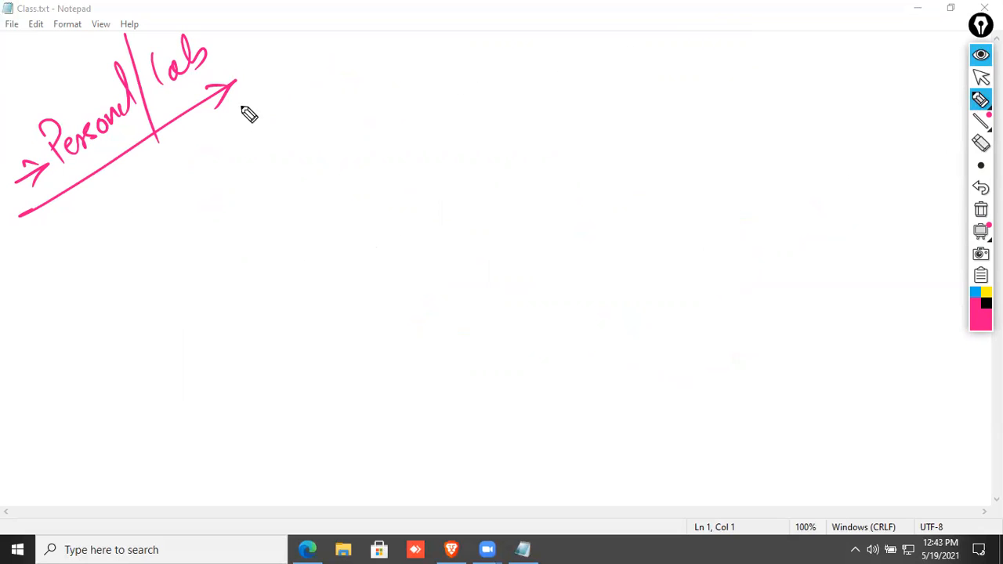
Draw a pink rectangle split in two and start a 32GB RAM note beside it.
mouse_move(341, 158)
left_mouse_down()
mouse_move(425, 154)
mouse_move(627, 240)
mouse_move(630, 268)
mouse_move(521, 313)
mouse_move(624, 290)
left_mouse_up()
left_click_drag(364, 239, 623, 232)
left_click_drag(684, 234, 710, 231)
mouse_move(729, 216)
left_mouse_down()
mouse_move(745, 213)
mouse_move(731, 232)
mouse_move(772, 228)
left_mouse_up()
mouse_move(779, 213)
left_mouse_down()
mouse_move(788, 209)
mouse_move(790, 227)
left_mouse_up()
left_click_drag(801, 202, 792, 229)
In black, list the PC specs i7-10th, SSD-512GB and SSD-1TB under 32GB.
left_click(986, 303)
mouse_move(695, 272)
left_mouse_down()
mouse_move(732, 270)
mouse_move(696, 280)
left_mouse_up()
left_click_drag(761, 243, 772, 273)
left_click_drag(763, 257, 818, 252)
left_click_drag(825, 238, 830, 257)
left_click_drag(840, 238, 901, 244)
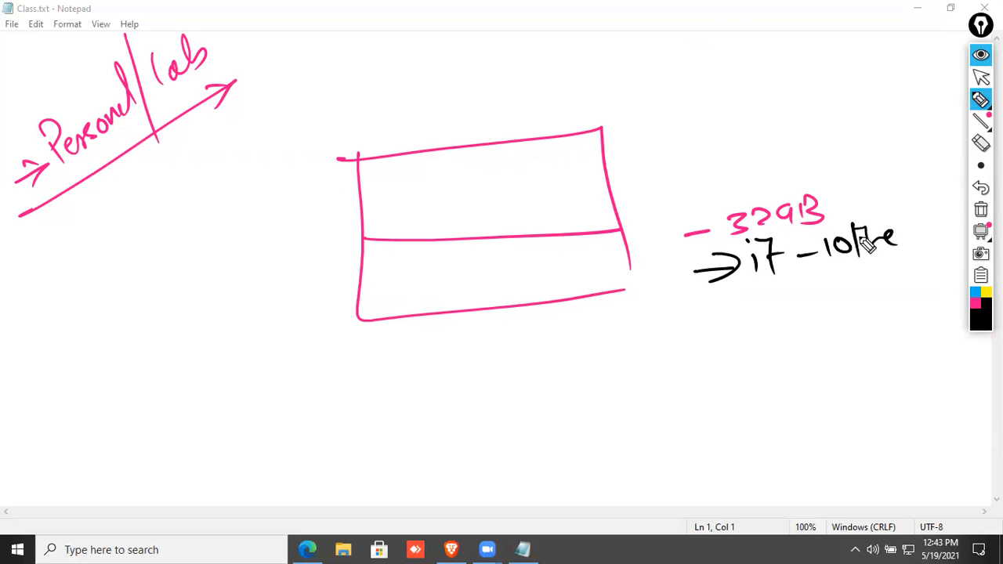
mouse_move(704, 321)
left_mouse_down()
mouse_move(807, 317)
mouse_move(842, 303)
mouse_move(850, 316)
mouse_move(870, 304)
left_mouse_up()
mouse_move(877, 285)
left_mouse_down()
mouse_move(890, 299)
mouse_move(928, 296)
left_mouse_up()
left_click_drag(928, 271, 929, 296)
mouse_move(705, 356)
left_mouse_down()
mouse_move(779, 353)
mouse_move(762, 358)
left_mouse_up()
left_click_drag(812, 332, 787, 362)
mouse_move(815, 336)
left_mouse_down()
mouse_move(853, 338)
mouse_move(864, 351)
mouse_move(909, 317)
mouse_move(930, 345)
left_mouse_up()
Add an arrow to the box labelled Win10 and an arrow labelled VMware Workstation.
left_click(974, 321)
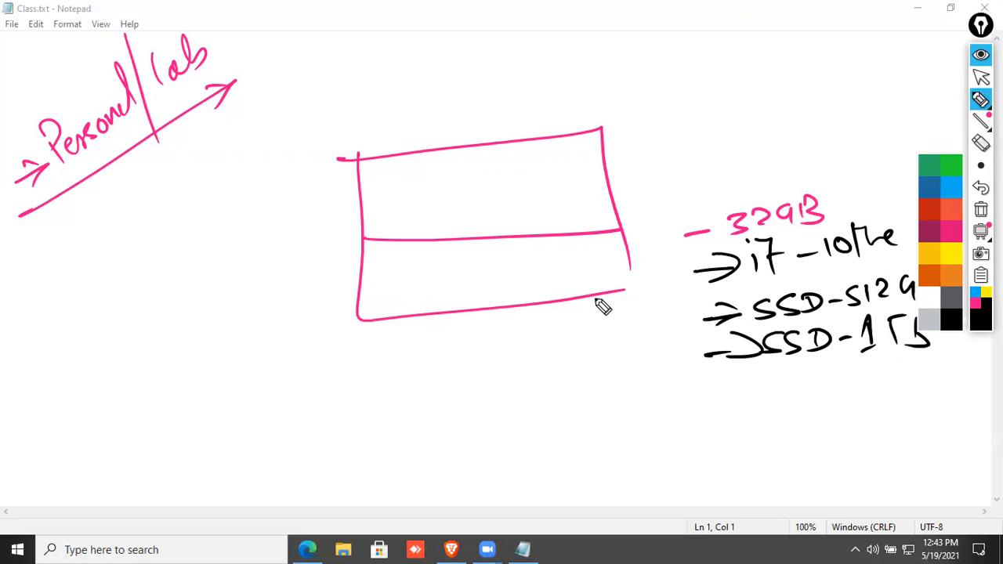
left_click(954, 327)
mouse_move(104, 394)
left_mouse_down()
mouse_move(186, 358)
mouse_move(310, 327)
left_mouse_up()
left_click_drag(302, 294, 337, 299)
mouse_move(146, 400)
left_mouse_down()
mouse_move(224, 392)
mouse_move(235, 370)
left_mouse_up()
left_click_drag(130, 440, 232, 381)
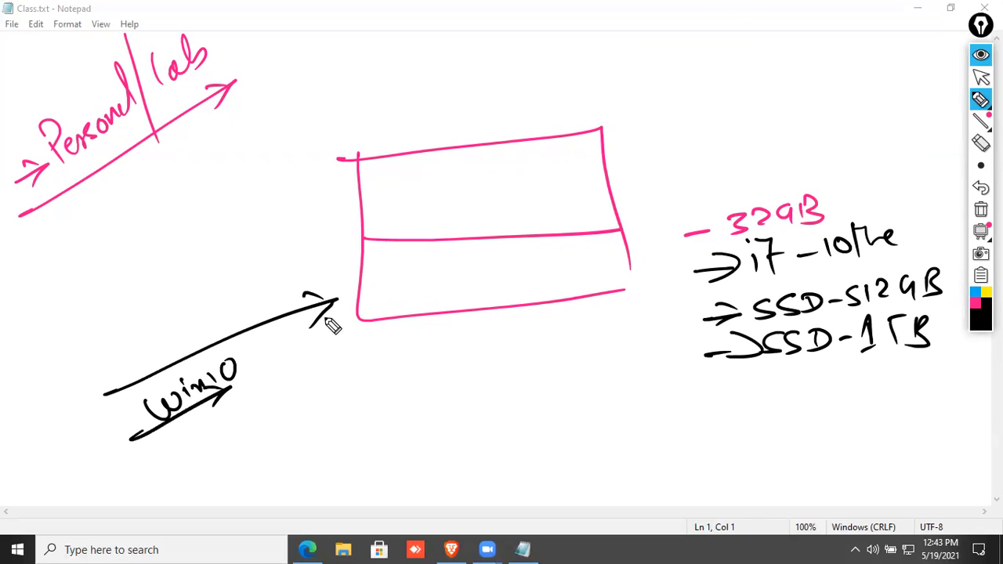
left_click_drag(709, 59, 587, 171)
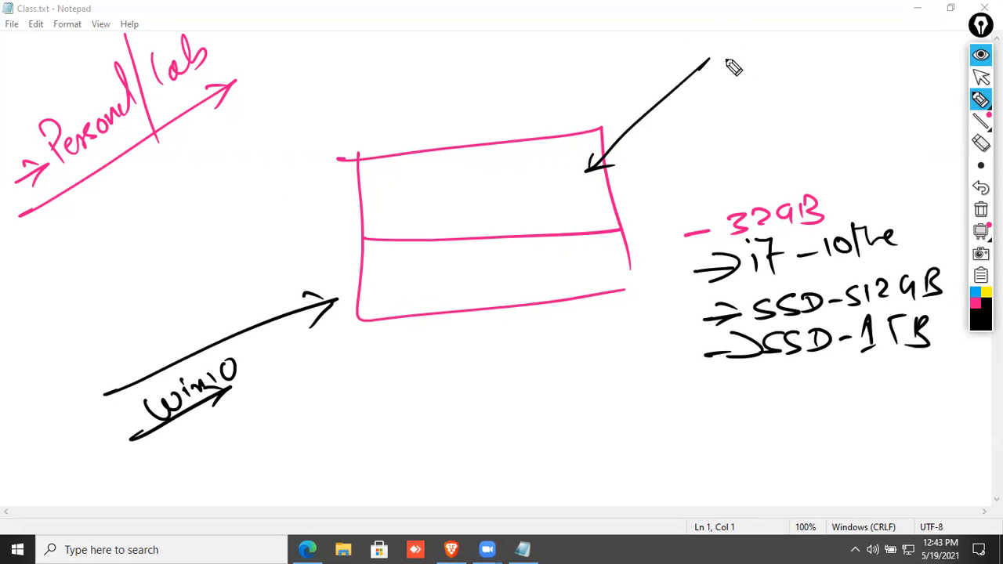
mouse_move(730, 71)
left_mouse_down()
mouse_move(739, 57)
mouse_move(943, 52)
mouse_move(931, 67)
left_mouse_up()
Draw a black box over the pink box holding two rows of VMs.
mouse_move(368, 79)
left_mouse_down()
mouse_move(592, 157)
mouse_move(588, 169)
mouse_move(392, 222)
mouse_move(581, 204)
left_mouse_up()
left_click_drag(587, 134, 592, 206)
mouse_move(398, 95)
left_mouse_down()
mouse_move(399, 131)
mouse_move(488, 123)
mouse_move(534, 85)
left_mouse_up()
mouse_move(519, 88)
left_mouse_down()
mouse_move(517, 118)
mouse_move(529, 125)
left_mouse_up()
left_click_drag(420, 155, 426, 198)
left_click_drag(462, 154, 464, 190)
left_click_drag(470, 150, 489, 188)
mouse_move(517, 146)
left_mouse_down()
mouse_move(517, 177)
mouse_move(534, 177)
left_mouse_up()
Link the VMs to a central hub and label the layer below O/S with a divider.
left_click_drag(468, 127, 476, 138)
mouse_move(450, 130)
left_mouse_down()
mouse_move(476, 134)
mouse_move(465, 174)
left_mouse_up()
mouse_move(473, 134)
left_mouse_down()
mouse_move(534, 160)
mouse_move(474, 102)
mouse_move(540, 104)
left_mouse_up()
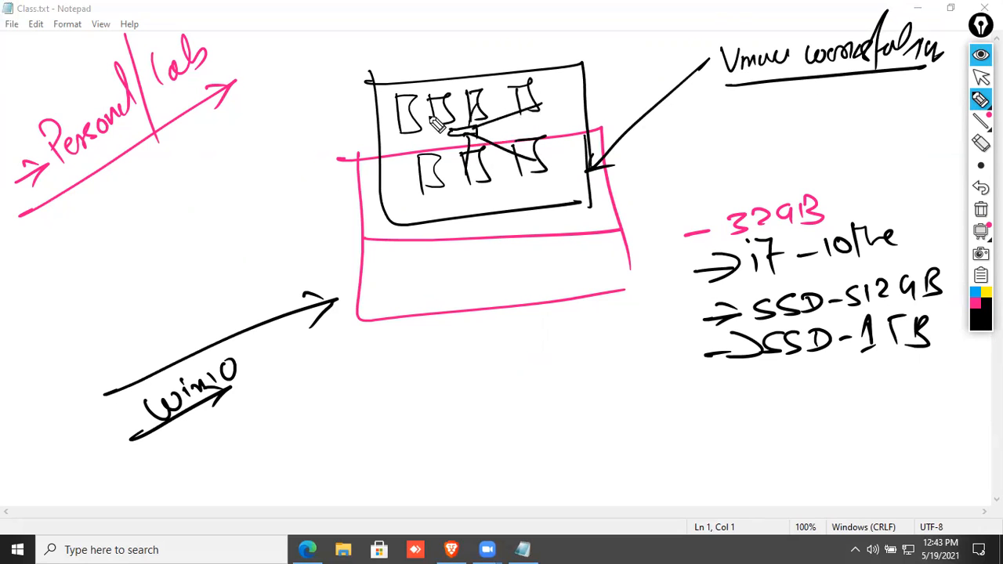
left_click_drag(468, 135, 429, 111)
left_click_drag(467, 137, 424, 195)
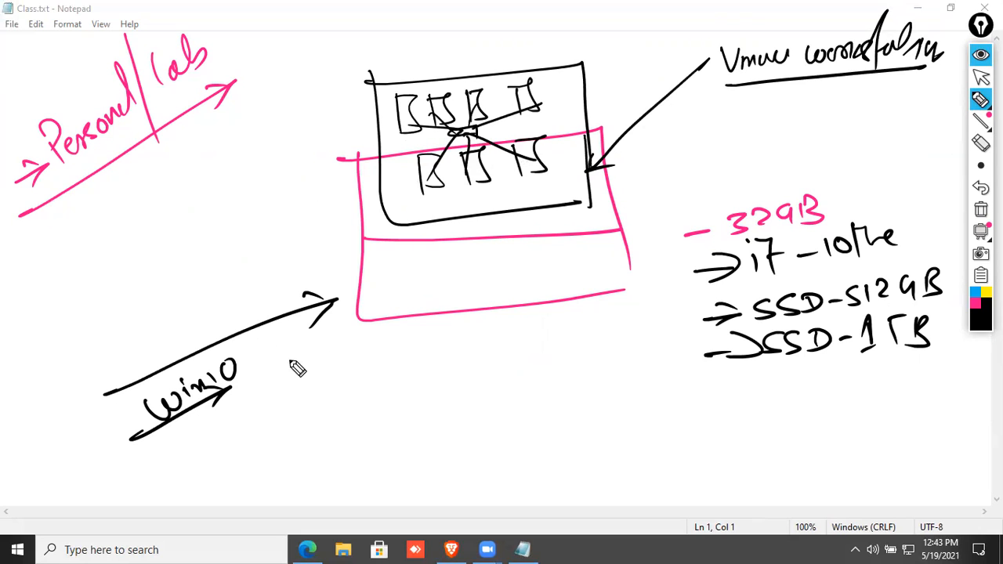
left_click_drag(436, 259, 458, 297)
left_click_drag(495, 255, 475, 291)
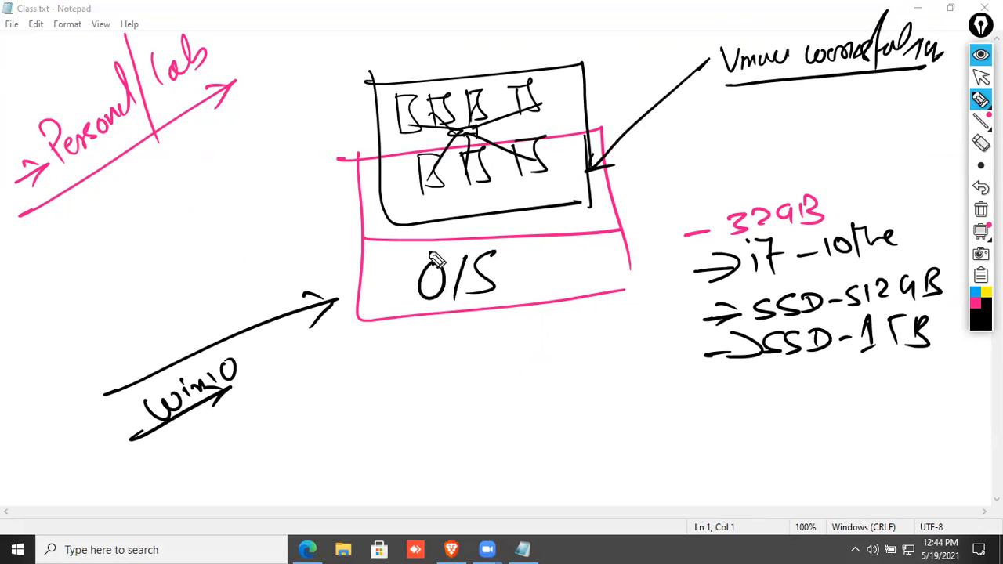
left_click_drag(368, 249, 613, 219)
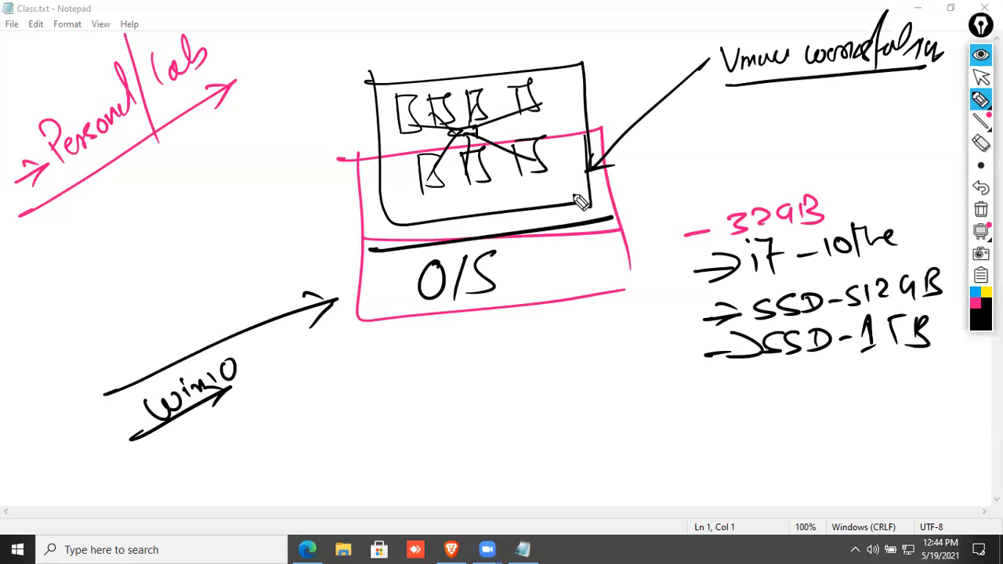
In pink, add an arrow and the label Type-2 under VMware Workstation.
left_click(975, 308)
left_click_drag(730, 128, 745, 128)
mouse_move(742, 107)
left_mouse_down()
mouse_move(746, 138)
mouse_move(877, 130)
mouse_move(893, 139)
left_mouse_up()
left_click_drag(760, 161, 868, 161)
left_click_drag(848, 154, 871, 164)
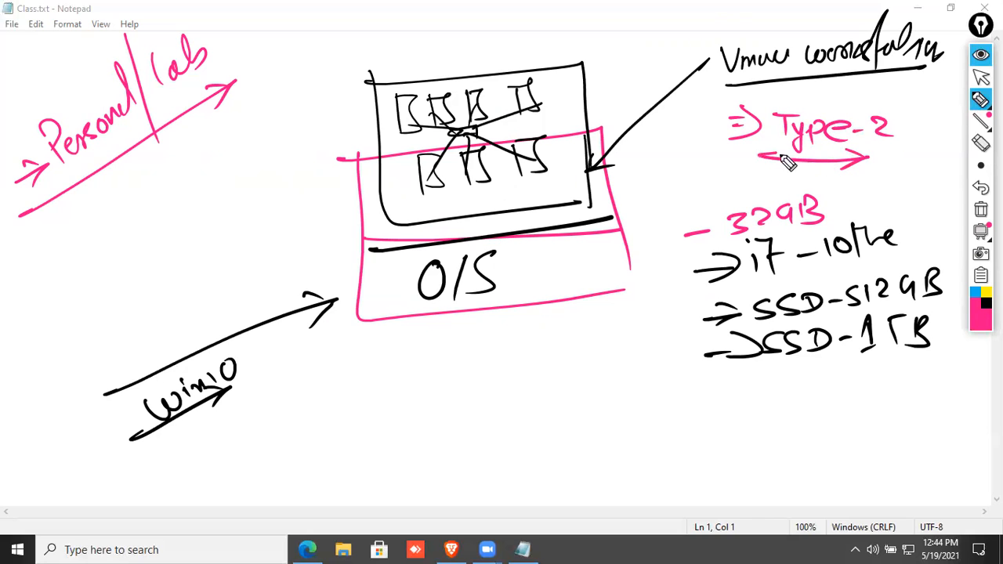
Add a circled pink H/W layer under O/S, a VM-to-H/W arrow, and a line beside the specs.
mouse_move(266, 424)
left_mouse_down()
mouse_move(403, 316)
mouse_move(411, 323)
left_mouse_up()
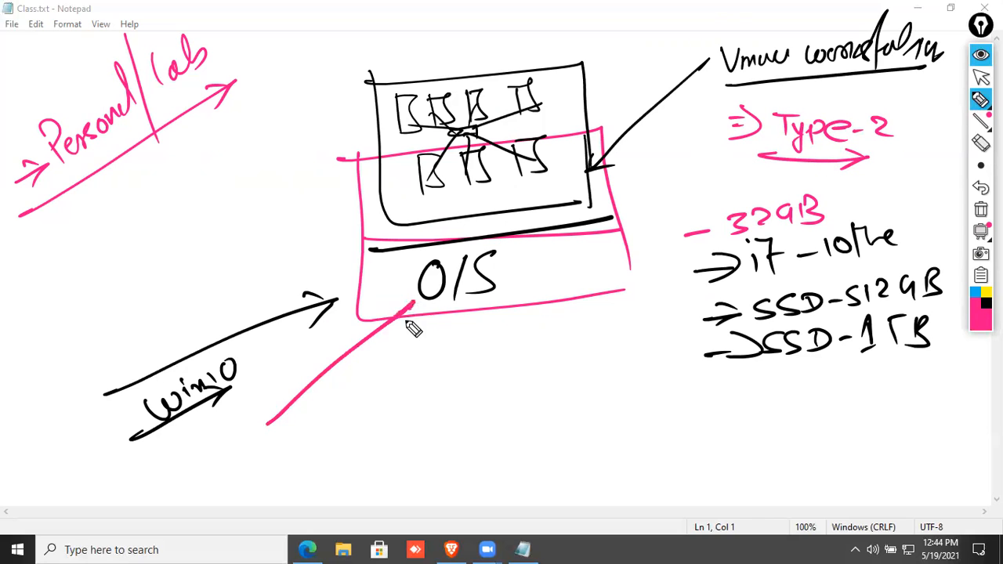
mouse_move(400, 363)
left_mouse_down()
mouse_move(375, 398)
mouse_move(424, 388)
left_mouse_up()
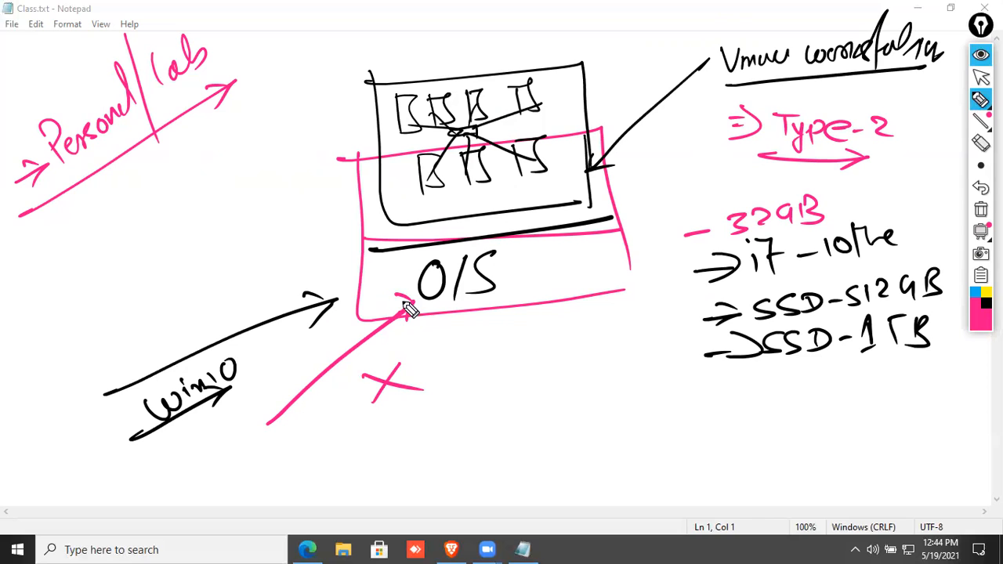
left_click_drag(444, 329, 448, 385)
left_click_drag(441, 357, 464, 352)
left_click_drag(464, 331, 468, 388)
mouse_move(488, 339)
left_mouse_down()
mouse_move(515, 358)
mouse_move(531, 333)
left_mouse_up()
left_click_drag(435, 317, 555, 329)
left_click_drag(397, 354, 490, 307)
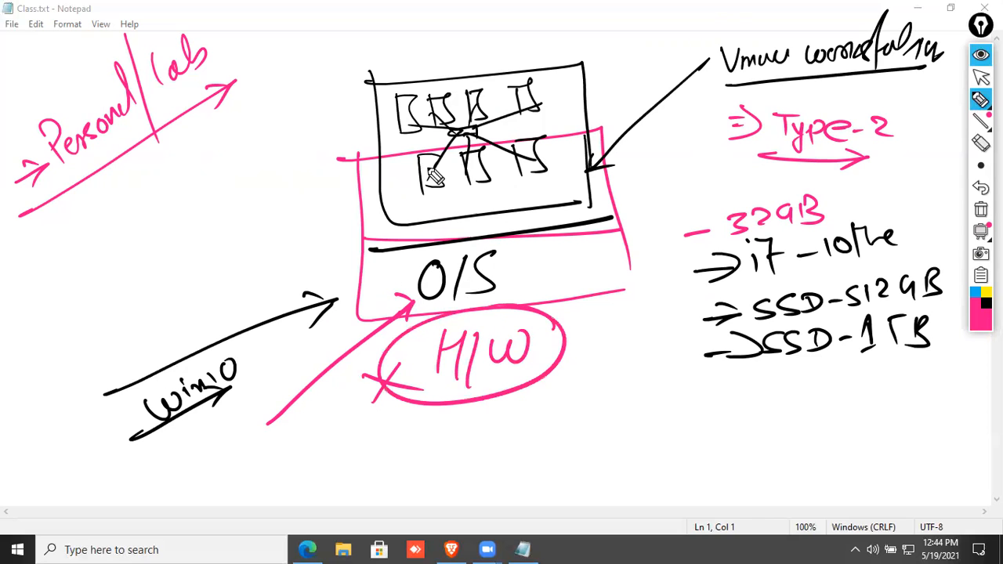
mouse_move(408, 102)
left_mouse_down()
mouse_move(384, 110)
mouse_move(273, 256)
mouse_move(369, 254)
mouse_move(159, 313)
mouse_move(423, 367)
left_mouse_up()
left_click_drag(392, 353, 392, 380)
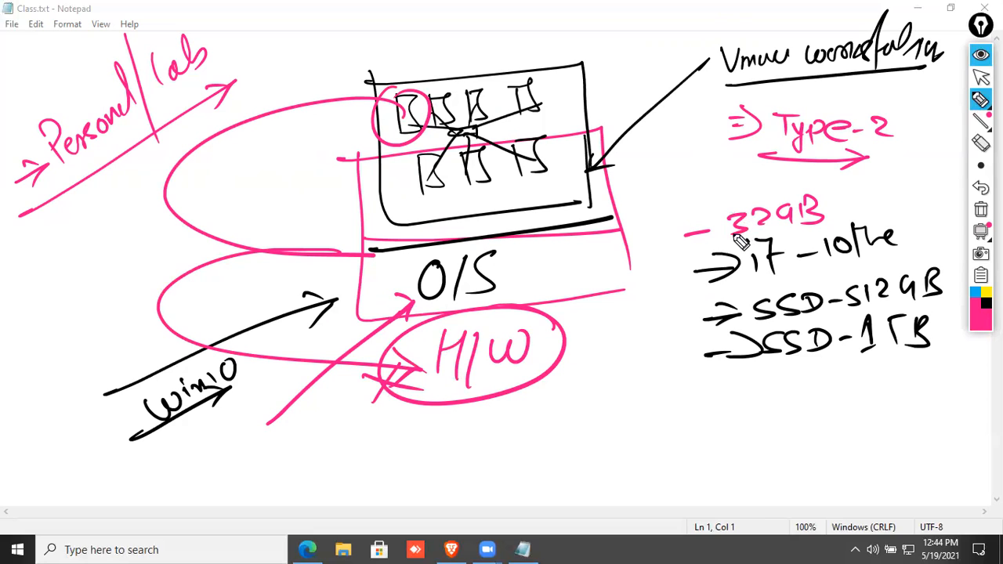
left_click_drag(670, 195, 662, 434)
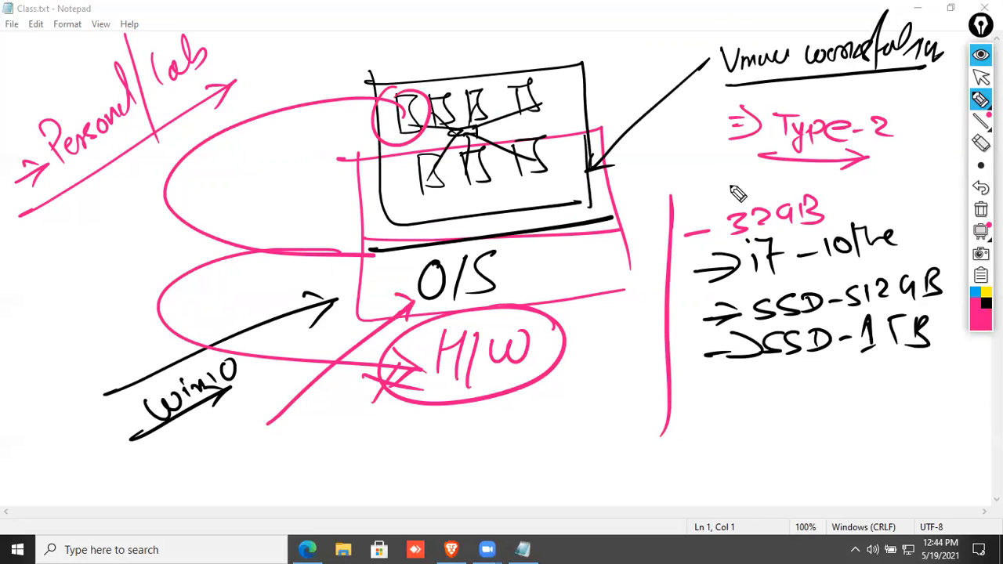
Cross out the whole diagram in black and clear all ink from the screen.
left_click(986, 303)
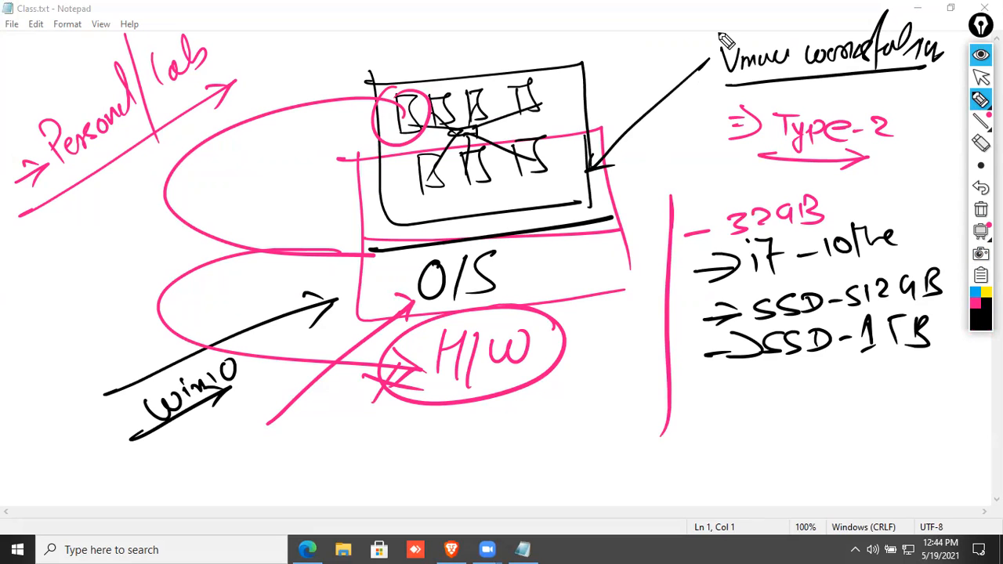
left_click_drag(719, 35, 334, 451)
left_click_drag(176, 88, 841, 383)
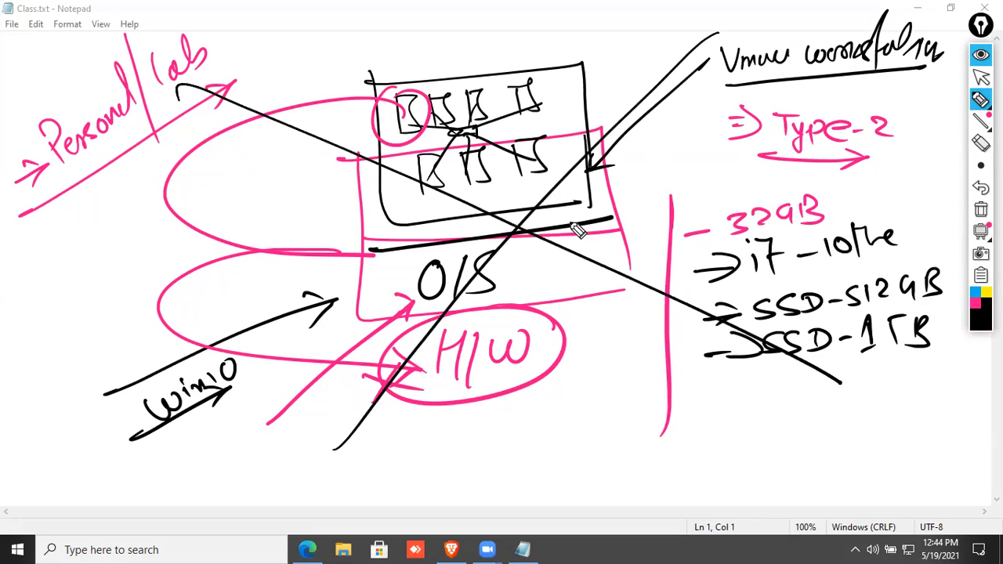
left_click(980, 209)
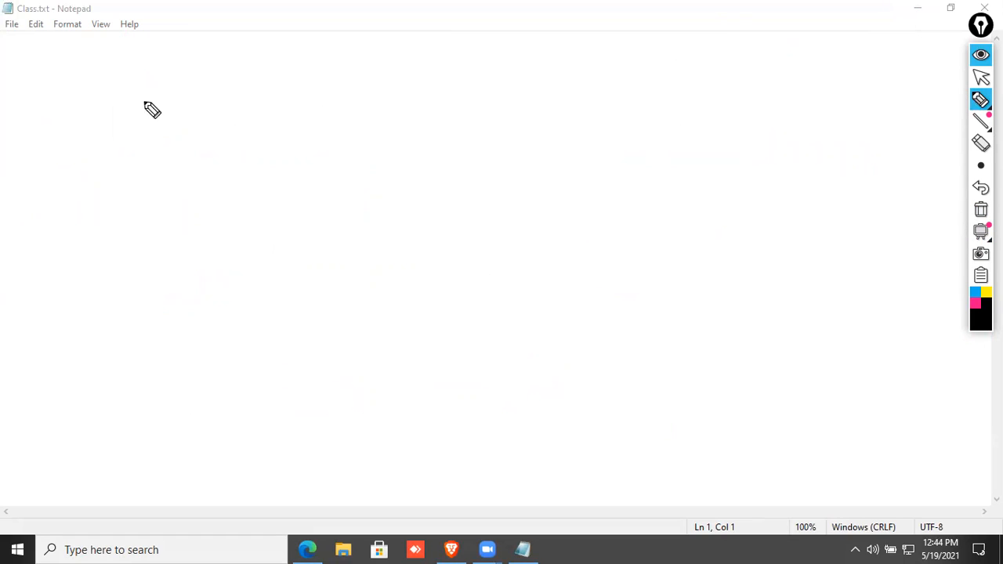
Write Type-1 at the top left with ESXi beneath it, underlined by an arrow.
mouse_move(27, 101)
left_mouse_down()
mouse_move(59, 92)
mouse_move(76, 104)
mouse_move(87, 77)
mouse_move(114, 83)
mouse_move(122, 54)
mouse_move(141, 80)
mouse_move(188, 39)
left_mouse_up()
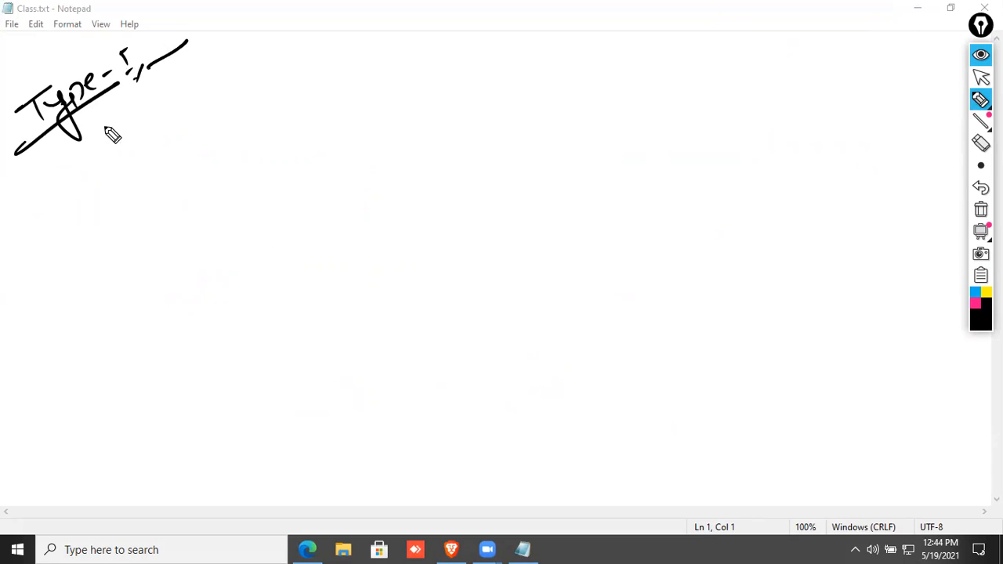
mouse_move(82, 186)
left_mouse_down()
mouse_move(65, 204)
mouse_move(112, 192)
mouse_move(143, 161)
left_mouse_up()
left_click_drag(47, 242, 170, 166)
mouse_move(171, 165)
left_mouse_down()
mouse_move(168, 182)
mouse_move(167, 165)
left_mouse_up()
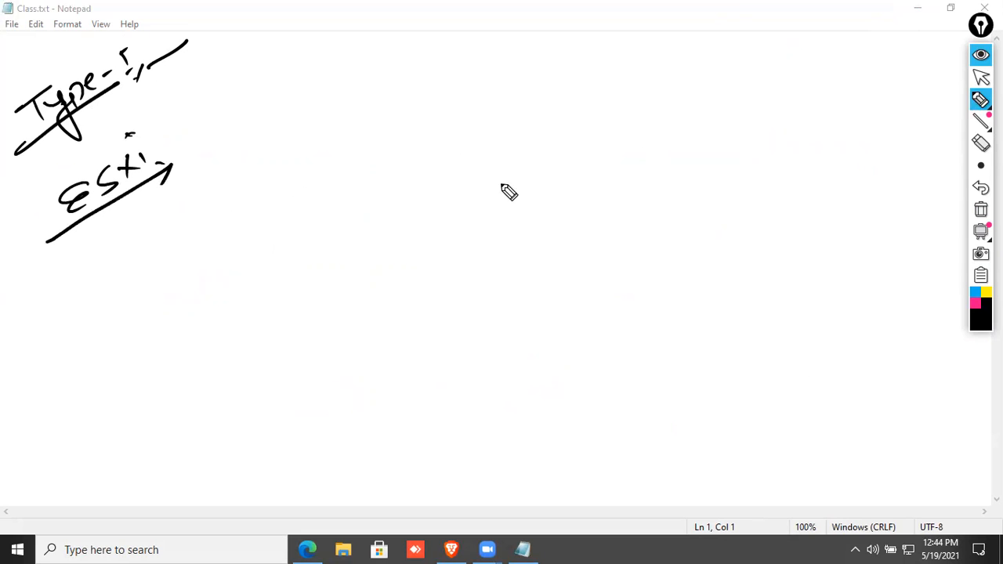
Write Type-I and Type 2 headings and draw a pink box under each.
mouse_move(360, 115)
left_mouse_down()
mouse_move(419, 111)
mouse_move(391, 149)
mouse_move(411, 135)
left_mouse_up()
mouse_move(417, 116)
left_mouse_down()
mouse_move(404, 154)
mouse_move(437, 119)
left_mouse_up()
left_click_drag(445, 119, 452, 130)
left_click_drag(458, 119, 468, 119)
mouse_move(473, 110)
left_mouse_down()
mouse_move(487, 109)
mouse_move(479, 131)
left_mouse_up()
left_click_drag(472, 134, 489, 132)
left_click_drag(752, 104, 789, 103)
mouse_move(772, 104)
left_mouse_down()
mouse_move(773, 124)
mouse_move(799, 135)
left_mouse_up()
left_click_drag(830, 119, 906, 126)
left_click(976, 304)
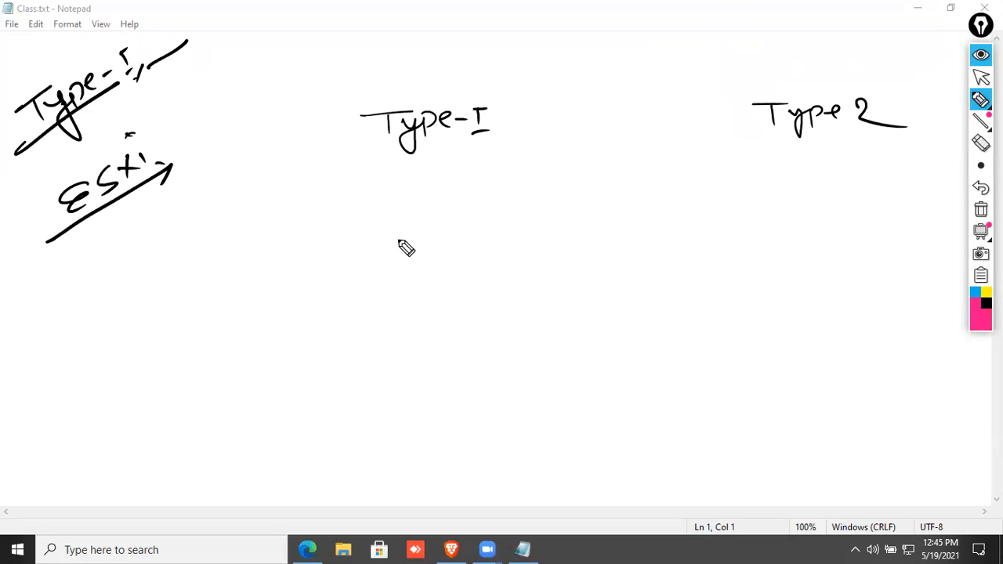
mouse_move(253, 225)
left_mouse_down()
mouse_move(531, 212)
mouse_move(546, 342)
mouse_move(255, 307)
mouse_move(533, 343)
left_mouse_up()
mouse_move(677, 221)
left_mouse_down()
mouse_move(939, 213)
mouse_move(951, 311)
mouse_move(682, 326)
mouse_move(954, 313)
left_mouse_up()
In black, layer the Type 2 box as H/W, OS-win10 and a row of VM boxes.
left_click(986, 304)
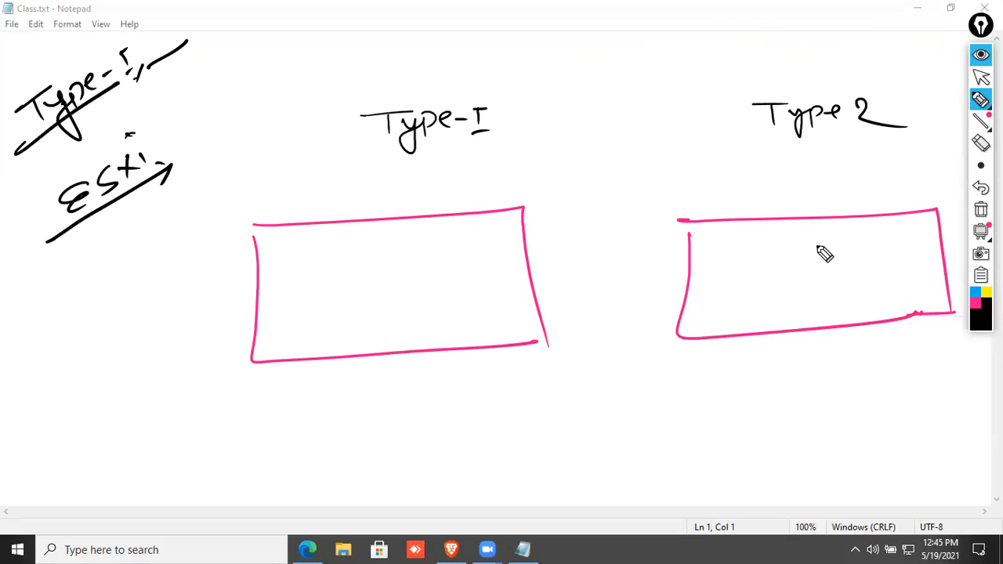
mouse_move(764, 305)
left_mouse_down()
mouse_move(828, 318)
mouse_move(824, 308)
left_mouse_up()
left_click_drag(680, 294, 956, 290)
mouse_move(778, 275)
left_mouse_down()
mouse_move(865, 267)
mouse_move(912, 278)
mouse_move(911, 259)
left_mouse_up()
mouse_move(683, 252)
left_mouse_down()
mouse_move(923, 266)
mouse_move(840, 256)
left_mouse_up()
mouse_move(710, 225)
left_mouse_down()
mouse_move(737, 246)
mouse_move(757, 227)
mouse_move(817, 243)
mouse_move(844, 227)
mouse_move(909, 231)
mouse_move(917, 213)
mouse_move(918, 239)
left_mouse_up()
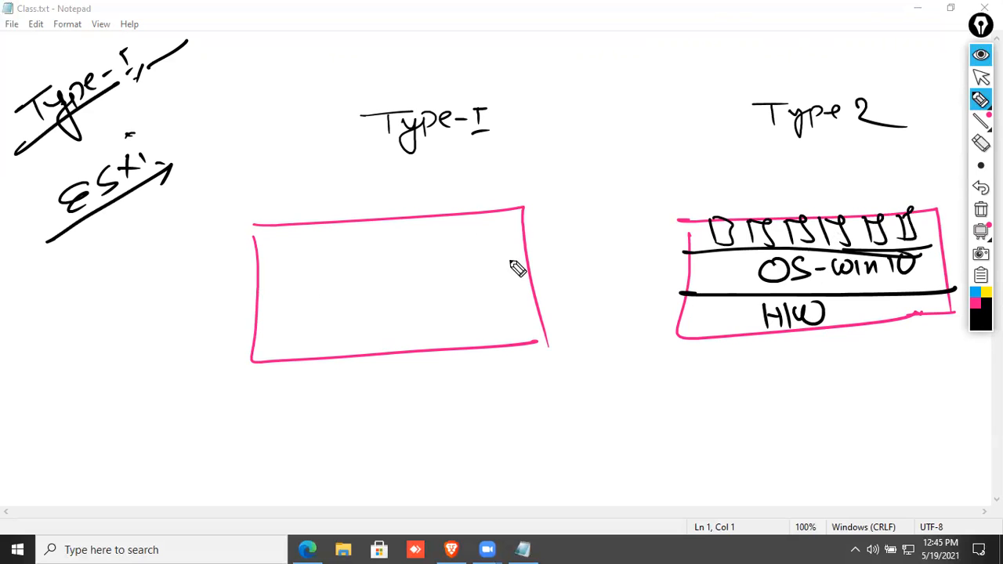
Layer the Type-I box as H/W, ESXi and a row of VM boxes with divider lines.
left_click_drag(249, 307, 546, 277)
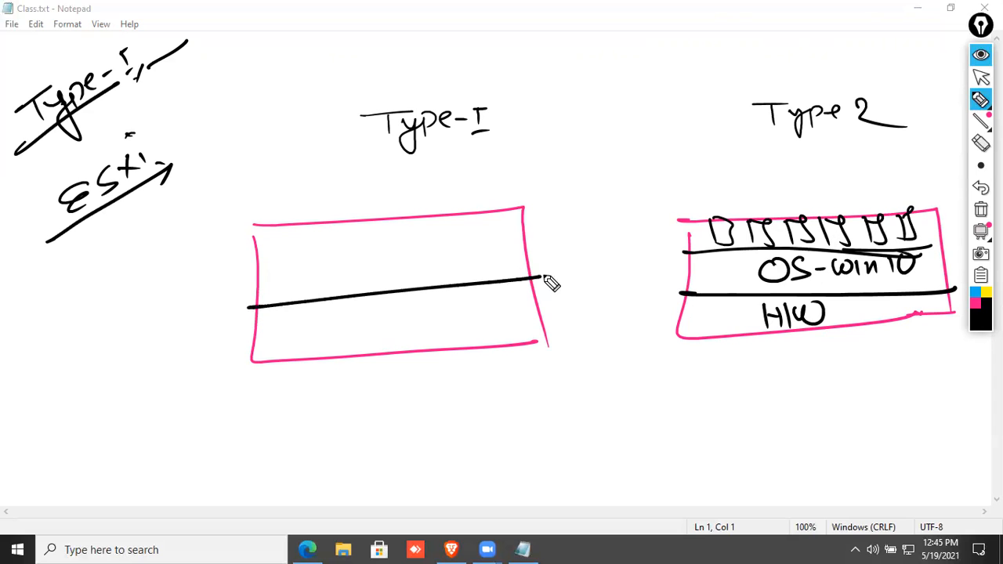
left_click_drag(365, 314, 365, 339)
mouse_move(365, 327)
left_mouse_down()
mouse_move(384, 325)
mouse_move(384, 338)
left_mouse_up()
mouse_move(398, 310)
left_mouse_down()
mouse_move(399, 335)
mouse_move(441, 312)
left_mouse_up()
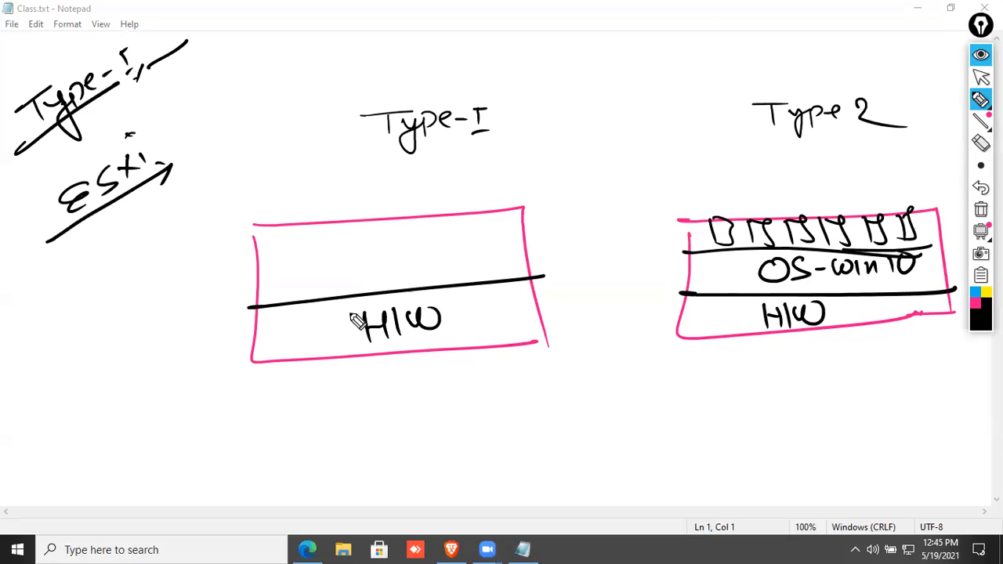
mouse_move(349, 262)
left_mouse_down()
mouse_move(337, 280)
mouse_move(354, 280)
left_mouse_up()
mouse_move(378, 261)
left_mouse_down()
mouse_move(364, 279)
mouse_move(404, 279)
left_mouse_up()
left_click(413, 265)
mouse_move(405, 260)
left_mouse_down()
mouse_move(388, 281)
mouse_move(416, 274)
left_mouse_up()
left_click(413, 250)
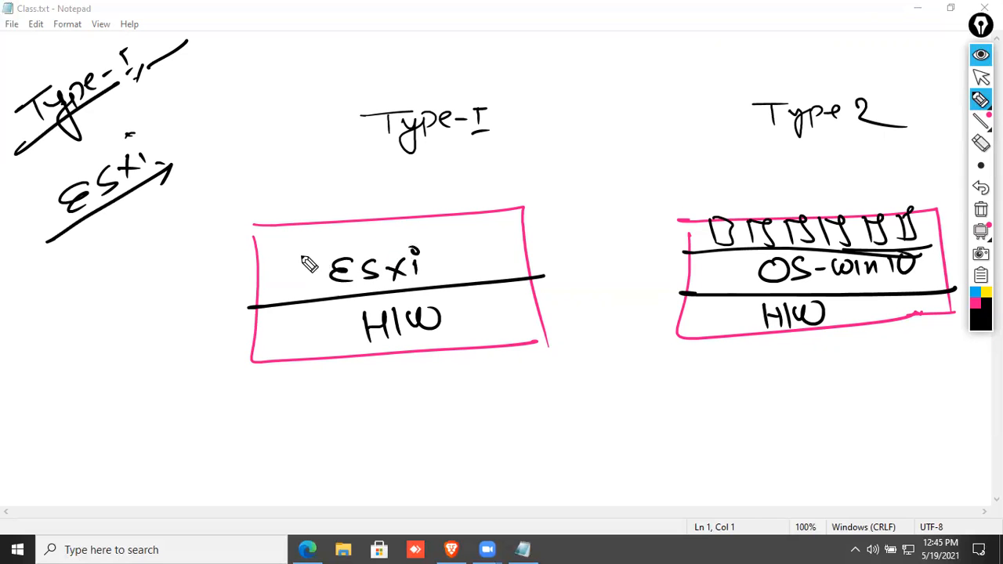
left_click_drag(250, 251, 503, 239)
mouse_move(299, 219)
left_mouse_down()
mouse_move(313, 231)
mouse_move(420, 222)
mouse_move(455, 235)
mouse_move(470, 211)
mouse_move(474, 234)
left_mouse_up()
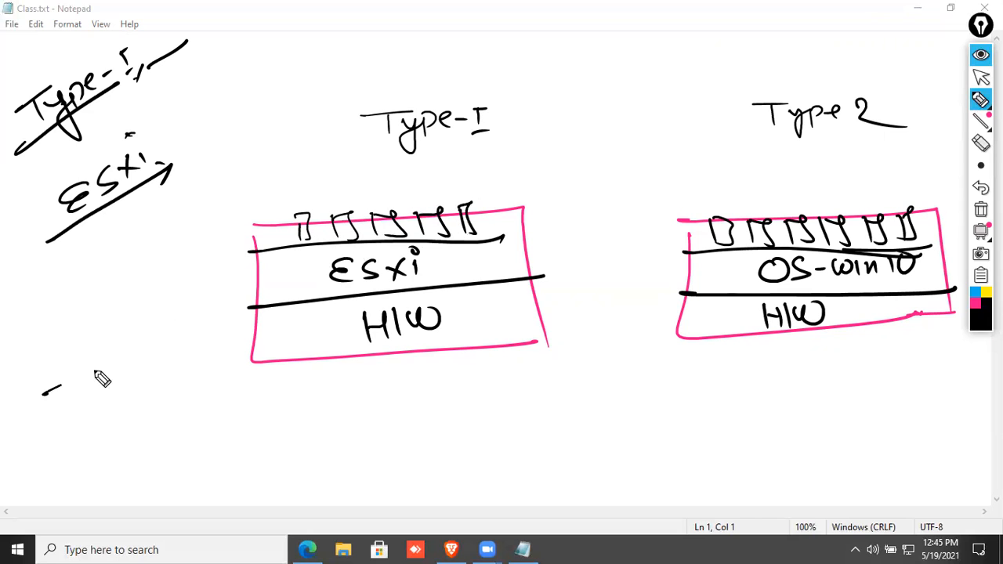
Write 'production' at lower left with an arrow, strike it through, and write a replacement word.
left_click_drag(95, 371, 205, 314)
left_click_drag(186, 303, 206, 314)
left_click_drag(69, 413, 85, 452)
left_click_drag(63, 414, 121, 398)
mouse_move(128, 375)
left_mouse_down()
mouse_move(130, 385)
mouse_move(168, 377)
mouse_move(191, 354)
mouse_move(222, 365)
left_mouse_up()
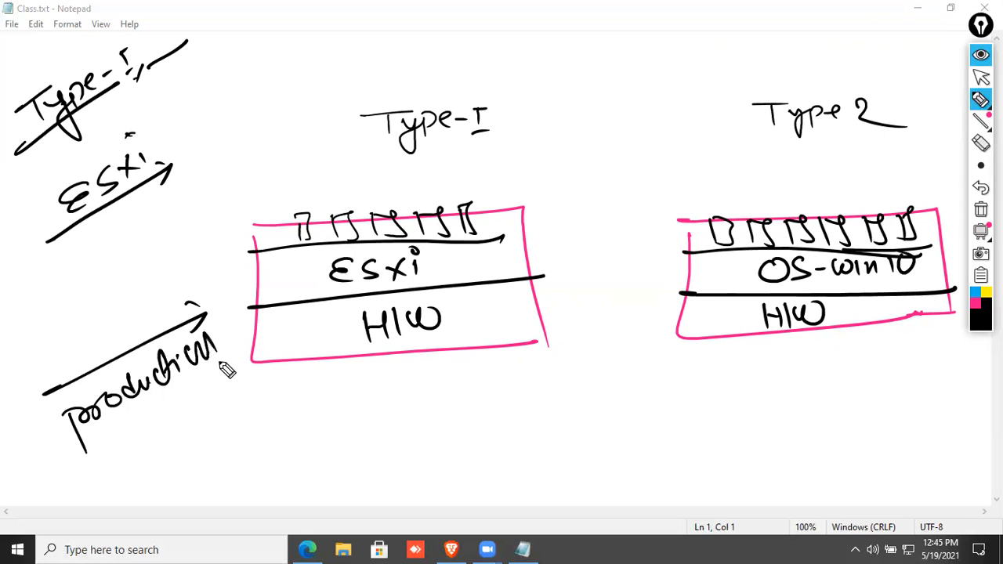
left_click_drag(14, 473, 226, 339)
mouse_move(135, 419)
left_mouse_down()
mouse_move(148, 441)
mouse_move(212, 409)
mouse_move(223, 392)
left_mouse_up()
mouse_move(85, 479)
left_mouse_down()
mouse_move(249, 384)
mouse_move(235, 389)
left_mouse_up()
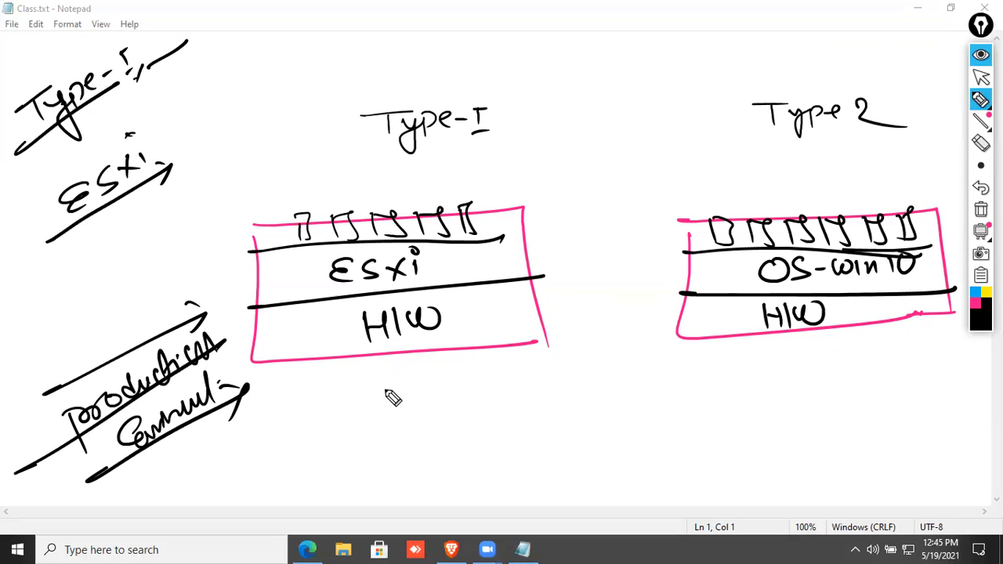
Write 7.x and ESXi 7.0 below the Type-I box, each underlined.
left_click_drag(321, 409, 364, 408)
left_click_drag(341, 396, 343, 428)
left_click_drag(379, 395, 396, 429)
left_click(416, 406)
mouse_move(445, 389)
left_mouse_down()
mouse_move(429, 423)
mouse_move(451, 414)
left_mouse_up()
left_click_drag(301, 443, 436, 432)
mouse_move(397, 459)
left_mouse_down()
mouse_move(400, 480)
mouse_move(460, 478)
left_mouse_up()
left_click_drag(459, 461, 440, 479)
mouse_move(466, 458)
left_mouse_down()
mouse_move(467, 475)
mouse_move(514, 460)
mouse_move(509, 486)
mouse_move(549, 449)
left_mouse_up()
left_click(466, 444)
left_click(527, 468)
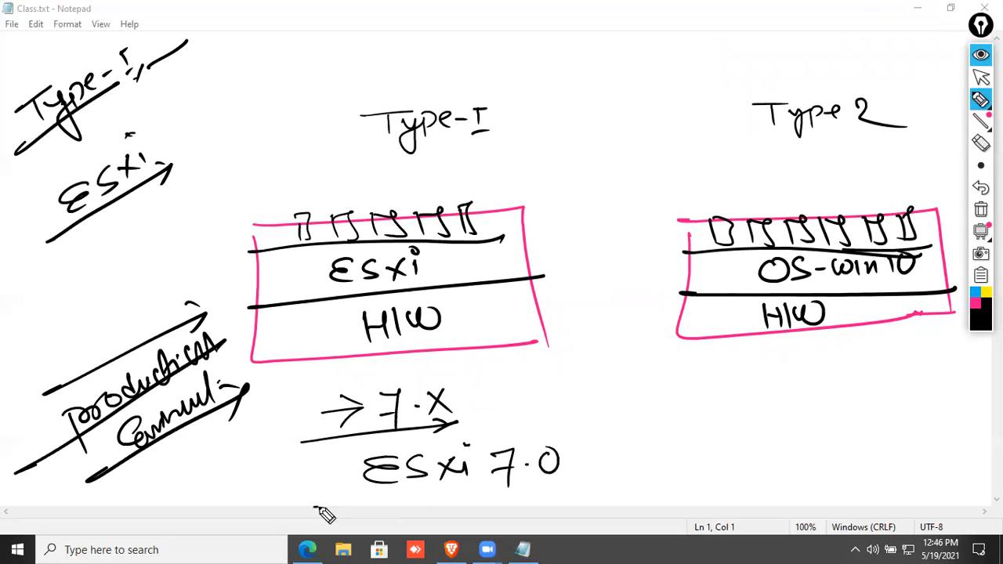
left_click_drag(307, 507, 569, 488)
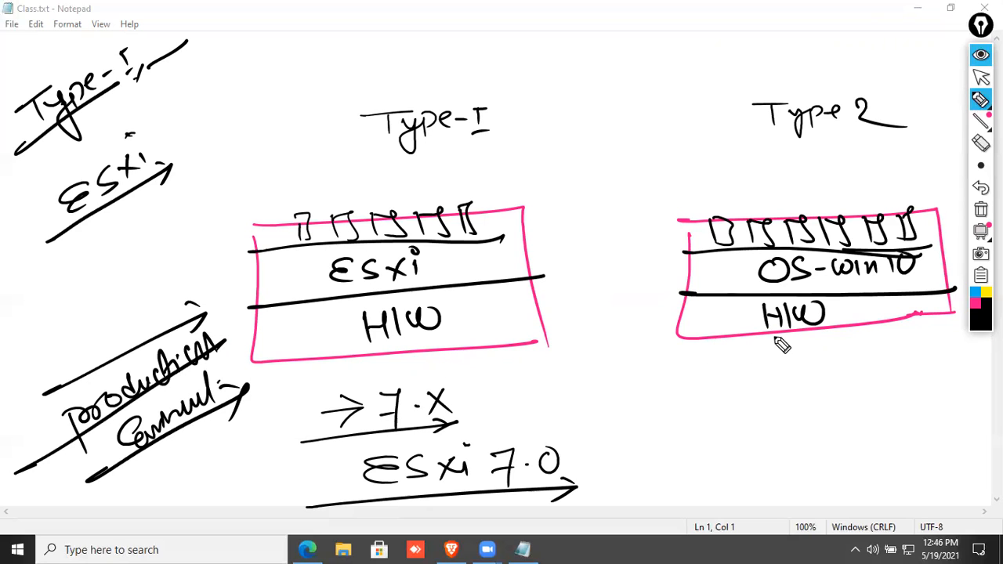
Write VM w.s 16.0 below the Type 2 box with an underline arrow.
mouse_move(772, 380)
left_mouse_down()
mouse_move(771, 409)
mouse_move(837, 381)
left_mouse_up()
left_click(814, 398)
left_click_drag(755, 435, 848, 429)
left_click_drag(821, 443, 849, 428)
mouse_move(596, 396)
left_mouse_down()
mouse_move(601, 419)
mouse_move(619, 397)
left_mouse_up()
left_click_drag(626, 423, 657, 423)
mouse_move(672, 398)
left_mouse_down()
mouse_move(680, 419)
mouse_move(713, 398)
mouse_move(721, 419)
left_mouse_up()
left_click(718, 407)
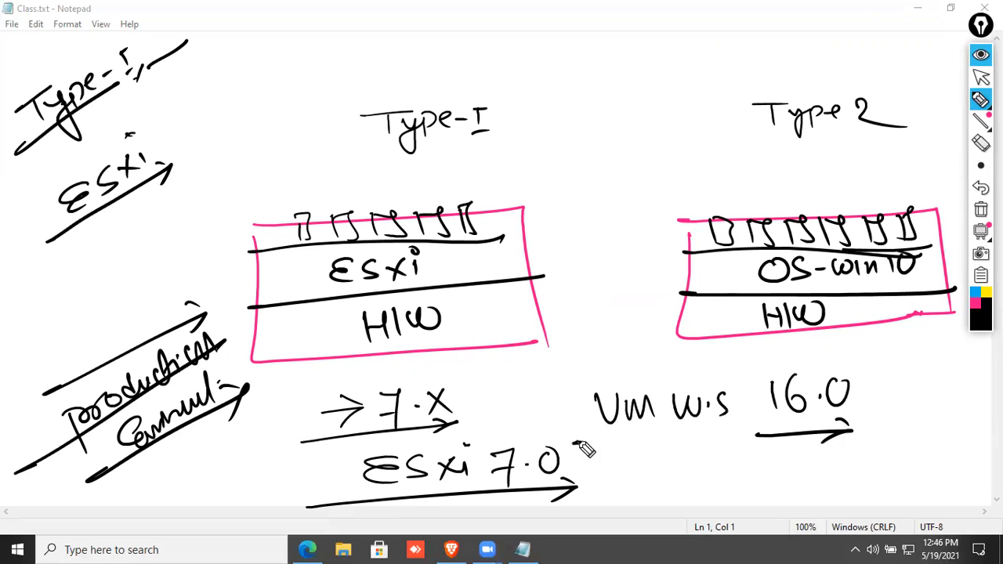
left_click_drag(574, 444, 727, 435)
left_click_drag(707, 446, 729, 434)
Add a vertical divider, a note by Type-I, a circled 'lab, learn, prac' note, then clear the screen.
left_click_drag(567, 102, 580, 521)
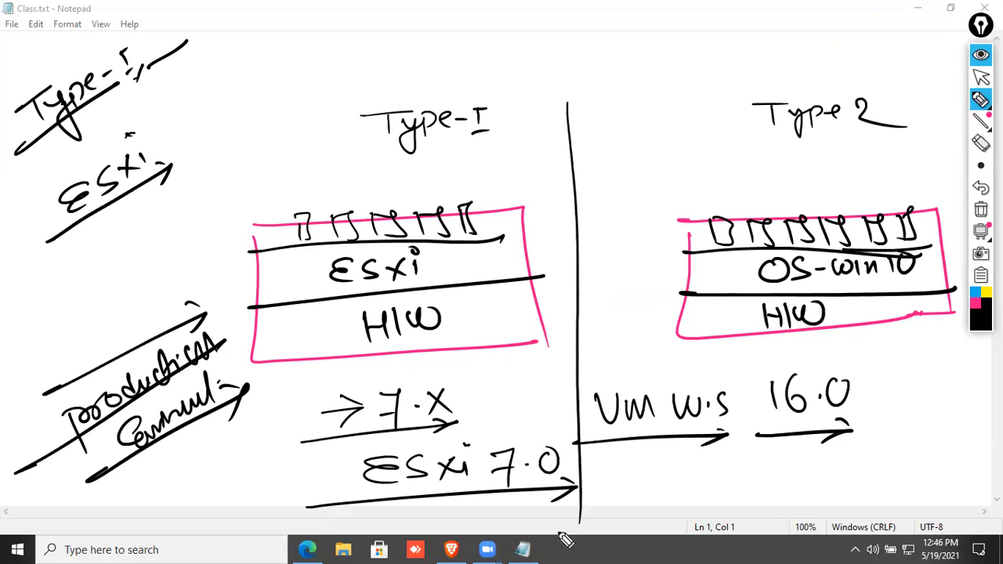
mouse_move(240, 107)
left_mouse_down()
mouse_move(244, 134)
mouse_move(262, 101)
mouse_move(296, 100)
mouse_move(325, 65)
left_mouse_up()
left_click_drag(219, 152, 338, 97)
left_click_drag(338, 97, 319, 97)
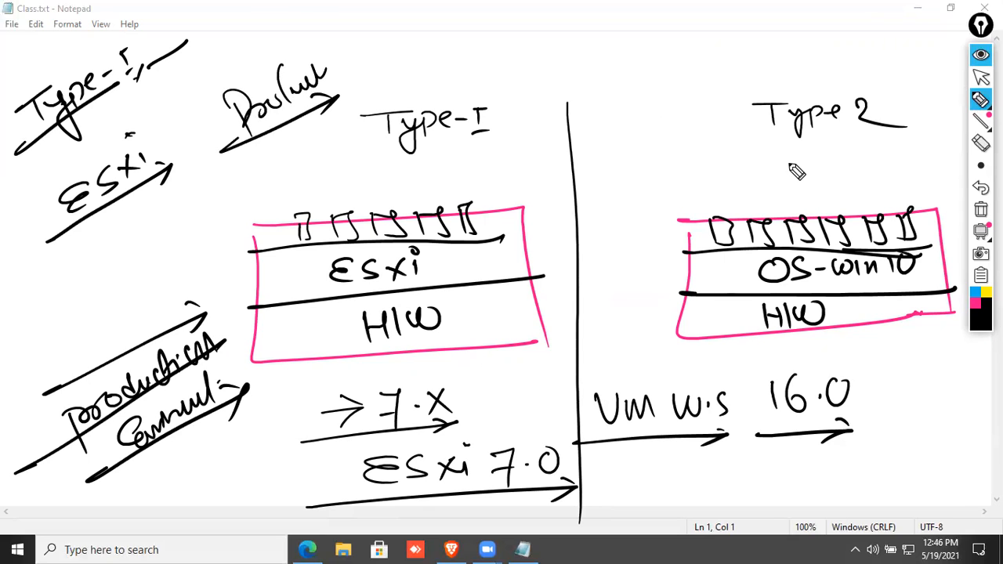
mouse_move(686, 20)
left_mouse_down()
mouse_move(729, 50)
mouse_move(796, 52)
mouse_move(813, 66)
mouse_move(877, 53)
mouse_move(889, 67)
left_mouse_up()
mouse_move(665, 62)
left_mouse_down()
mouse_move(712, 67)
mouse_move(732, 89)
mouse_move(772, 94)
mouse_move(793, 75)
mouse_move(820, 83)
mouse_move(808, 9)
mouse_move(714, 39)
left_mouse_up()
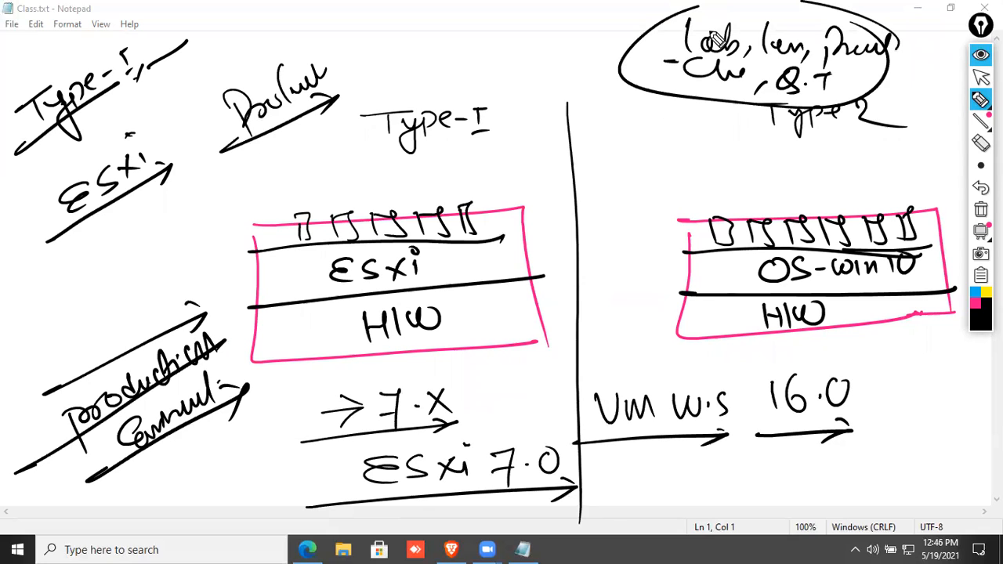
left_click(978, 214)
Write an underlined 'Vmware Certifications' heading in blue with the freehand pen.
mouse_move(980, 101)
left_click(921, 106)
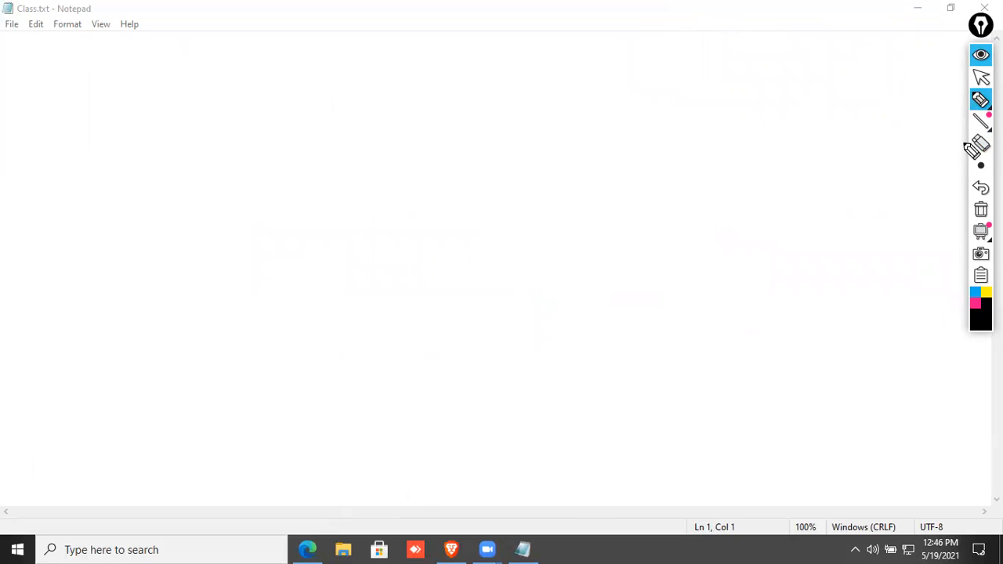
left_click(977, 304)
left_click(976, 293)
mouse_move(51, 239)
left_mouse_down()
mouse_move(86, 275)
mouse_move(86, 249)
mouse_move(103, 250)
mouse_move(130, 210)
mouse_move(142, 234)
left_mouse_up()
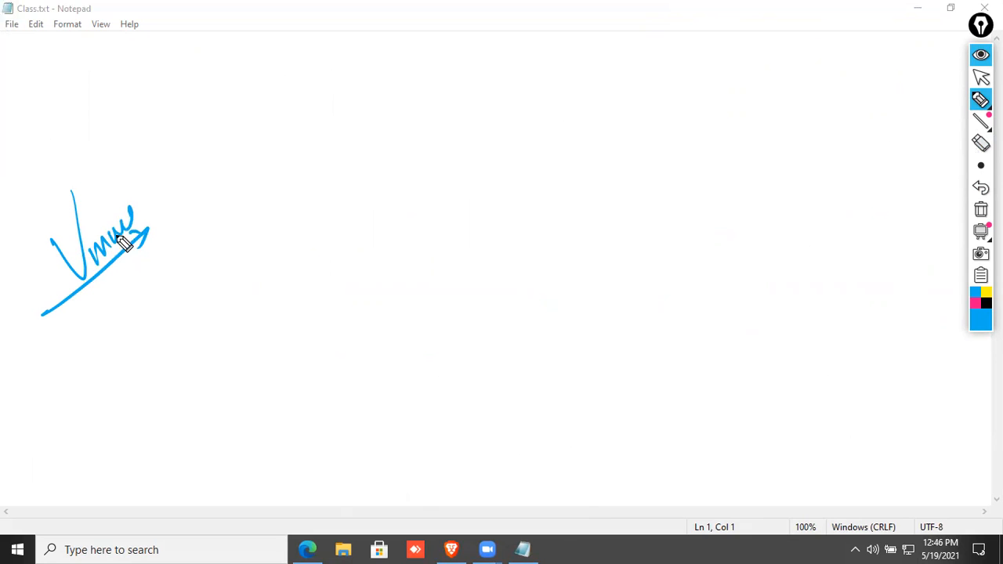
mouse_move(51, 350)
left_mouse_down()
mouse_move(79, 383)
mouse_move(106, 370)
mouse_move(106, 339)
mouse_move(151, 305)
mouse_move(172, 264)
mouse_move(190, 258)
mouse_move(187, 271)
left_mouse_up()
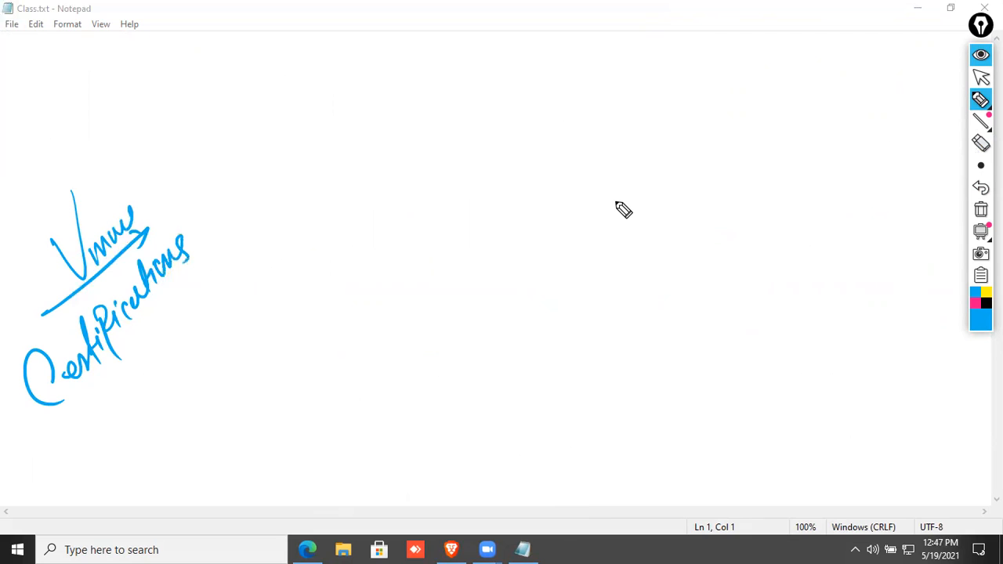
Draw a long pink diagonal arrow beneath the heading.
left_click(975, 303)
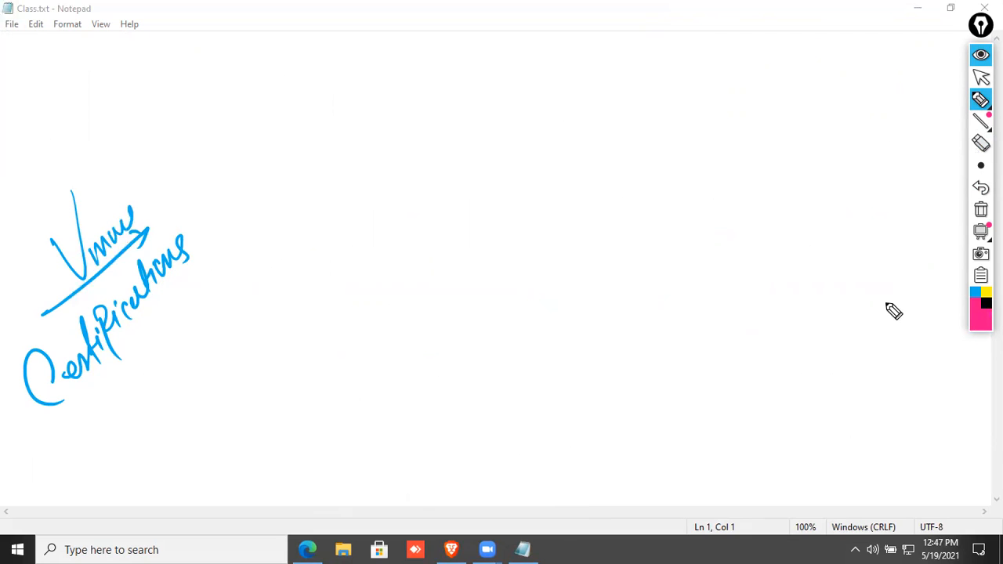
mouse_move(2, 459)
left_mouse_down()
mouse_move(260, 236)
mouse_move(250, 270)
left_mouse_up()
left_click_drag(239, 229, 289, 228)
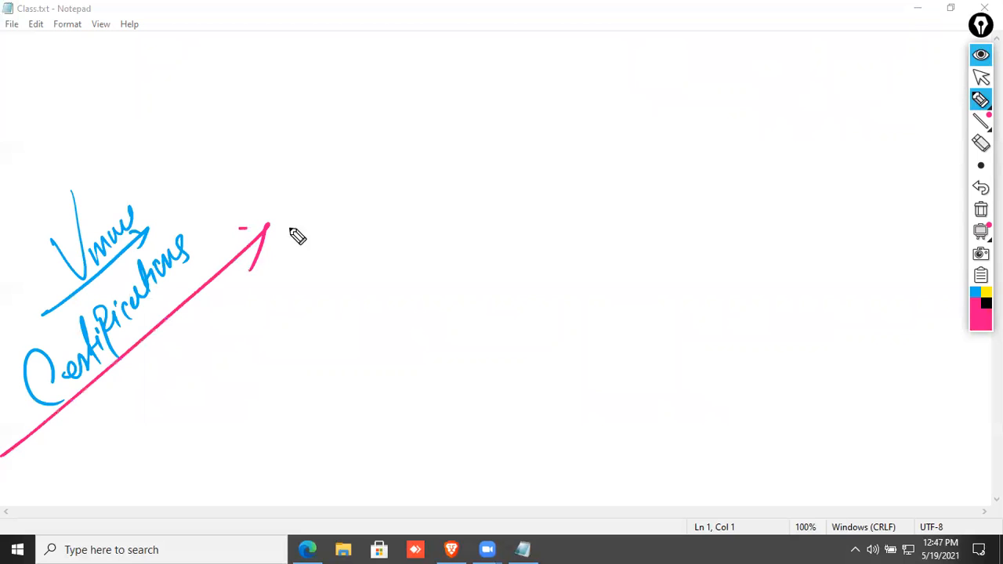
left_click(985, 303)
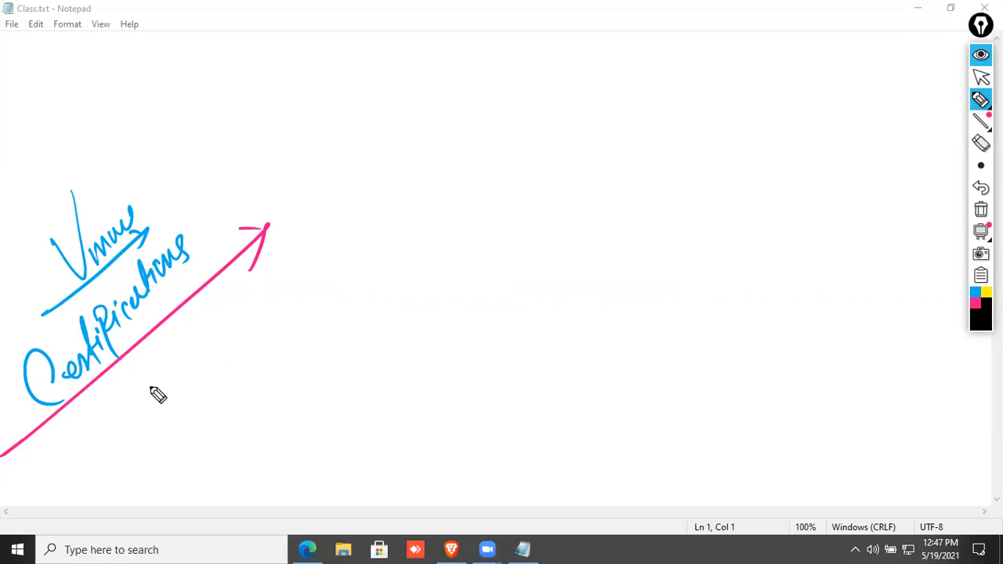
Write VCA, VCP and VCAP in black along the pink arrow.
mouse_move(143, 375)
left_mouse_down()
mouse_move(172, 358)
mouse_move(190, 381)
left_mouse_up()
mouse_move(191, 371)
left_mouse_down()
mouse_move(195, 354)
mouse_move(218, 347)
mouse_move(279, 274)
mouse_move(277, 288)
left_mouse_up()
mouse_move(292, 249)
left_mouse_down()
mouse_move(298, 284)
mouse_move(358, 227)
left_mouse_up()
mouse_move(363, 191)
left_mouse_down()
mouse_move(396, 171)
mouse_move(404, 192)
left_mouse_up()
mouse_move(420, 156)
left_mouse_down()
mouse_move(424, 192)
mouse_move(441, 178)
left_mouse_up()
mouse_move(423, 171)
left_mouse_down()
mouse_move(443, 162)
mouse_move(445, 174)
left_mouse_up()
left_click_drag(449, 130, 454, 155)
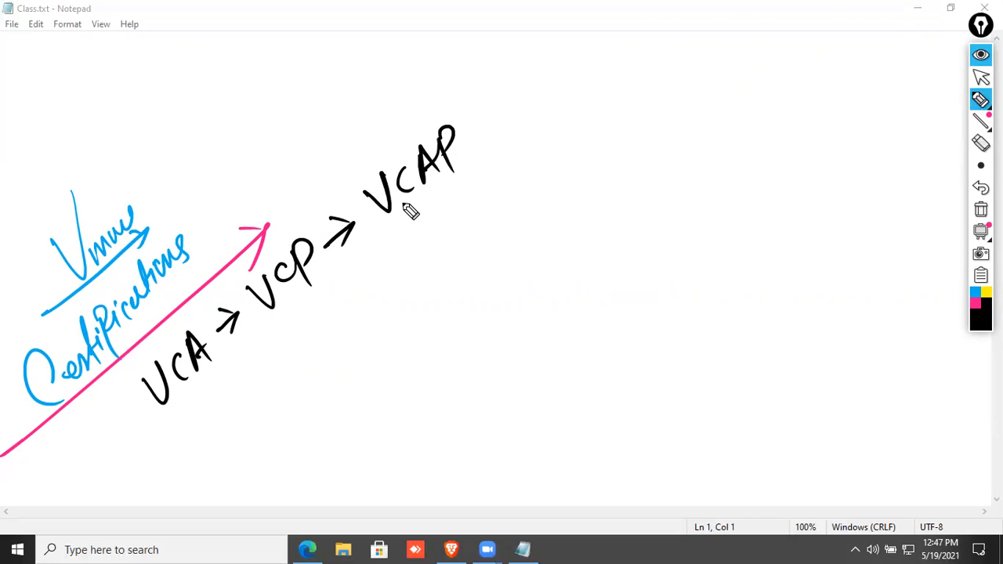
mouse_move(469, 146)
left_mouse_down()
mouse_move(502, 121)
mouse_move(499, 134)
left_mouse_up()
Add VCiX and, below it, VCDX to the certification path.
mouse_move(508, 97)
left_mouse_down()
mouse_move(549, 78)
mouse_move(562, 101)
mouse_move(579, 97)
left_mouse_up()
left_click_drag(552, 50, 603, 68)
left_click(576, 55)
left_click_drag(525, 211, 548, 193)
left_click_drag(523, 188, 533, 213)
mouse_move(550, 176)
left_mouse_down()
mouse_move(588, 161)
mouse_move(605, 178)
left_mouse_up()
left_click_drag(608, 139, 617, 161)
left_click_drag(643, 116, 649, 145)
left_click_drag(632, 146, 656, 132)
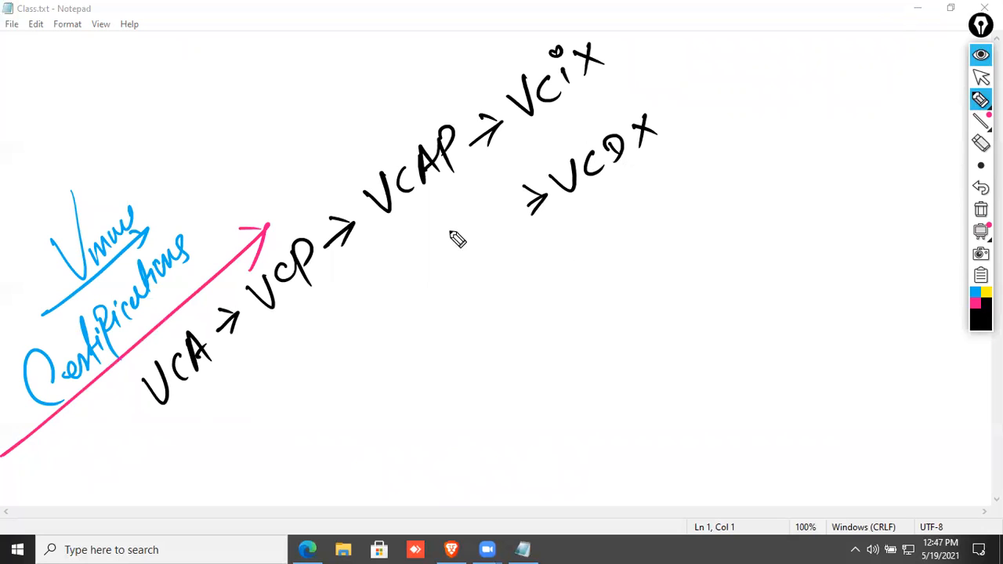
Underline VCA, VCP, VCAP, VCiX and VCDX, each with an arrow.
mouse_move(134, 437)
left_mouse_down()
mouse_move(205, 382)
mouse_move(197, 400)
left_mouse_up()
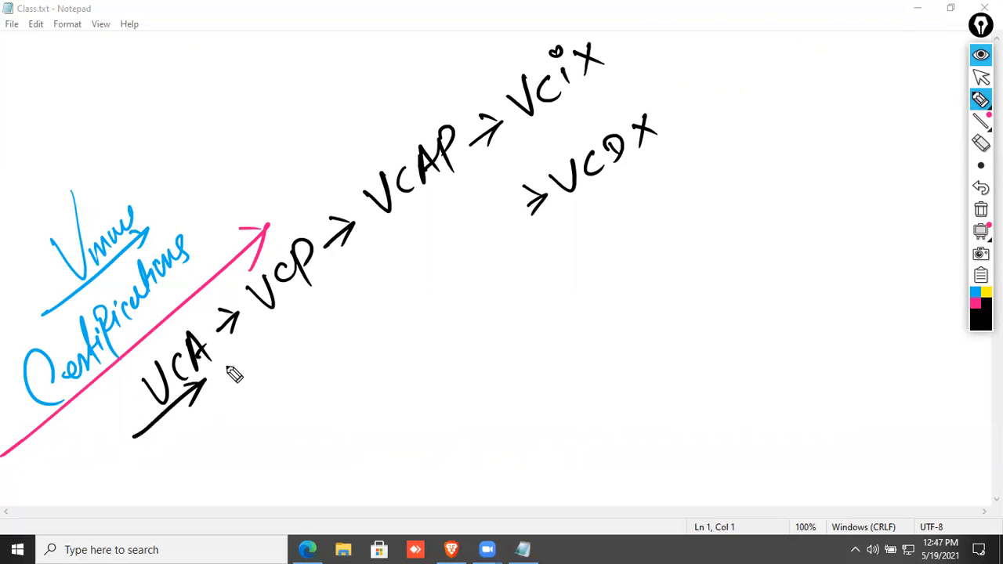
left_click_drag(263, 329, 322, 291)
left_click_drag(301, 295, 315, 312)
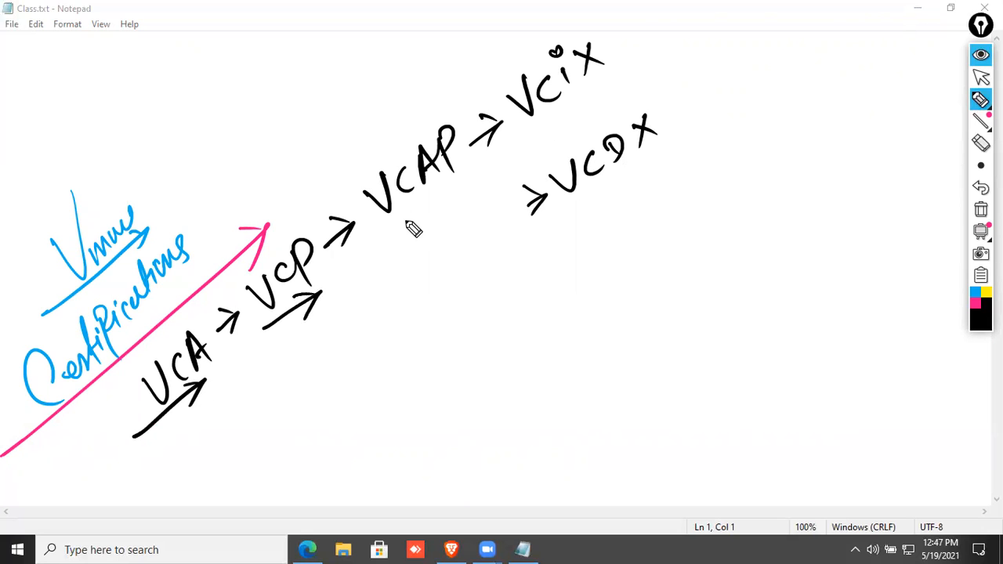
left_click_drag(392, 229, 462, 181)
left_click_drag(444, 185, 452, 202)
left_click_drag(530, 135, 619, 76)
left_click_drag(604, 77, 611, 103)
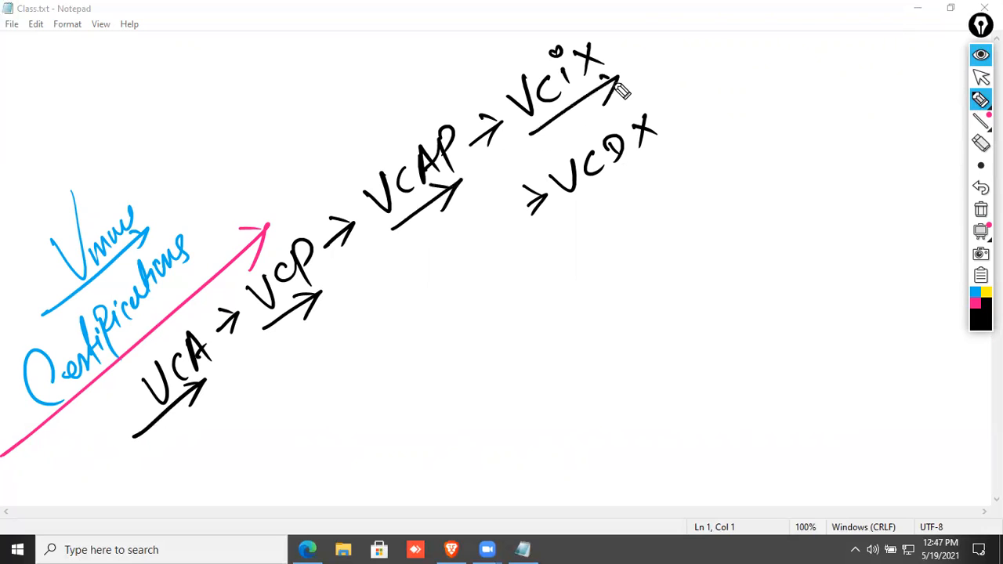
mouse_move(550, 233)
left_mouse_down()
mouse_move(638, 185)
mouse_move(666, 157)
left_mouse_up()
left_click_drag(644, 162, 641, 186)
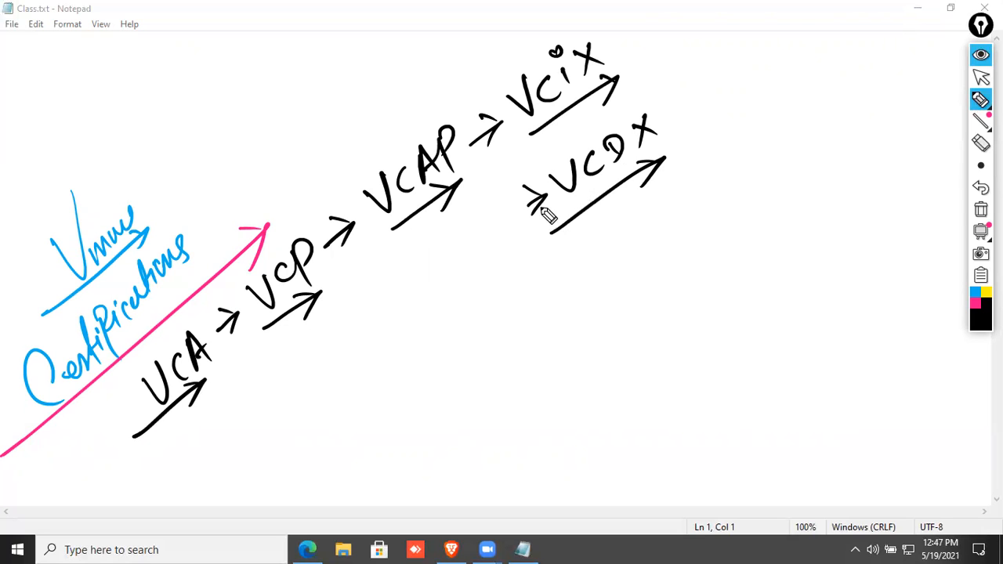
In pink, write Data Center Virtualization→ESXi and Network Virtualization→NSX, NSX-T.
left_click(975, 307)
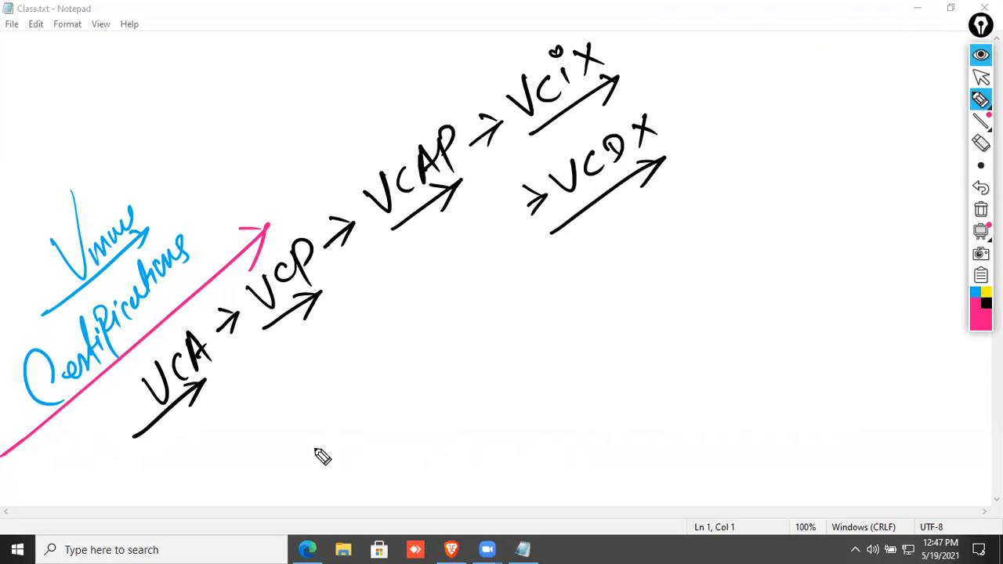
mouse_move(300, 449)
left_mouse_down()
mouse_move(336, 452)
mouse_move(384, 437)
mouse_move(472, 353)
mouse_move(519, 335)
mouse_move(567, 268)
mouse_move(588, 273)
mouse_move(609, 242)
left_mouse_up()
mouse_move(334, 517)
left_mouse_down()
mouse_move(394, 462)
mouse_move(420, 470)
mouse_move(465, 430)
mouse_move(522, 410)
mouse_move(573, 366)
mouse_move(589, 329)
mouse_move(602, 342)
mouse_move(627, 343)
mouse_move(769, 236)
mouse_move(789, 253)
left_mouse_up()
mouse_move(721, 321)
left_mouse_down()
mouse_move(775, 306)
mouse_move(792, 323)
mouse_move(871, 255)
left_mouse_up()
mouse_move(627, 232)
left_mouse_down()
mouse_move(798, 161)
mouse_move(792, 167)
left_mouse_up()
left_click_drag(807, 132, 806, 149)
left_click_drag(798, 116, 800, 118)
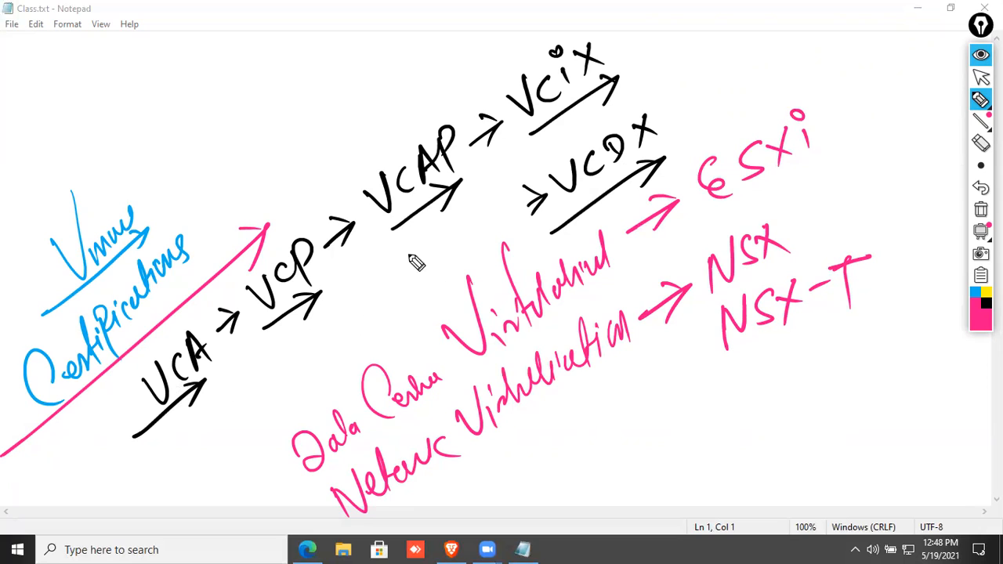
Clear the screen, write pink arrowed Data Centre and Network Virtualization notes, and draw a large triangle.
left_click(980, 209)
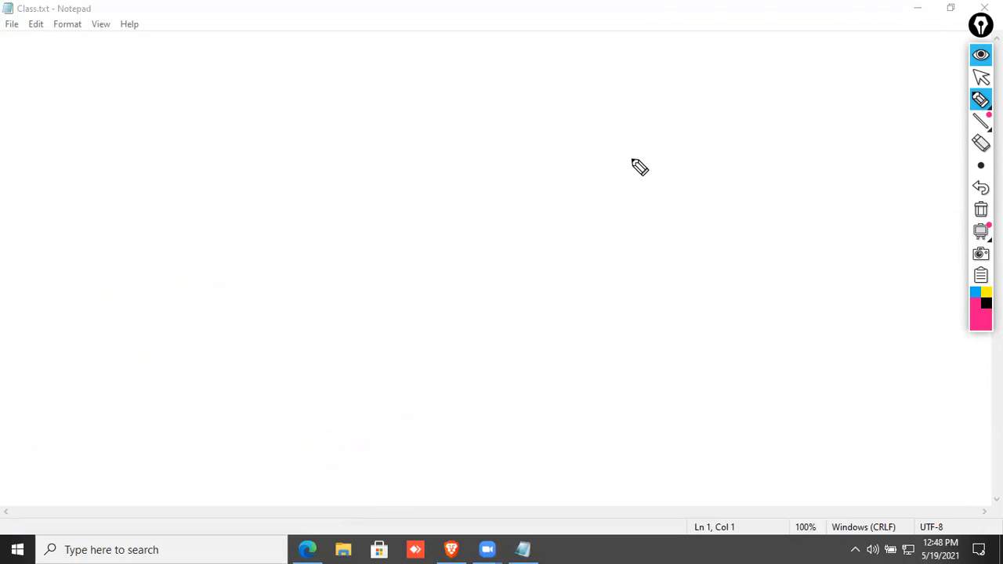
left_click_drag(18, 39, 19, 67)
left_click_drag(88, 39, 146, 69)
left_click_drag(158, 21, 135, 79)
mouse_move(149, 56)
left_mouse_down()
mouse_move(235, 60)
mouse_move(240, 94)
mouse_move(270, 51)
mouse_move(338, 60)
left_mouse_up()
mouse_move(35, 105)
left_mouse_down()
mouse_move(25, 119)
mouse_move(89, 123)
mouse_move(128, 101)
mouse_move(197, 117)
mouse_move(233, 139)
mouse_move(292, 76)
mouse_move(313, 109)
mouse_move(347, 83)
mouse_move(384, 90)
mouse_move(397, 120)
mouse_move(492, 72)
left_mouse_up()
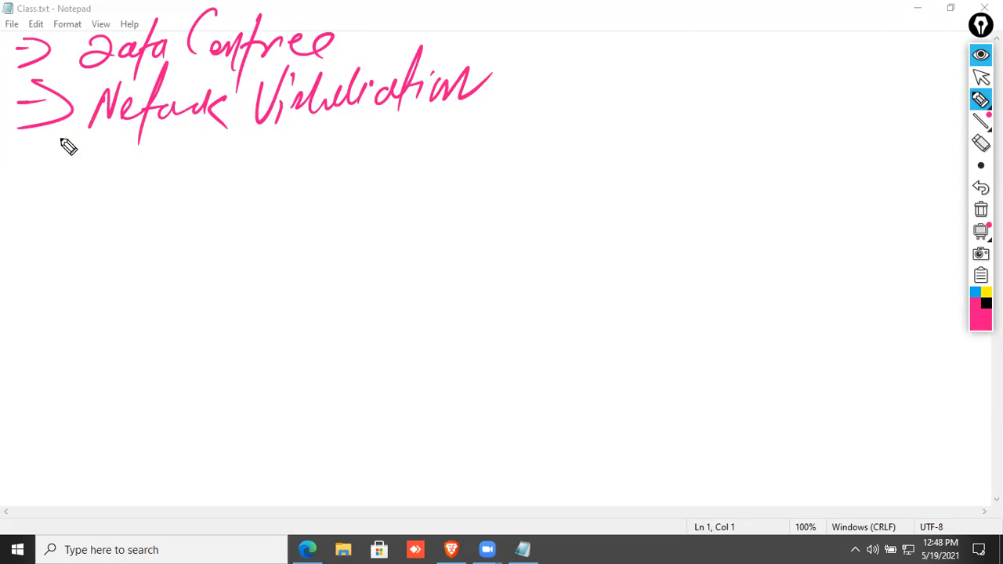
mouse_move(528, 95)
left_mouse_down()
mouse_move(419, 468)
mouse_move(733, 329)
mouse_move(830, 433)
left_mouse_up()
left_click_drag(410, 466, 851, 449)
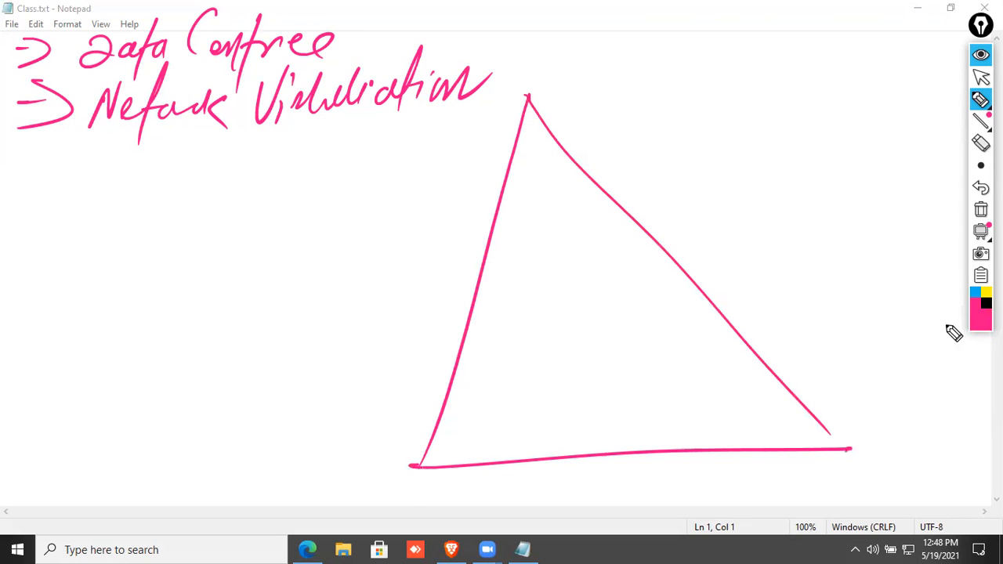
In black, divide the triangle into VCA, VCP and VCAP tiers.
left_click(987, 304)
mouse_move(139, 470)
left_mouse_down()
mouse_move(474, 457)
mouse_move(446, 468)
left_mouse_up()
mouse_move(529, 421)
left_mouse_down()
mouse_move(555, 416)
mouse_move(583, 444)
mouse_move(625, 443)
mouse_move(629, 428)
left_mouse_up()
left_click_drag(431, 415, 809, 402)
mouse_move(517, 368)
left_mouse_down()
mouse_move(546, 360)
mouse_move(602, 390)
left_mouse_up()
left_click_drag(603, 358, 605, 378)
left_click_drag(456, 347, 745, 332)
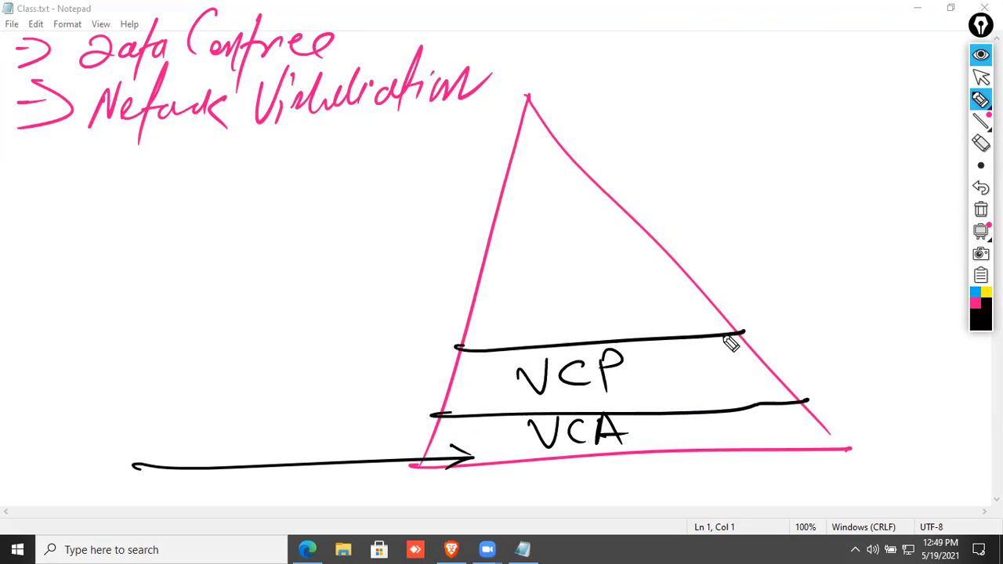
mouse_move(530, 298)
left_mouse_down()
mouse_move(558, 290)
mouse_move(586, 318)
mouse_move(622, 315)
mouse_move(644, 284)
mouse_move(642, 307)
left_mouse_up()
left_click_drag(470, 279, 653, 255)
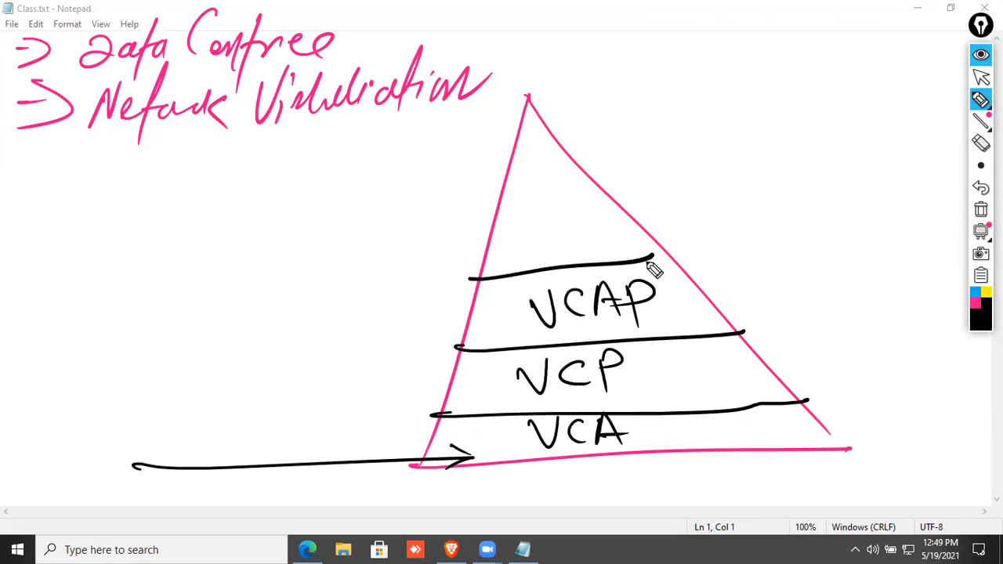
Add the VCIX tier and an arrowed VCDX label at the pyramid's tip.
mouse_move(508, 229)
left_mouse_down()
mouse_move(534, 222)
mouse_move(558, 248)
left_mouse_up()
mouse_move(567, 227)
left_mouse_down()
mouse_move(568, 246)
mouse_move(603, 218)
mouse_move(608, 243)
left_mouse_up()
left_click_drag(560, 202, 608, 196)
left_click_drag(535, 166, 730, 146)
left_click_drag(582, 135, 593, 167)
left_click_drag(734, 121, 772, 123)
mouse_move(792, 125)
left_mouse_down()
mouse_move(793, 146)
mouse_move(809, 141)
left_mouse_up()
mouse_move(807, 115)
left_mouse_down()
mouse_move(821, 140)
mouse_move(861, 141)
left_mouse_up()
left_click_drag(856, 110, 840, 146)
left_click_drag(756, 174, 883, 160)
left_click_drag(775, 156, 776, 180)
Label the VCA tier as entry level, the VCP tier, and VCAP as advanced professional.
mouse_move(88, 430)
left_mouse_down()
mouse_move(94, 468)
mouse_move(130, 461)
mouse_move(119, 502)
left_mouse_up()
mouse_move(228, 387)
left_mouse_down()
mouse_move(473, 387)
mouse_move(423, 408)
left_mouse_up()
left_click_drag(119, 349, 126, 406)
mouse_move(97, 371)
left_mouse_down()
mouse_move(169, 380)
mouse_move(188, 396)
left_mouse_up()
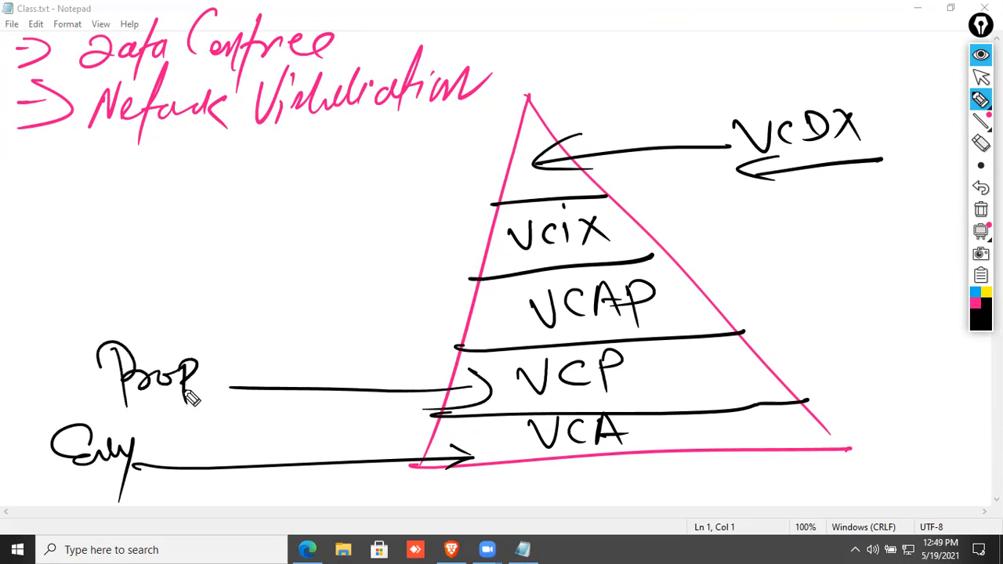
left_click_drag(78, 409, 220, 400)
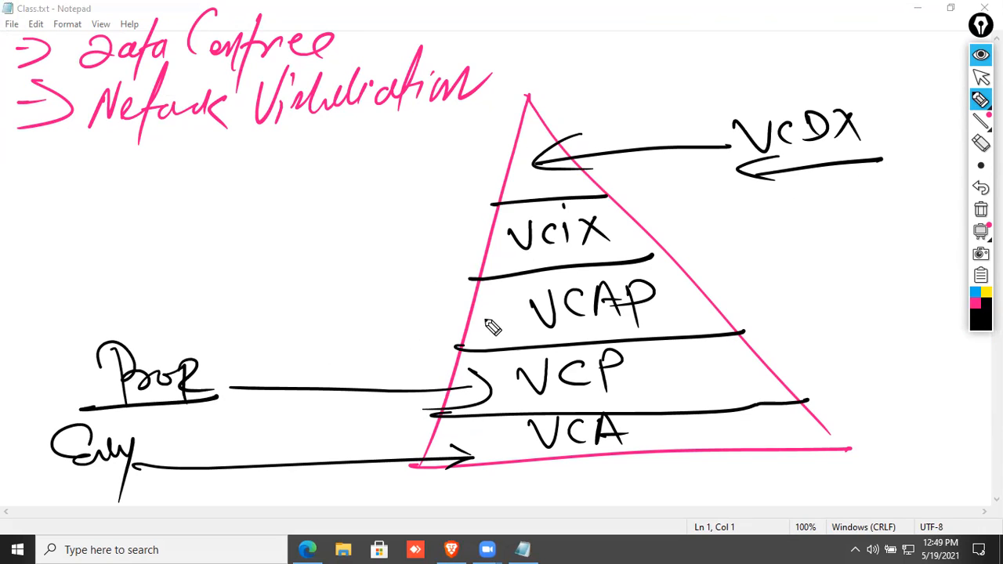
left_click_drag(501, 323, 245, 301)
left_click_drag(431, 290, 353, 349)
mouse_move(50, 316)
left_mouse_down()
mouse_move(113, 292)
mouse_move(157, 319)
mouse_move(181, 284)
mouse_move(213, 274)
mouse_move(235, 288)
mouse_move(277, 287)
mouse_move(292, 309)
left_mouse_up()
Label the VCIX tier as Expert and the top tier as design expert.
left_click_drag(304, 262, 292, 307)
left_click_drag(489, 237, 161, 233)
mouse_move(48, 226)
left_mouse_down()
mouse_move(94, 224)
mouse_move(123, 239)
mouse_move(207, 210)
left_mouse_up()
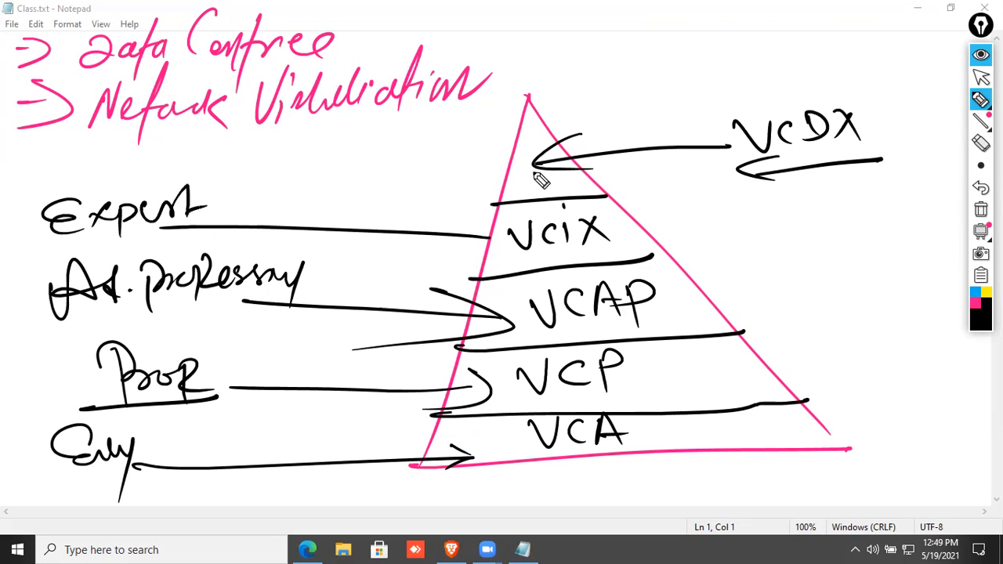
left_click_drag(534, 174, 168, 195)
mouse_move(103, 159)
left_mouse_down()
mouse_move(139, 173)
mouse_move(209, 162)
mouse_move(321, 170)
mouse_move(351, 157)
mouse_move(478, 164)
left_mouse_up()
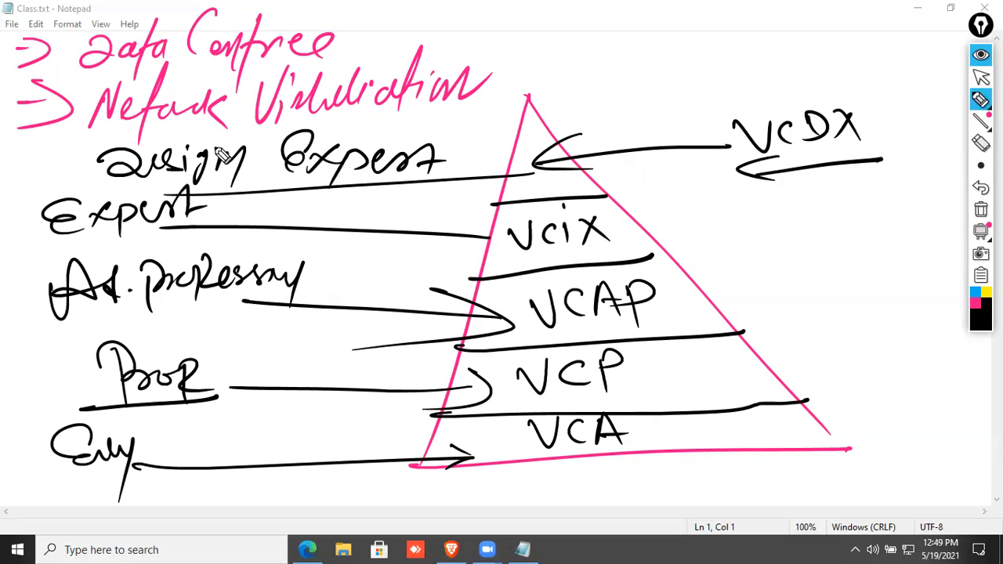
Circle D.C above VCDX, underline Network Virtualization, then clear the screen.
mouse_move(632, 90)
left_mouse_down()
mouse_move(688, 74)
mouse_move(718, 45)
mouse_move(573, 129)
left_mouse_up()
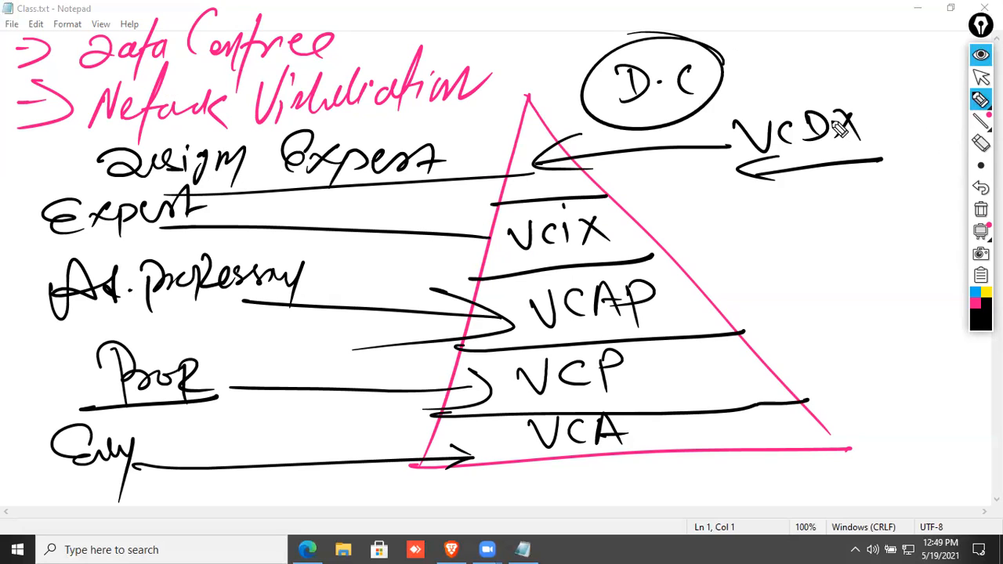
left_click_drag(45, 130, 482, 94)
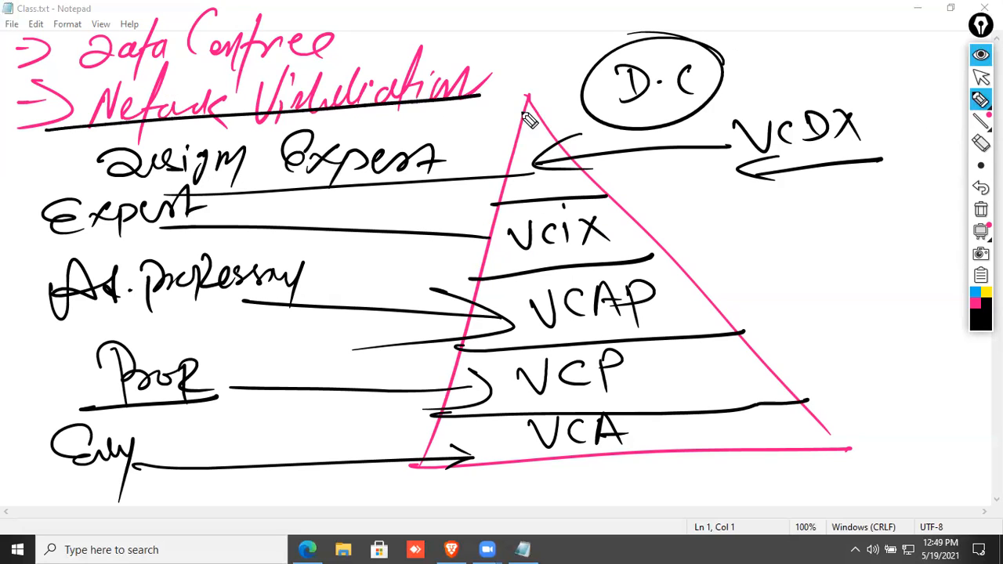
left_click(980, 209)
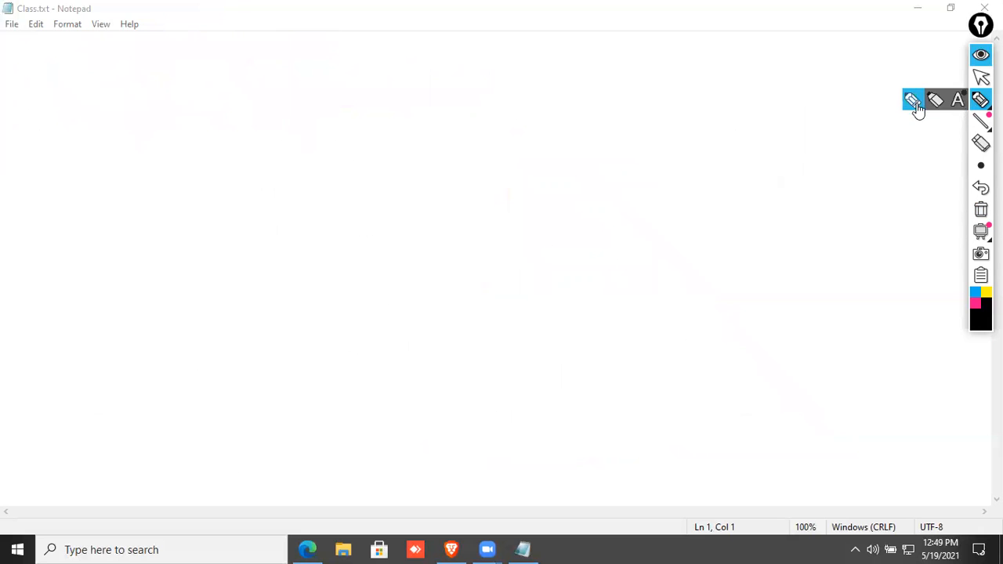
Write an underlined Data Centre heading and VS NV across the top right.
mouse_move(82, 72)
left_mouse_down()
mouse_move(41, 97)
mouse_move(112, 58)
mouse_move(149, 74)
left_mouse_up()
mouse_move(243, 14)
left_mouse_down()
mouse_move(231, 83)
mouse_move(293, 34)
mouse_move(327, 72)
mouse_move(340, 47)
left_mouse_up()
left_click_drag(588, 51, 627, 35)
left_click_drag(686, 43, 654, 79)
left_click_drag(765, 72, 882, 11)
left_click_drag(17, 95, 352, 79)
Write ESXi under the Data Centre heading.
mouse_move(130, 129)
left_mouse_down()
mouse_move(116, 146)
mouse_move(130, 154)
left_mouse_up()
mouse_move(145, 147)
left_mouse_down()
mouse_move(171, 131)
mouse_move(146, 155)
left_mouse_up()
mouse_move(218, 132)
left_mouse_down()
mouse_move(188, 158)
mouse_move(210, 149)
left_mouse_up()
left_click_drag(226, 141, 223, 155)
left_click_drag(225, 120, 228, 123)
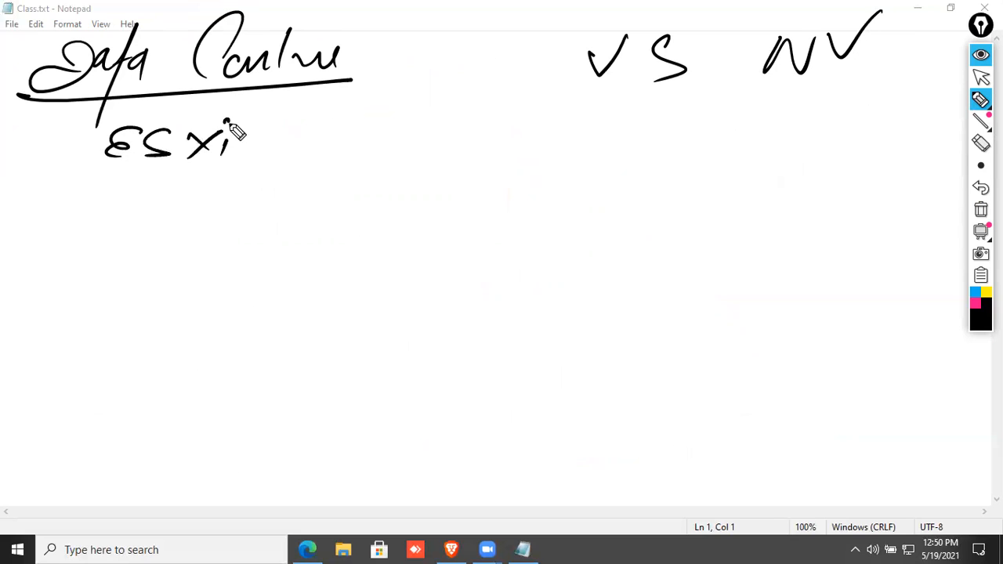
Write NSX and NSX-T under NV.
mouse_move(733, 146)
left_mouse_down()
mouse_move(764, 127)
mouse_move(770, 108)
left_mouse_up()
mouse_move(808, 110)
left_mouse_down()
mouse_move(776, 136)
mouse_move(801, 133)
left_mouse_up()
left_click_drag(802, 113, 823, 125)
mouse_move(732, 199)
left_mouse_down()
mouse_move(773, 155)
mouse_move(779, 184)
mouse_move(807, 179)
left_mouse_up()
mouse_move(808, 163)
left_mouse_down()
mouse_move(788, 188)
mouse_move(829, 172)
left_mouse_up()
left_click_drag(835, 161, 859, 159)
left_click_drag(846, 156, 846, 174)
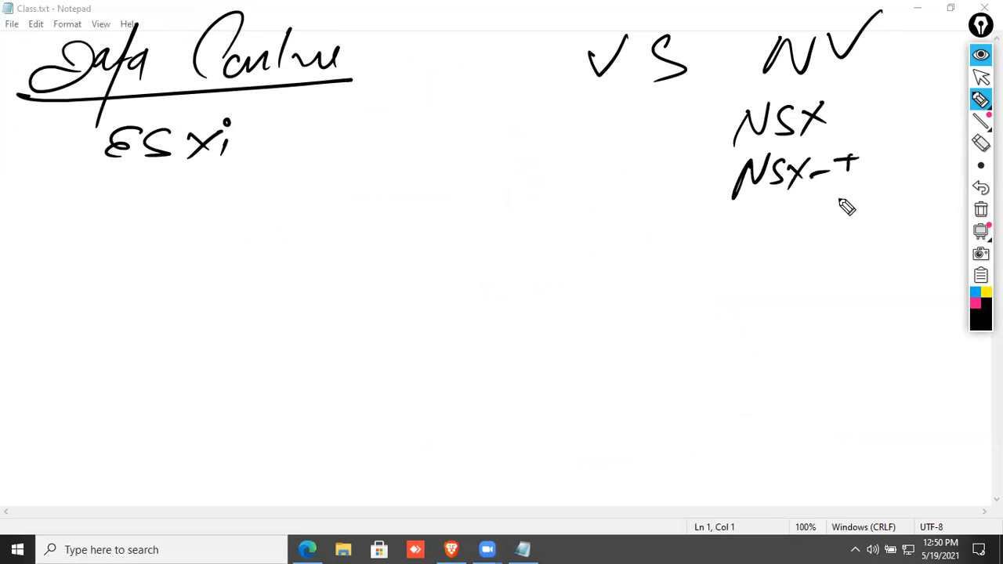
Write Linux and Windows in pink.
left_click(975, 304)
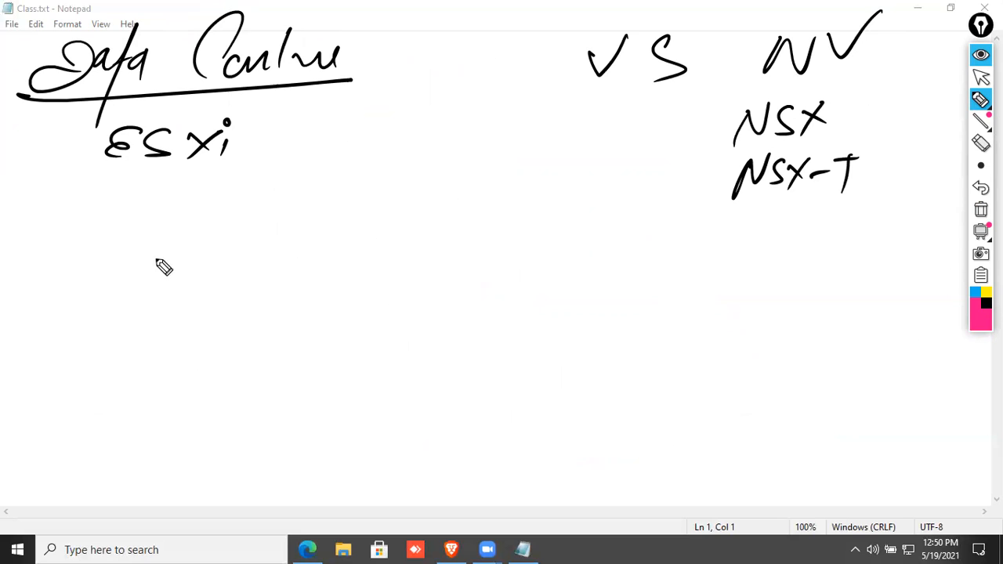
left_click_drag(28, 280, 103, 282)
mouse_move(41, 316)
left_mouse_down()
mouse_move(47, 329)
mouse_move(81, 321)
mouse_move(144, 266)
mouse_move(146, 287)
left_mouse_up()
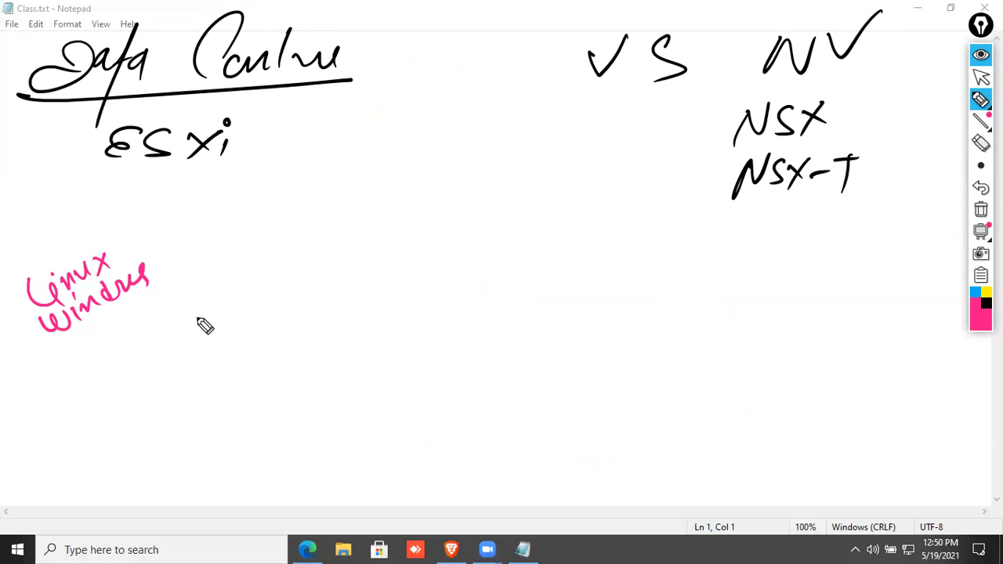
Draw a server box with slots, ESXi inside, a P.S arrow and an arrow from Data Centre.
mouse_move(184, 300)
left_mouse_down()
mouse_move(471, 276)
mouse_move(538, 401)
left_mouse_up()
left_click_drag(183, 307, 540, 401)
mouse_move(208, 254)
left_mouse_down()
mouse_move(212, 301)
mouse_move(251, 256)
mouse_move(291, 287)
mouse_move(315, 253)
mouse_move(365, 284)
mouse_move(385, 249)
mouse_move(405, 275)
left_mouse_up()
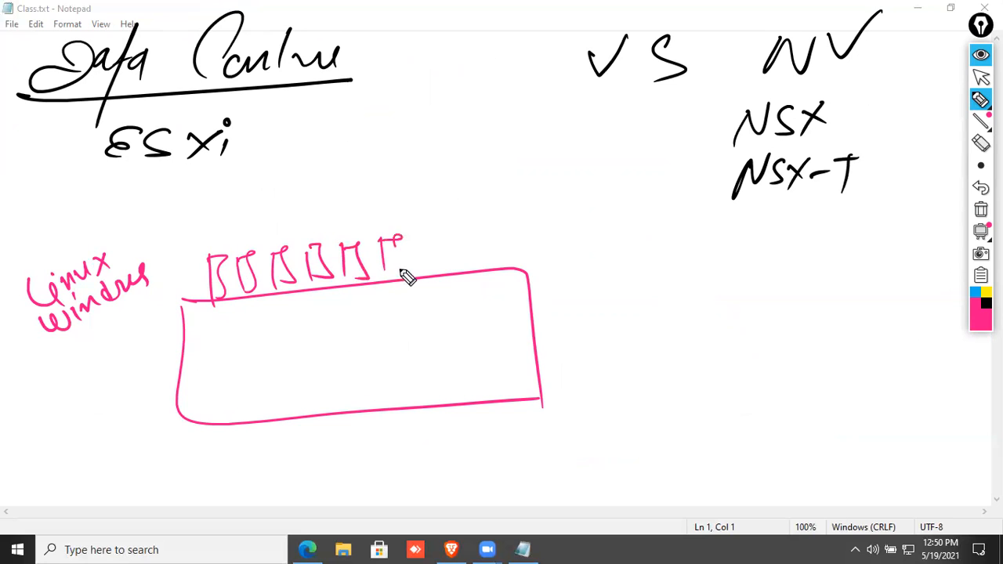
mouse_move(530, 342)
left_mouse_down()
mouse_move(506, 354)
mouse_move(665, 321)
mouse_move(668, 341)
left_mouse_up()
mouse_move(424, 247)
left_mouse_down()
mouse_move(444, 251)
mouse_move(448, 275)
left_mouse_up()
mouse_move(310, 325)
left_mouse_down()
mouse_move(335, 353)
mouse_move(360, 341)
left_mouse_up()
left_click_drag(359, 327, 365, 347)
left_click_drag(357, 316, 365, 318)
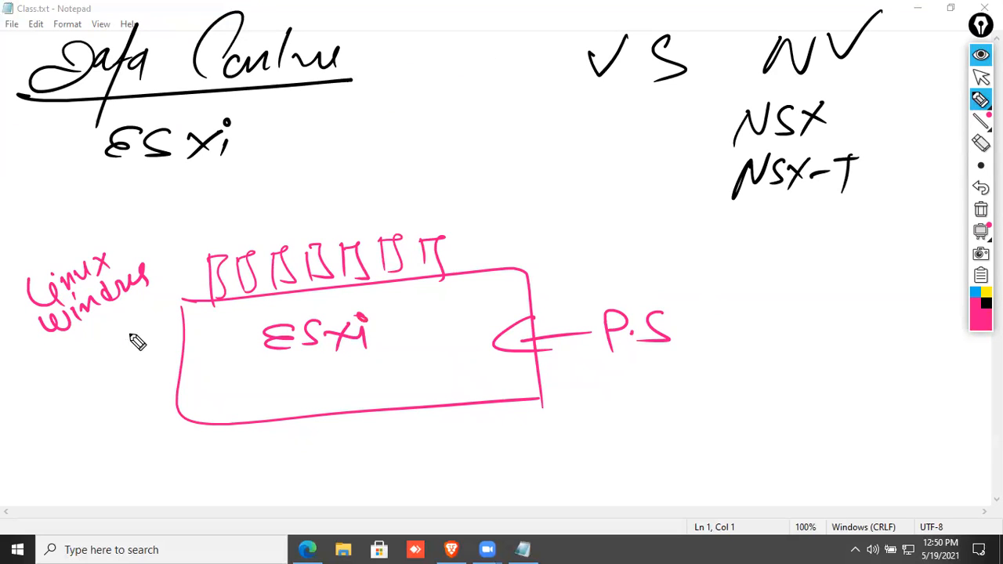
left_click_drag(334, 120, 354, 196)
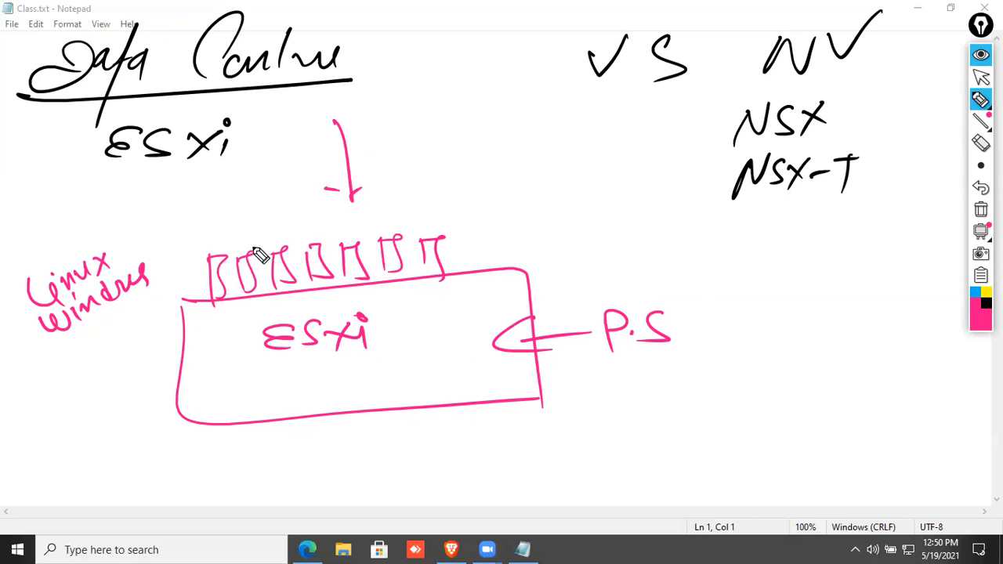
Circle NSX in pink, then wipe all annotations and hide the Epic Pen tools.
left_click_drag(727, 148, 809, 156)
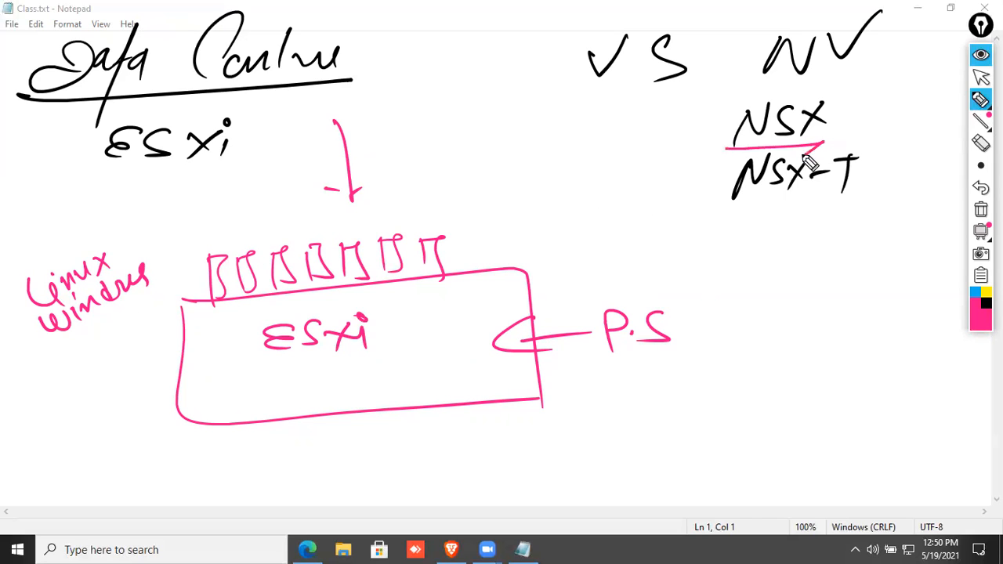
left_click_drag(840, 109, 705, 159)
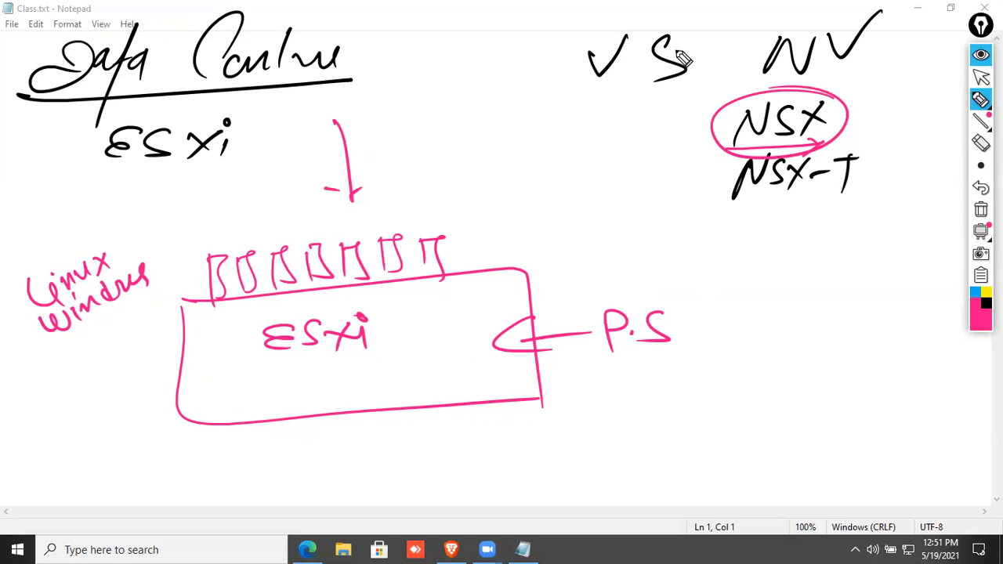
left_click(977, 210)
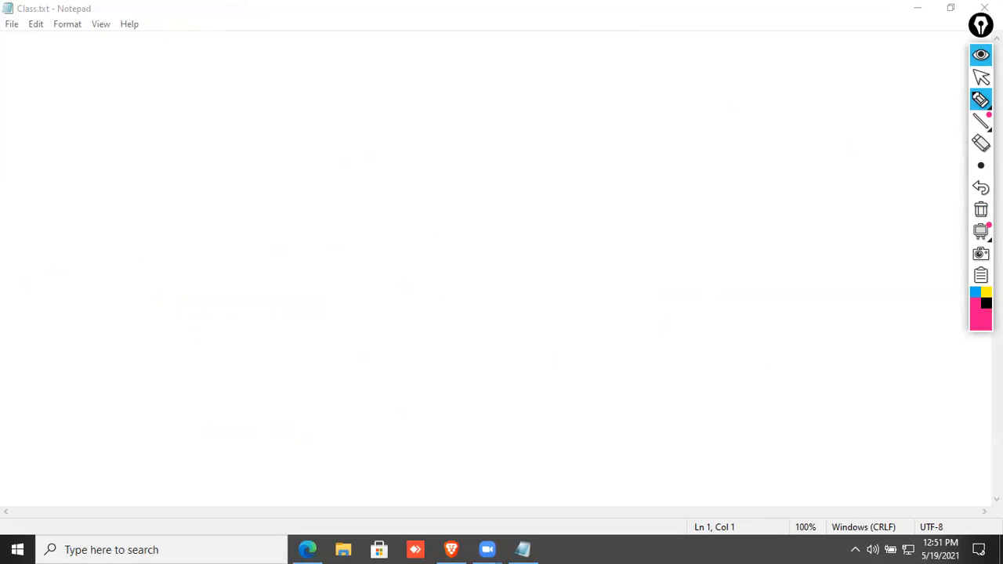
left_click(980, 51)
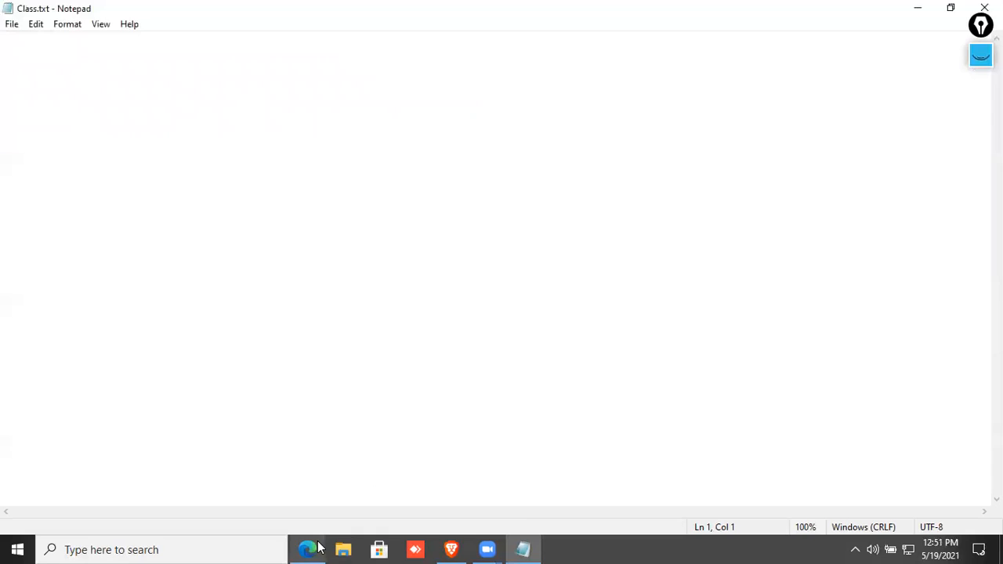
Open the browser, search google.com for 'vmware certification', and open the Certification - VMware result.
left_click(307, 549)
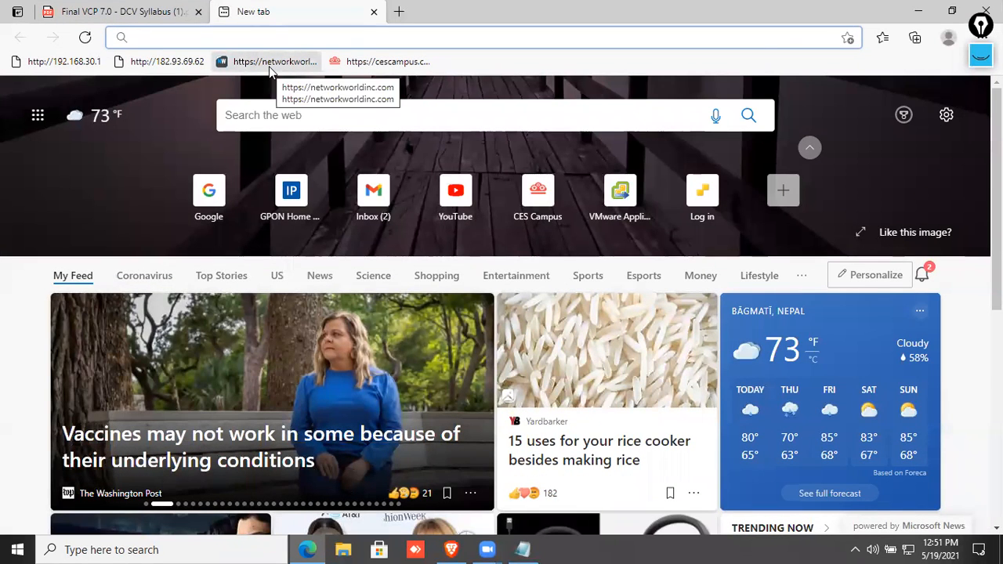
type("goo")
key("Return")
type("vm")
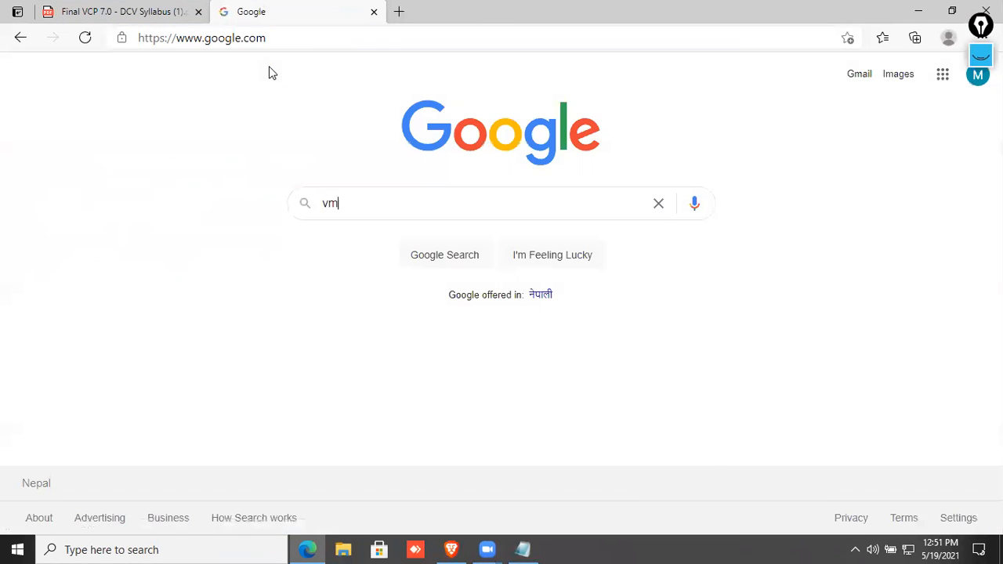
type("war")
key("Down")
key("Return")
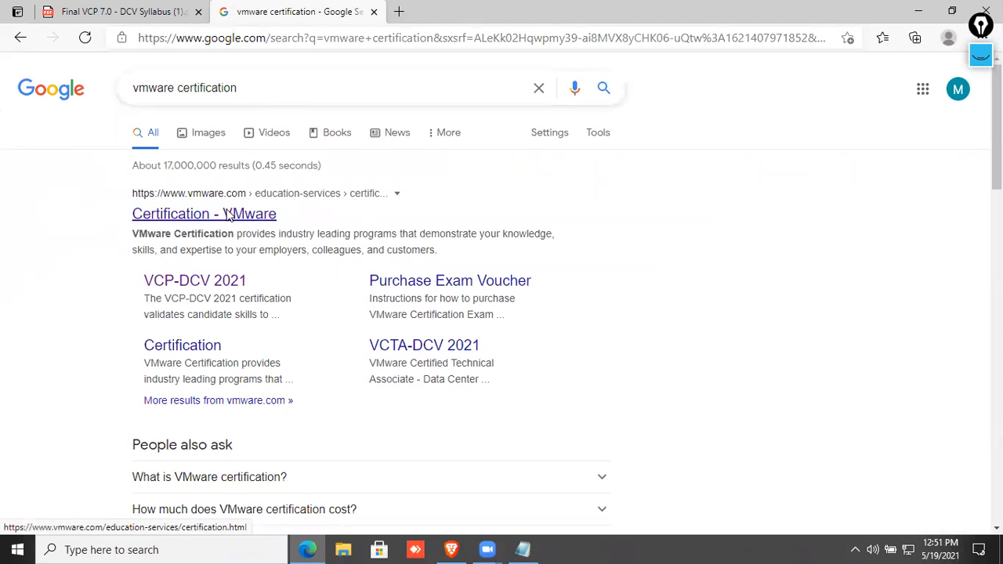
left_click(228, 214)
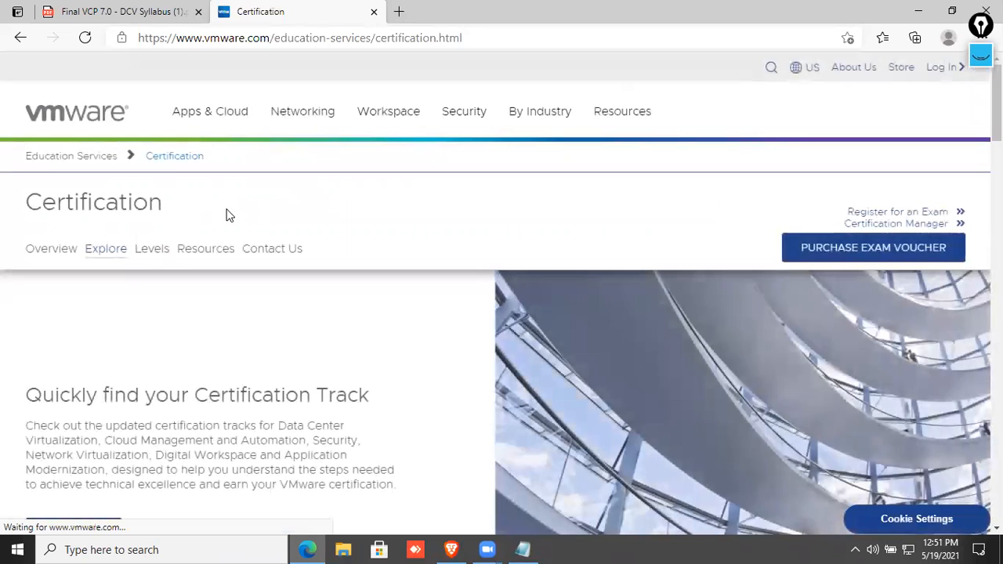
Scroll to the Certification Levels section and highlight the VCTA heading.
scroll(228, 215, "down", 10)
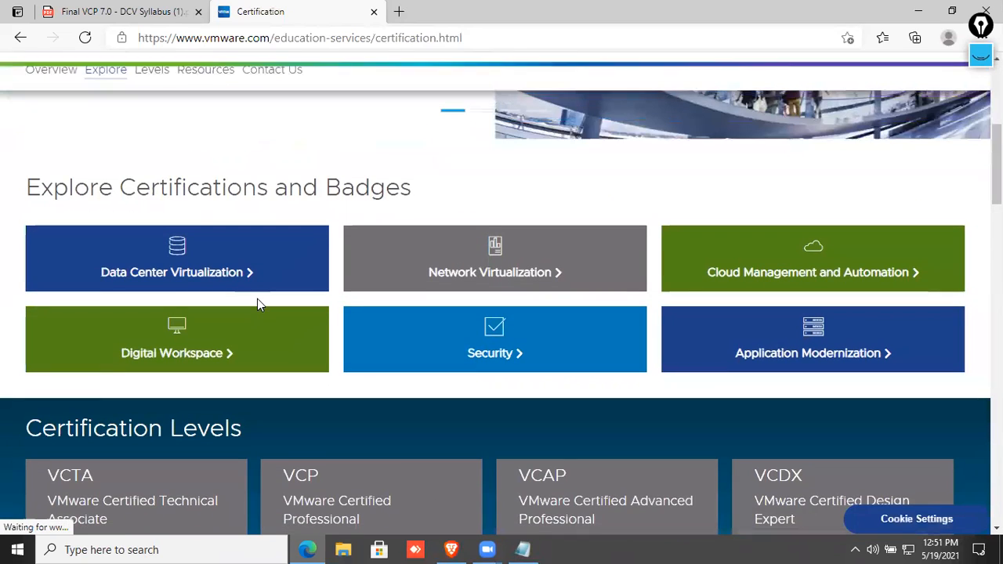
scroll(256, 326, "up", 3)
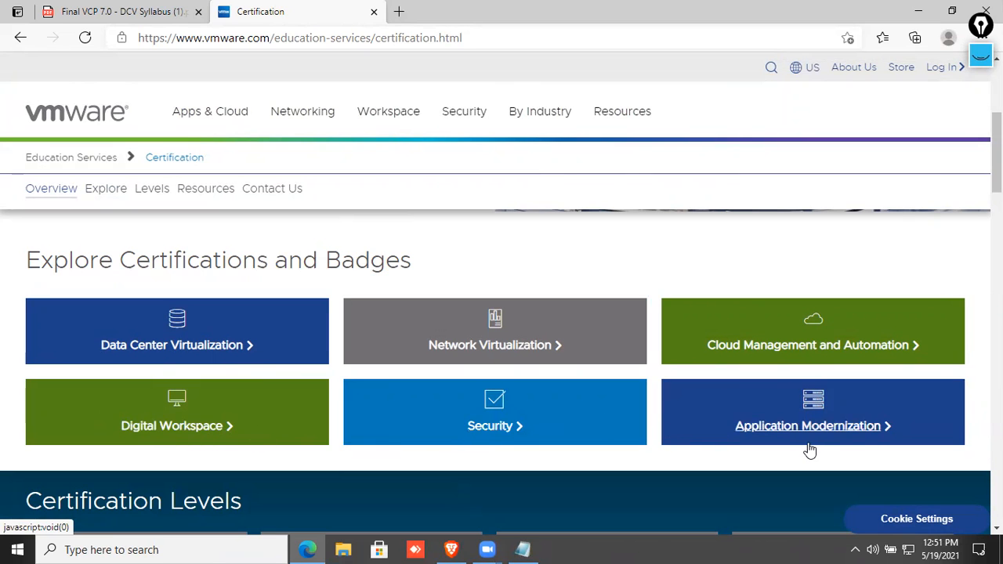
scroll(809, 451, "down", 3)
scroll(672, 453, "up", 2)
scroll(510, 327, "down", 3)
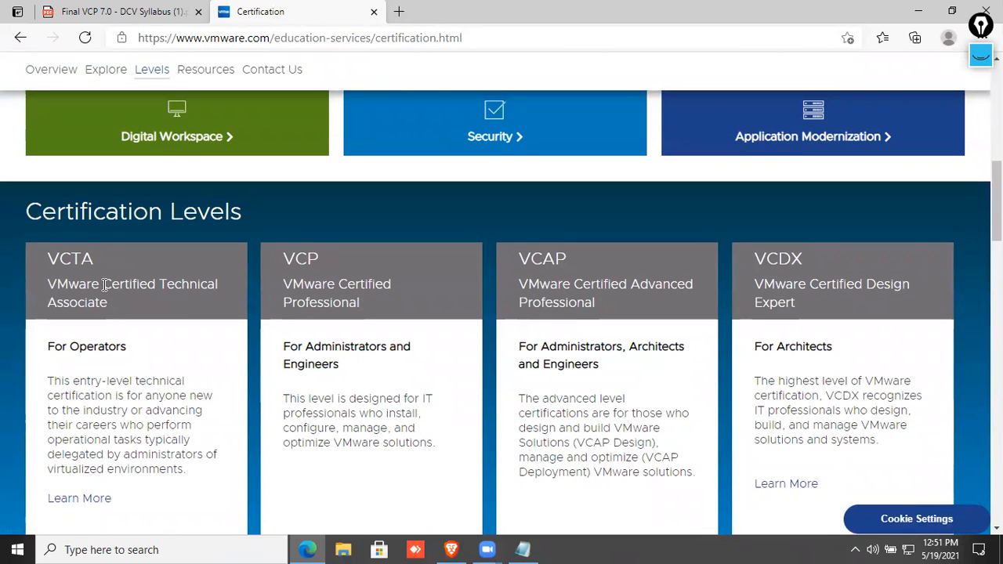
left_click_drag(50, 262, 113, 266)
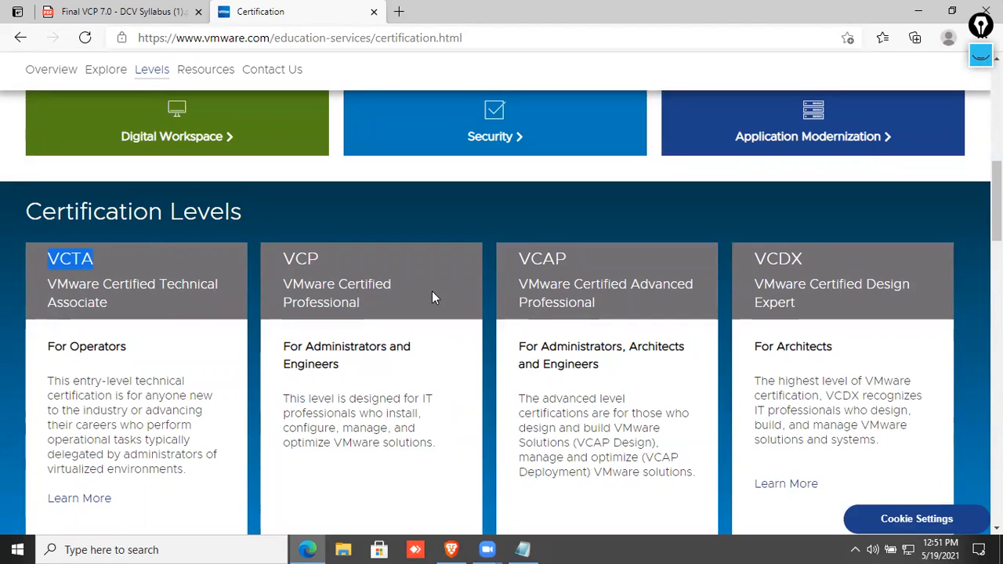
Highlight the VCAP and VCDX headings and the VCP, VCAP and VCDX descriptions.
scroll(432, 293, "down", 1)
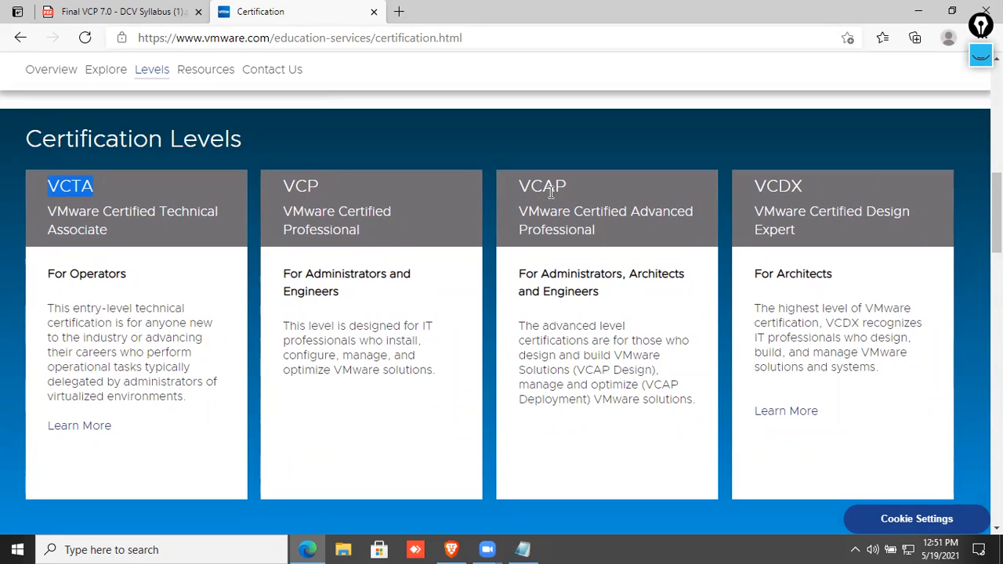
left_click_drag(704, 213, 613, 241)
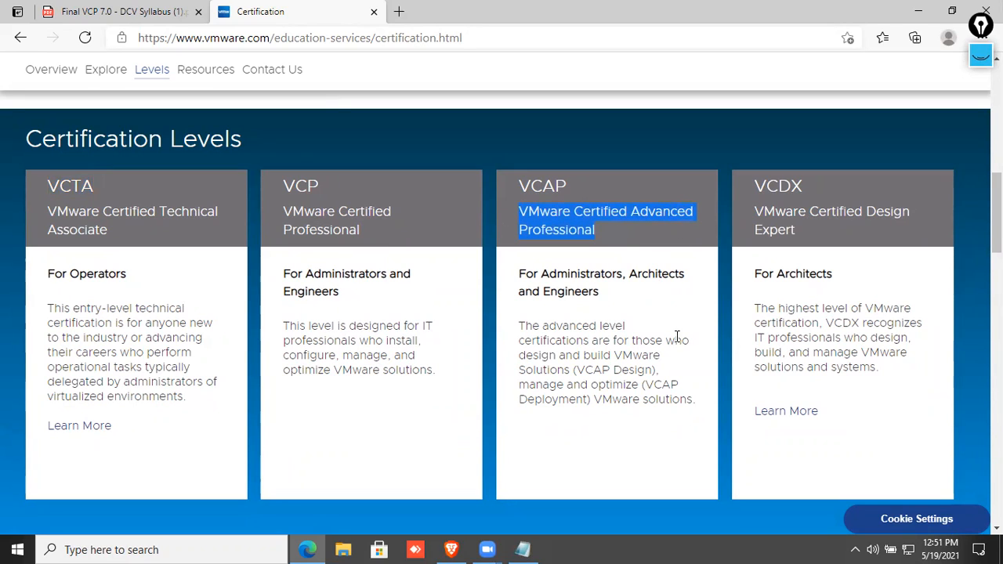
left_click_drag(567, 187, 517, 186)
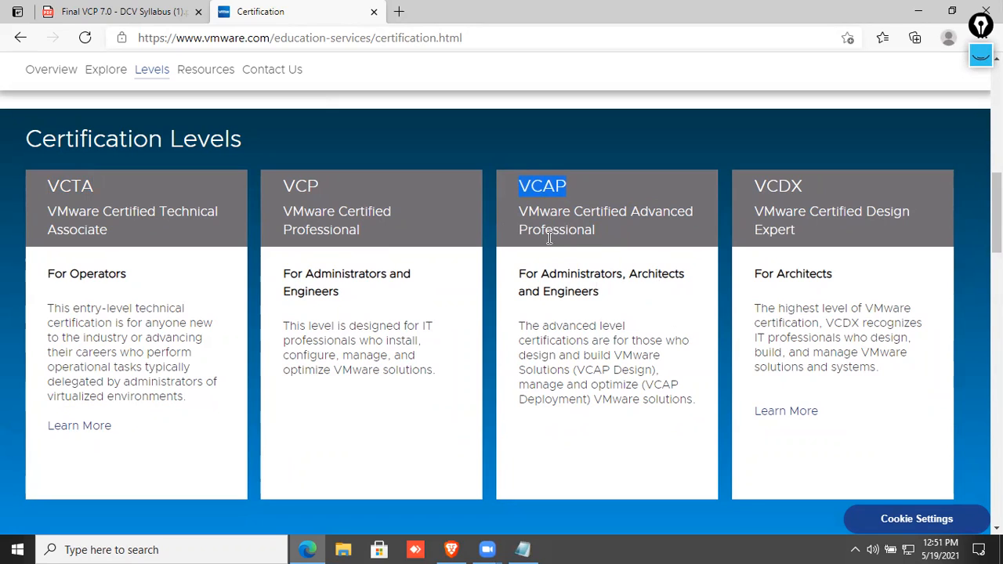
left_click_drag(754, 185, 817, 184)
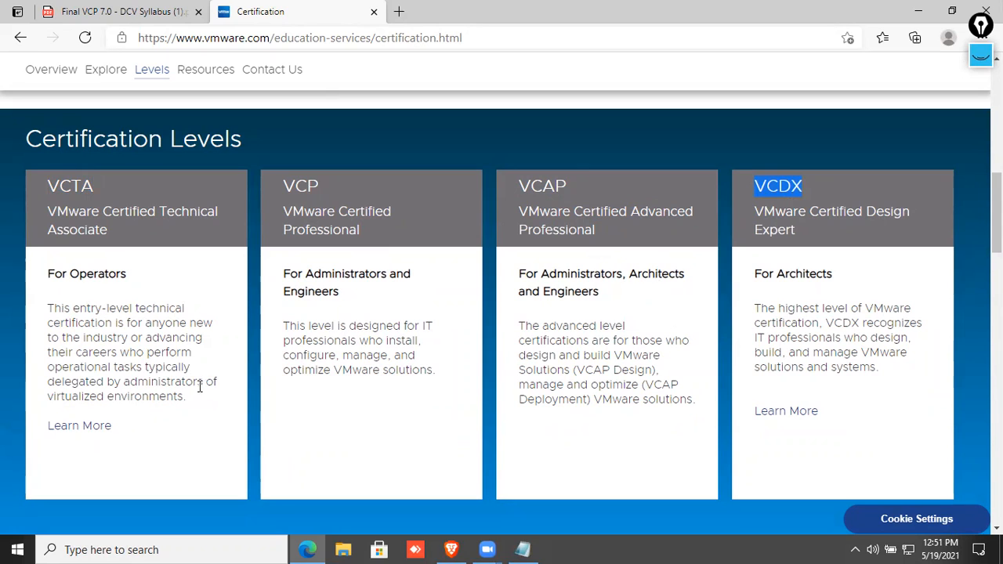
left_click_drag(283, 326, 420, 368)
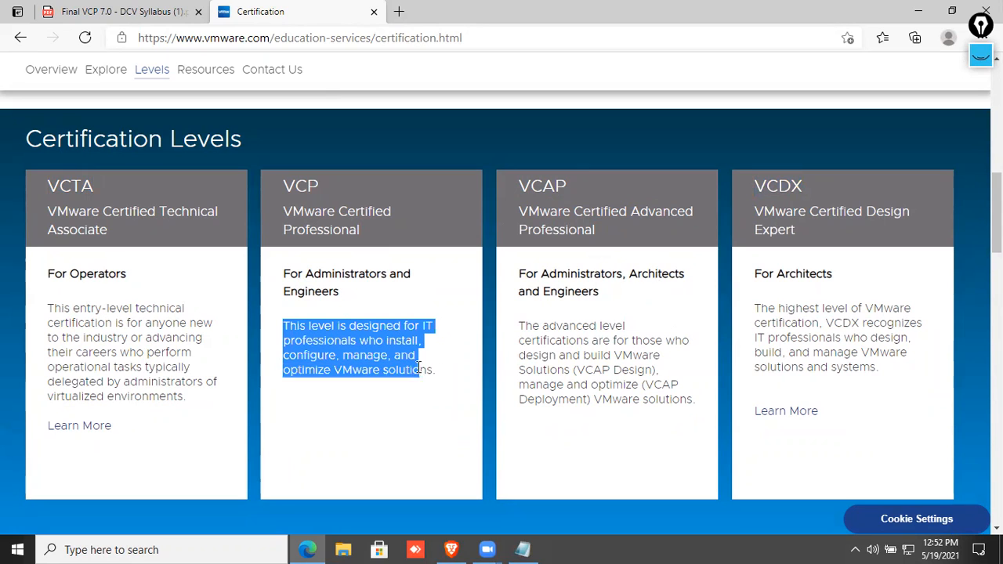
left_click_drag(533, 323, 647, 392)
left_click_drag(754, 309, 900, 373)
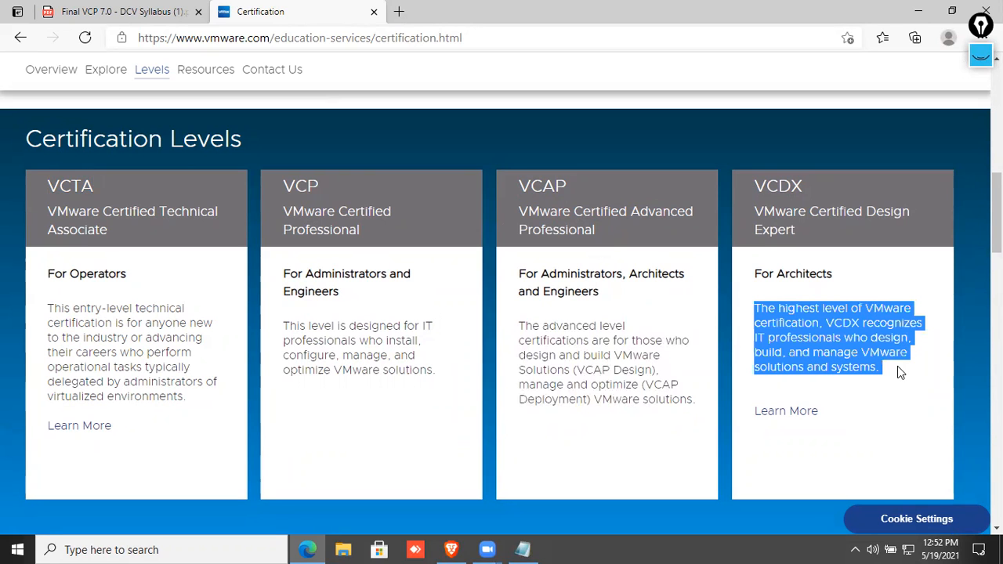
Clear the highlights and re-emphasize the VCTA and VCP (VMware Certified Professional) names.
scroll(747, 337, "down", 2)
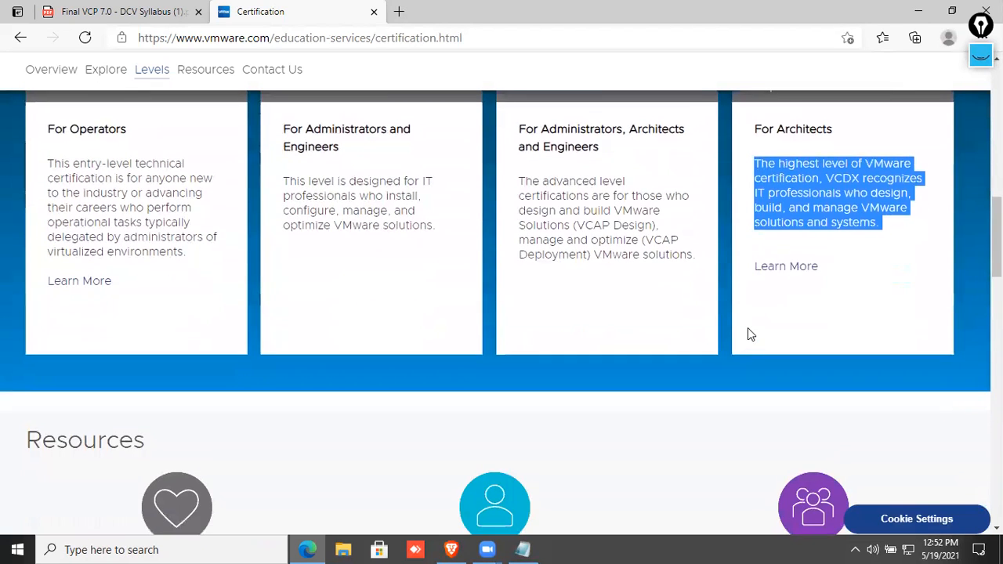
scroll(747, 334, "down", 5)
scroll(748, 335, "down", 4)
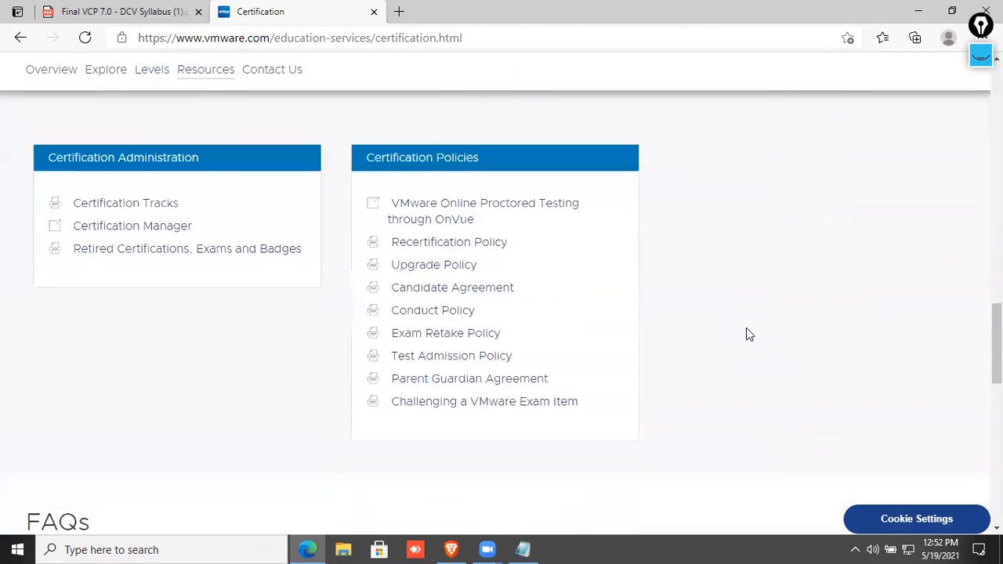
scroll(549, 321, "up", 4)
scroll(504, 308, "up", 12)
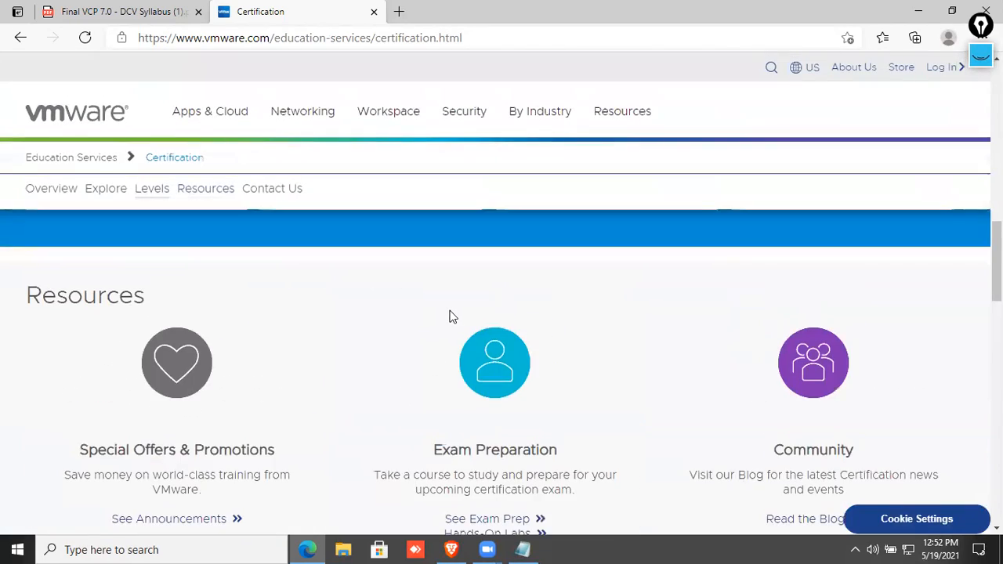
scroll(655, 323, "down", 8)
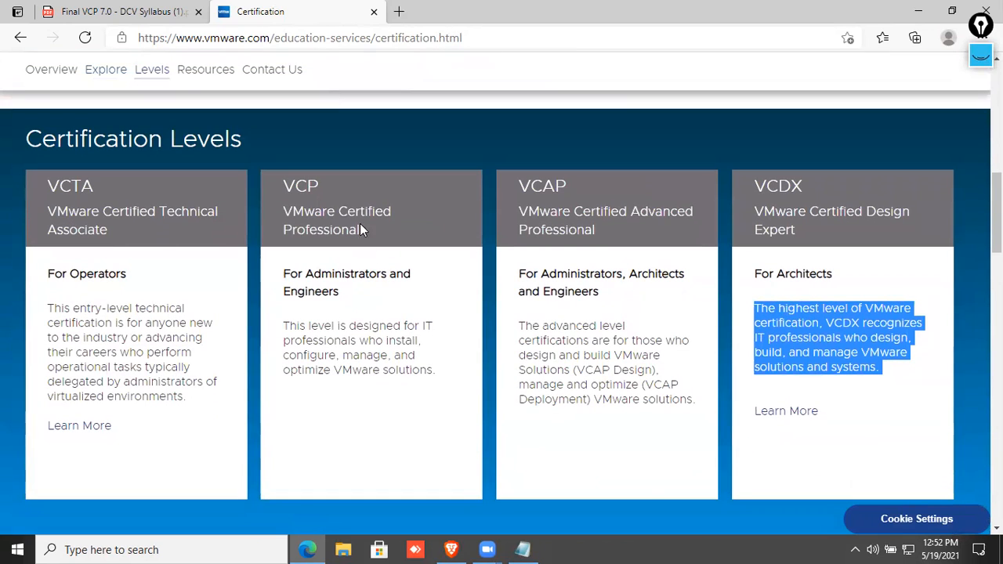
left_click(331, 181)
left_click_drag(96, 186, 45, 188)
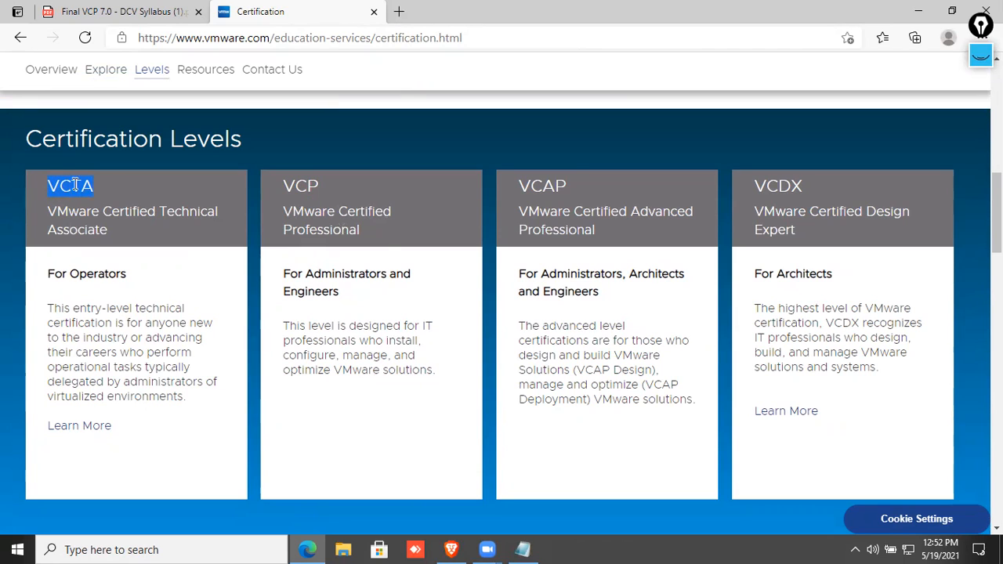
left_click_drag(359, 229, 281, 182)
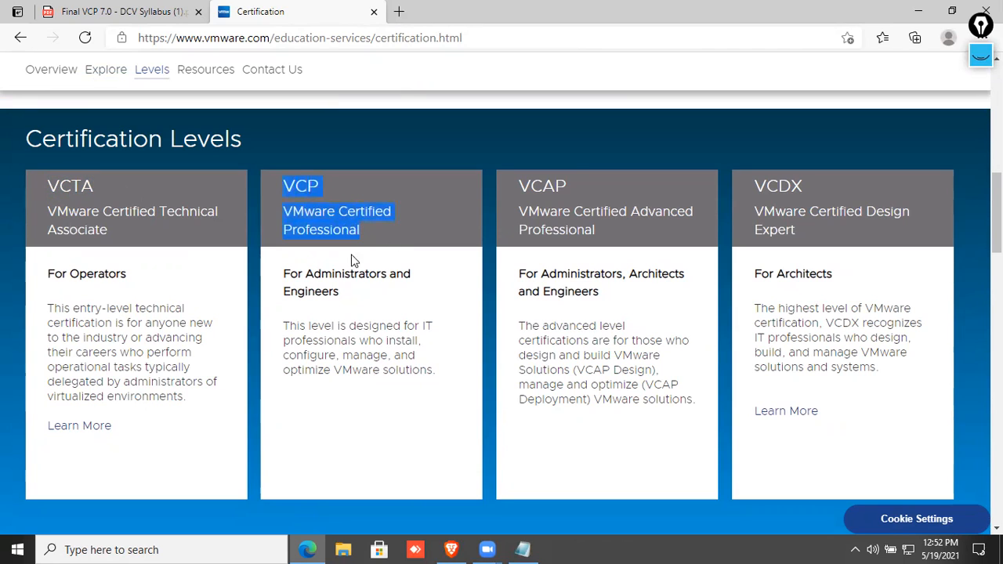
Emphasize the VCDX level name, scroll back to the top and shrink the browser window.
scroll(180, 211, "up", 5)
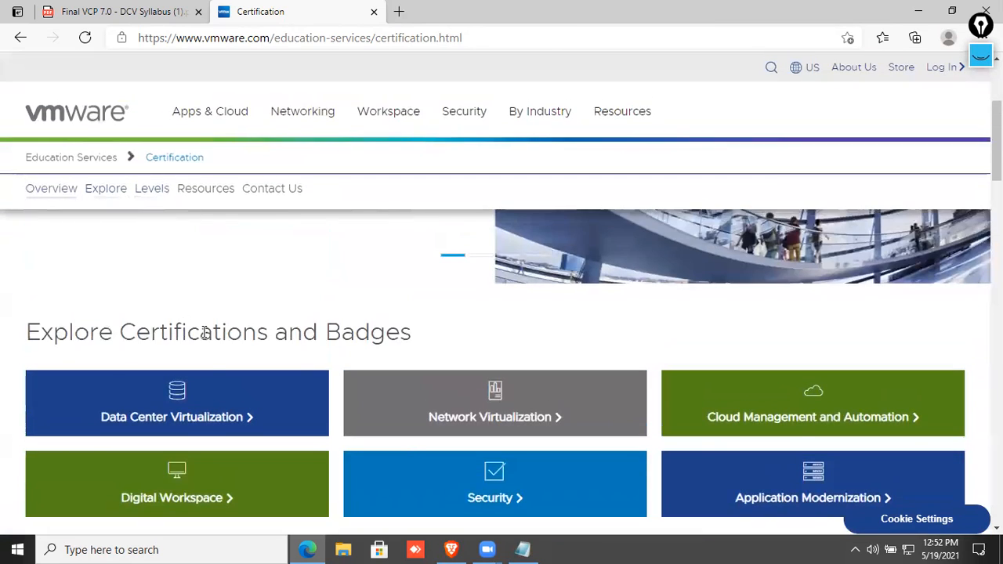
scroll(204, 332, "down", 3)
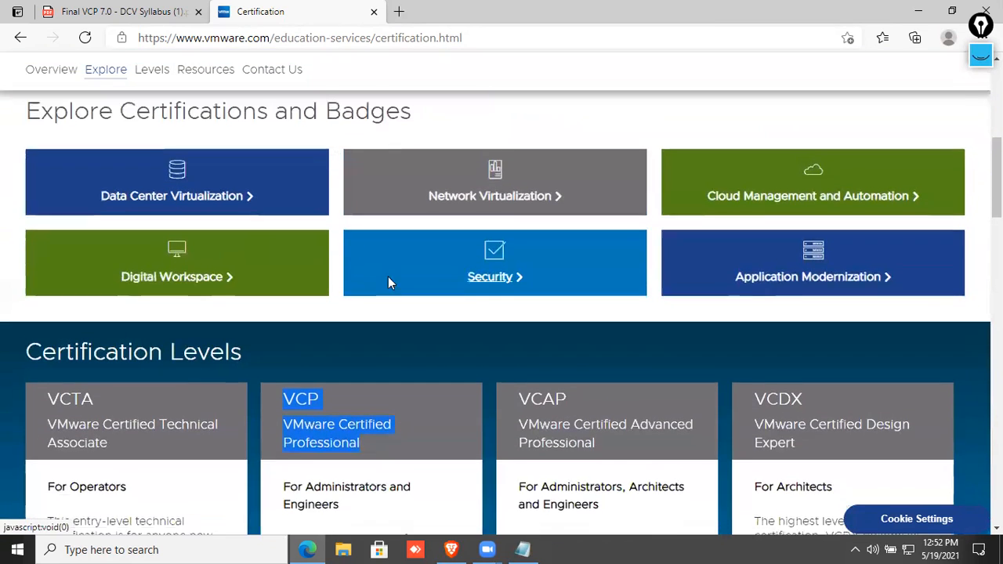
scroll(387, 282, "down", 3)
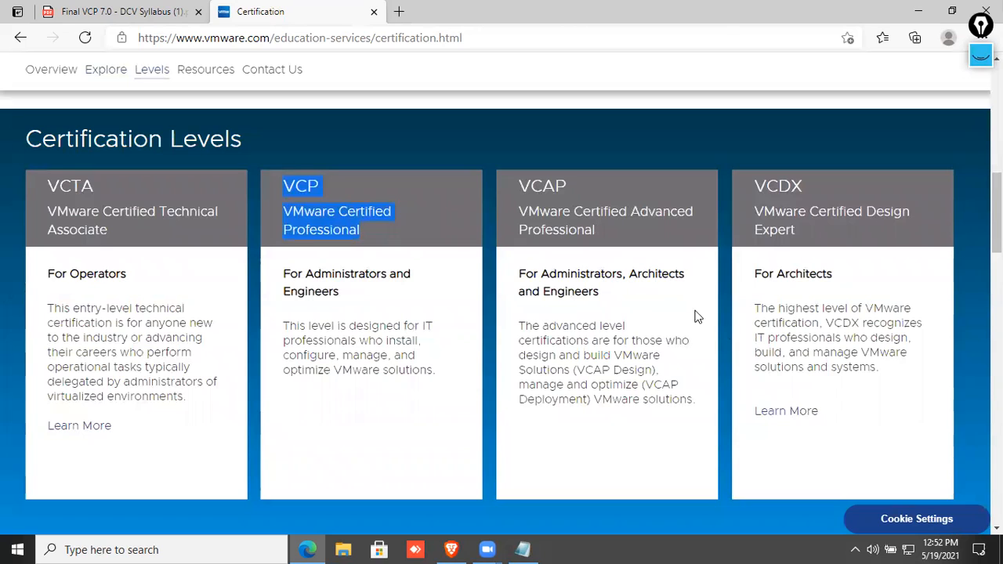
left_click(818, 191)
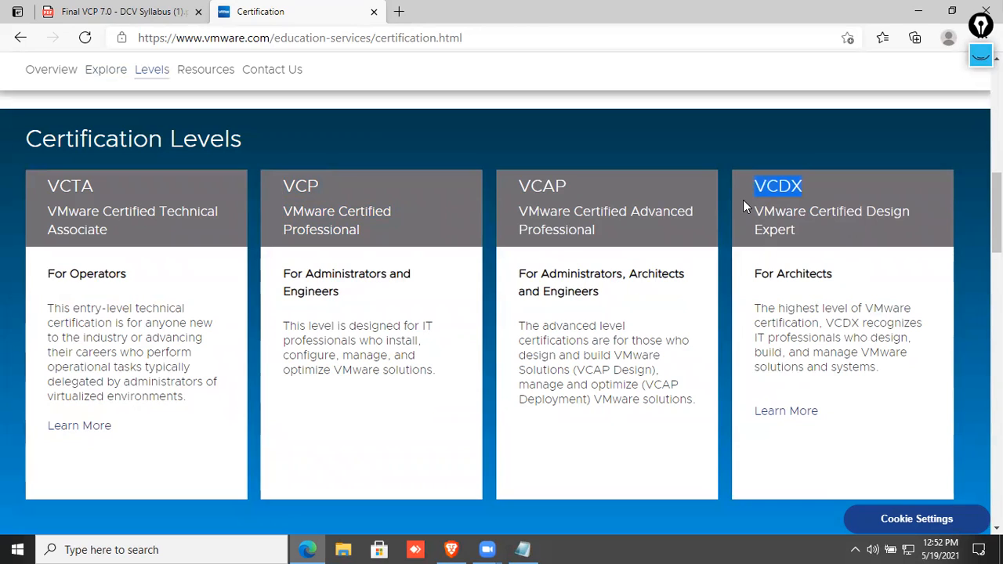
left_click(833, 203)
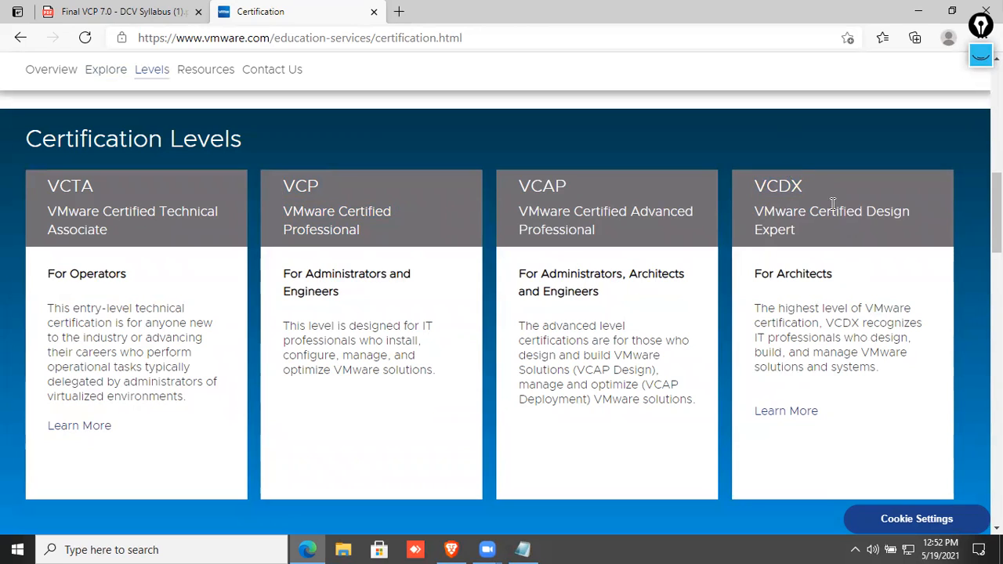
left_click_drag(766, 189, 739, 190)
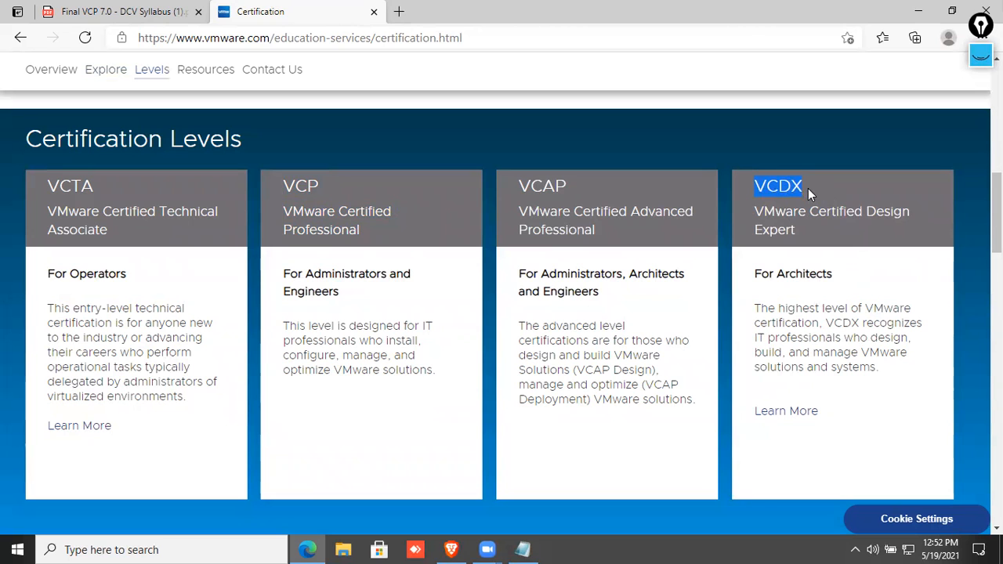
scroll(810, 199, "up", 10)
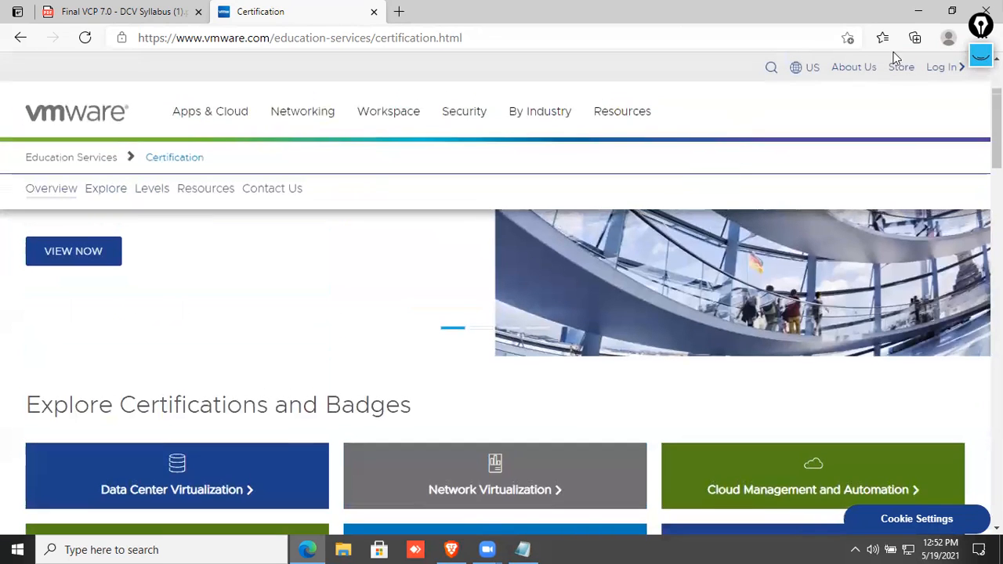
left_click(948, 14)
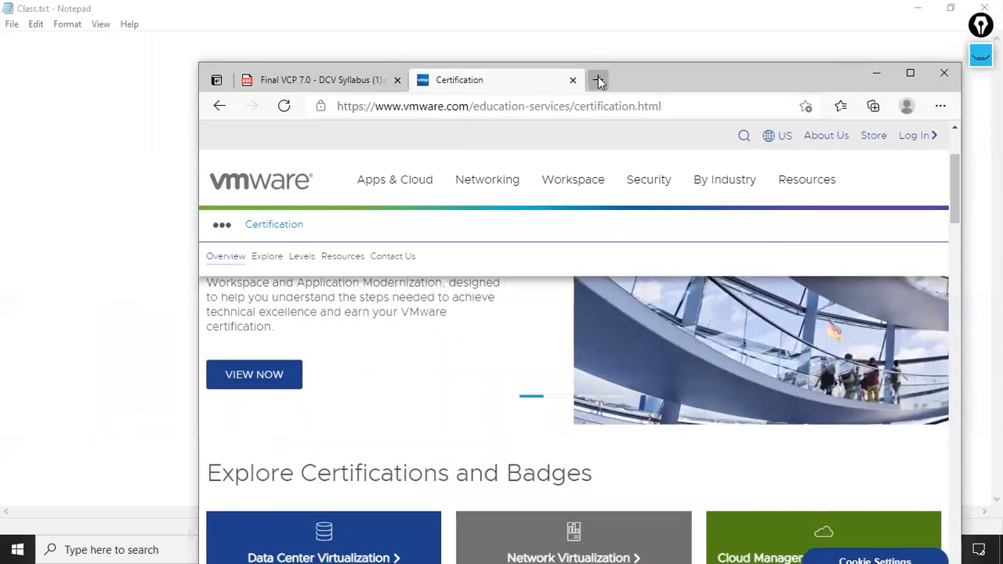
Bing 'vcdx directory' in a new maximized tab and open the VMware Official VCDX Directory.
left_click(598, 78)
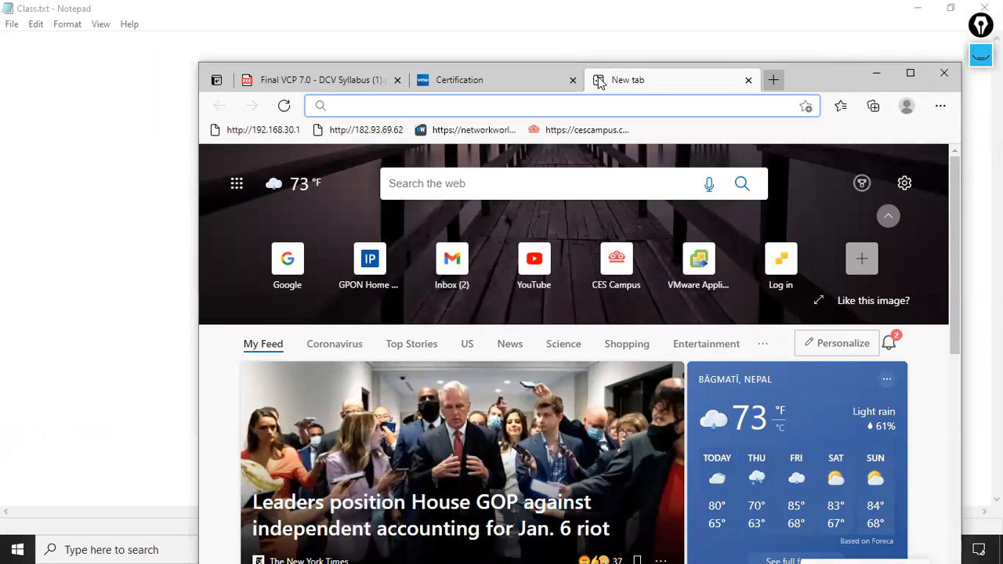
type("vcdx d")
key("Return")
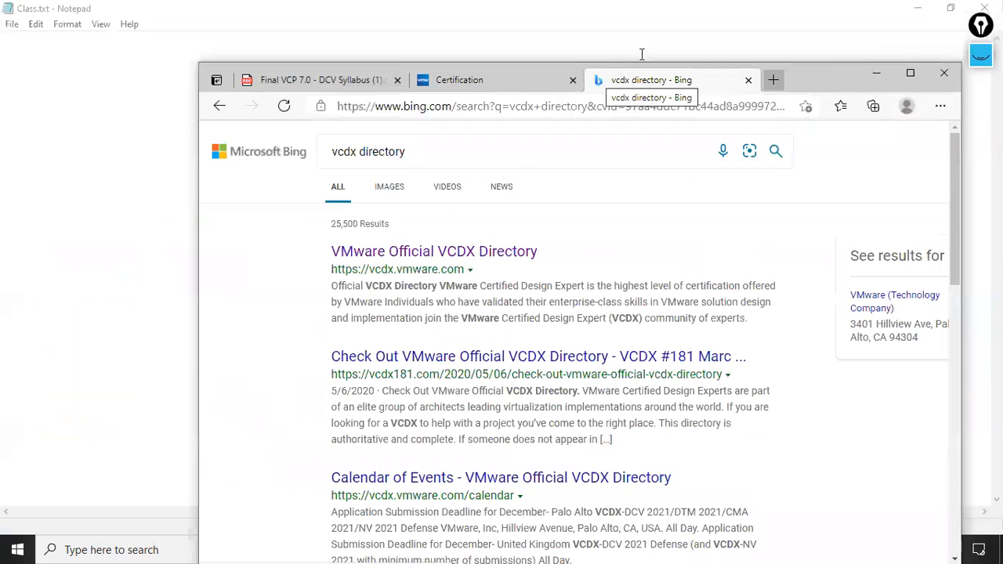
left_click(910, 72)
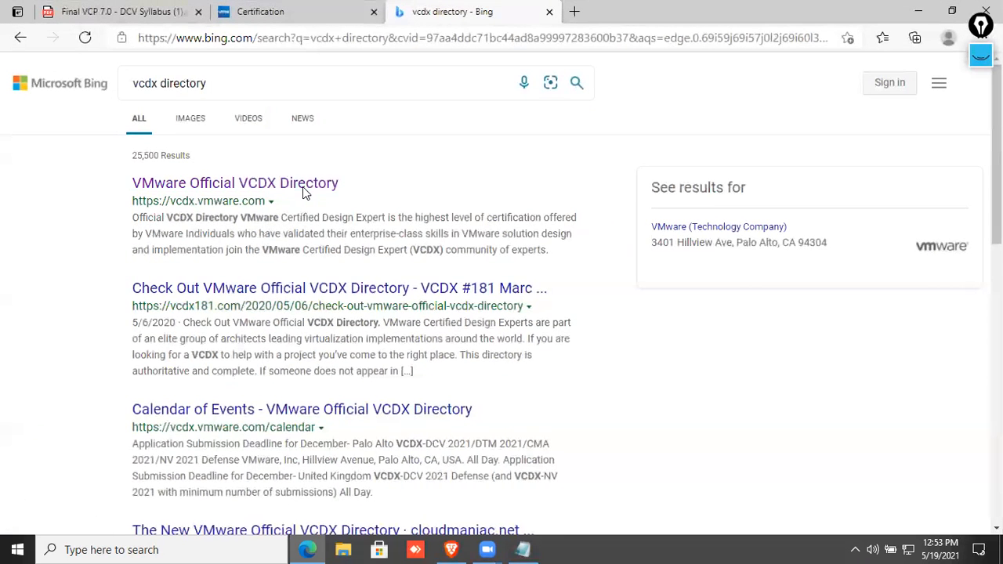
left_click(302, 186)
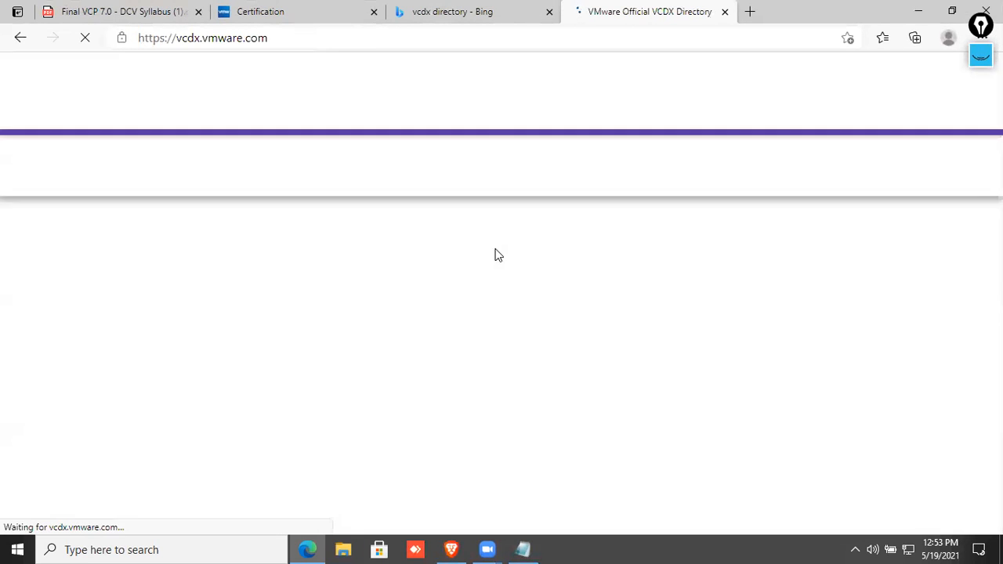
scroll(396, 244, "down", 2)
Highlight the count of 292 VCDXs worldwide and browse through the VCDX Directory.
scroll(395, 244, "down", 7)
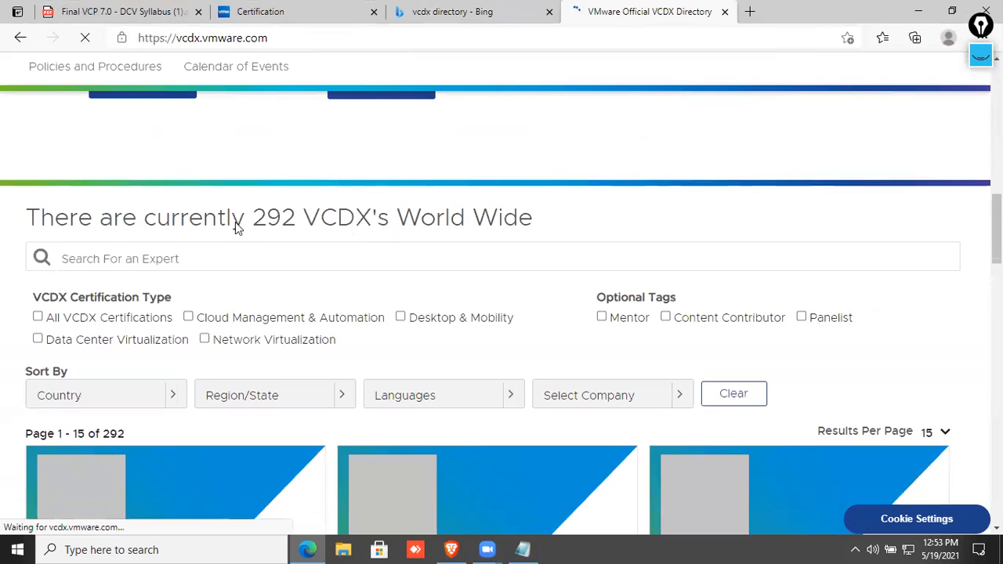
left_click_drag(34, 150, 548, 147)
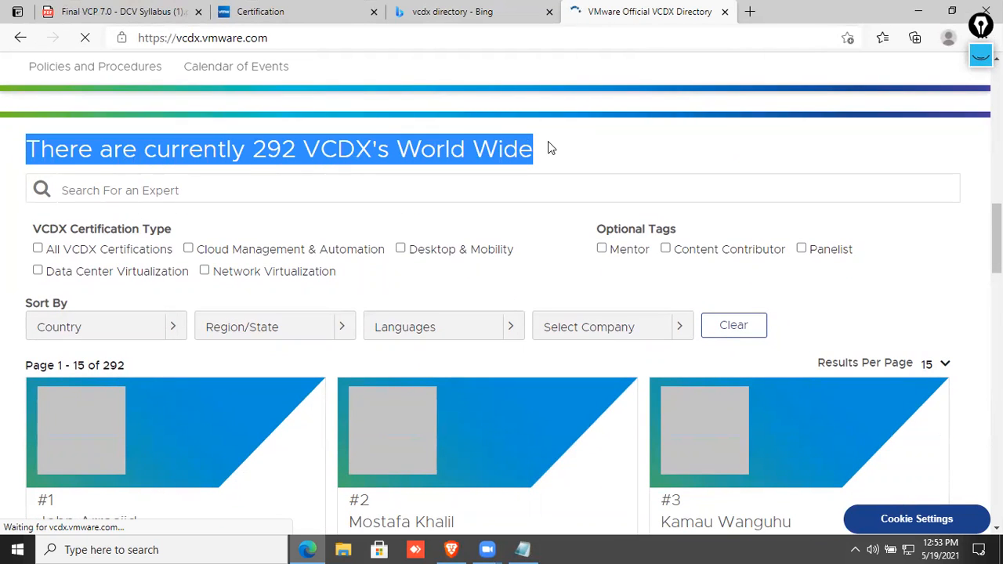
scroll(384, 190, "down", 4)
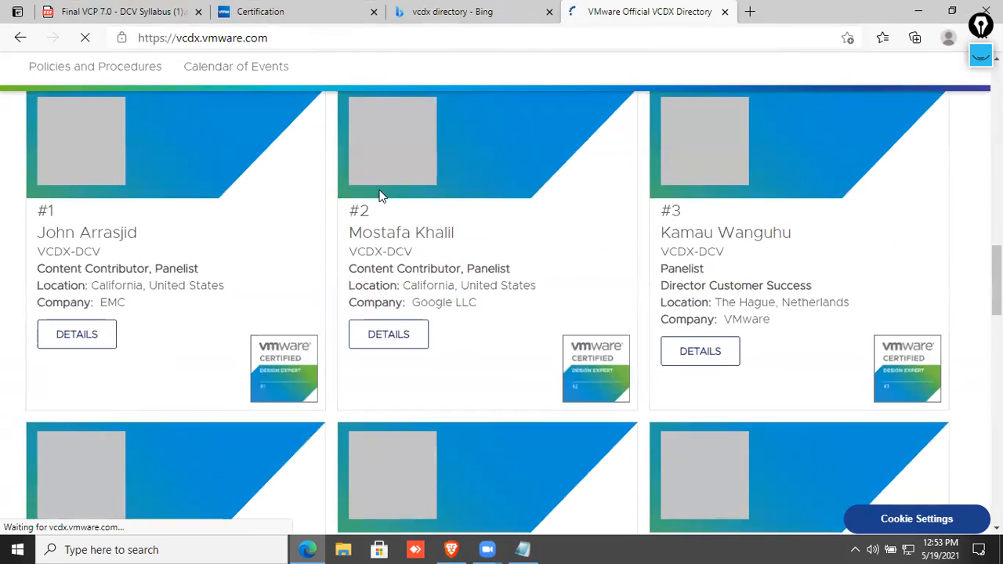
scroll(379, 190, "up", 3)
scroll(380, 191, "down", 11)
scroll(379, 204, "up", 4)
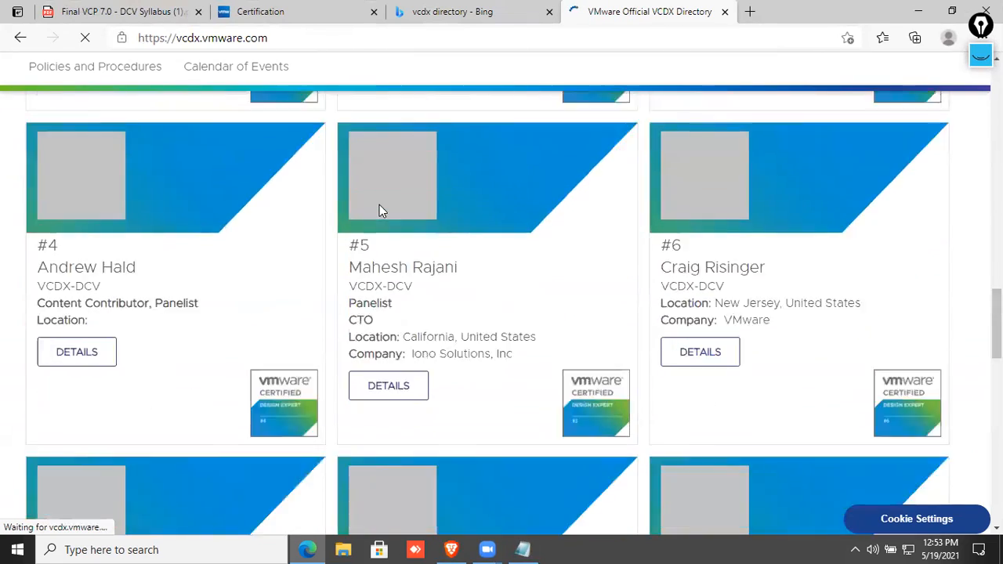
scroll(379, 210, "up", 8)
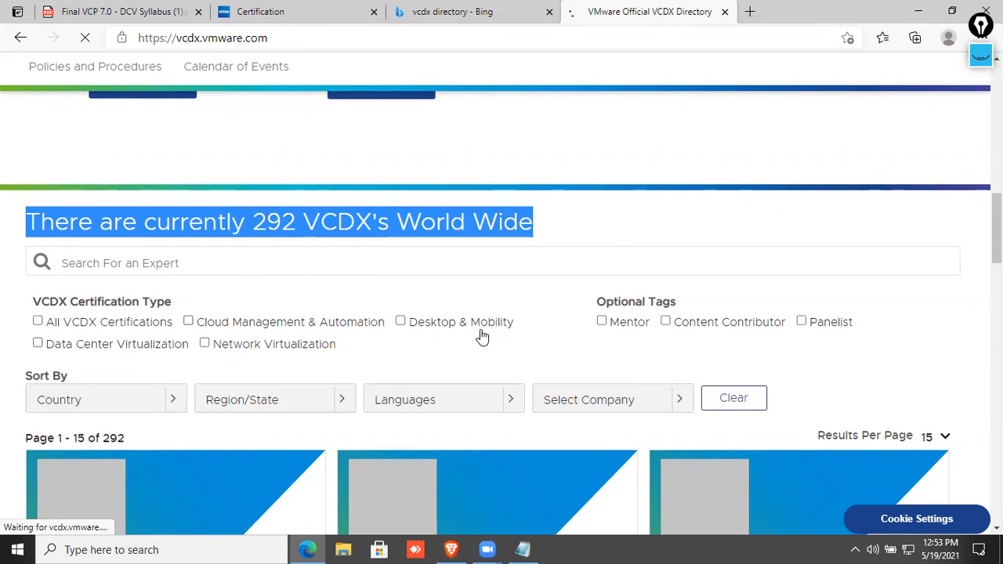
scroll(540, 335, "down", 3)
scroll(541, 334, "down", 15)
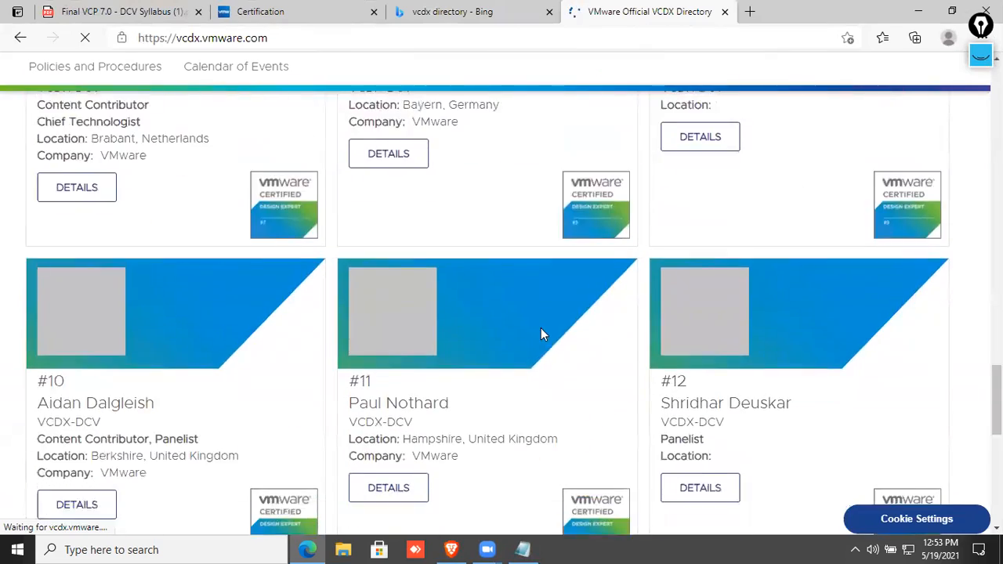
scroll(539, 333, "up", 15)
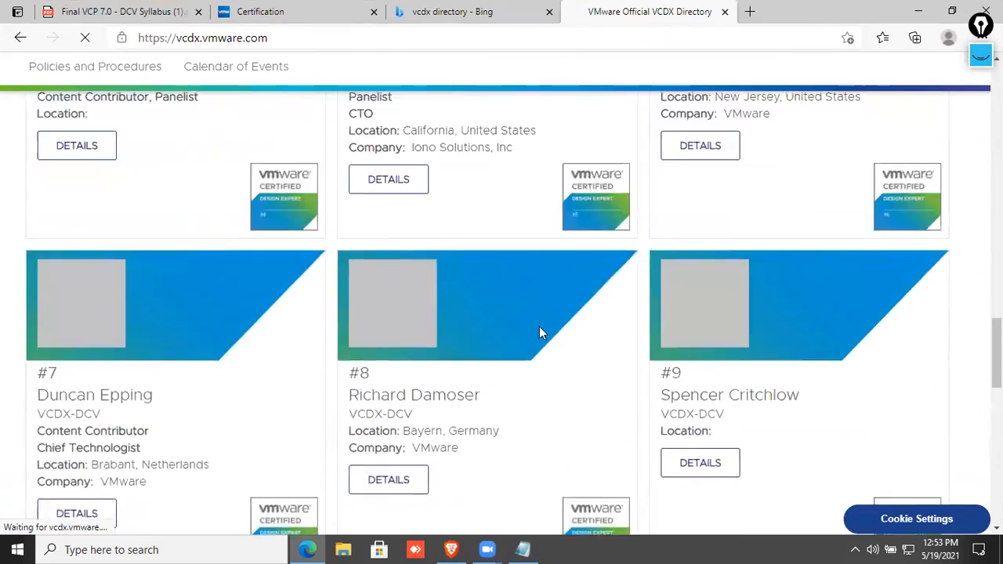
scroll(359, 151, "up", 1)
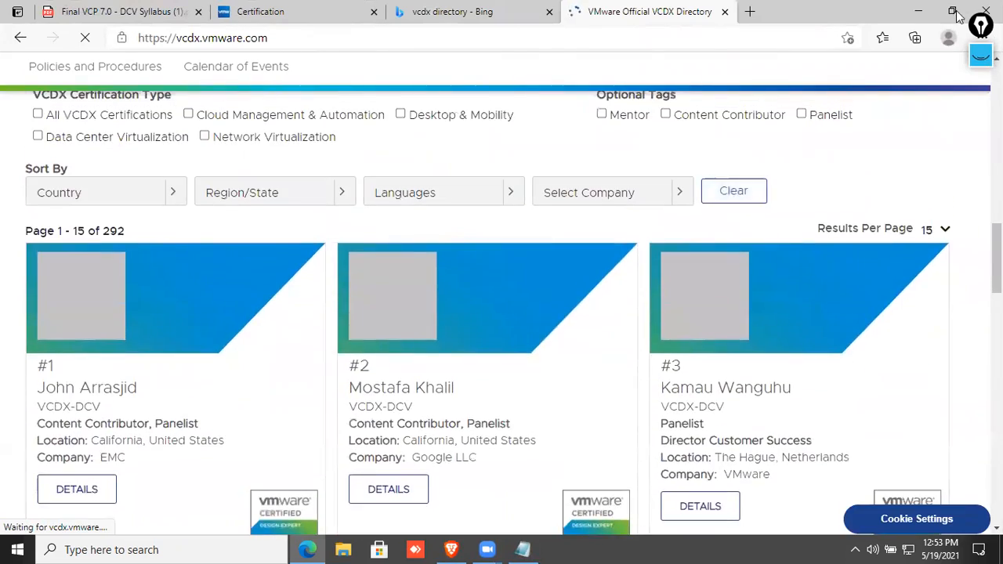
scroll(691, 168, "up", 2)
scroll(691, 193, "down", 5)
scroll(693, 205, "down", 4)
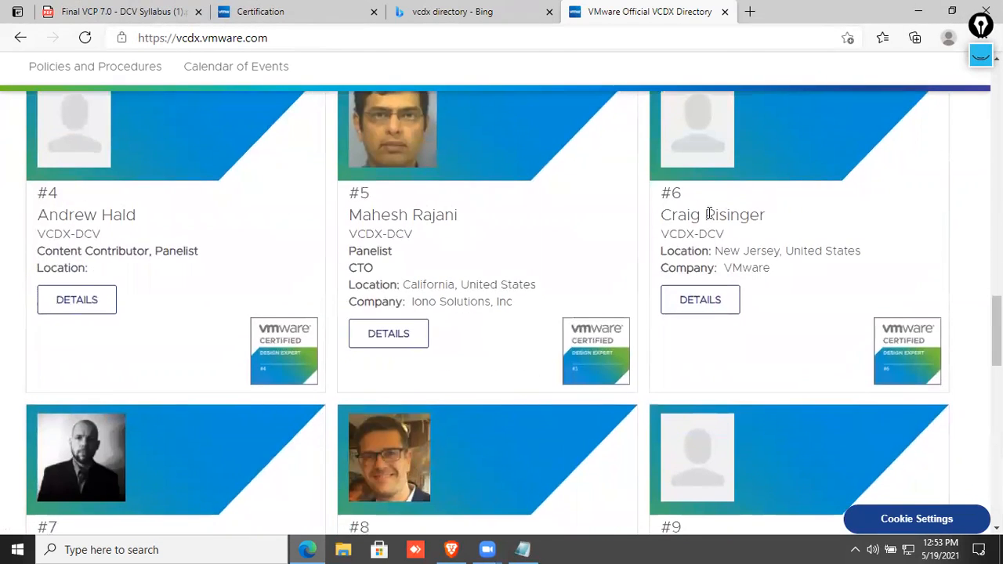
scroll(724, 264, "down", 4)
scroll(725, 272, "down", 3)
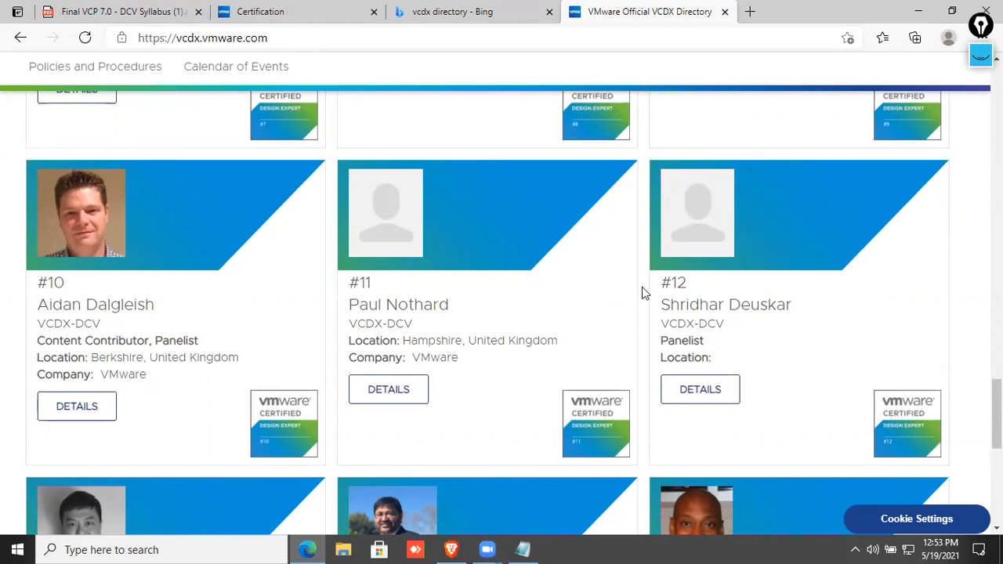
scroll(430, 258, "up", 8)
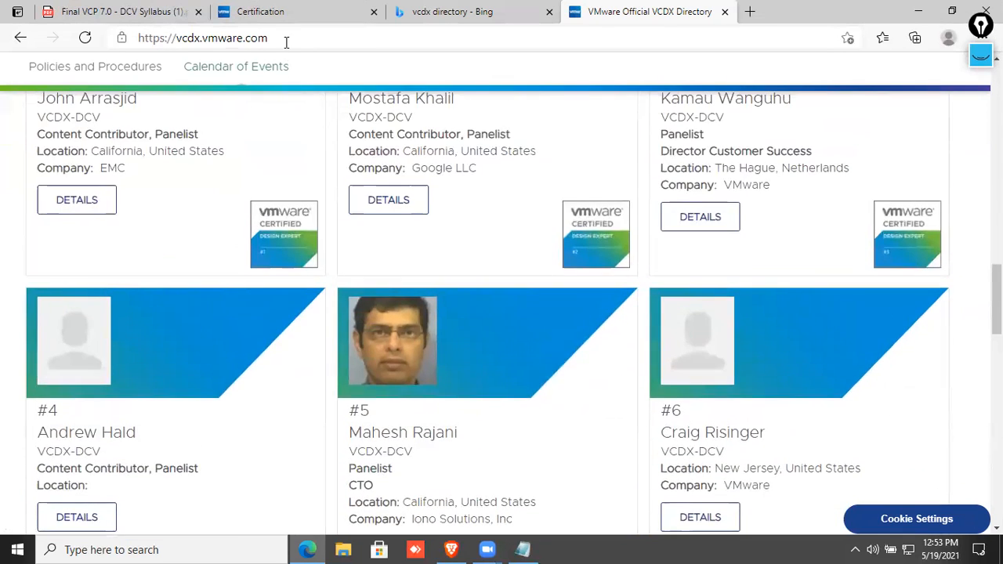
Return to the Certification tab and scroll down to the certification levels.
left_click(275, 12)
scroll(329, 275, "down", 5)
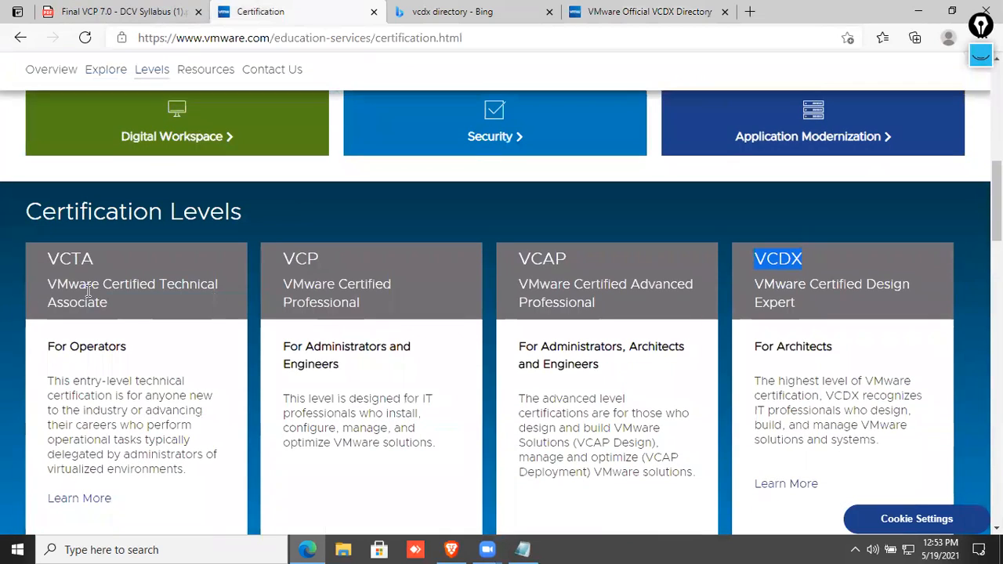
scroll(467, 363, "down", 2)
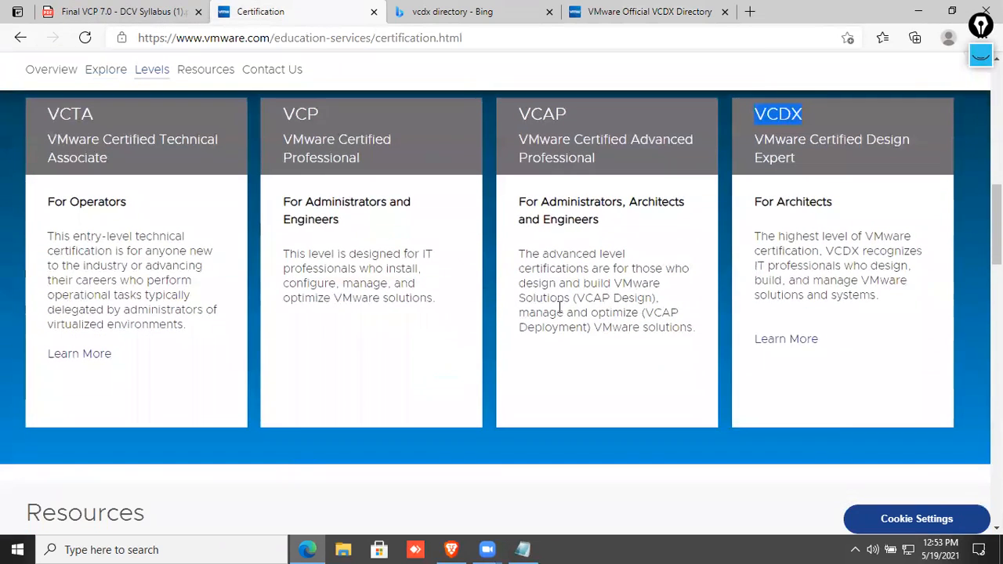
Open the VCP 7.0 DCV syllabus PDF and highlight Course Modules, Course Introduction and section 2.
left_click(153, 12)
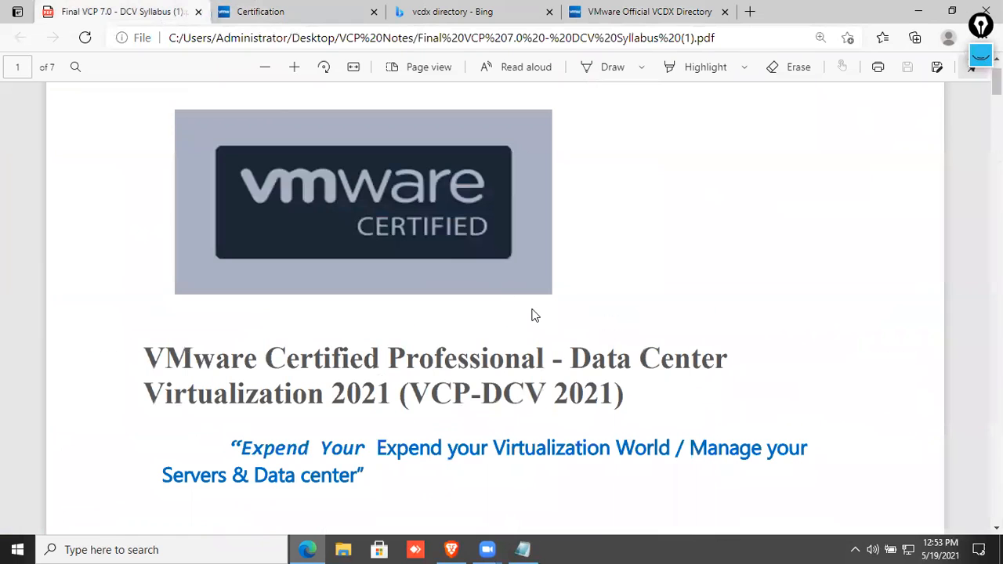
scroll(462, 354, "down", 20)
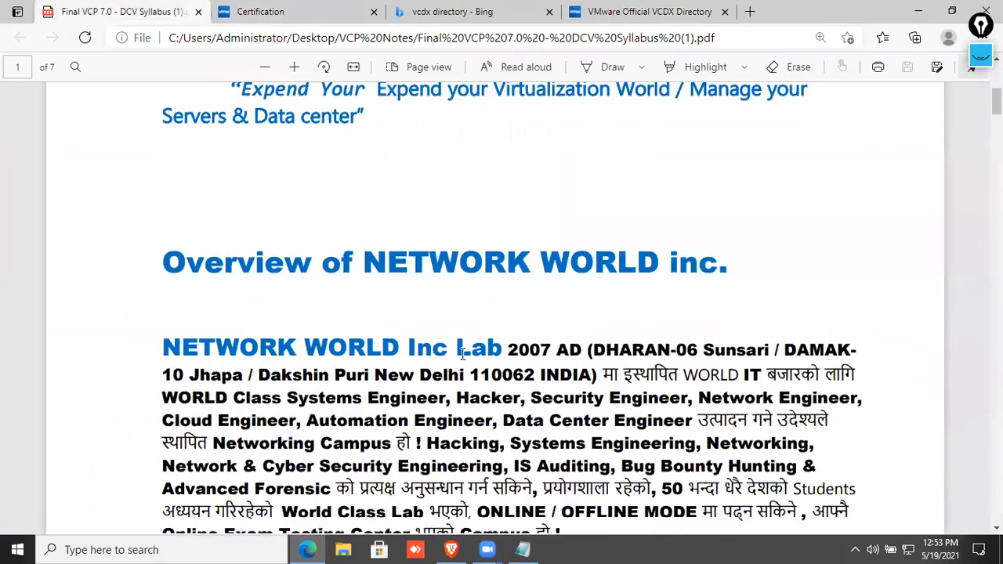
scroll(463, 358, "down", 15)
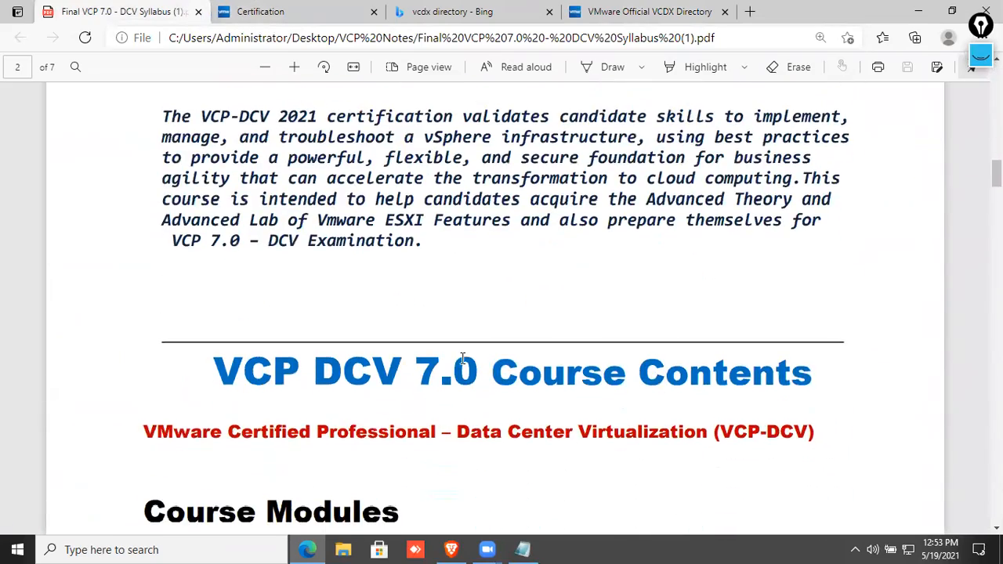
scroll(463, 357, "down", 5)
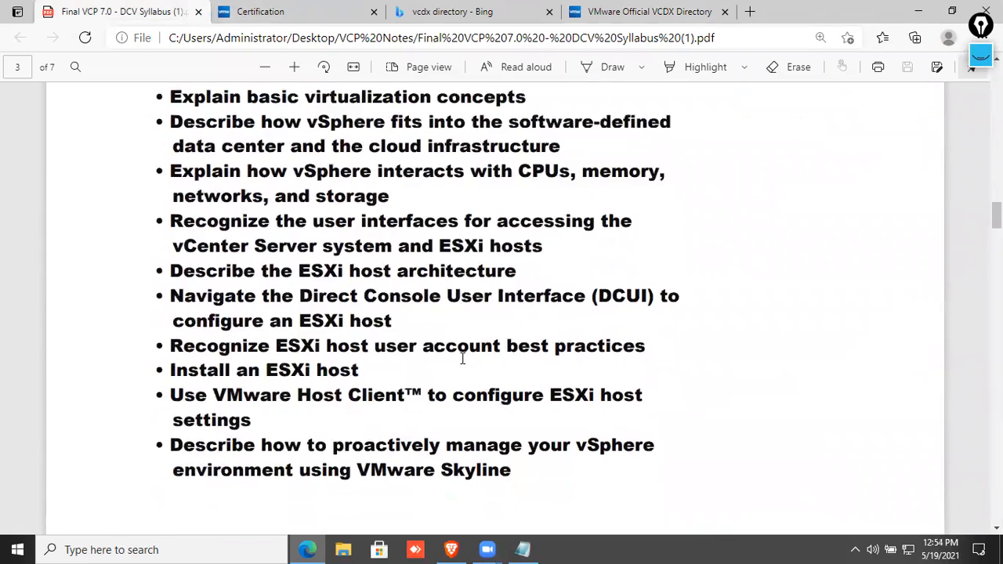
scroll(382, 308, "up", 5)
scroll(221, 175, "up", 5)
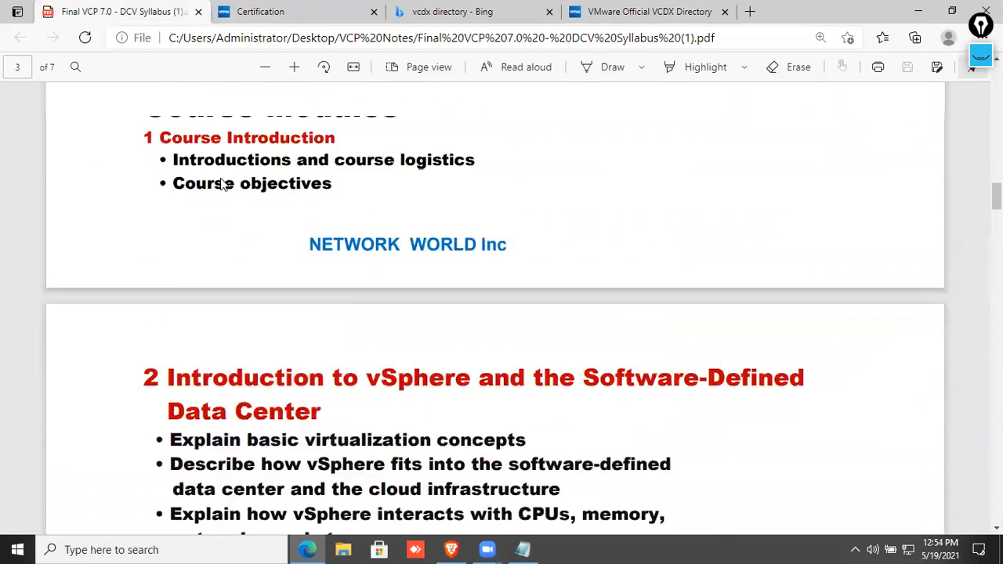
left_click_drag(166, 225, 442, 232)
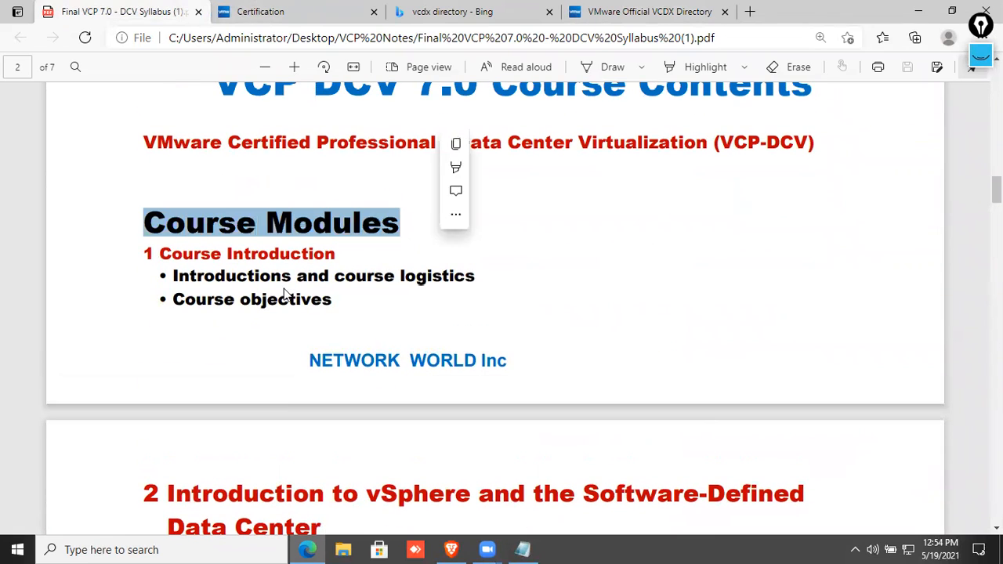
left_click_drag(147, 261, 342, 308)
left_click(264, 358)
scroll(264, 358, "down", 3)
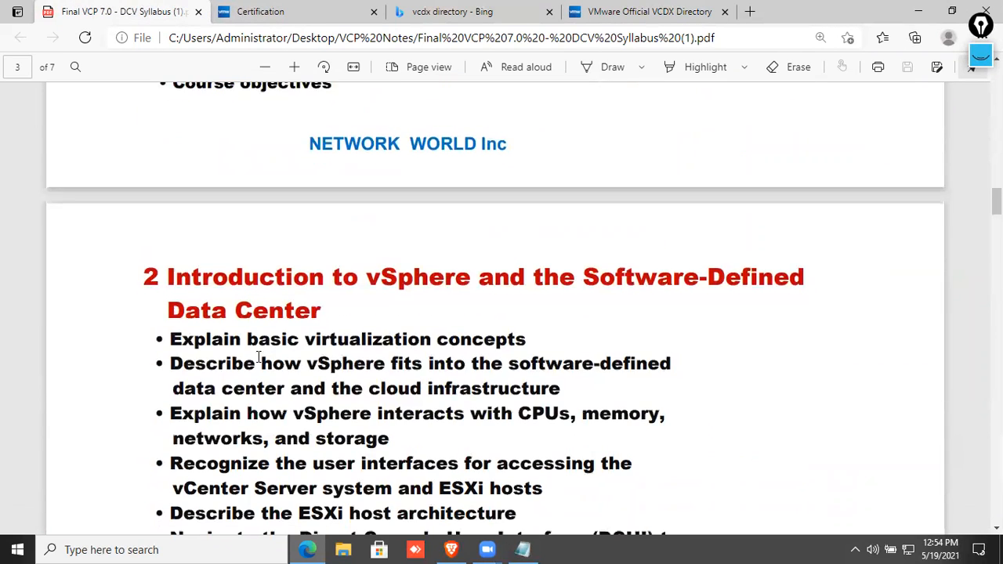
left_click_drag(167, 276, 494, 306)
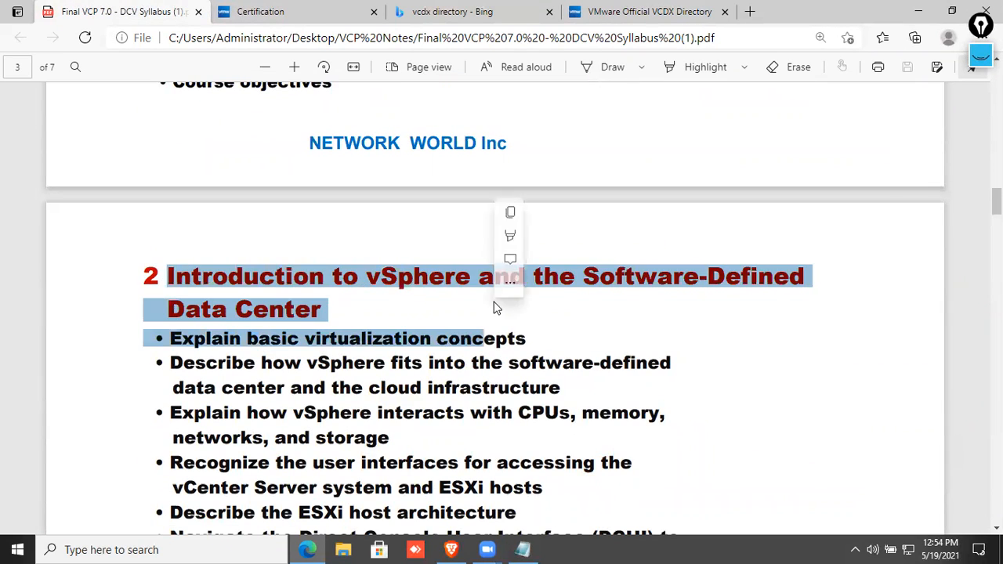
left_click(432, 312)
Scroll further through the syllabus, highlighting later module headings.
scroll(435, 313, "down", 3)
scroll(258, 241, "up", 1)
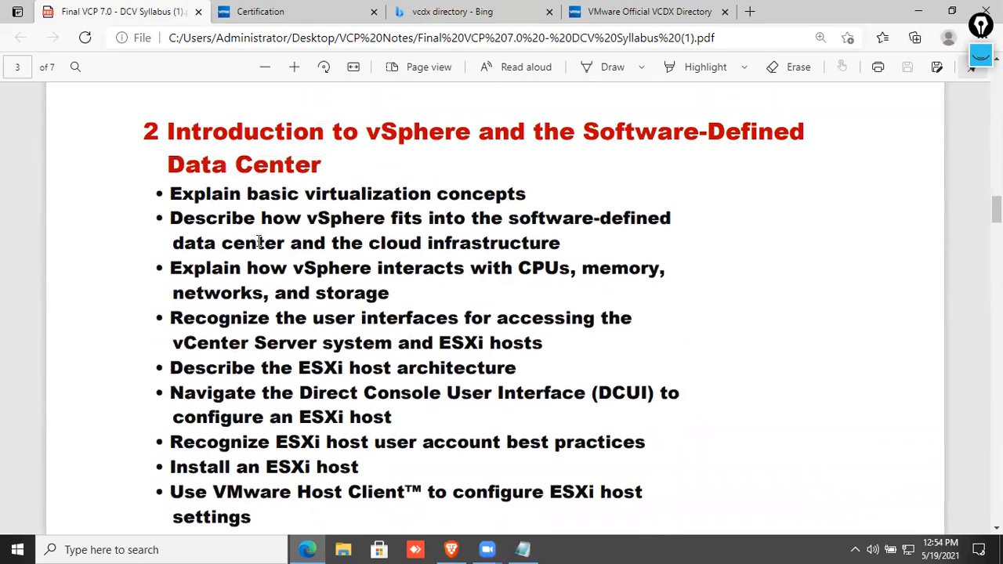
scroll(179, 192, "down", 10)
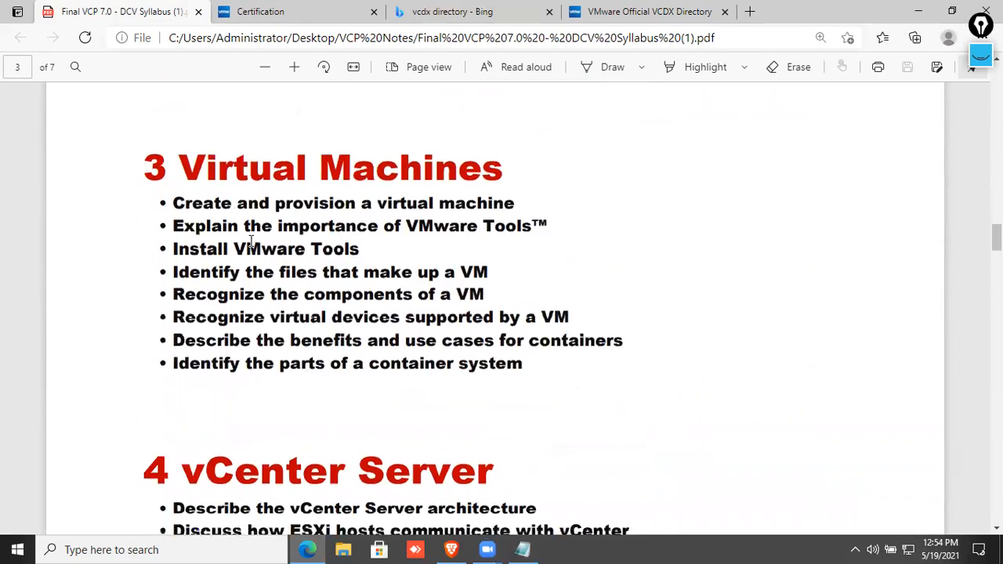
scroll(268, 263, "down", 12)
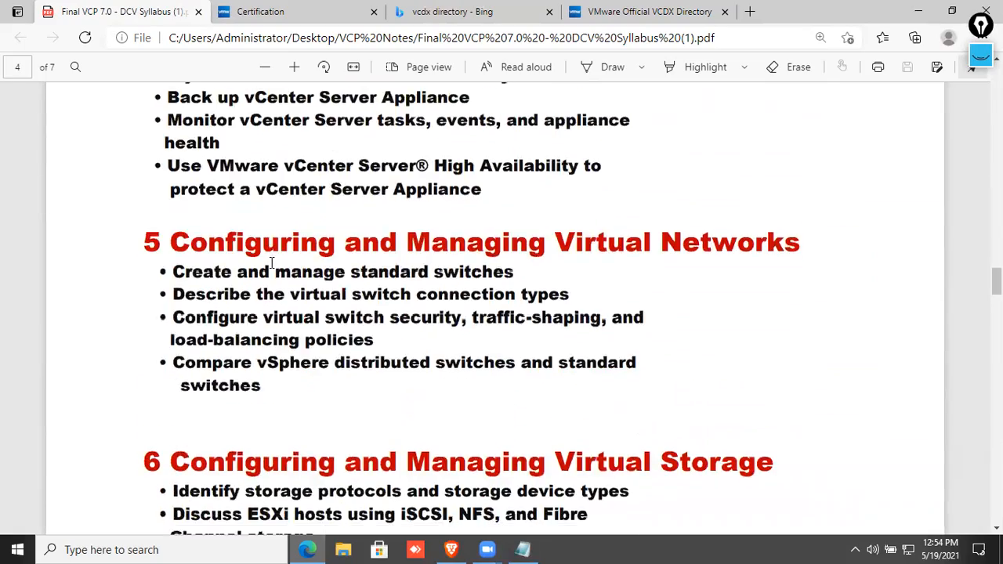
scroll(275, 264, "down", 12)
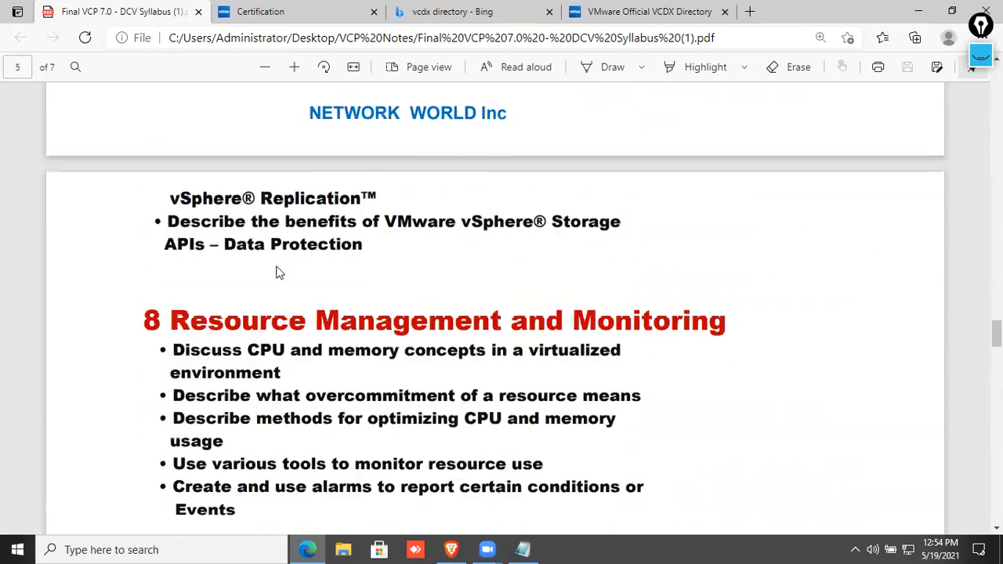
scroll(283, 269, "down", 10)
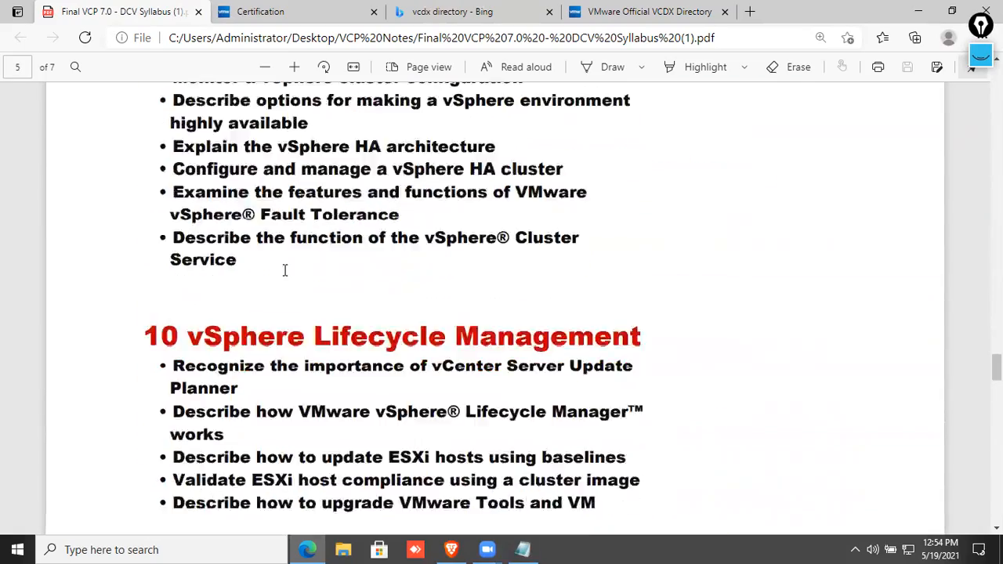
scroll(287, 273, "down", 1)
scroll(287, 271, "up", 4)
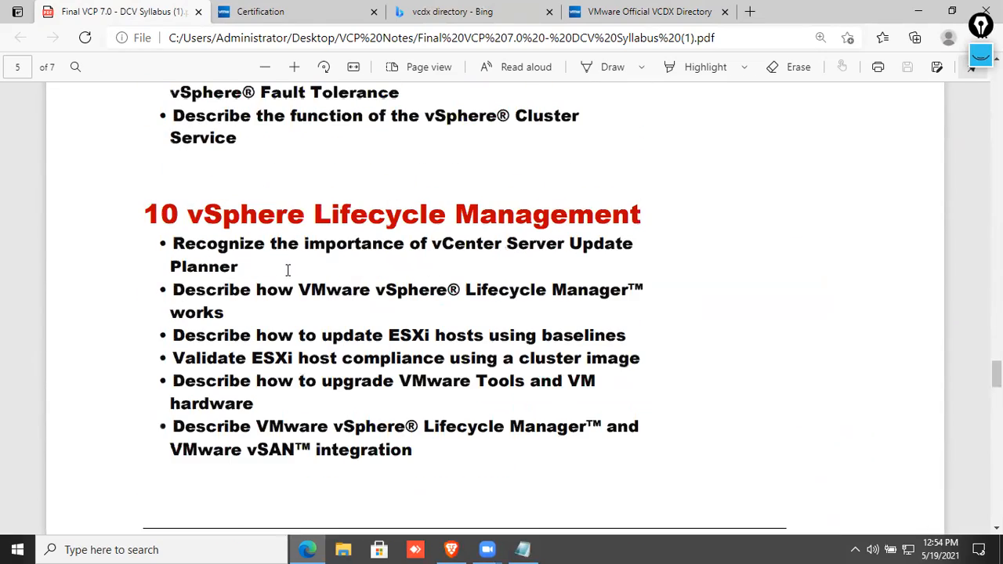
left_click_drag(184, 217, 651, 220)
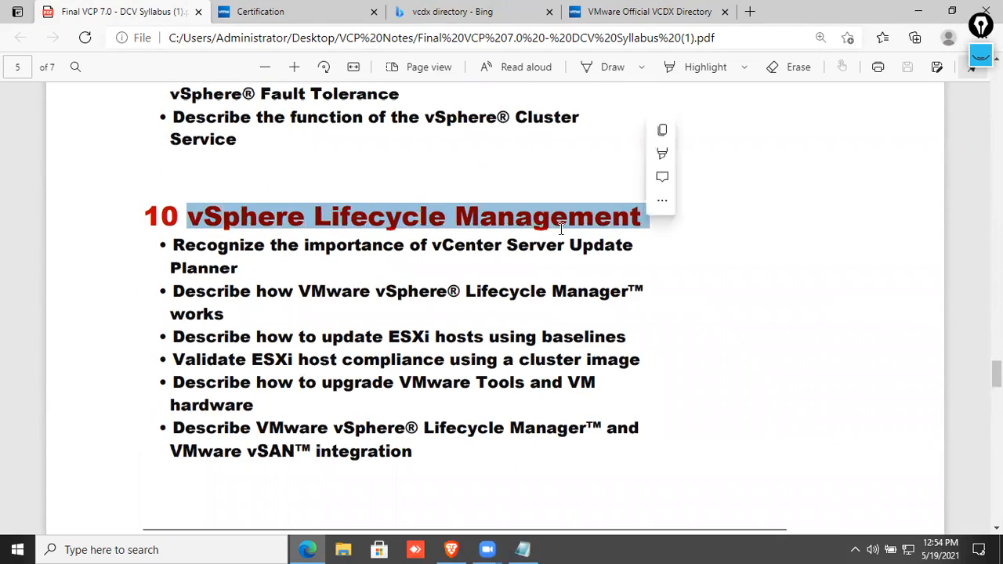
scroll(278, 307, "up", 5)
left_click_drag(197, 314, 603, 318)
scroll(429, 327, "up", 5)
scroll(427, 327, "down", 2)
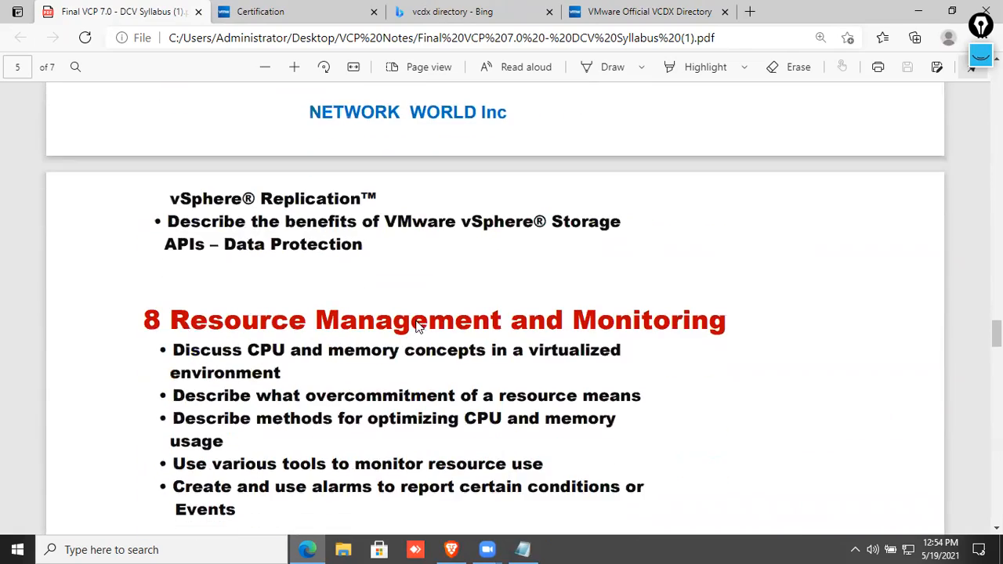
scroll(335, 337, "up", 15)
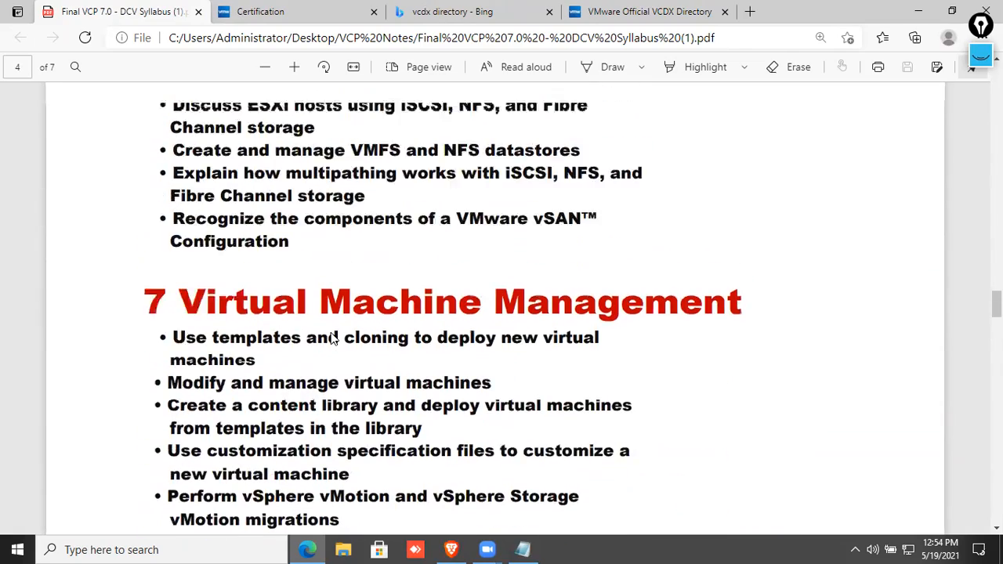
scroll(331, 334, "up", 3)
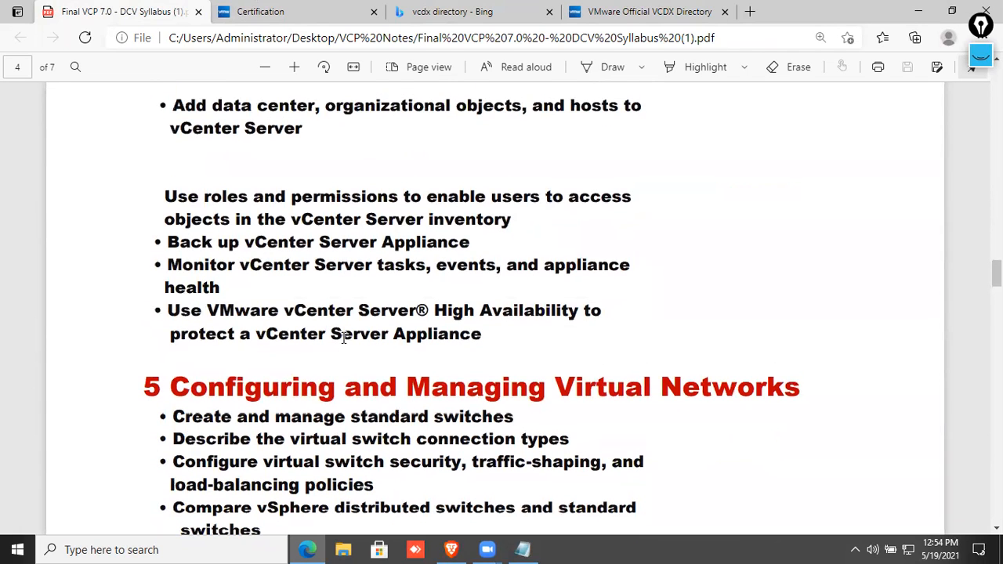
scroll(360, 337, "up", 4)
scroll(360, 347, "up", 2)
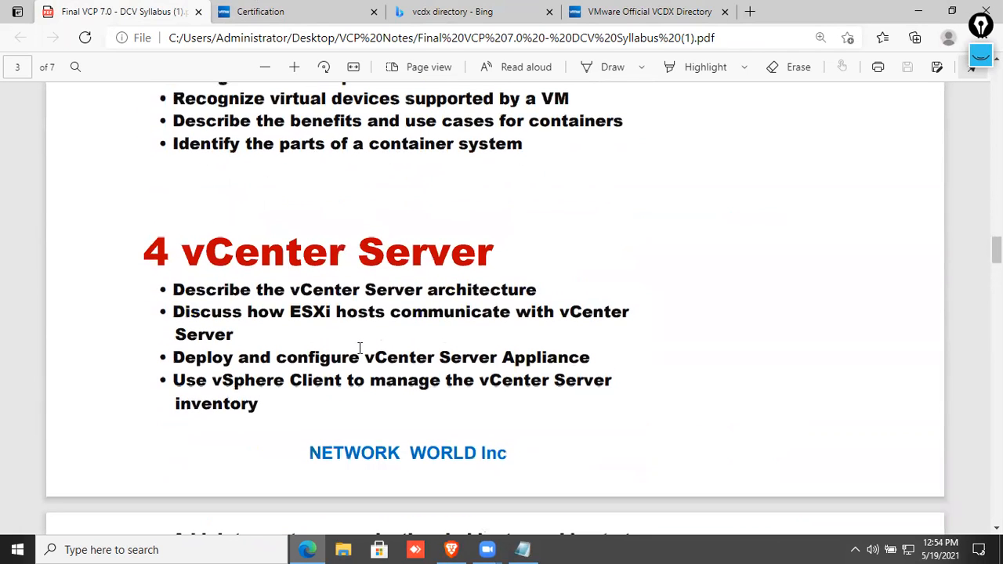
Highlight the vCenter Server module, review through vSphere Lifecycle Management, then minimize Edge.
left_click_drag(192, 248, 533, 258)
left_click(377, 311)
scroll(377, 310, "down", 5)
scroll(374, 310, "up", 8)
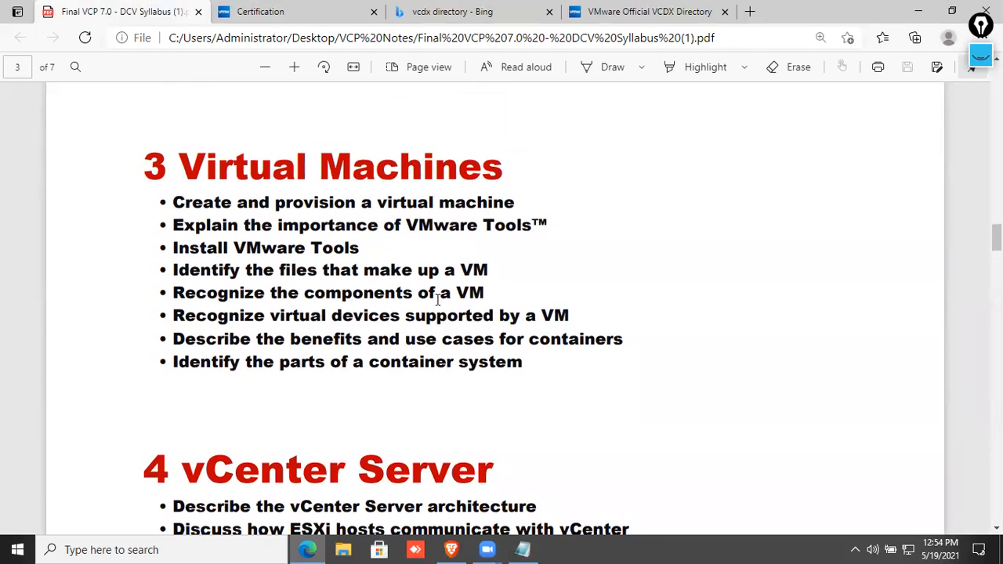
left_click_drag(403, 225, 562, 381)
scroll(403, 387, "up", 7)
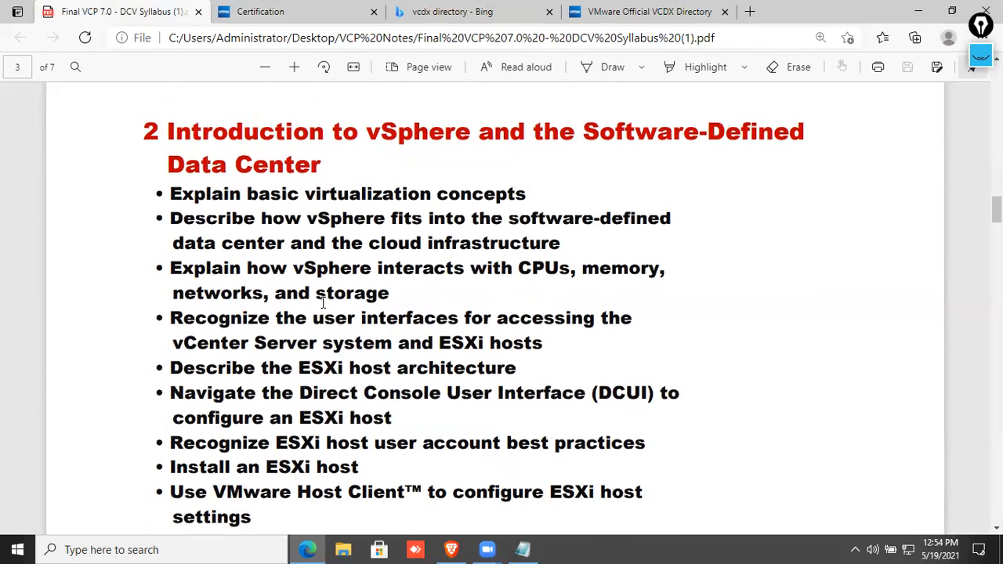
scroll(321, 218, "down", 20)
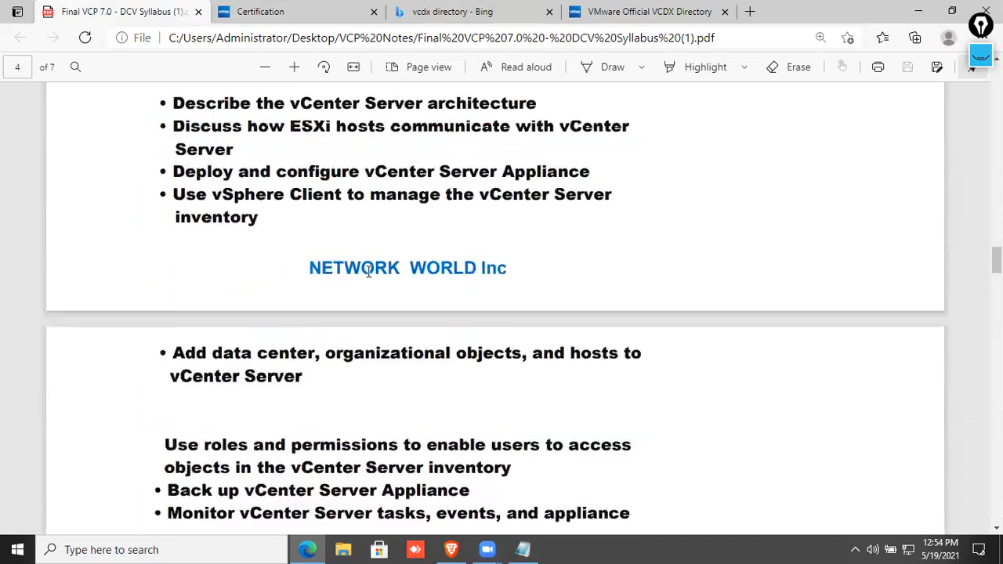
scroll(365, 274, "down", 15)
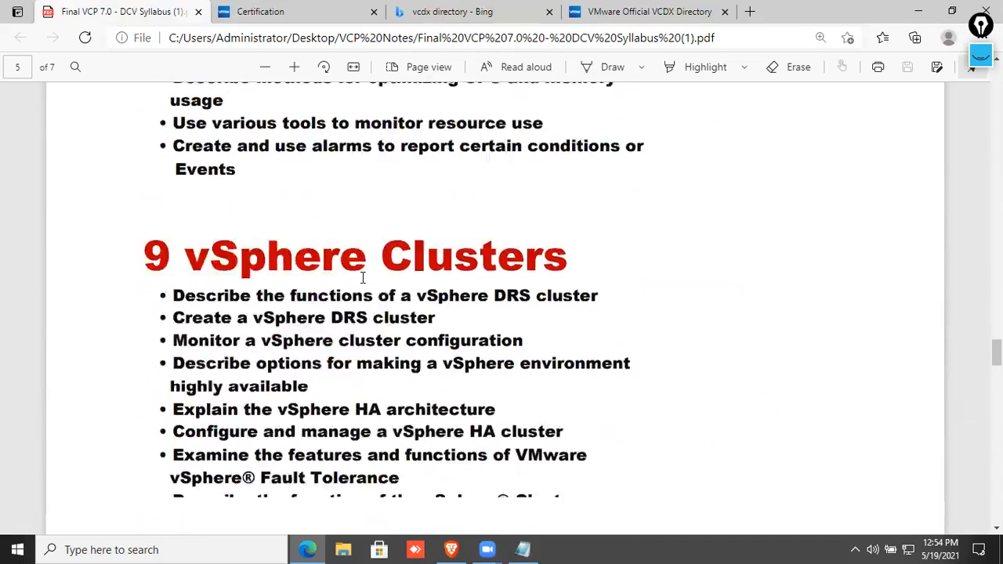
scroll(363, 282, "down", 2)
scroll(365, 278, "up", 10)
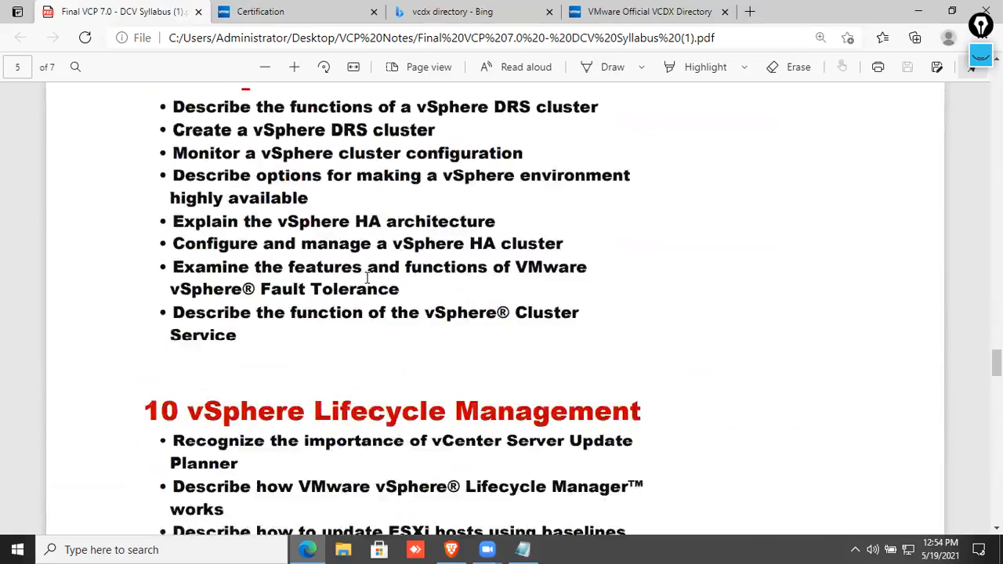
scroll(367, 278, "up", 10)
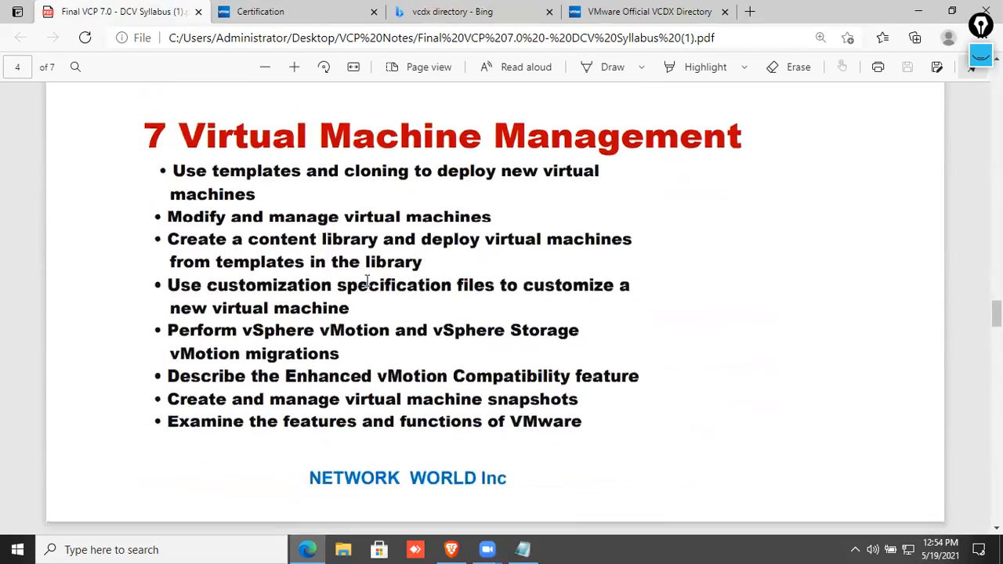
scroll(528, 298, "up", 5)
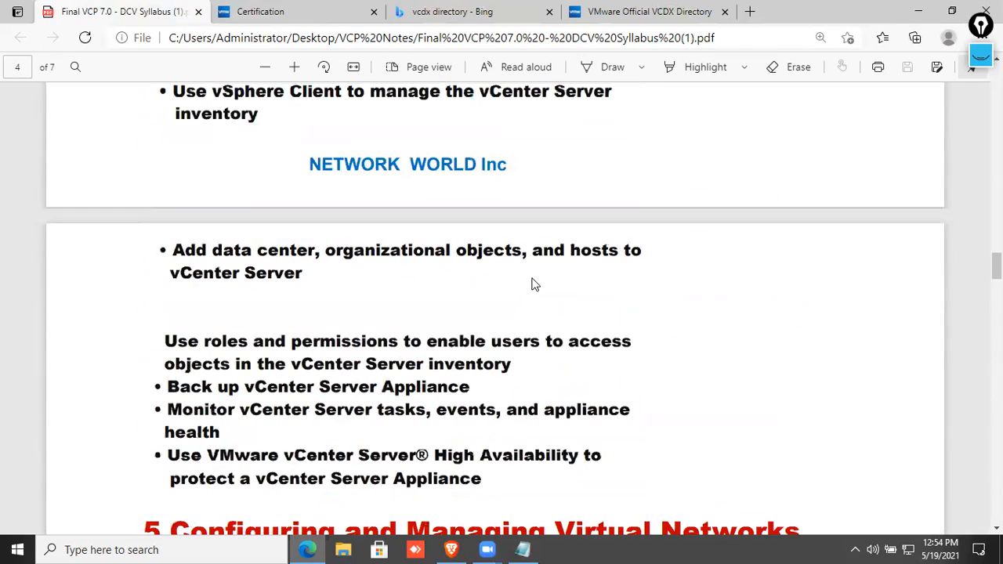
scroll(531, 286, "up", 2)
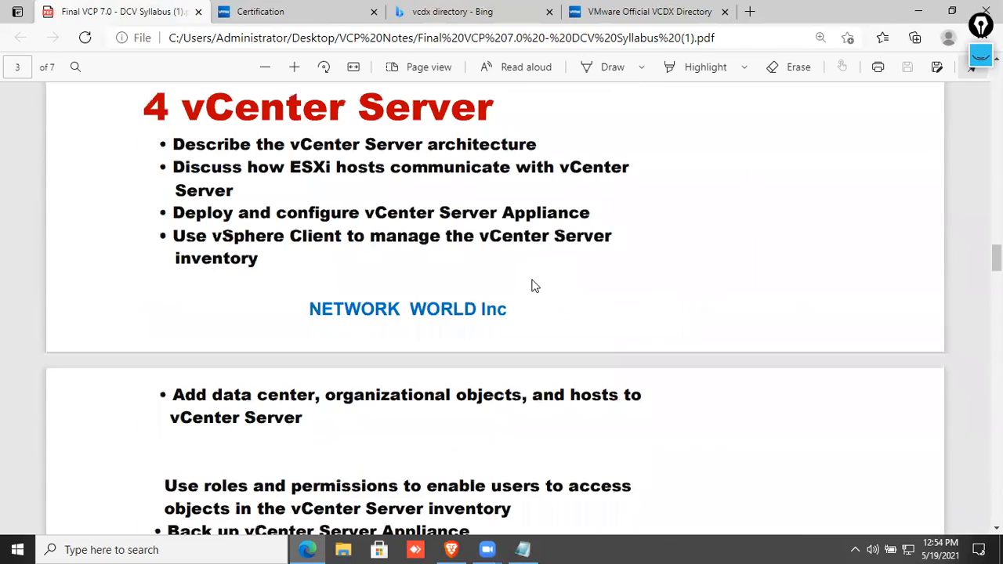
scroll(531, 286, "up", 1)
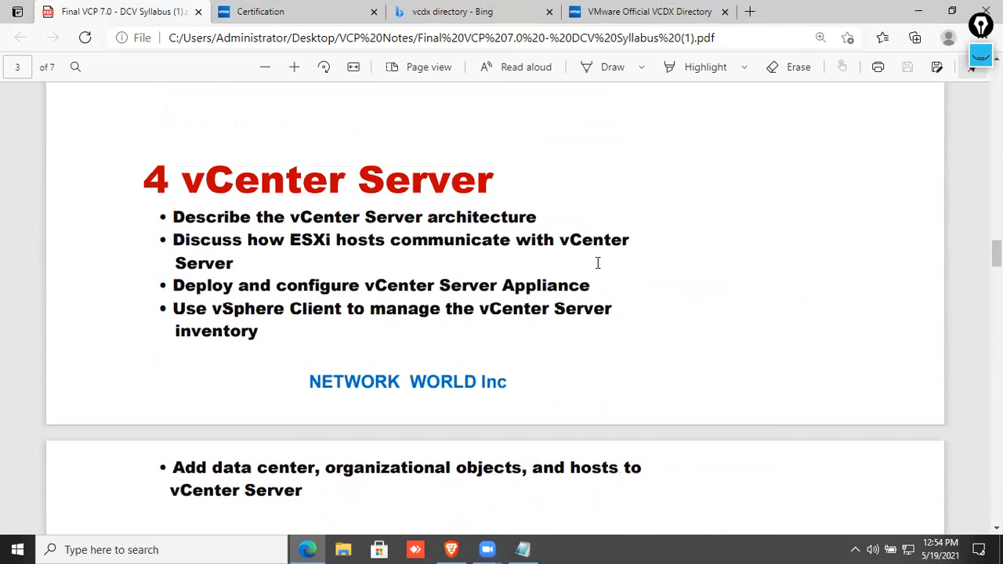
left_click(919, 21)
right_click(594, 109)
left_click(585, 175)
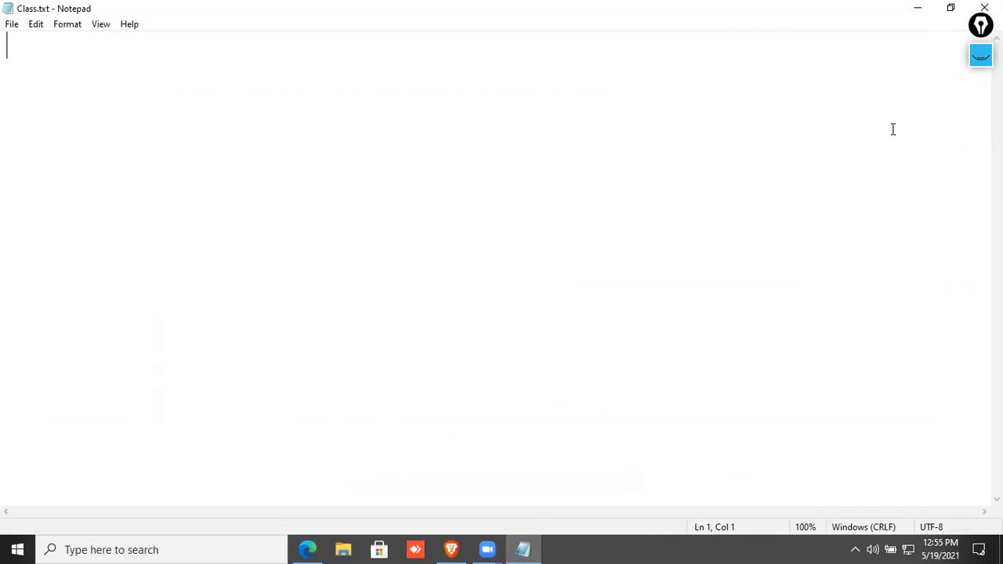
left_click(973, 61)
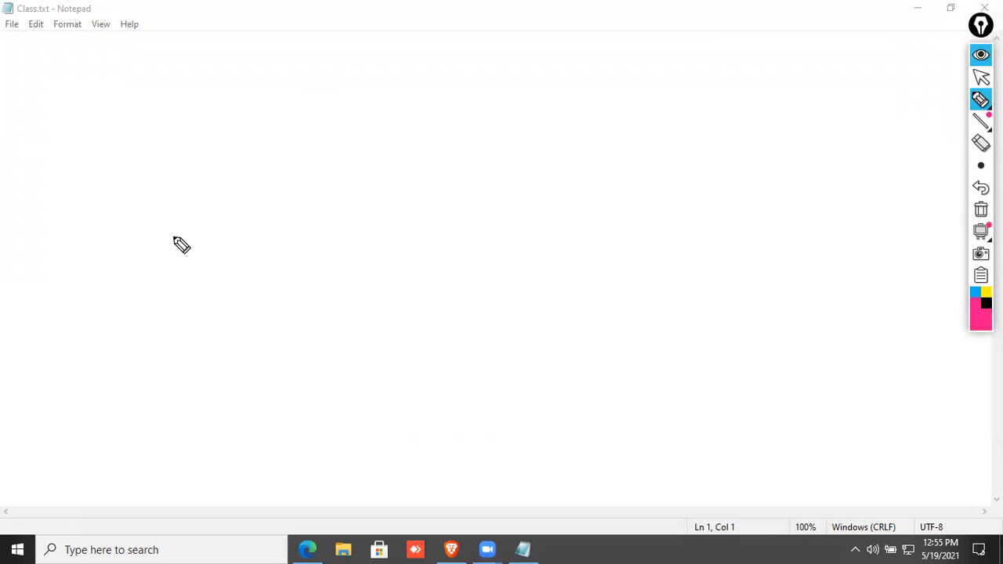
mouse_move(187, 235)
left_mouse_down()
mouse_move(272, 207)
mouse_move(291, 243)
left_mouse_up()
mouse_move(192, 235)
left_mouse_down()
mouse_move(197, 276)
mouse_move(291, 243)
left_mouse_up()
mouse_move(317, 212)
left_mouse_down()
mouse_move(385, 189)
mouse_move(368, 205)
left_mouse_up()
left_click_drag(410, 173, 478, 181)
left_click(430, 177)
mouse_move(418, 198)
left_mouse_down()
mouse_move(398, 209)
mouse_move(449, 201)
left_mouse_up()
mouse_move(51, 307)
left_mouse_down()
mouse_move(213, 248)
mouse_move(67, 329)
mouse_move(125, 321)
mouse_move(123, 302)
mouse_move(147, 321)
mouse_move(178, 305)
left_mouse_up()
left_click(118, 295)
left_click(159, 296)
left_click_drag(178, 288, 167, 302)
left_click_drag(30, 373, 196, 309)
left_click_drag(179, 192, 196, 218)
mouse_move(210, 183)
left_mouse_down()
mouse_move(260, 201)
mouse_move(245, 202)
left_mouse_up()
left_click_drag(223, 94, 226, 149)
left_click_drag(194, 144, 236, 135)
left_click_drag(247, 92, 303, 93)
left_click(266, 124)
mouse_move(267, 123)
left_mouse_down()
mouse_move(337, 88)
mouse_move(245, 133)
left_mouse_up()
left_click_drag(245, 133, 288, 125)
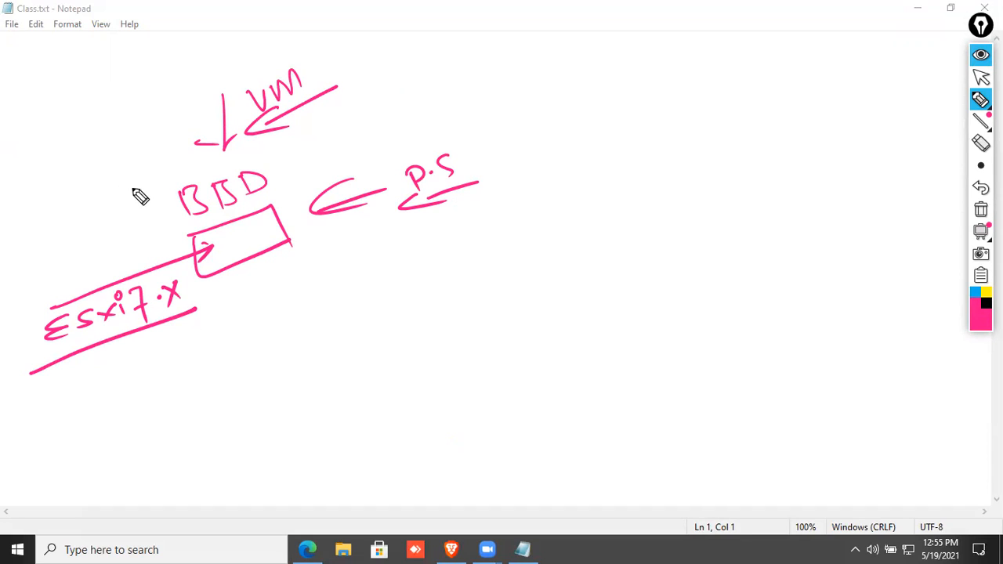
mouse_move(333, 366)
left_mouse_down()
mouse_move(357, 356)
mouse_move(365, 378)
left_mouse_up()
left_click_drag(382, 349, 369, 368)
left_click_drag(387, 349, 402, 361)
left_click_drag(405, 344, 384, 364)
mouse_move(411, 341)
left_mouse_down()
mouse_move(415, 353)
mouse_move(447, 324)
mouse_move(452, 349)
left_mouse_up()
left_click(406, 327)
left_click(466, 324)
left_click_drag(478, 308, 483, 316)
mouse_move(492, 298)
left_mouse_down()
mouse_move(493, 322)
mouse_move(502, 318)
left_mouse_up()
left_click_drag(248, 445, 557, 311)
left_click(406, 398)
mouse_move(436, 394)
left_mouse_down()
mouse_move(424, 411)
mouse_move(462, 387)
mouse_move(428, 375)
left_mouse_up()
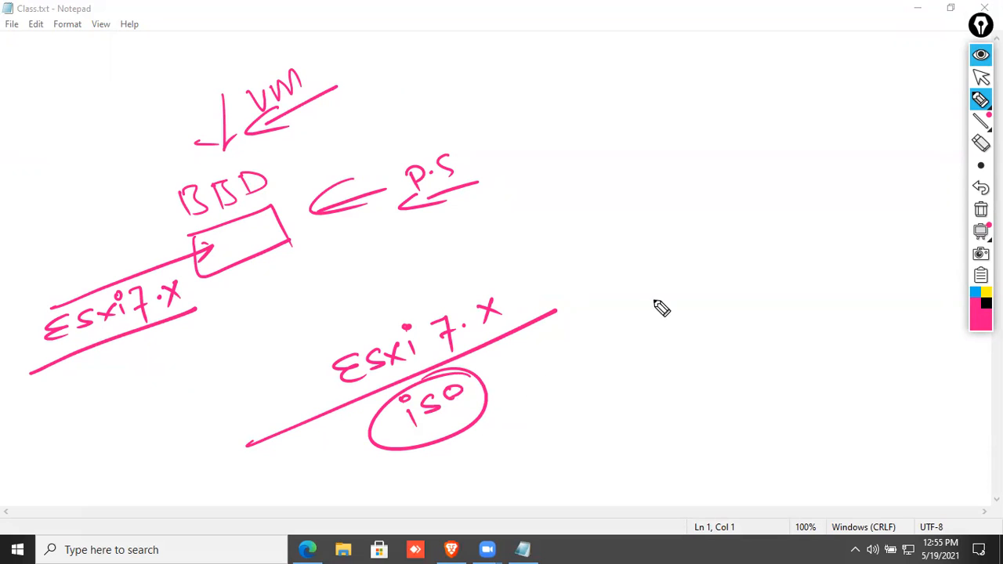
left_click(981, 210)
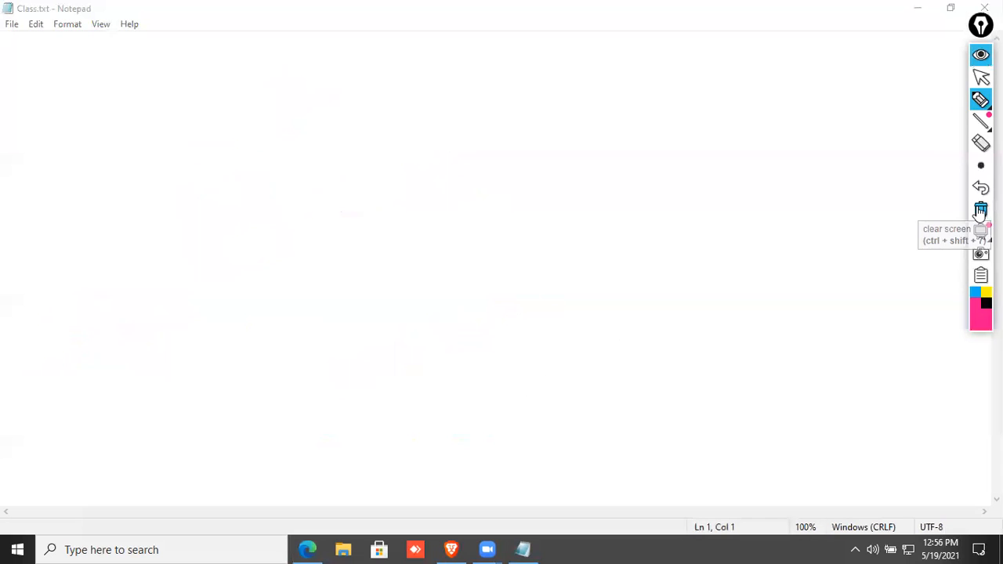
Hide the Epic Pen toolbar, minimize Notepad and launch VMware Workstation Pro from the desktop.
left_click(980, 56)
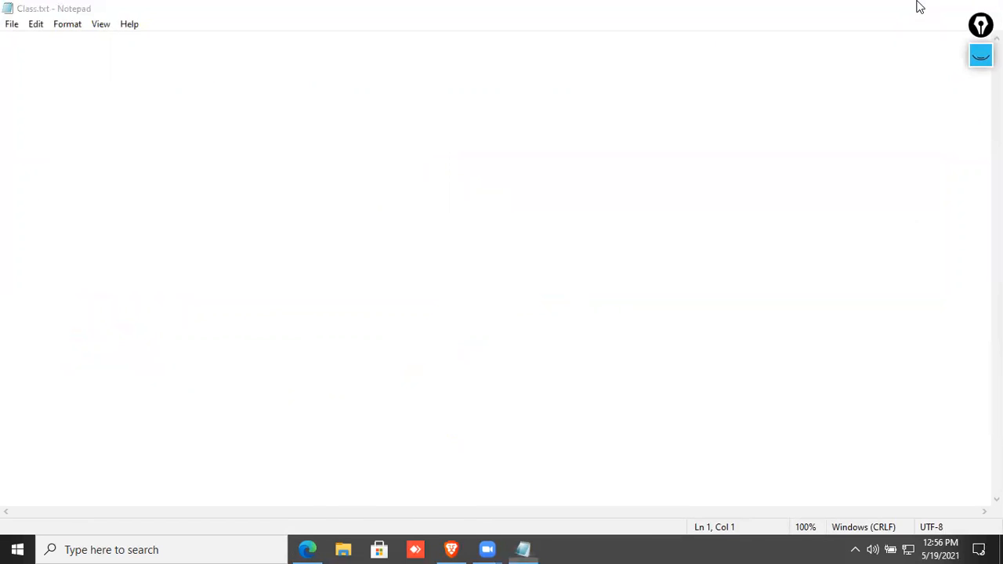
left_click(921, 7)
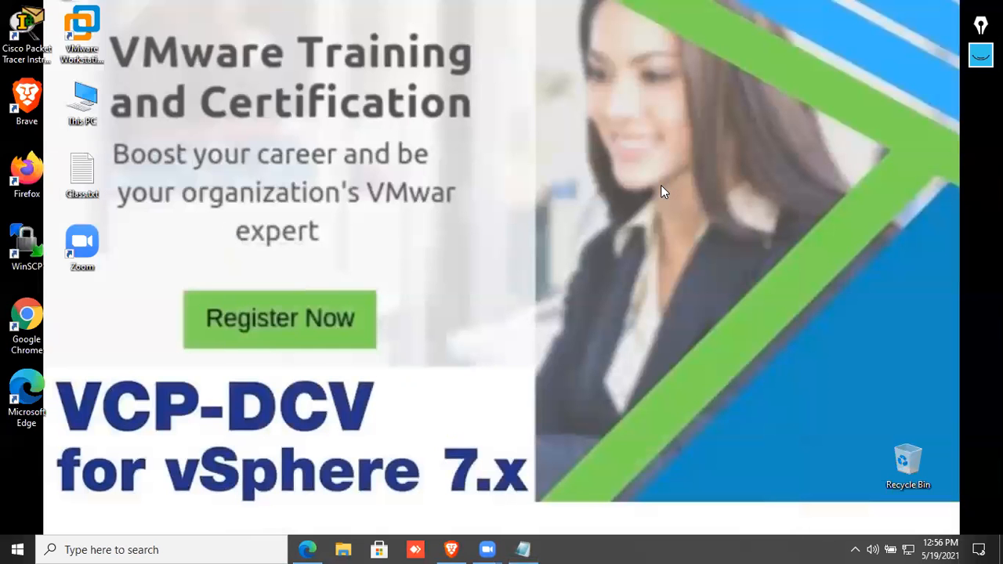
left_click(98, 56)
left_click_drag(149, 53, 525, 305)
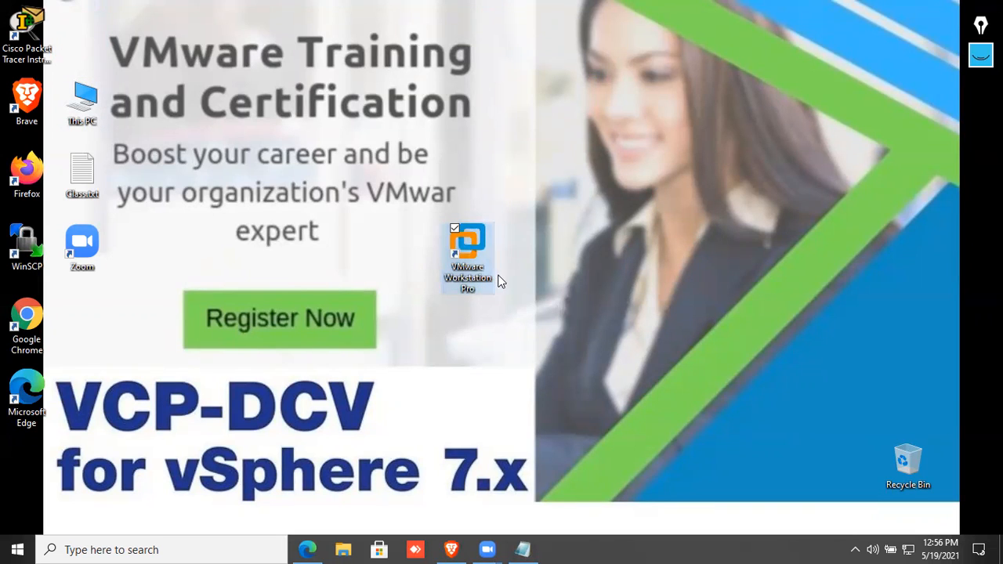
double_click(468, 269)
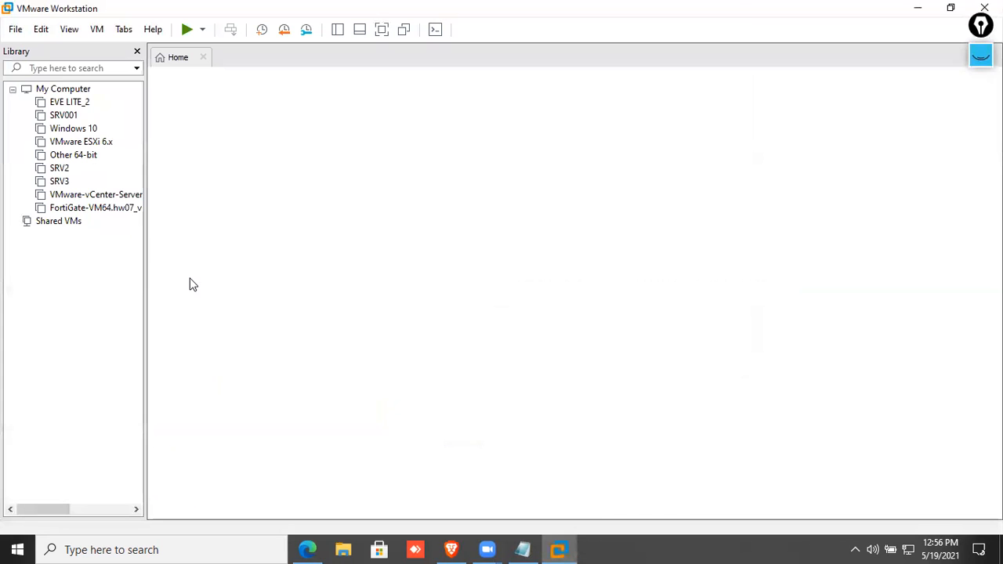
Close the vCenter Server appliance and VMware ESXi 6.x tabs and start a new virtual machine.
left_click(337, 64)
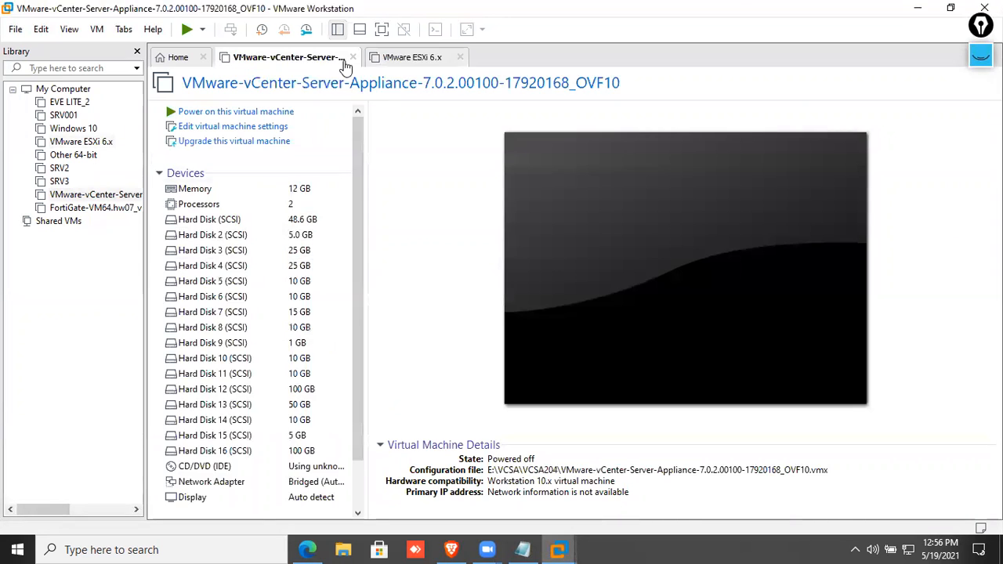
left_click(353, 58)
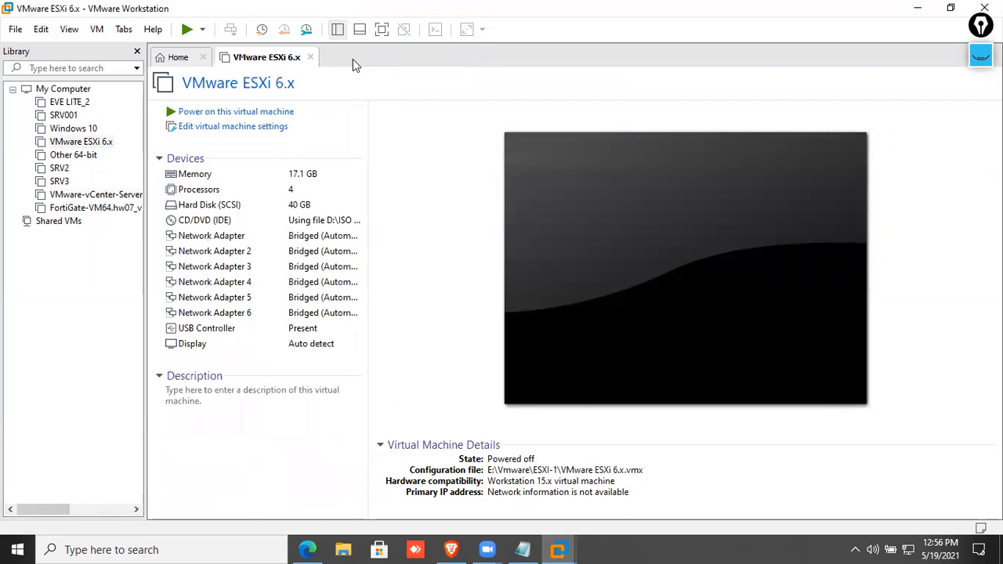
left_click(312, 59)
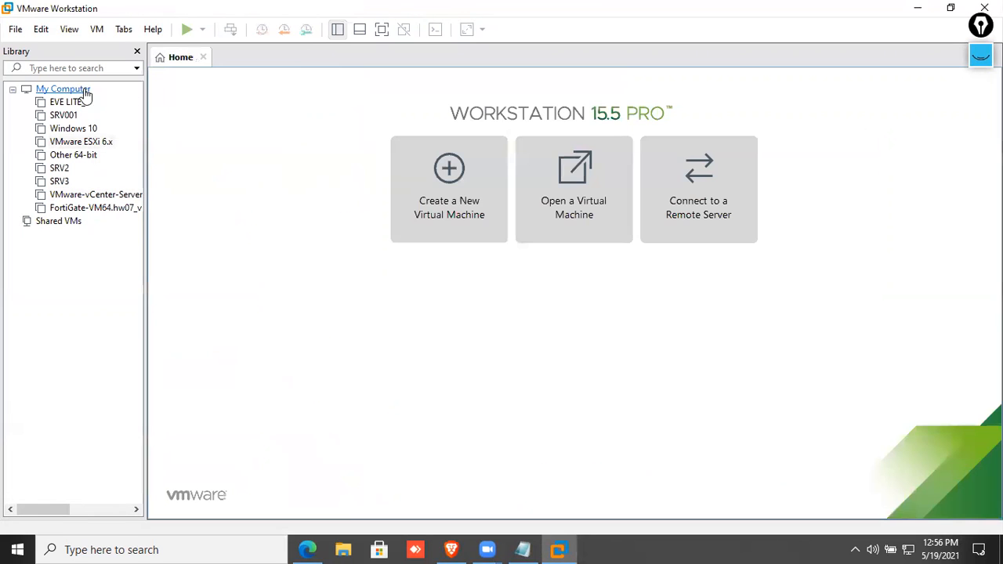
left_click(16, 31)
left_click(32, 51)
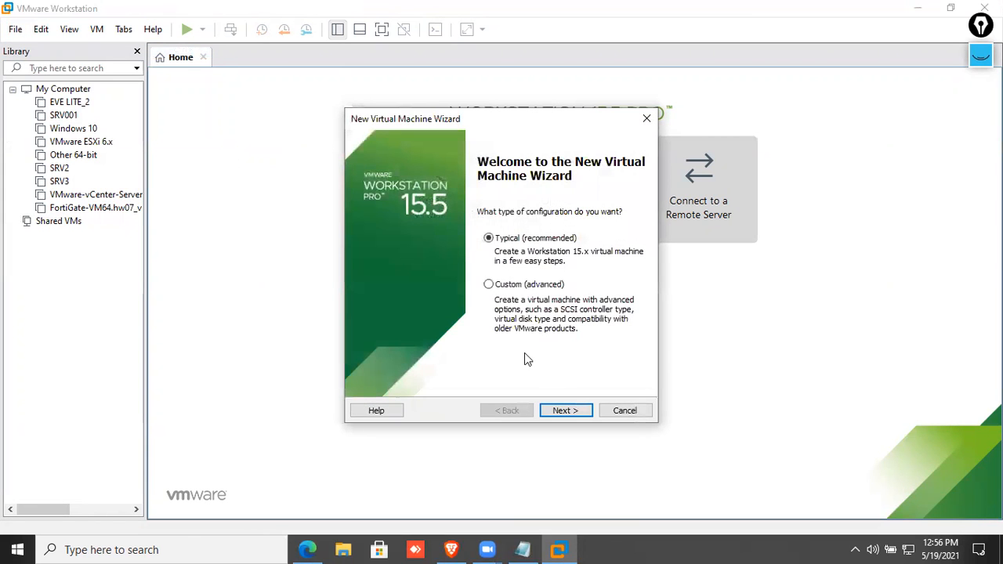
Choose the Typical setup with VMware ESX, version VMware ESXi 6.x, as the guest OS.
left_click(579, 414)
left_click(558, 409)
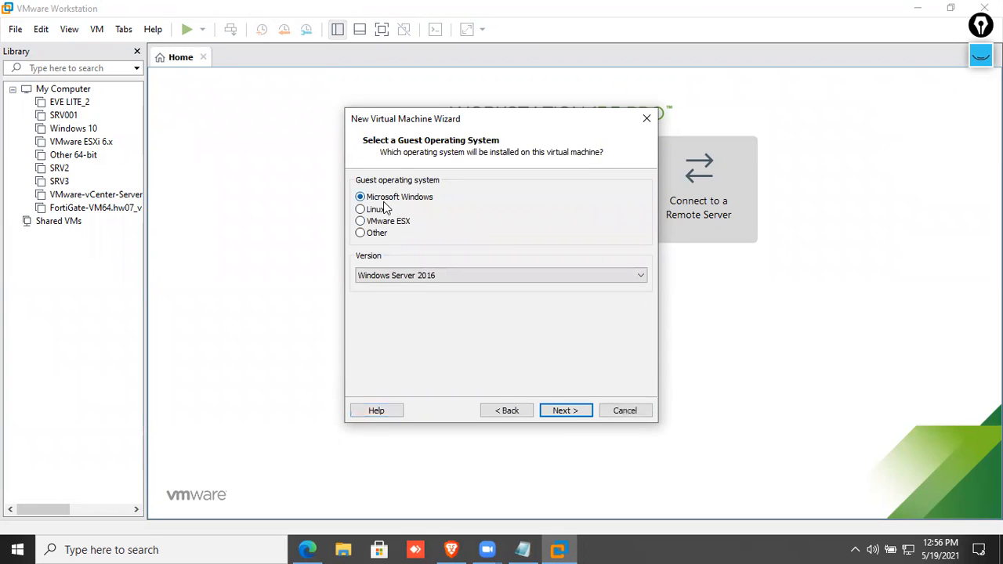
left_click(384, 223)
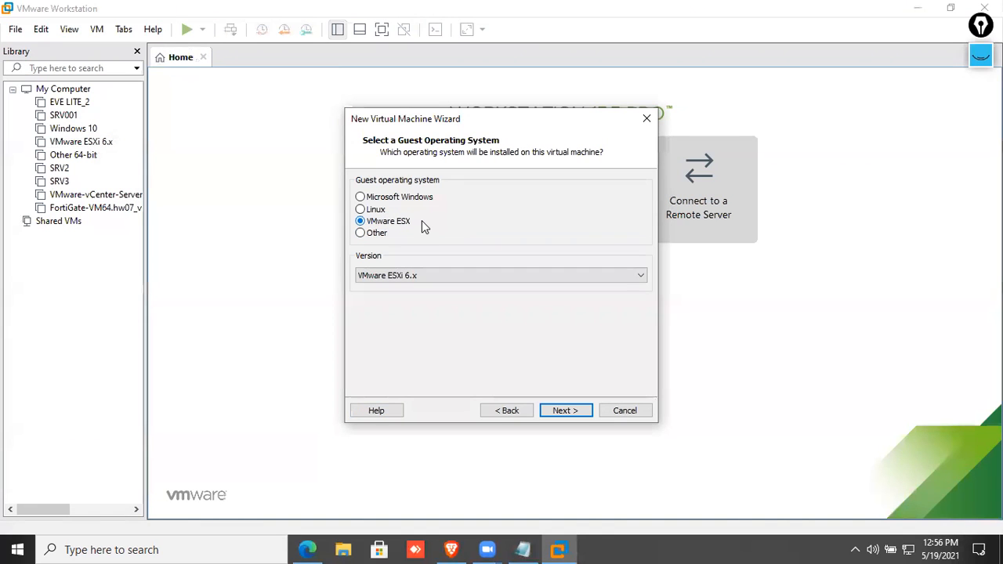
left_click(438, 275)
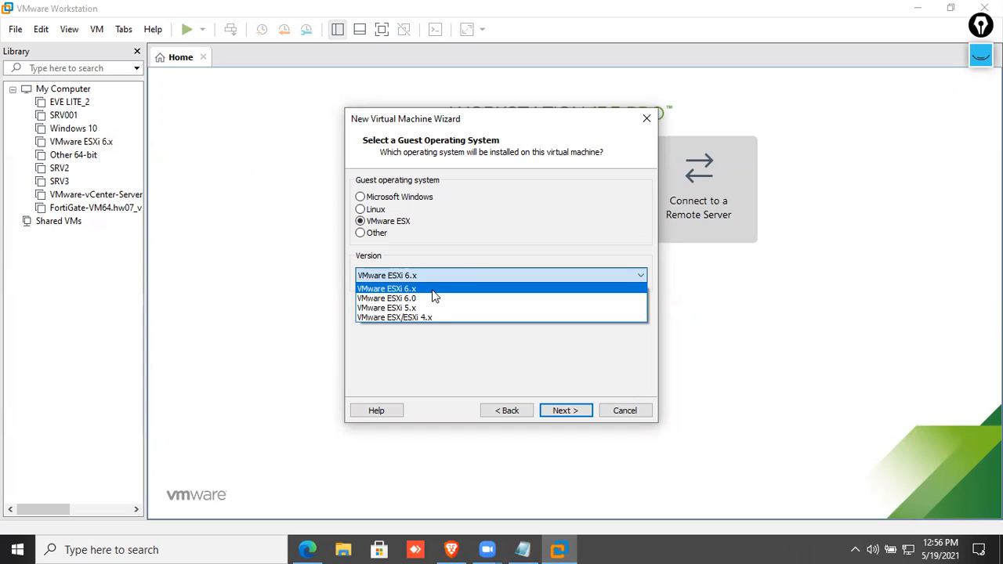
left_click(437, 288)
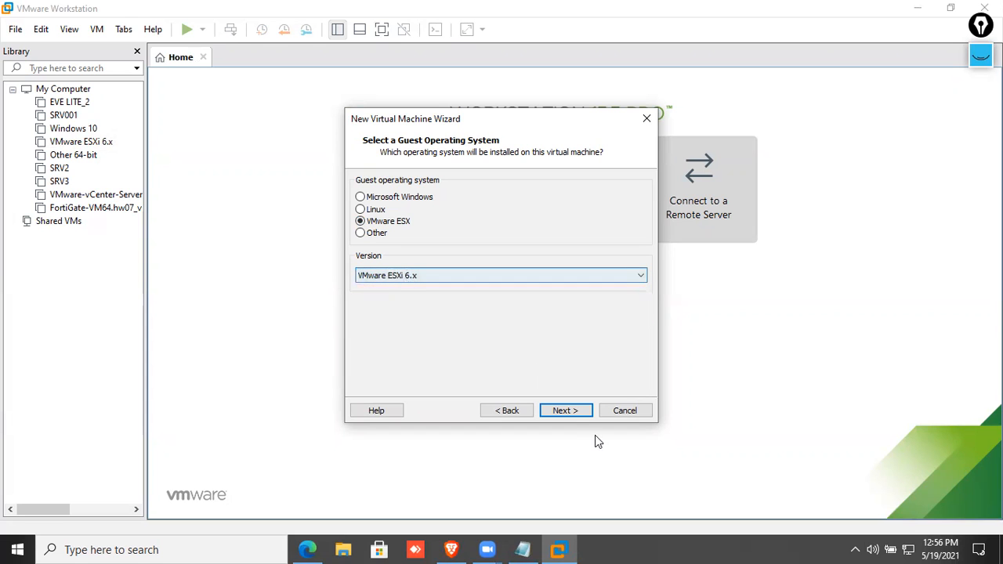
left_click(571, 411)
Store the VM in a new E:\ESXI2 folder and name it VMware ESXi 7.X.
left_click(601, 240)
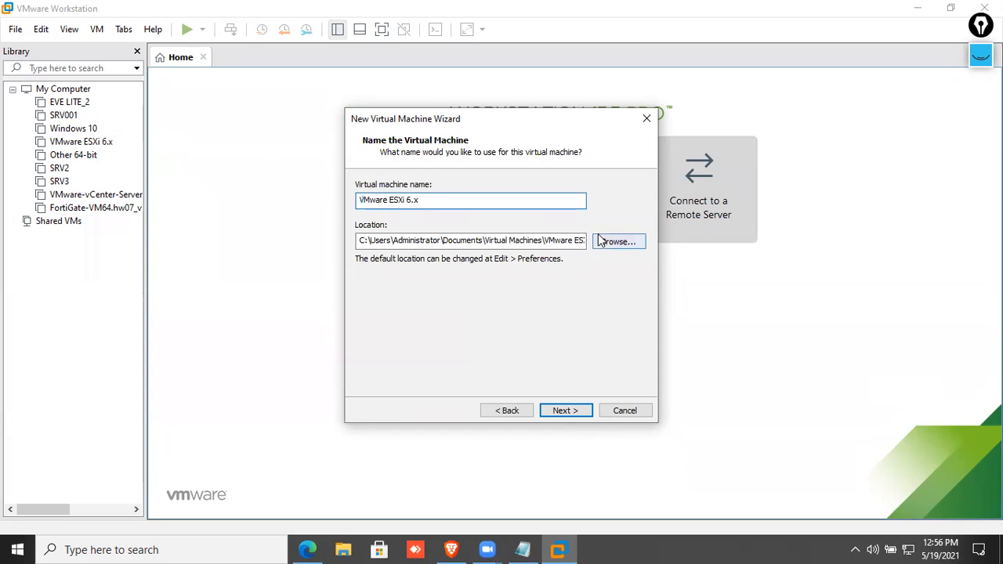
scroll(456, 275, "down", 5)
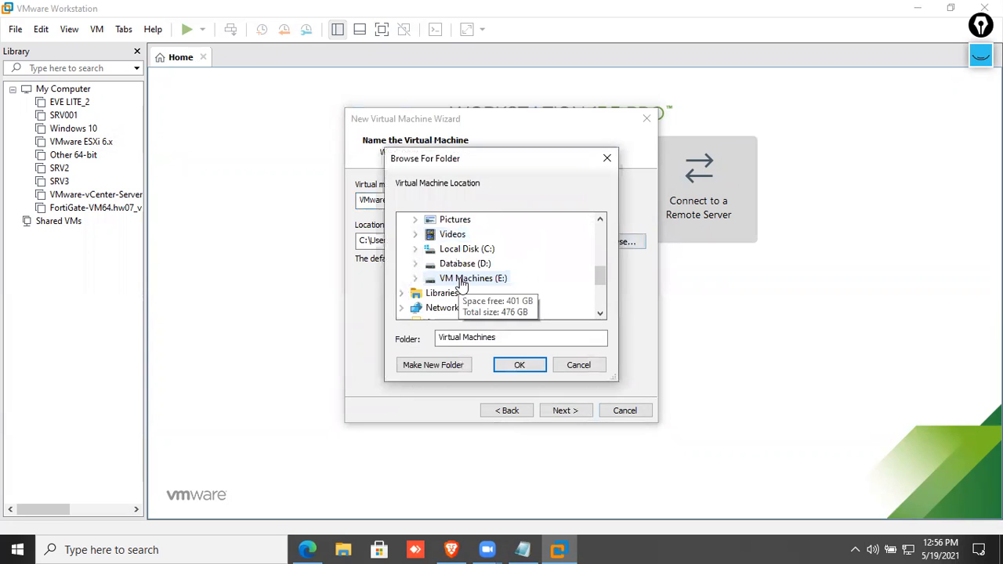
double_click(463, 277)
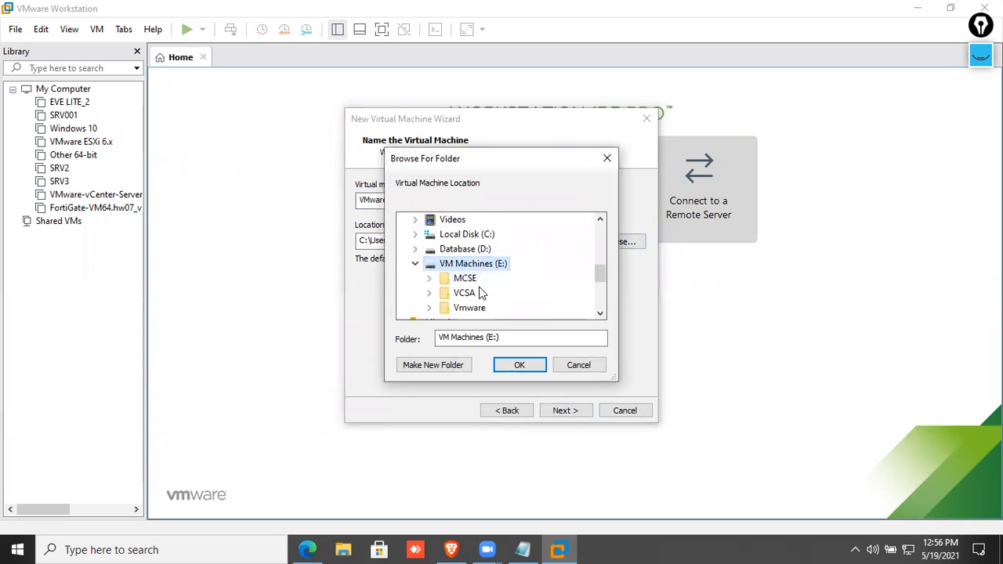
left_click(446, 365)
type("ESXI@")
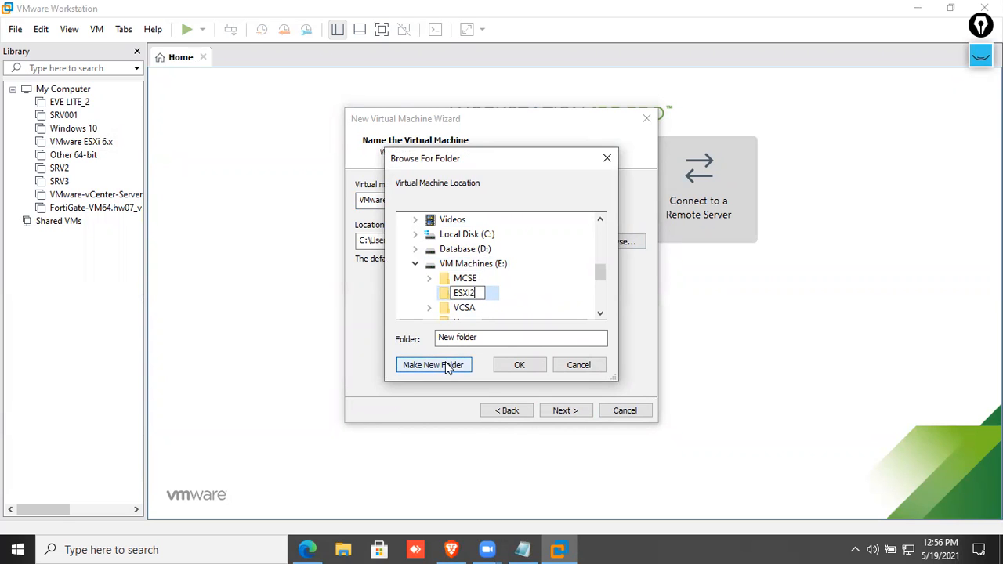
key("Return")
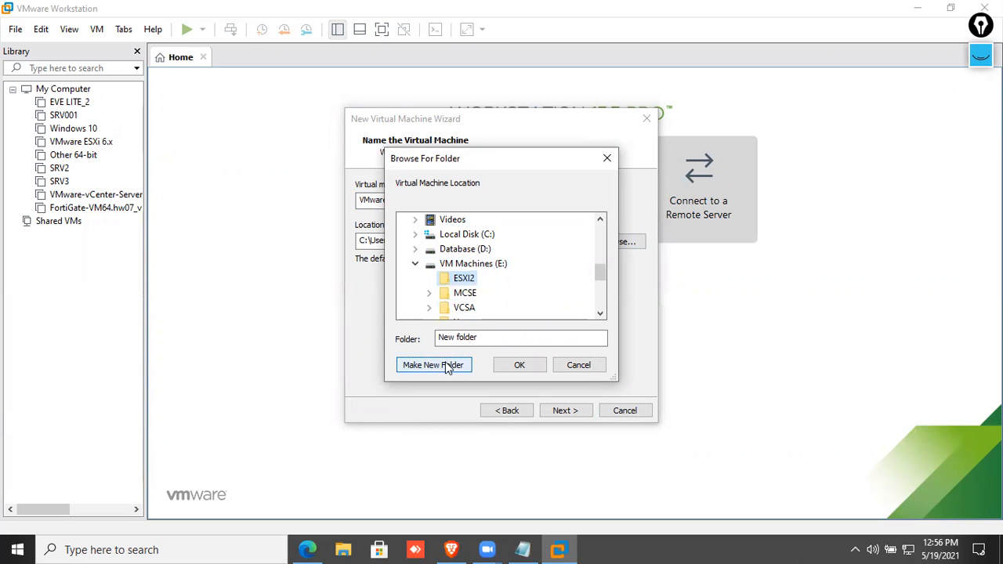
left_click(511, 369)
left_click(448, 204)
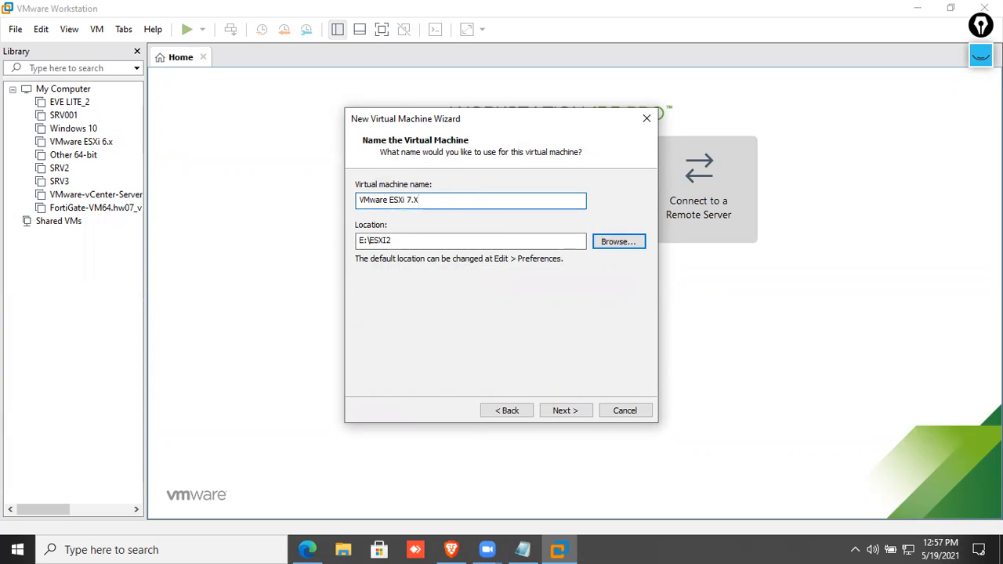
type("7.X")
Keep the 40 GB disk as a single file and open hardware customization.
left_click(567, 410)
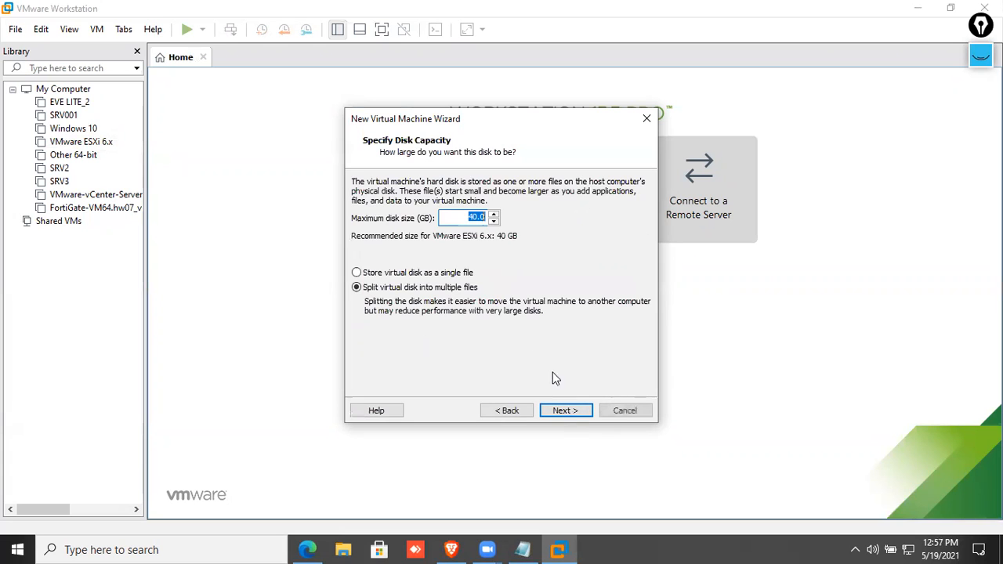
left_click(401, 274)
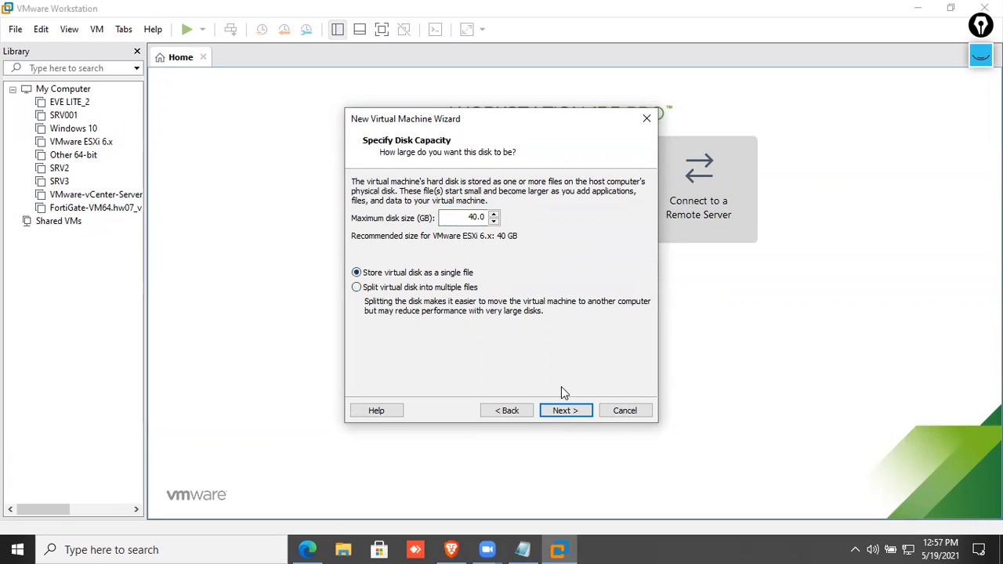
left_click(565, 410)
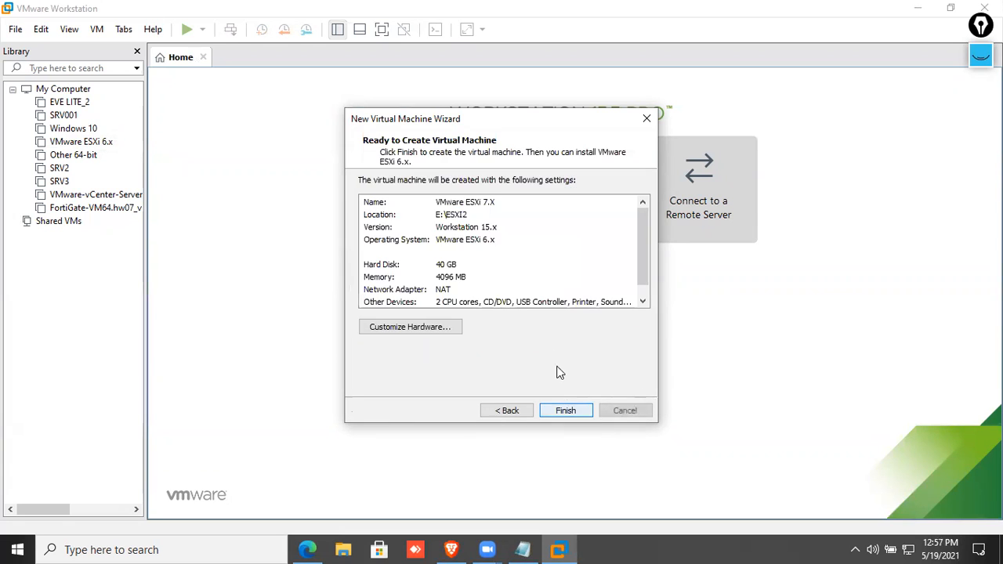
left_click(430, 329)
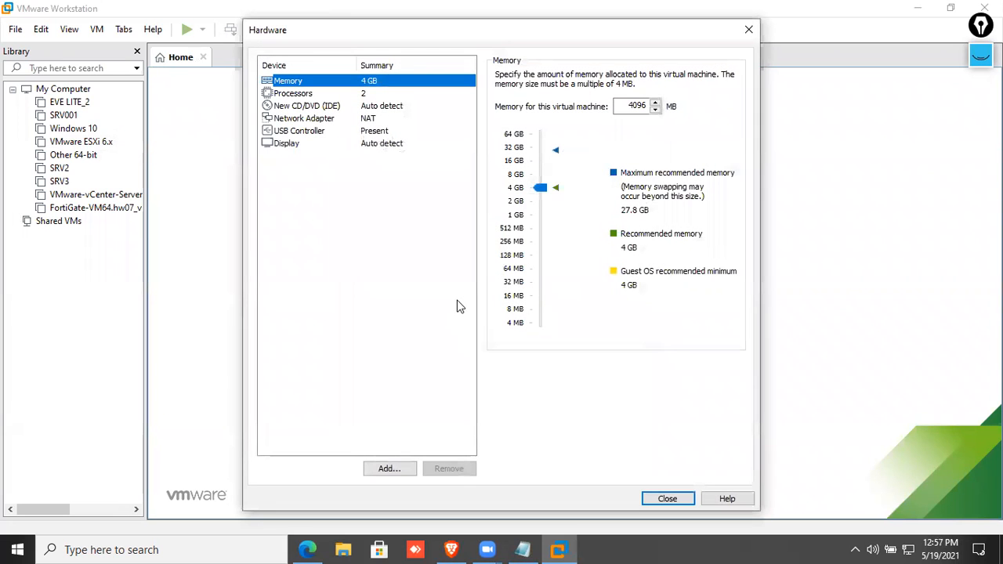
Set the VM's memory to 16 GB and processors to 4 cores each, 8 cores total.
left_click(539, 160)
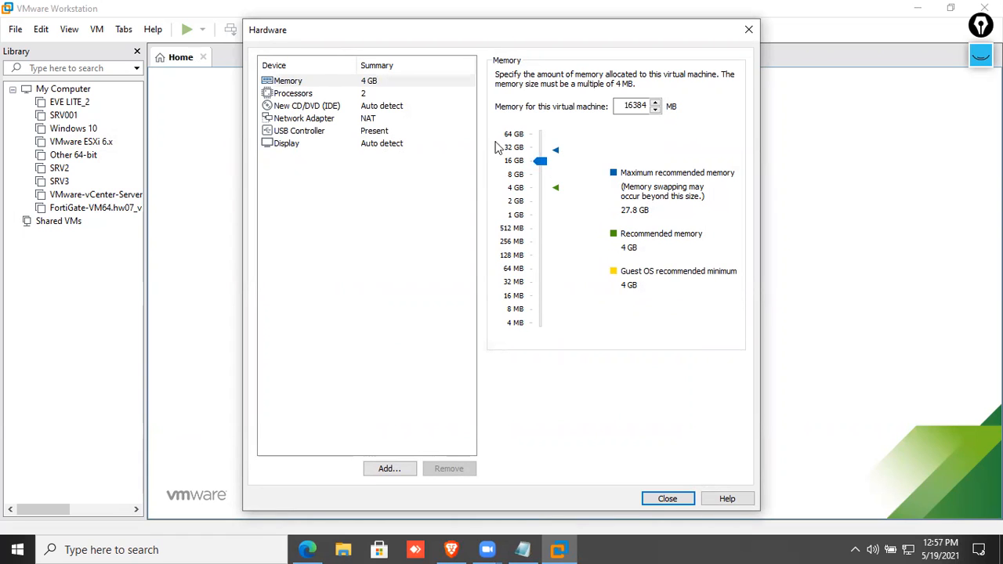
left_click(371, 95)
left_click(666, 96)
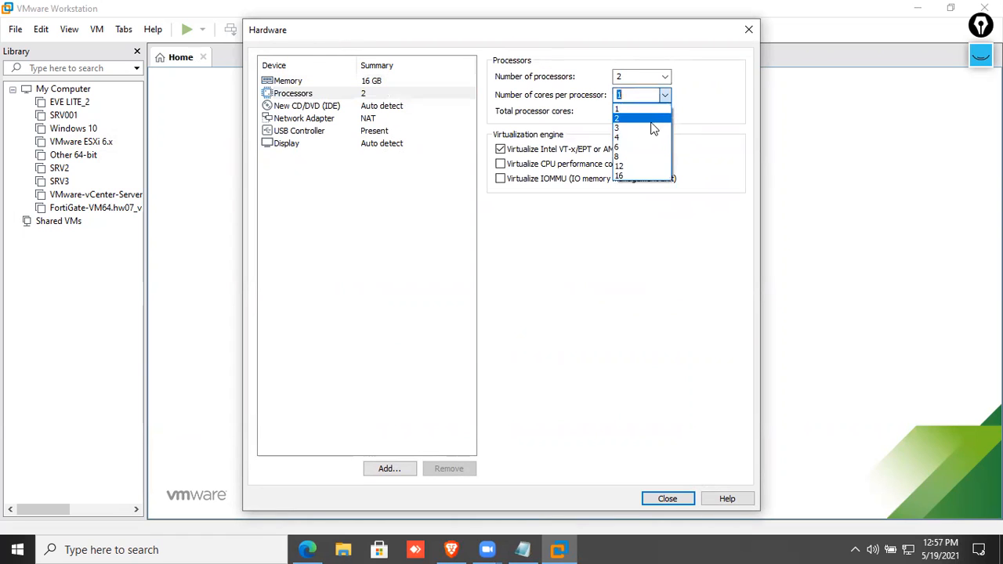
left_click(643, 147)
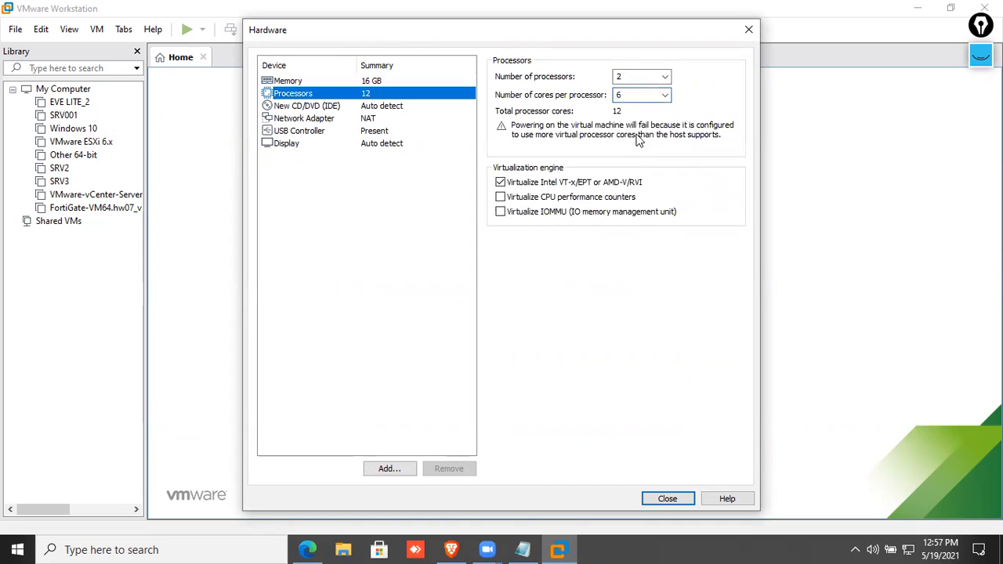
left_click(664, 97)
left_click(647, 133)
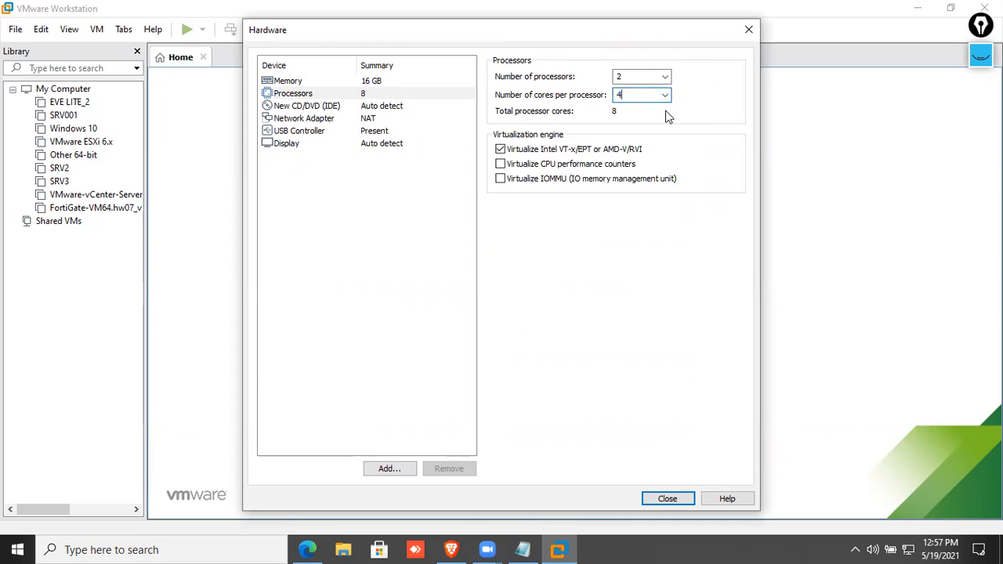
Switch the existing network adapter from NAT to bridged networking.
left_click(439, 119)
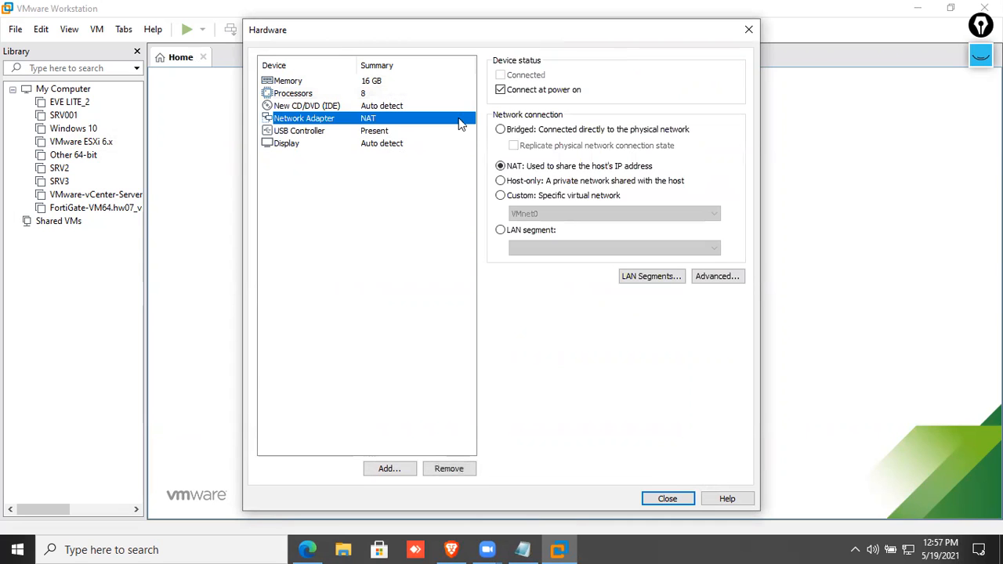
left_click(531, 135)
left_click(394, 185)
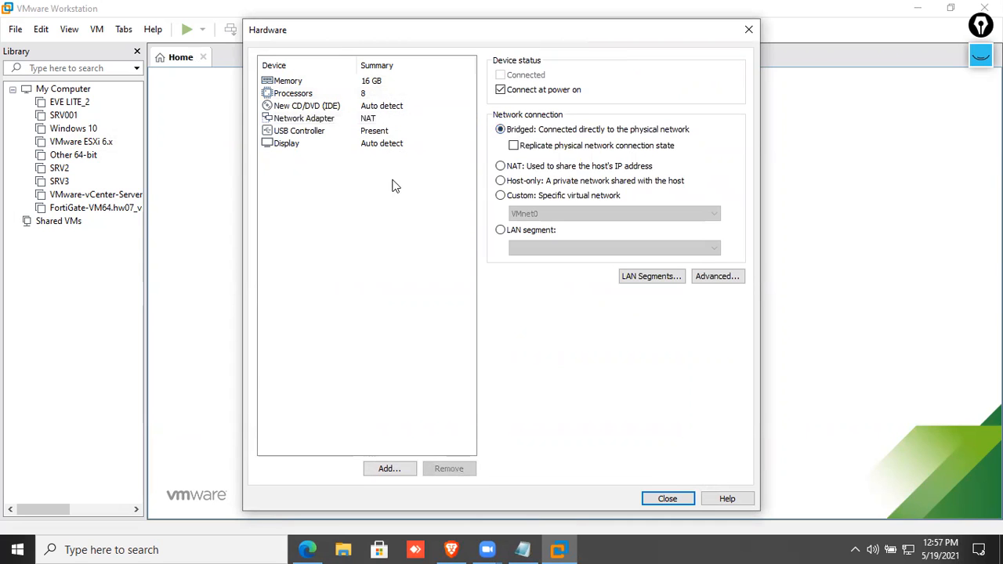
left_click(378, 131)
left_click(378, 120)
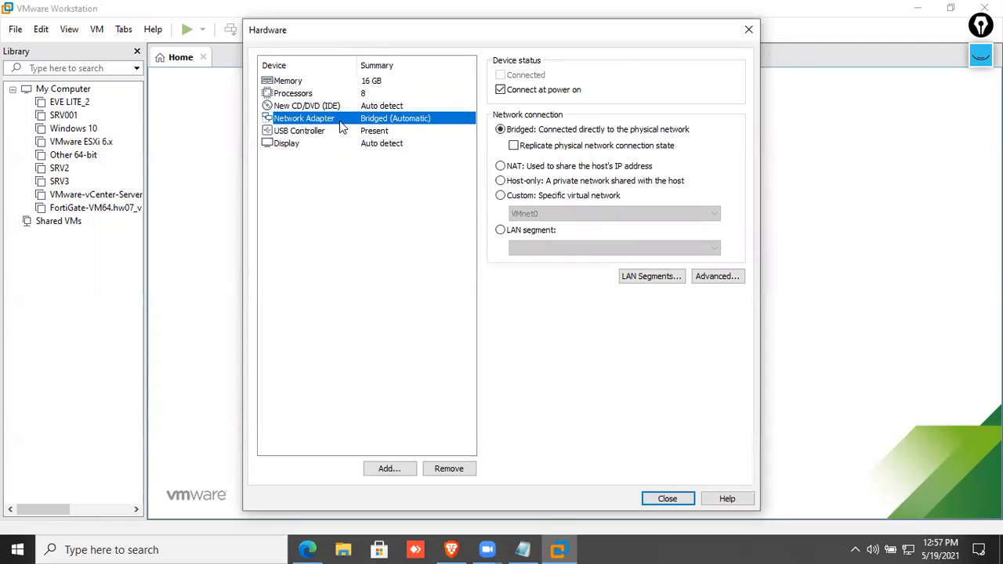
Add four more network adapters, bringing the VM to five in total.
left_click(388, 468)
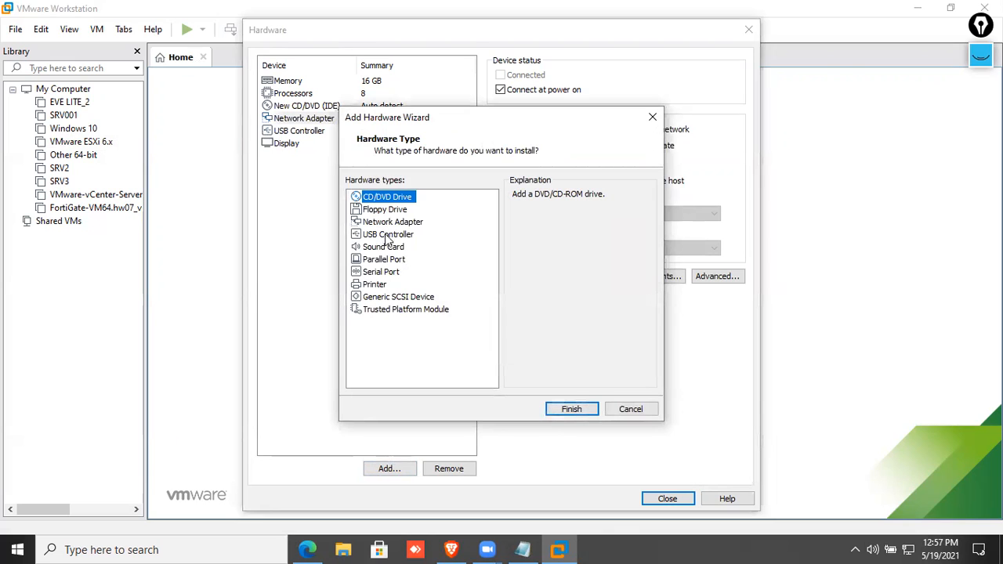
left_click(388, 223)
left_click(566, 409)
left_click(388, 469)
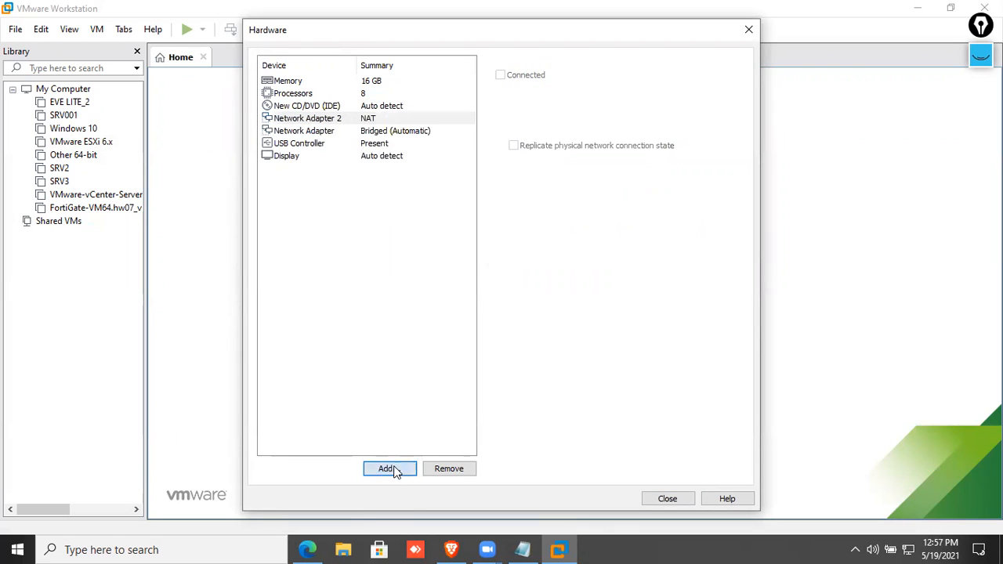
left_click(401, 234)
left_click(401, 224)
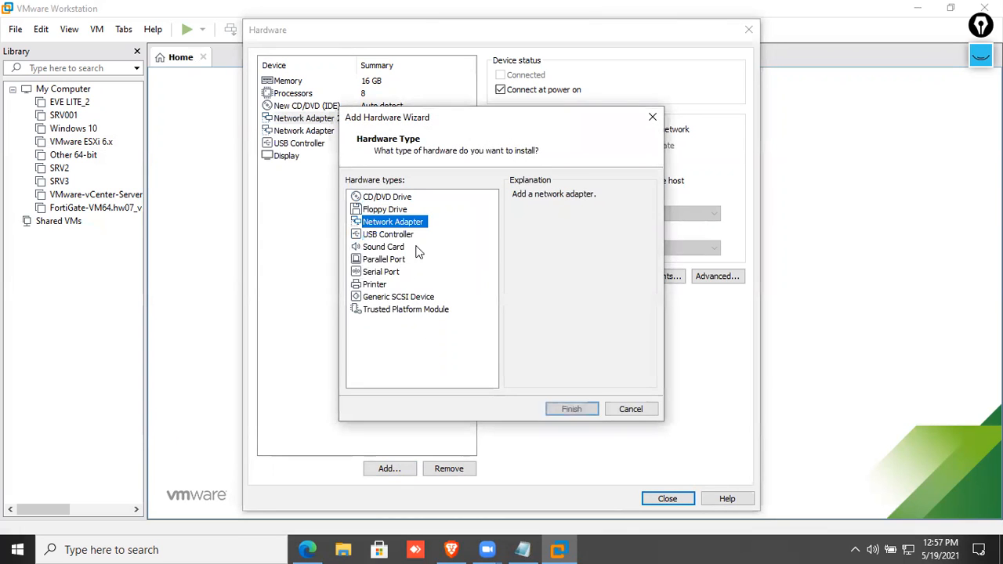
left_click(560, 410)
left_click(387, 469)
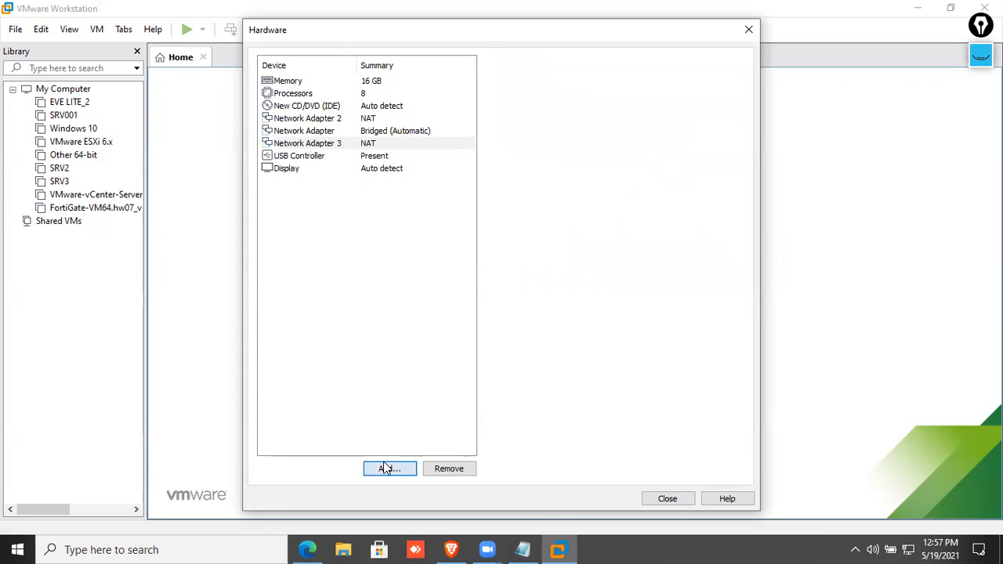
left_click(398, 223)
left_click(578, 409)
left_click(389, 469)
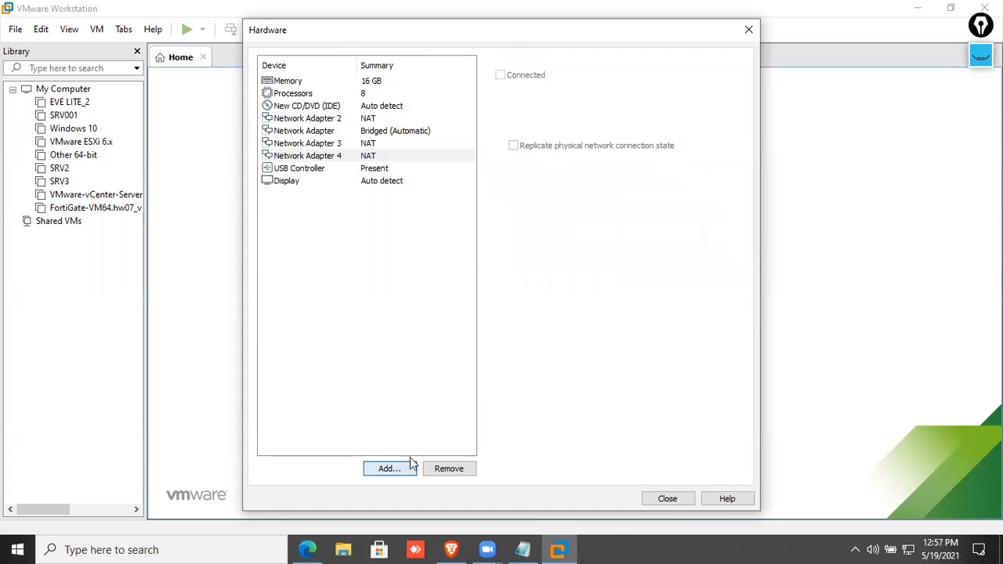
left_click(409, 222)
left_click(573, 411)
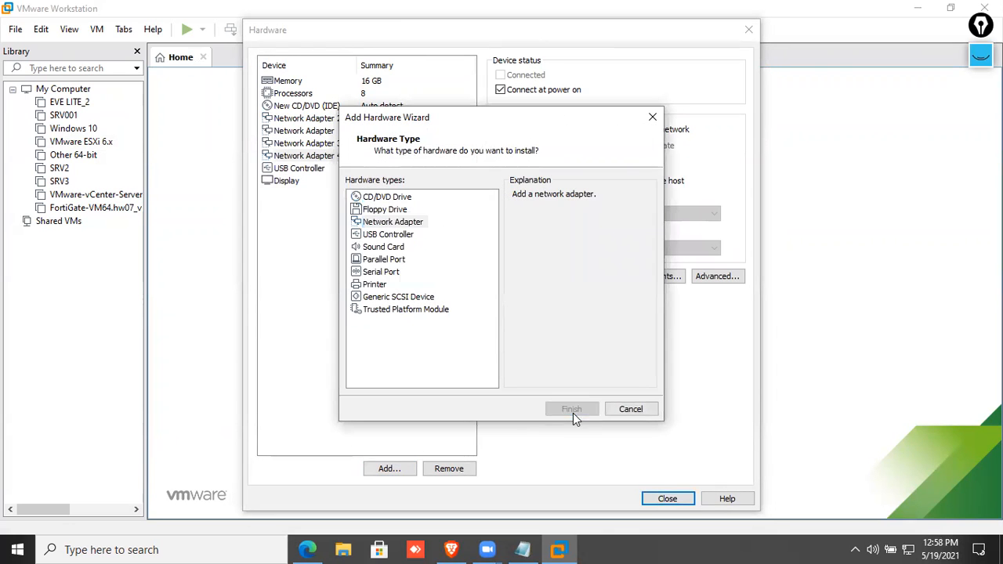
left_click(394, 473)
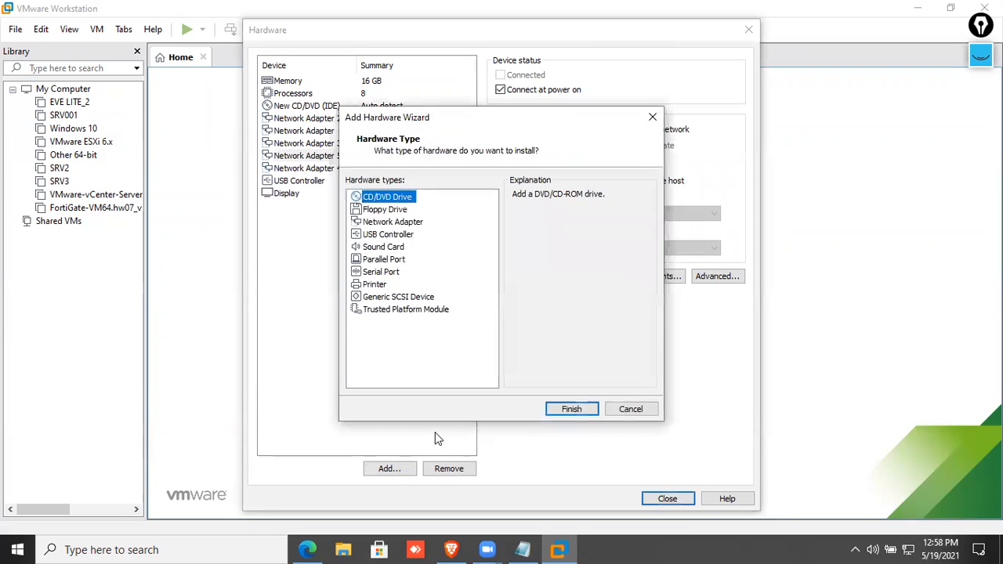
left_click(630, 410)
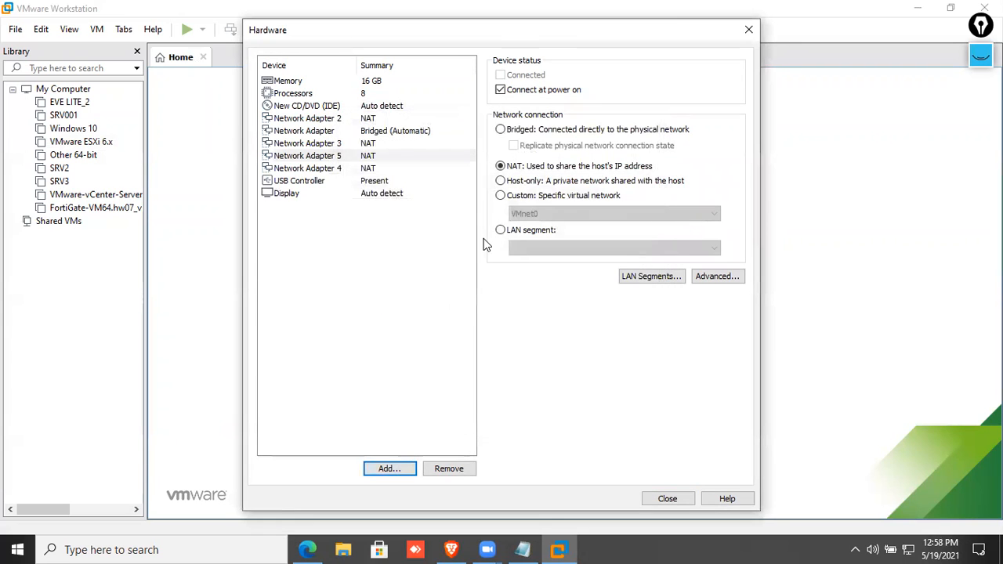
Set Network Adapters 2, 3, 4 and 5 to bridged networking and verify them.
left_click(446, 118)
left_click(528, 132)
left_click(408, 143)
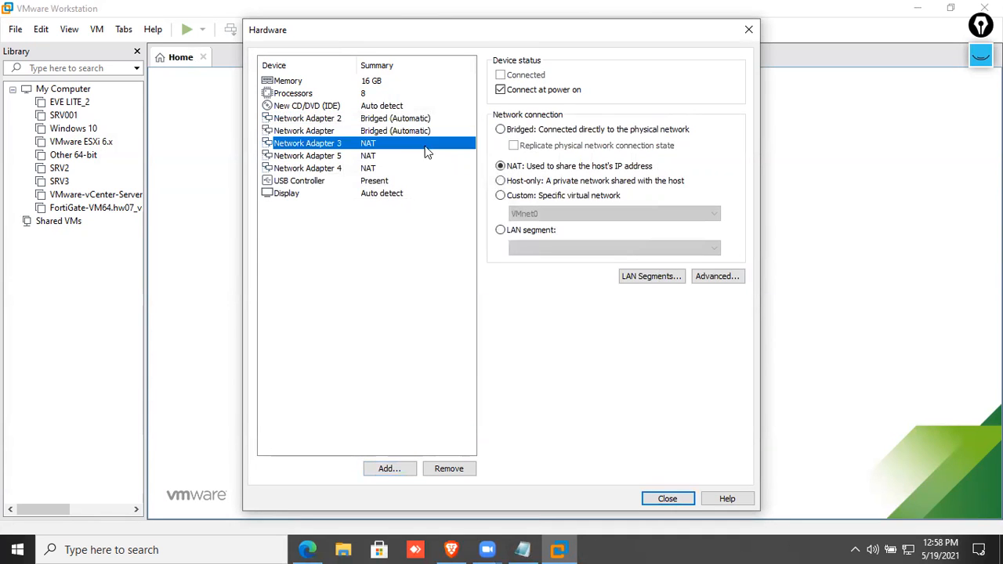
left_click(521, 130)
left_click(430, 157)
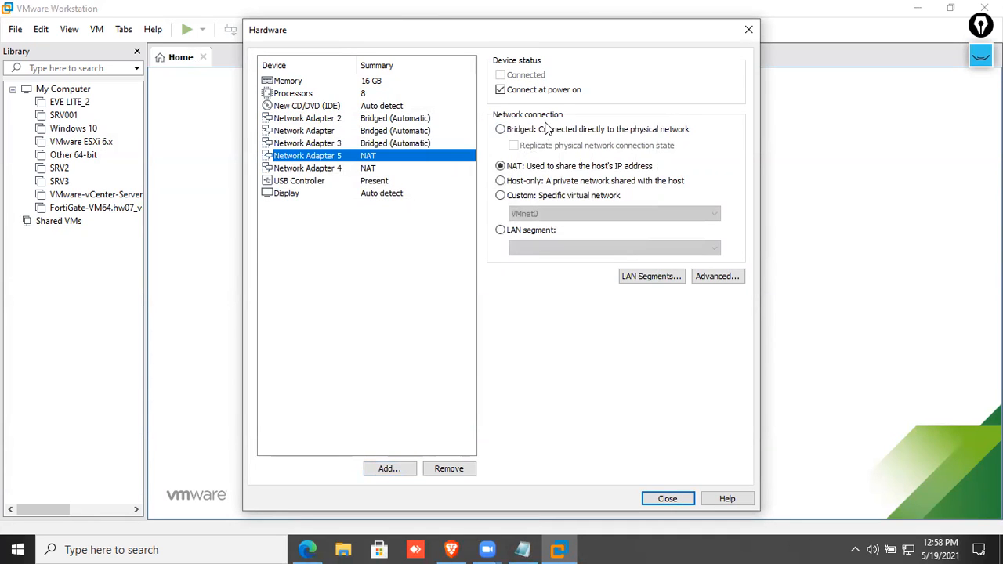
left_click(528, 131)
left_click(468, 168)
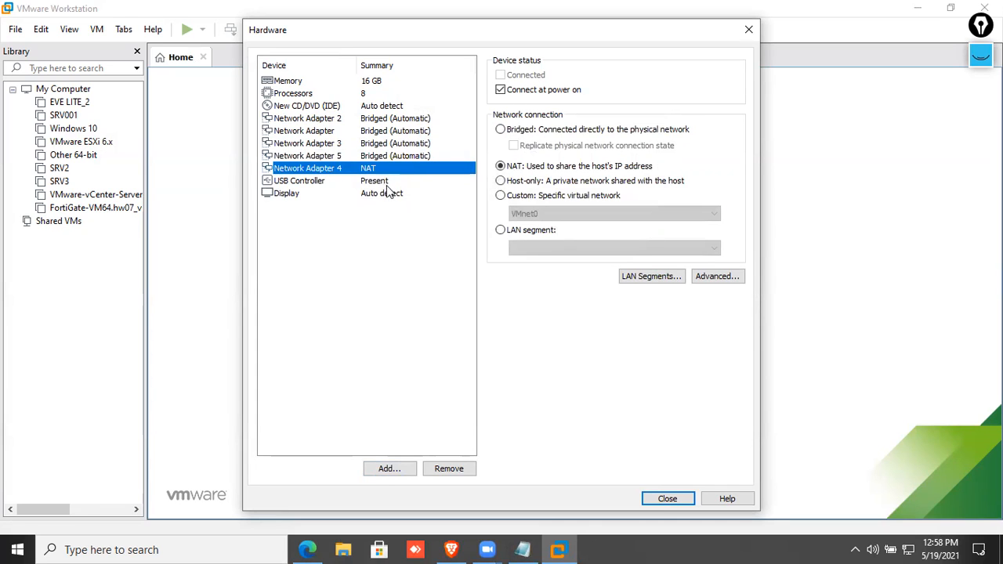
left_click(520, 131)
left_click(418, 181)
left_click(411, 168)
left_click(406, 144)
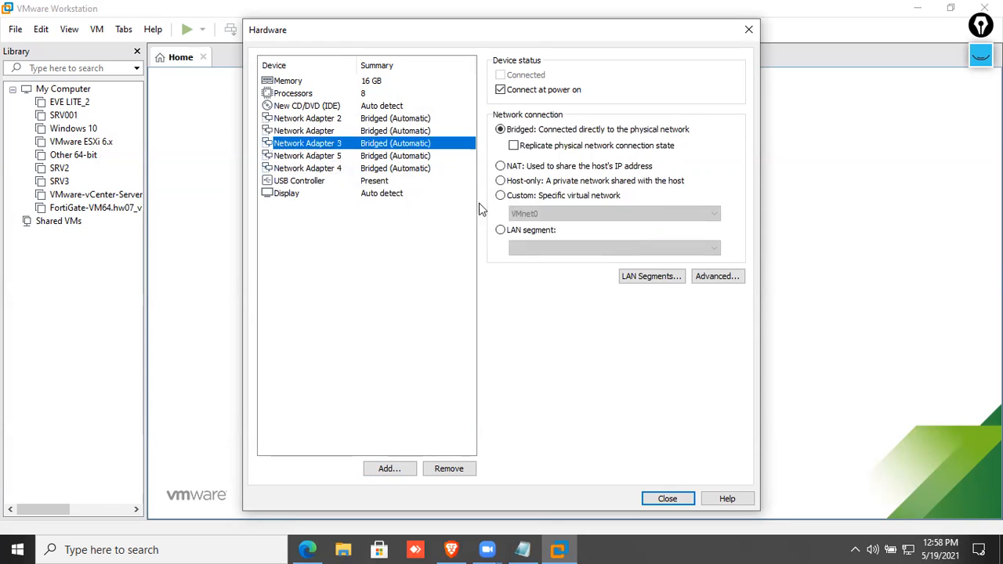
Annotate the network connection options with pen notes like SAN, LAN segment, H.A and AWS, then clear them.
left_click(980, 57)
left_click(981, 100)
mouse_move(427, 103)
left_mouse_down()
mouse_move(439, 116)
mouse_move(626, 114)
left_mouse_up()
mouse_move(436, 143)
left_mouse_down()
mouse_move(572, 160)
mouse_move(625, 179)
mouse_move(659, 146)
left_mouse_up()
mouse_move(560, 201)
left_mouse_down()
mouse_move(667, 186)
mouse_move(619, 201)
left_mouse_up()
mouse_move(431, 156)
left_mouse_down()
mouse_move(480, 225)
mouse_move(454, 253)
left_mouse_up()
left_click_drag(457, 245, 474, 243)
mouse_move(475, 233)
left_mouse_down()
mouse_move(473, 255)
mouse_move(509, 254)
left_mouse_up()
left_click(480, 247)
mouse_move(381, 282)
left_mouse_down()
mouse_move(524, 270)
mouse_move(501, 279)
left_mouse_up()
left_click_drag(539, 235, 535, 227)
mouse_move(671, 162)
left_mouse_down()
mouse_move(568, 205)
mouse_move(635, 123)
left_mouse_up()
mouse_move(628, 63)
left_mouse_down()
mouse_move(537, 100)
mouse_move(556, 68)
left_mouse_up()
mouse_move(981, 232)
left_click(981, 209)
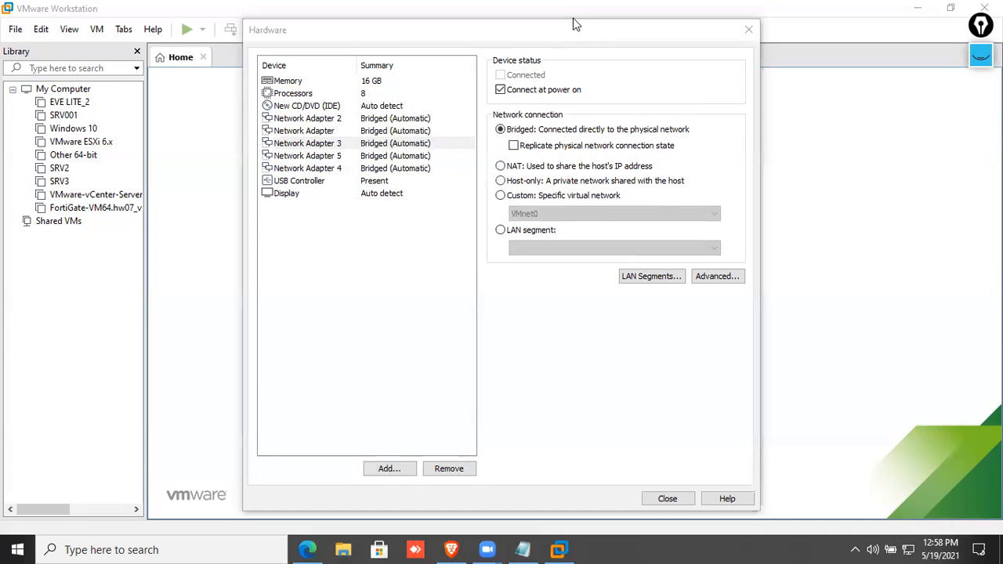
left_click(318, 106)
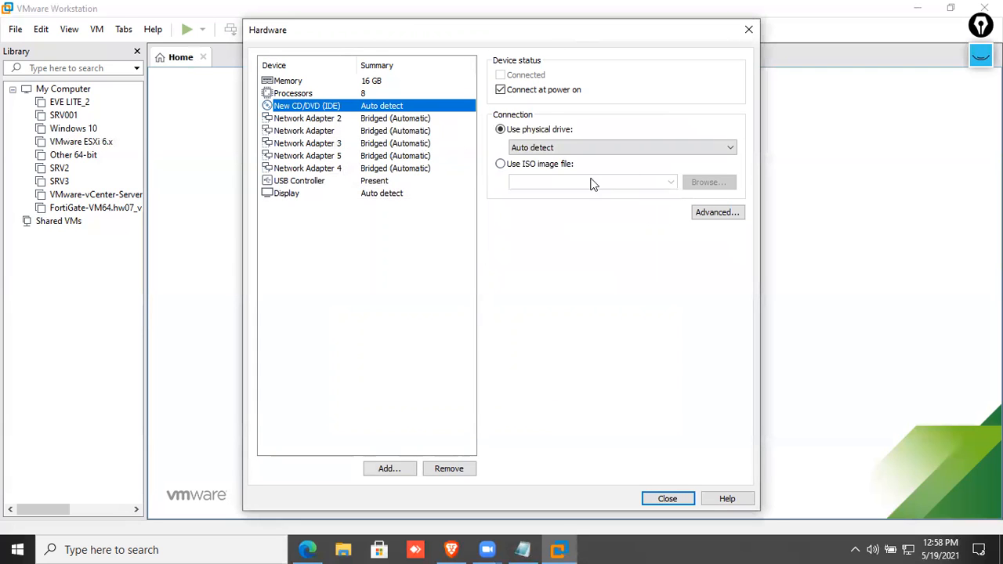
Point the CD/DVD drive at the VMware-VMvisor-Installer 7.0U2 ISO in D:\ISO Files and finish the wizard.
left_click(541, 167)
left_click(710, 184)
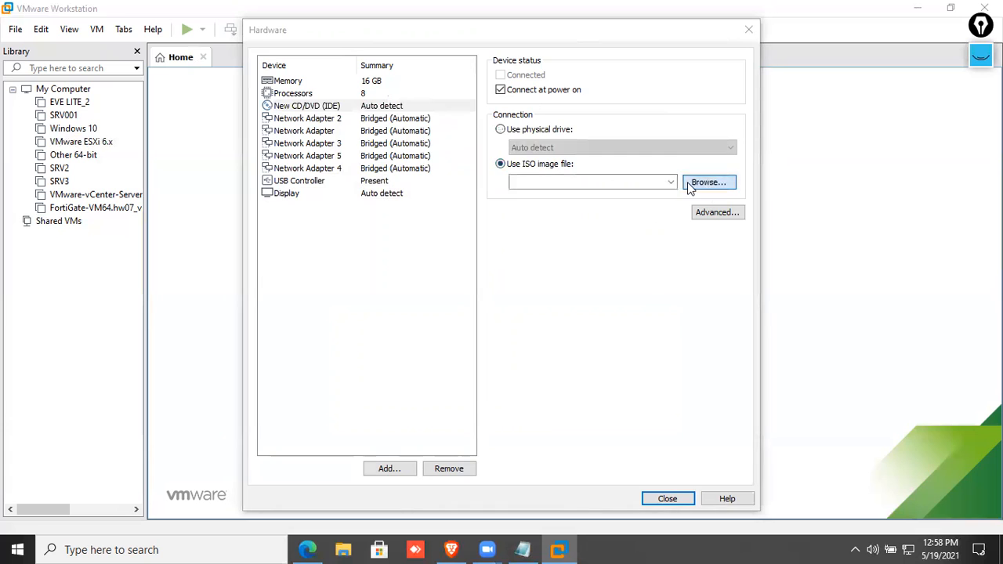
left_click(294, 298)
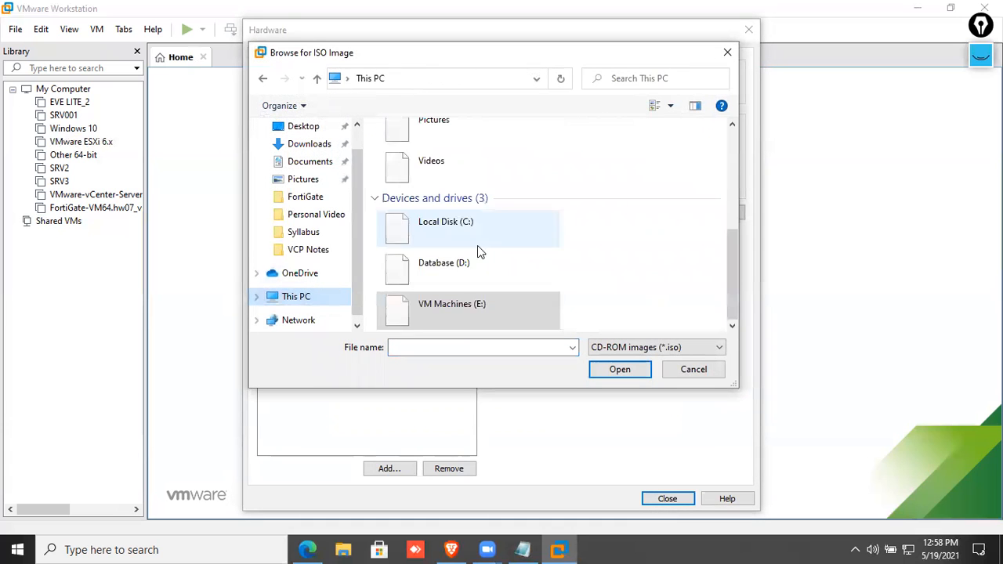
double_click(494, 266)
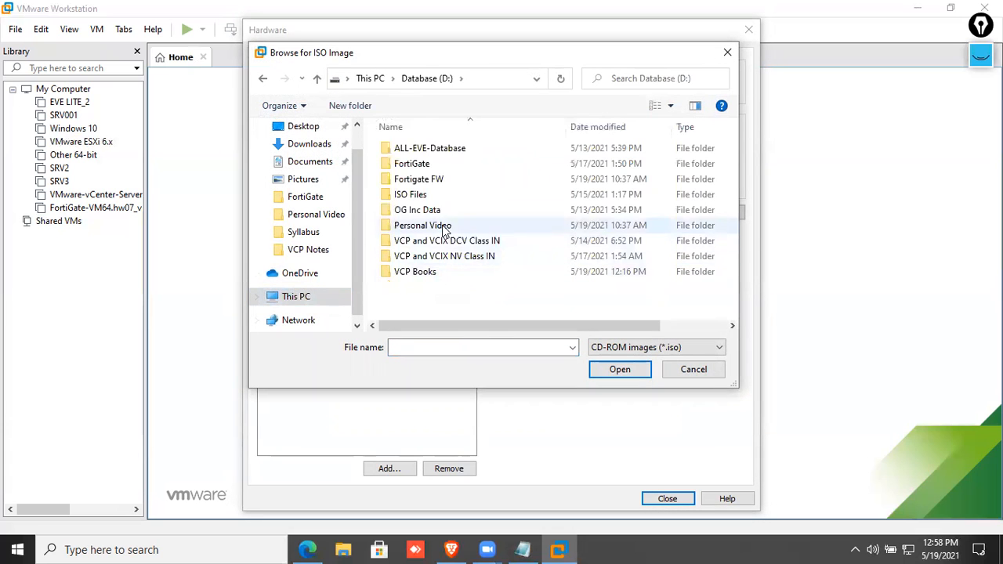
double_click(419, 196)
left_click(444, 209)
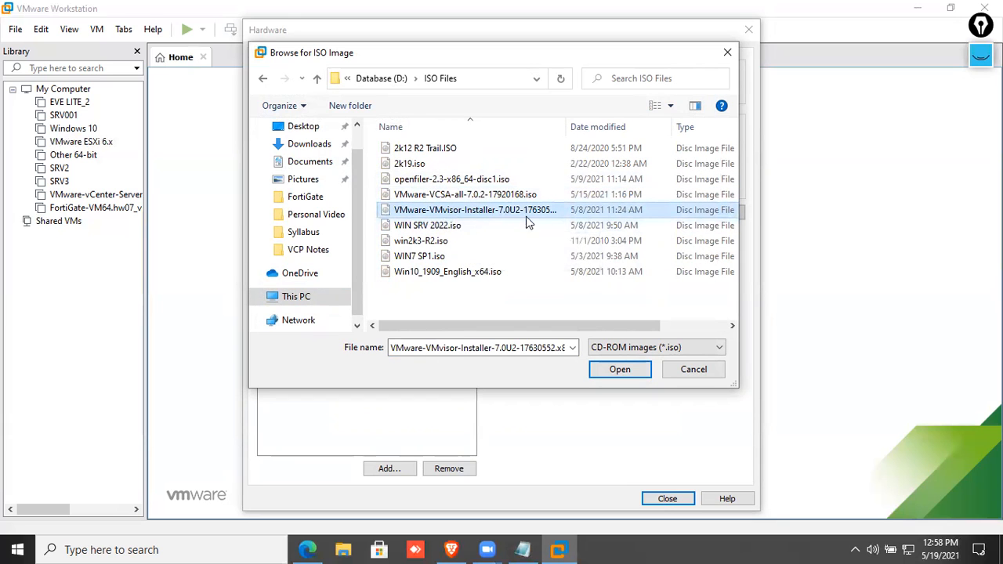
left_click(627, 373)
left_click(657, 497)
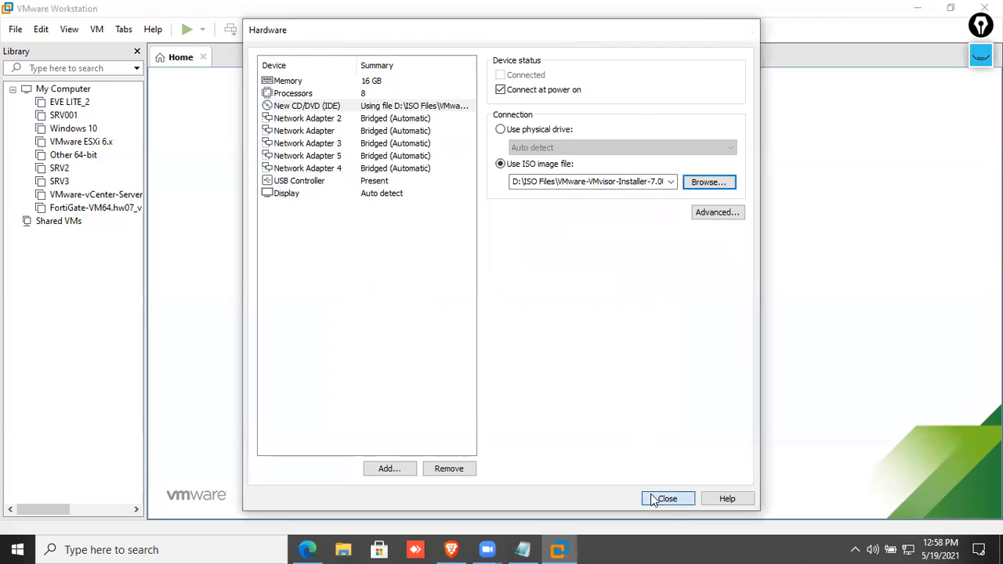
left_click(566, 413)
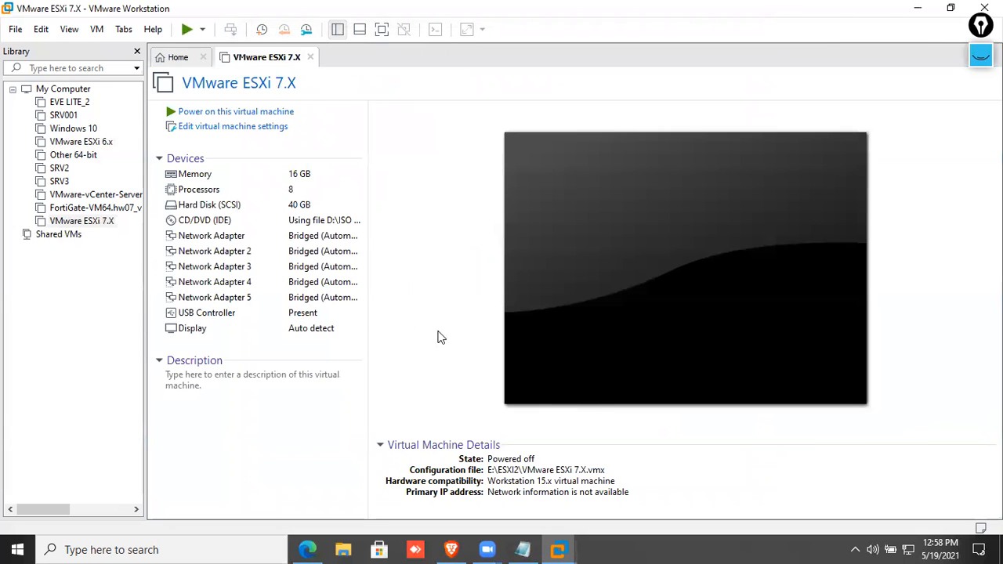
Power on the VMware ESXi 7.X VM and dismiss the installation hint bar as the installer loads.
left_click(259, 114)
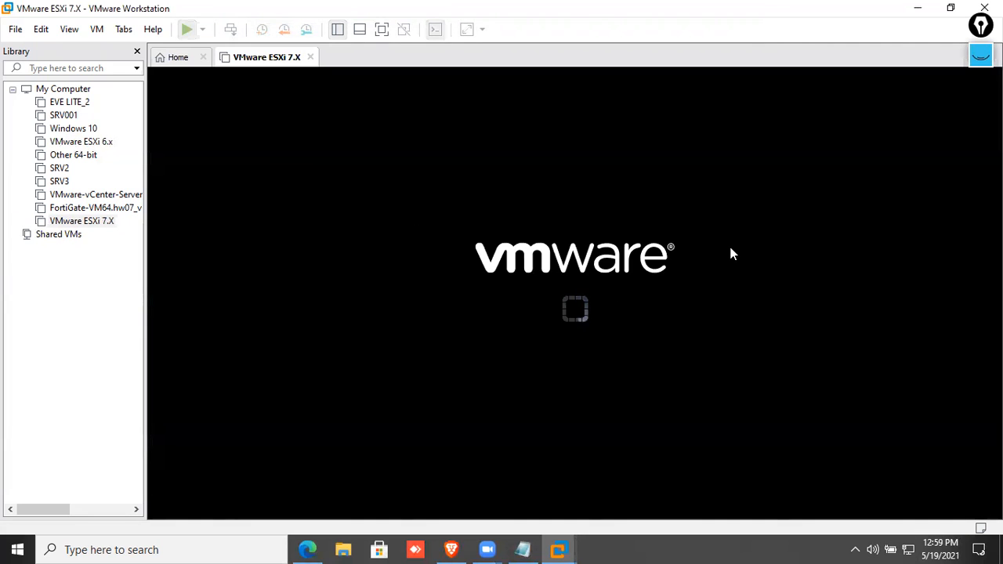
left_click(807, 322)
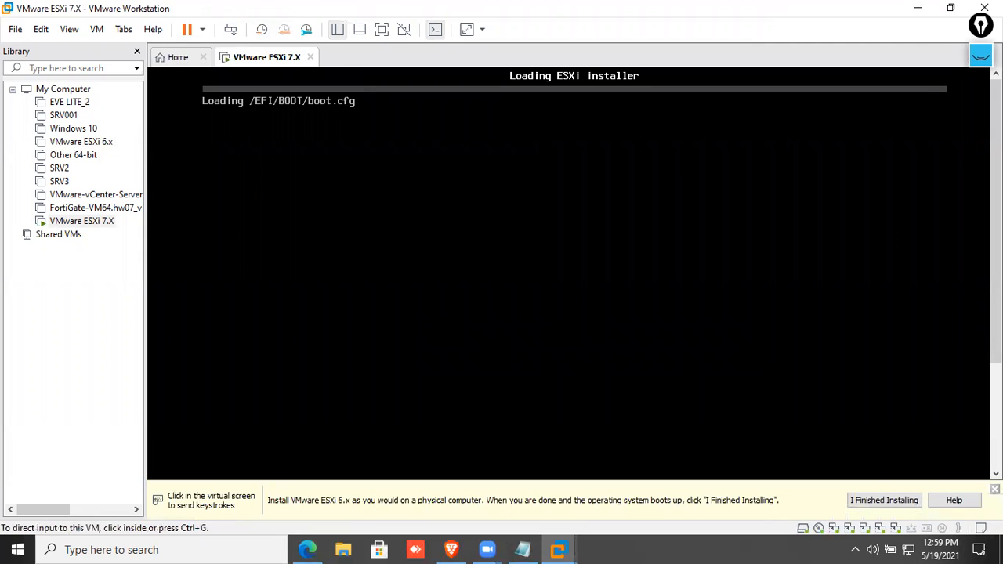
left_click(994, 490)
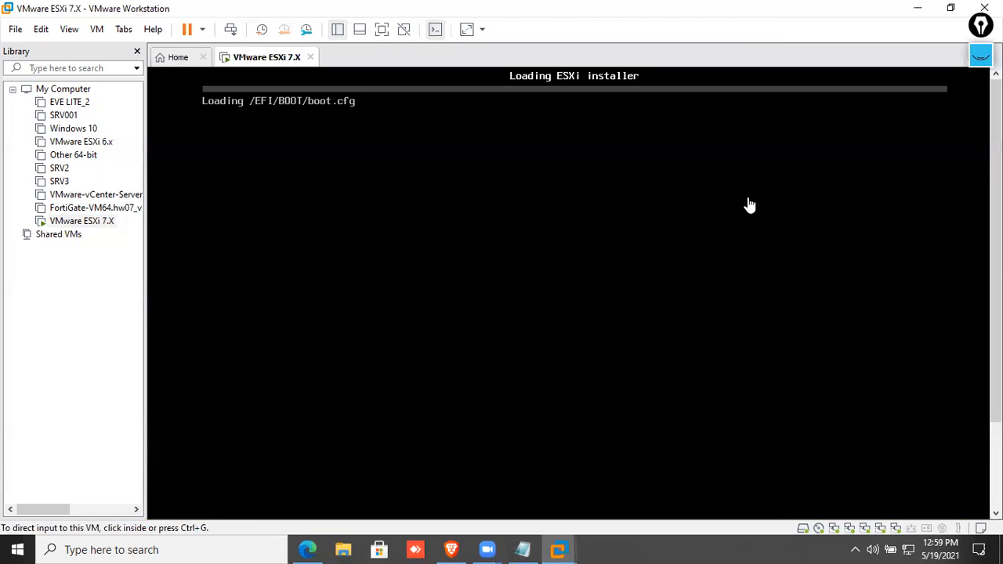
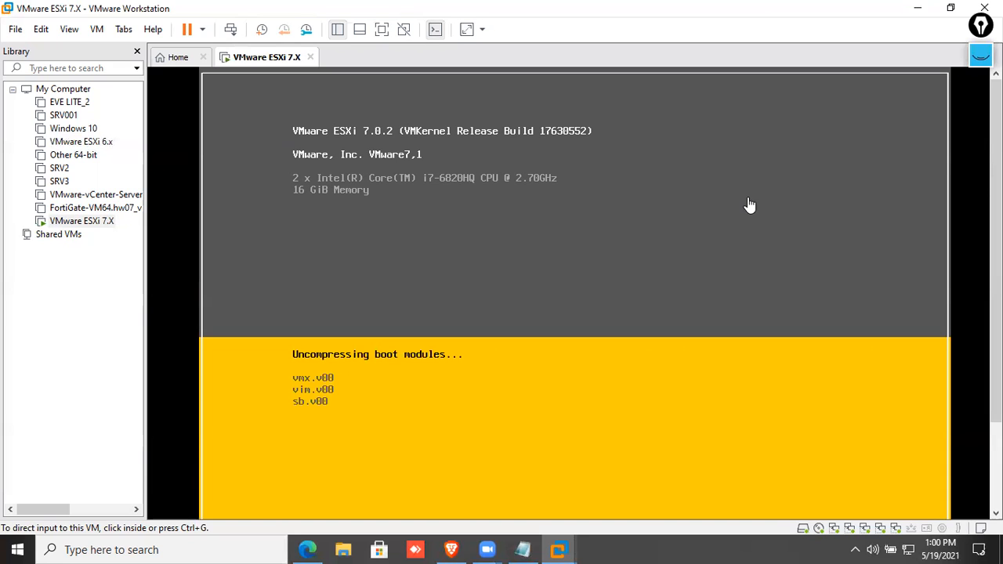
Handwrite and circle 'HBA' on screen with the annotation pen, then erase it.
left_click(981, 54)
left_click(980, 100)
left_click(916, 101)
left_click_drag(642, 192, 643, 224)
mouse_move(643, 207)
left_mouse_down()
mouse_move(657, 201)
mouse_move(657, 225)
mouse_move(665, 215)
left_mouse_up()
mouse_move(667, 191)
left_mouse_down()
mouse_move(677, 213)
mouse_move(666, 215)
left_mouse_up()
mouse_move(696, 213)
left_mouse_down()
mouse_move(721, 205)
mouse_move(719, 195)
left_mouse_up()
mouse_move(615, 250)
left_mouse_down()
mouse_move(743, 217)
mouse_move(645, 163)
left_mouse_up()
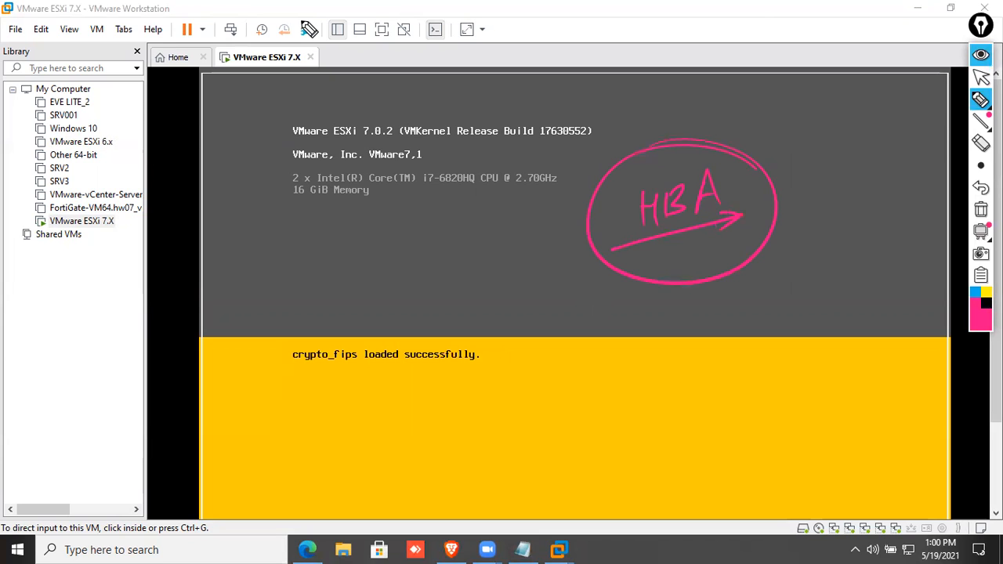
left_click(980, 209)
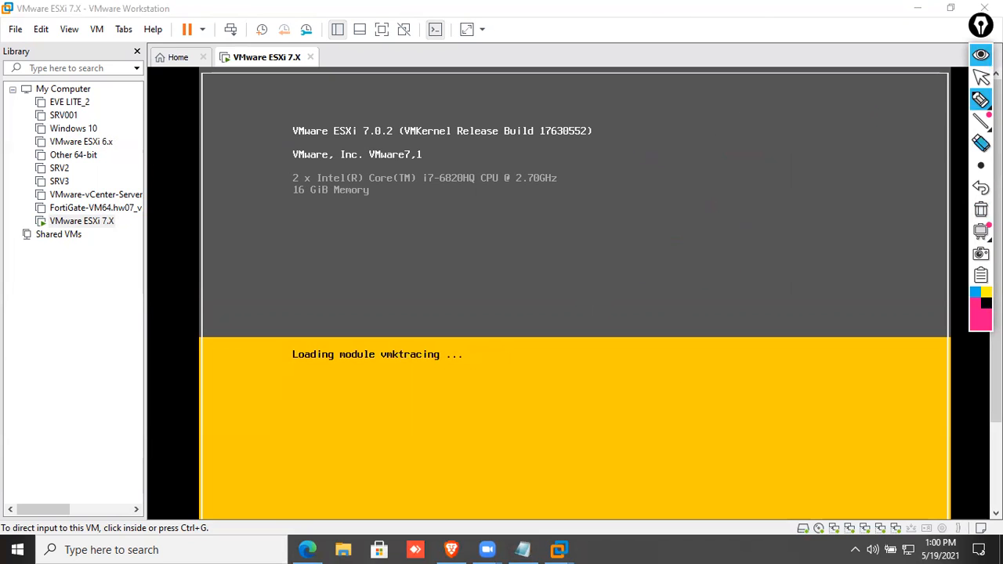
left_click(978, 75)
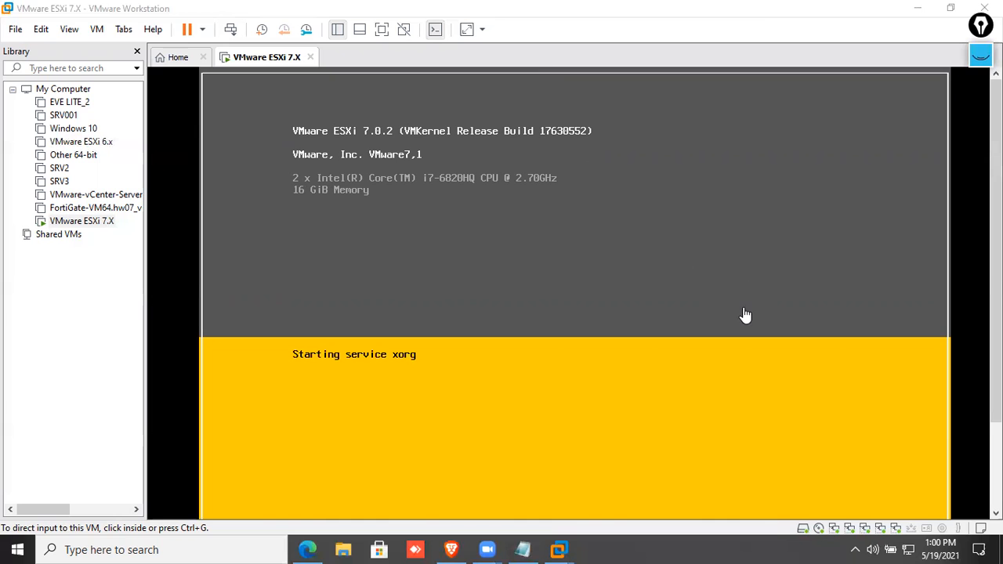
Power on the SRV001 virtual machine and place its tab ahead of the ESXi tab.
mouse_move(996, 349)
left_mouse_down()
mouse_move(996, 434)
mouse_move(996, 367)
left_mouse_up()
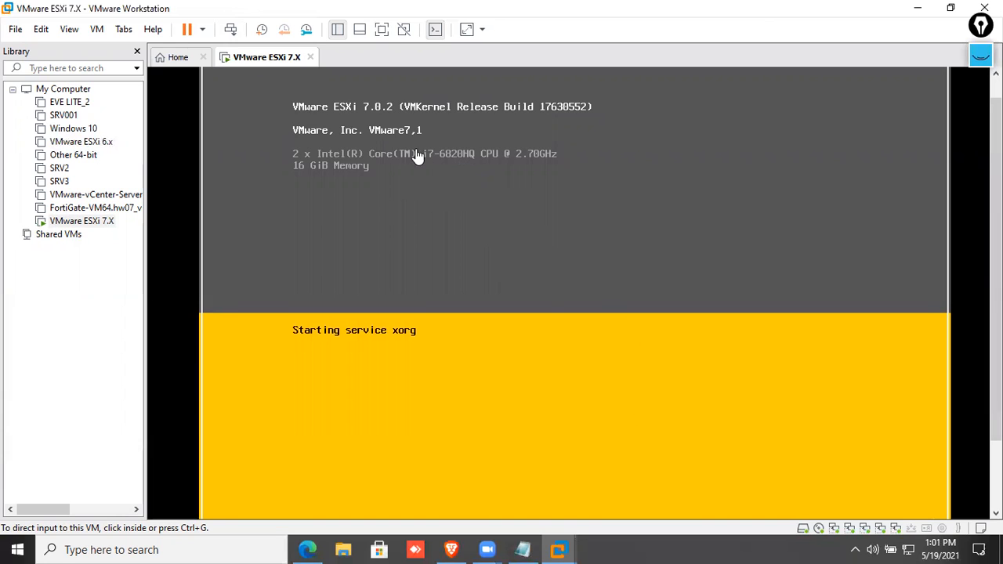
left_click(64, 116)
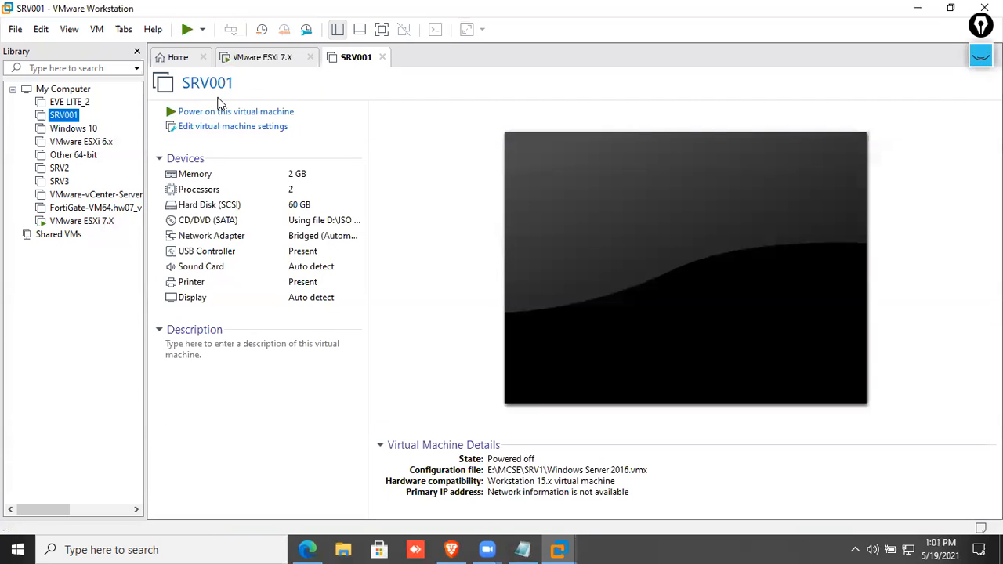
left_click(259, 112)
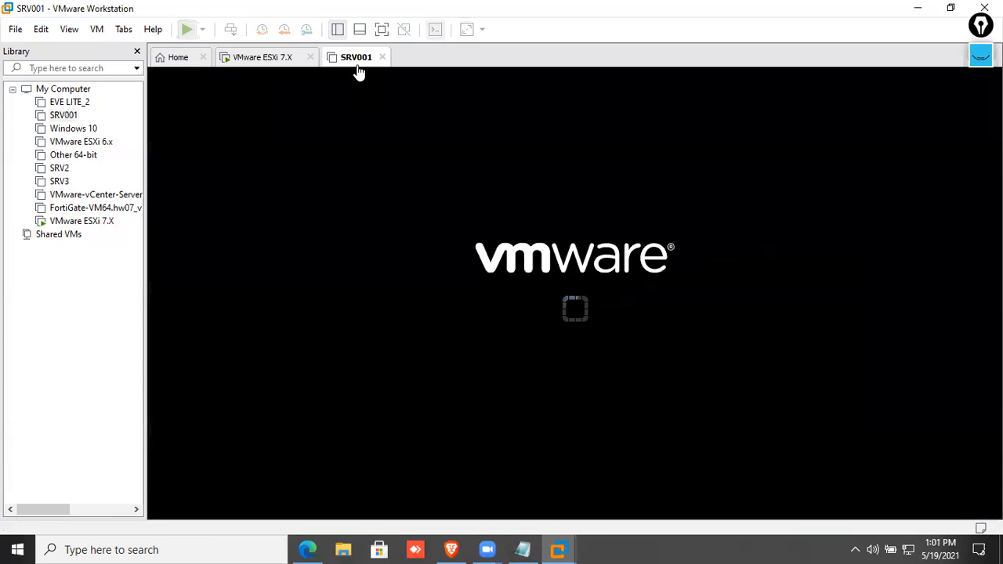
left_click_drag(356, 60, 280, 67)
left_click(330, 62)
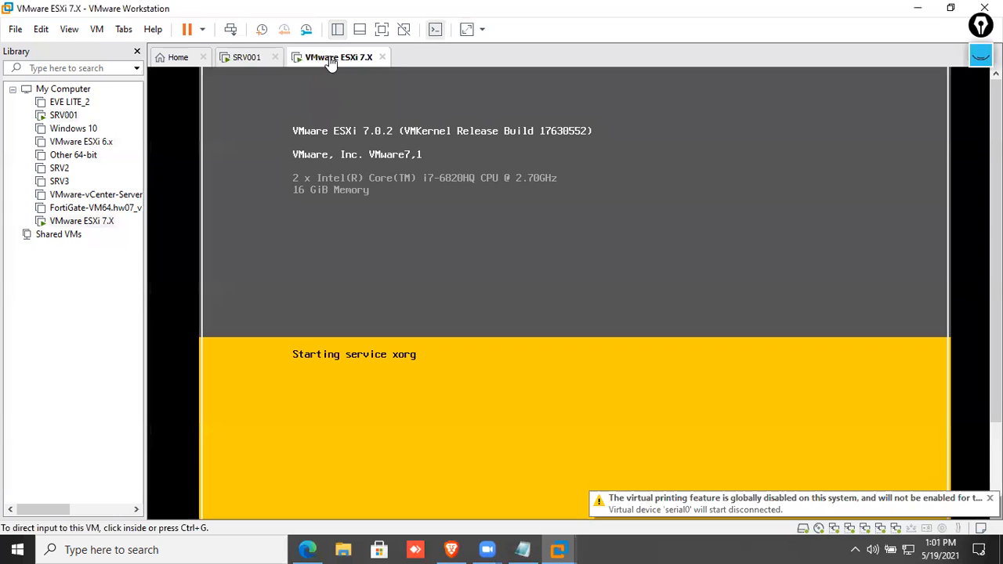
left_click(257, 62)
left_click(310, 62)
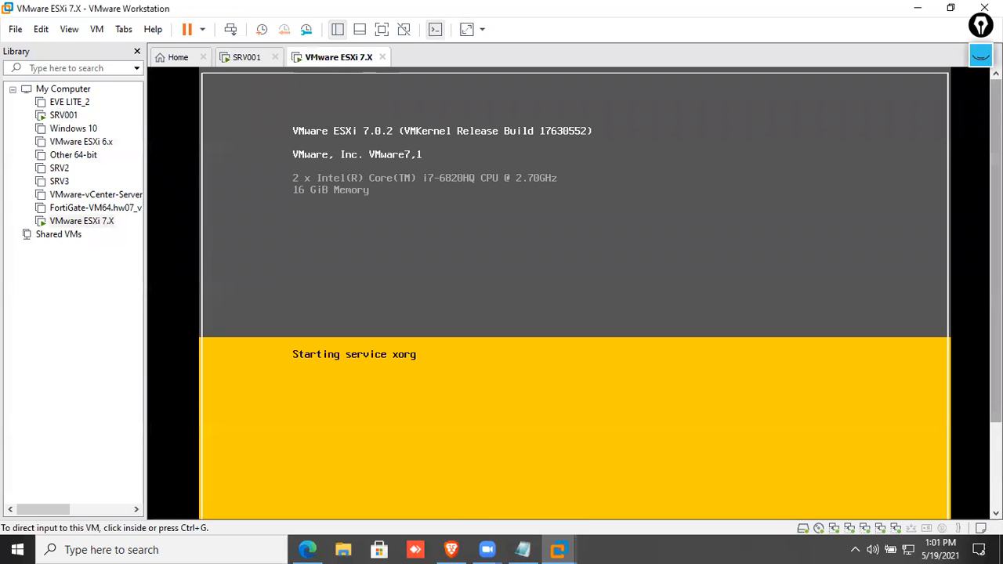
Alternate between the SRV001 and ESXi consoles to follow both boots until SRV001 reaches its lock screen.
mouse_move(995, 356)
left_mouse_down()
mouse_move(996, 290)
mouse_move(995, 373)
left_mouse_up()
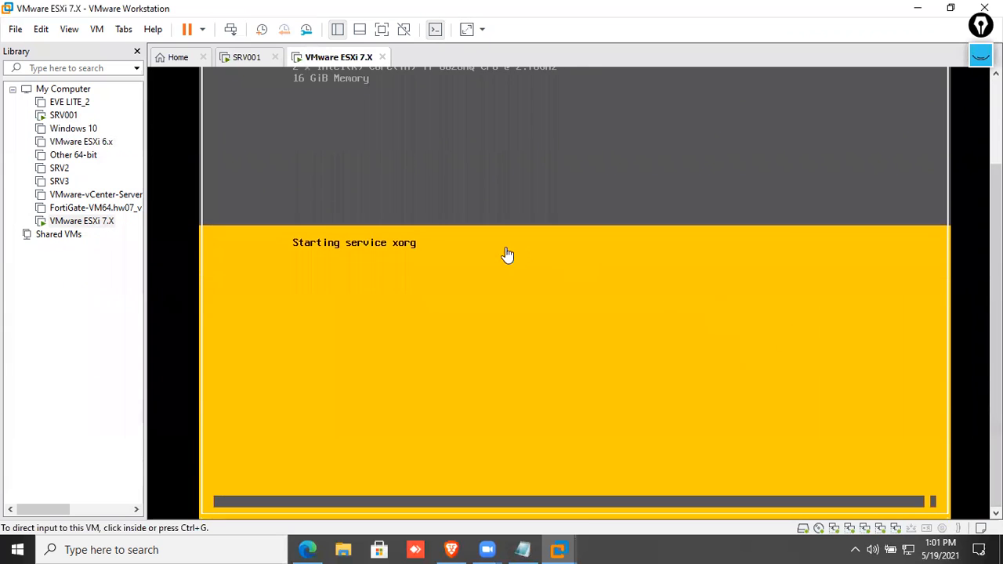
left_click(244, 59)
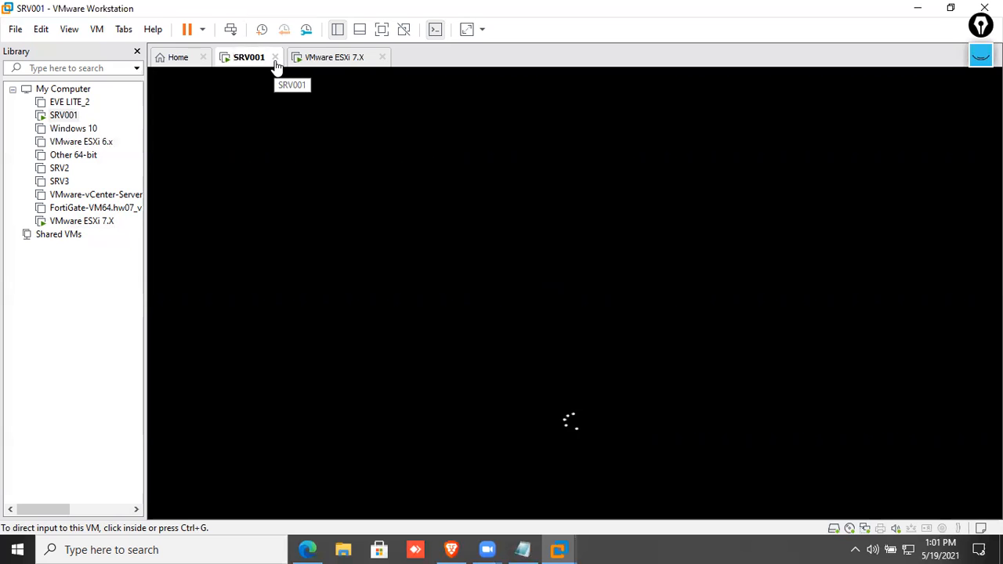
left_click(335, 58)
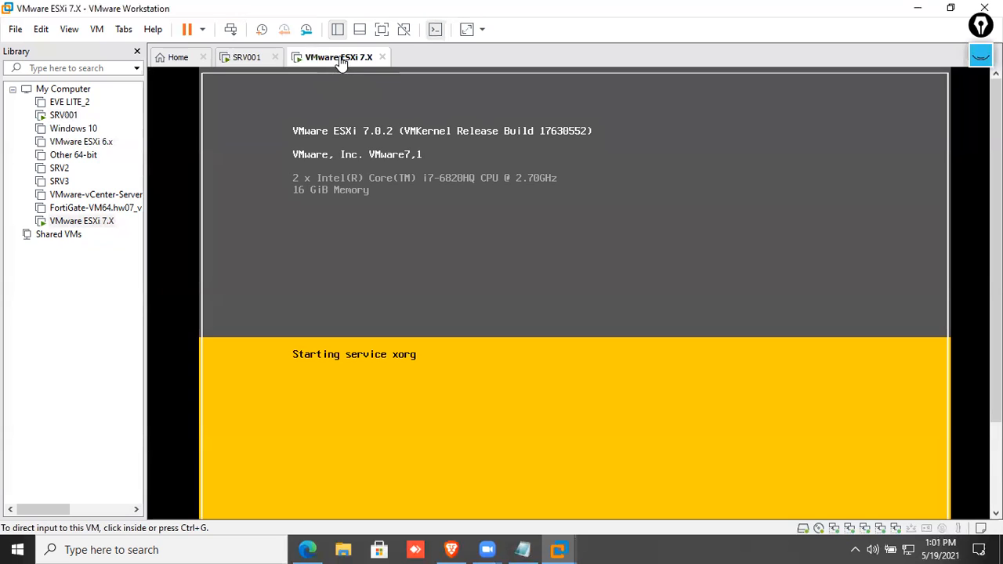
left_click(231, 58)
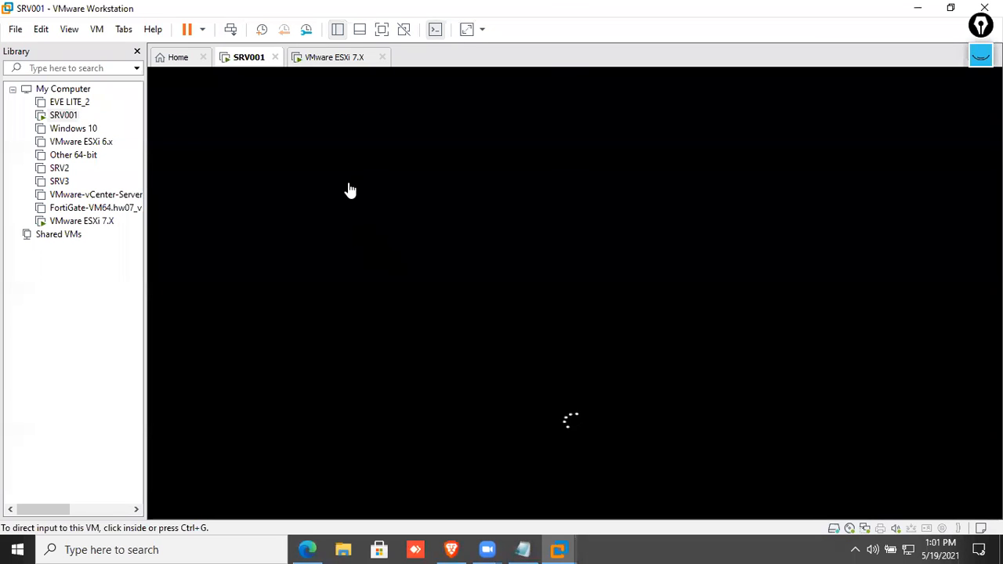
left_click(337, 62)
left_click(261, 60)
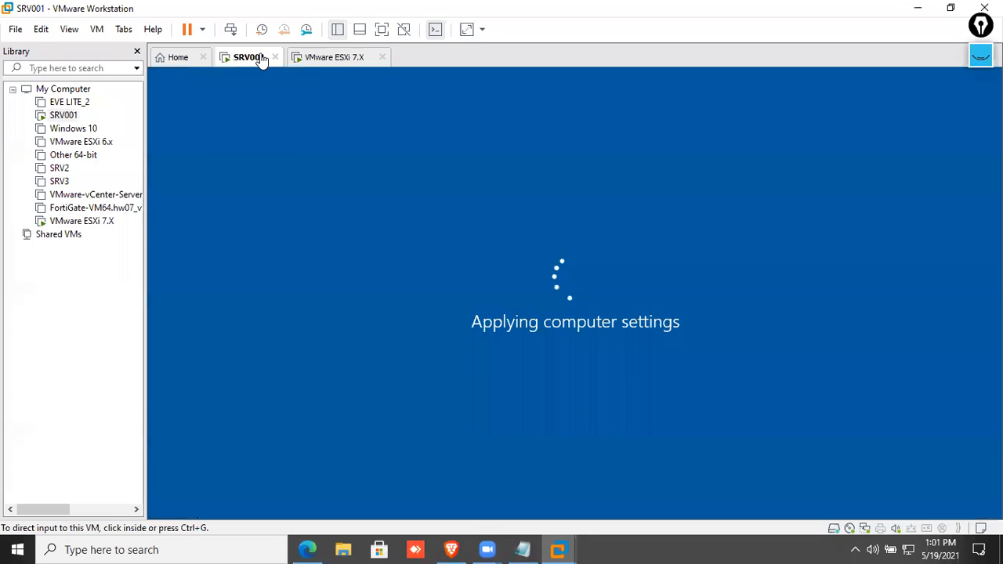
left_click(331, 61)
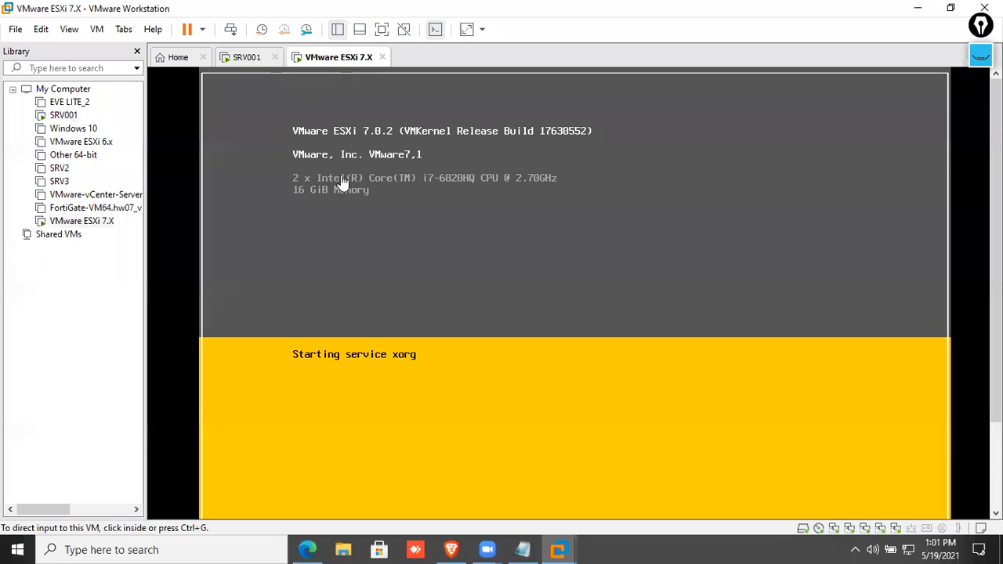
left_click(259, 60)
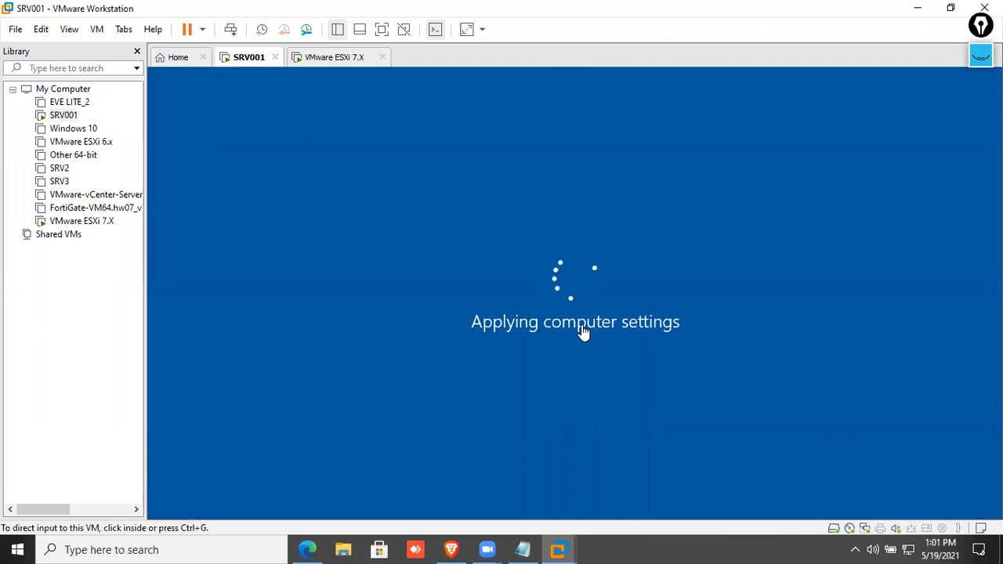
left_click(340, 61)
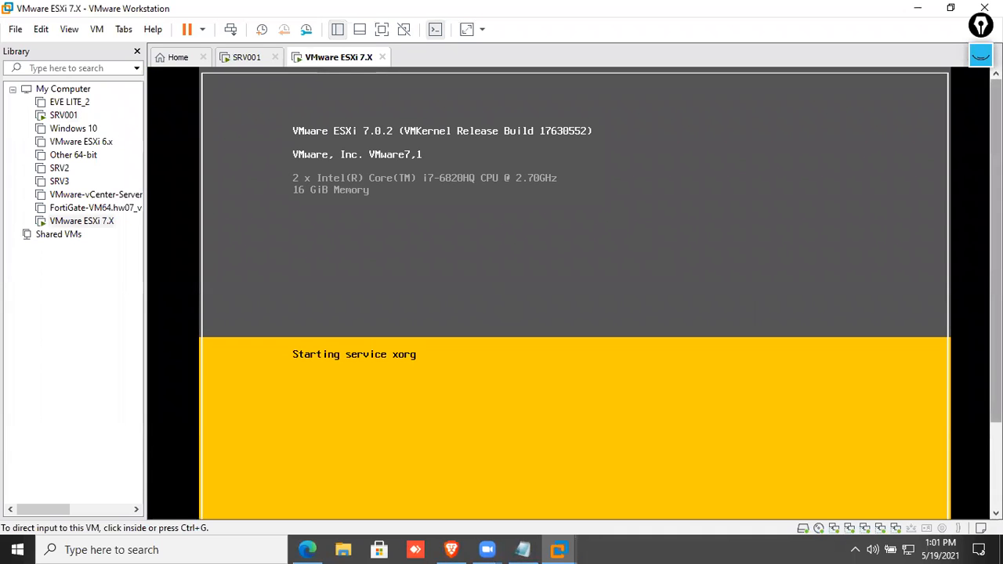
scroll(909, 389, "down", 3)
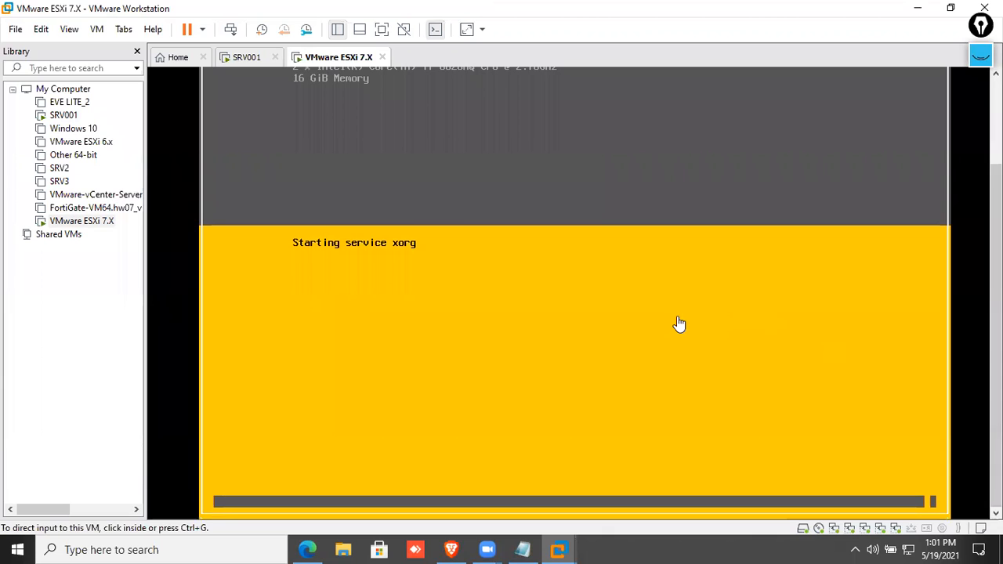
scroll(775, 246, "up", 2)
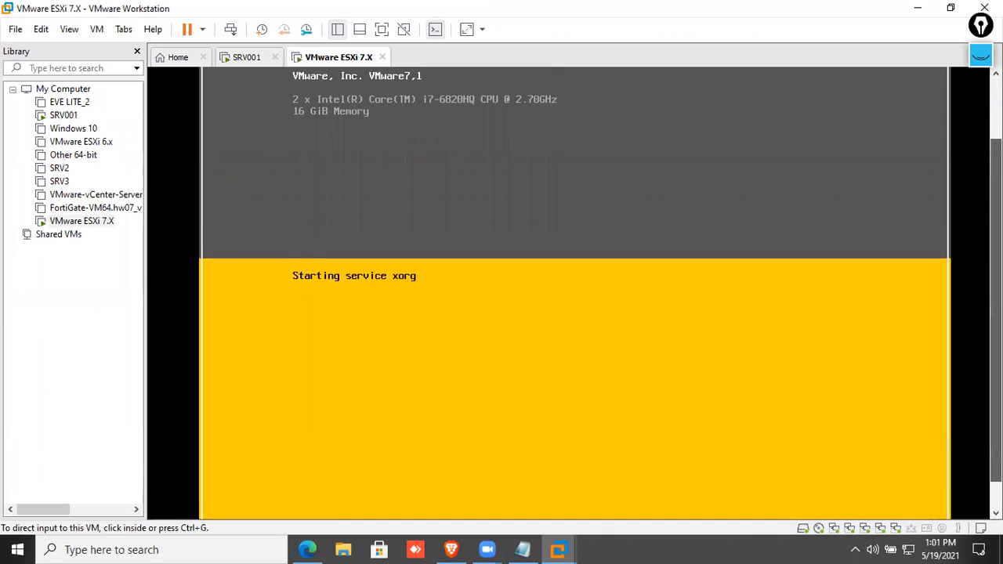
left_click(252, 63)
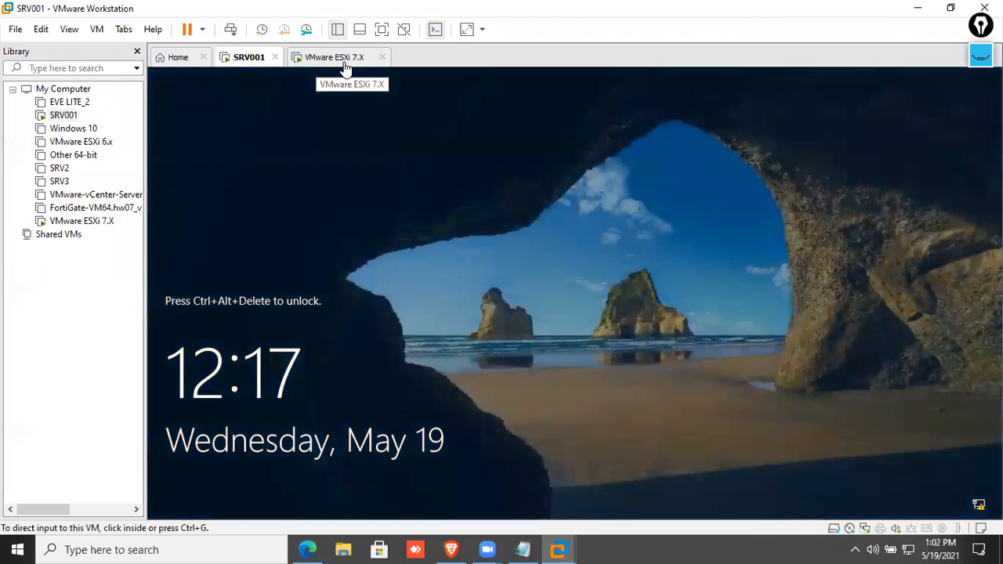
left_click(335, 62)
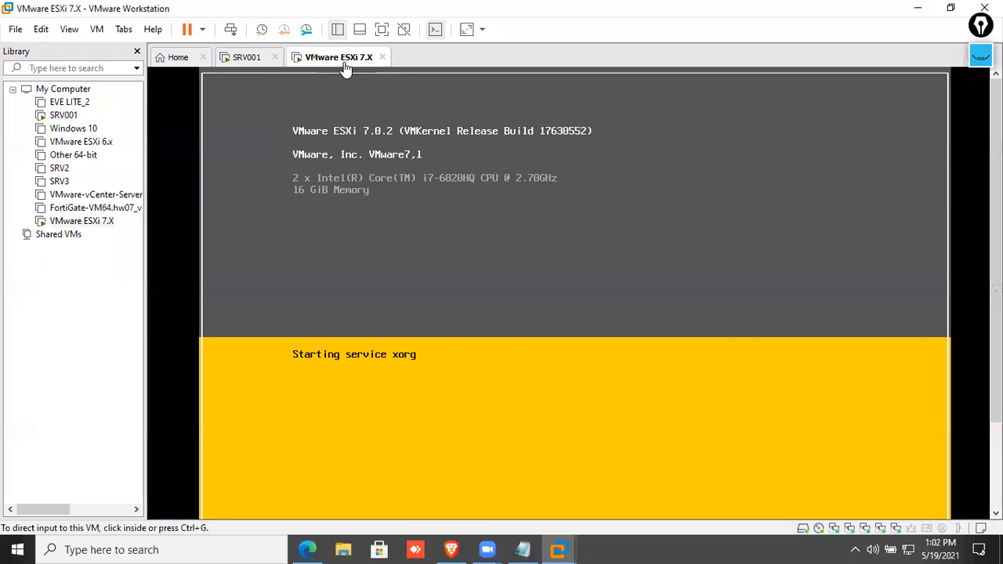
Send Ctrl+Alt+Del to SRV001 and sign in with the administrator password.
left_click(259, 64)
right_click(260, 66)
left_click(302, 152)
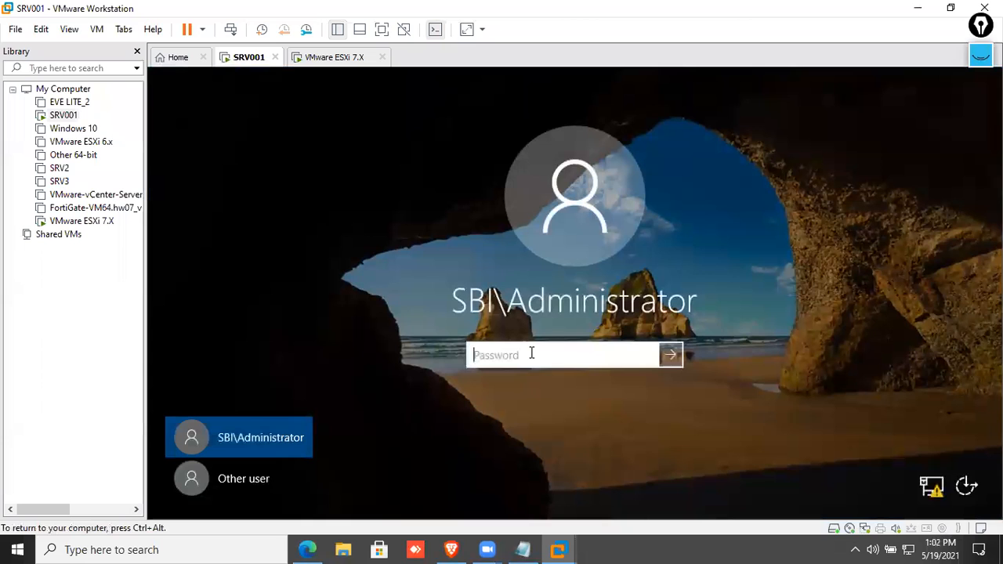
type("••••••••")
key("Return")
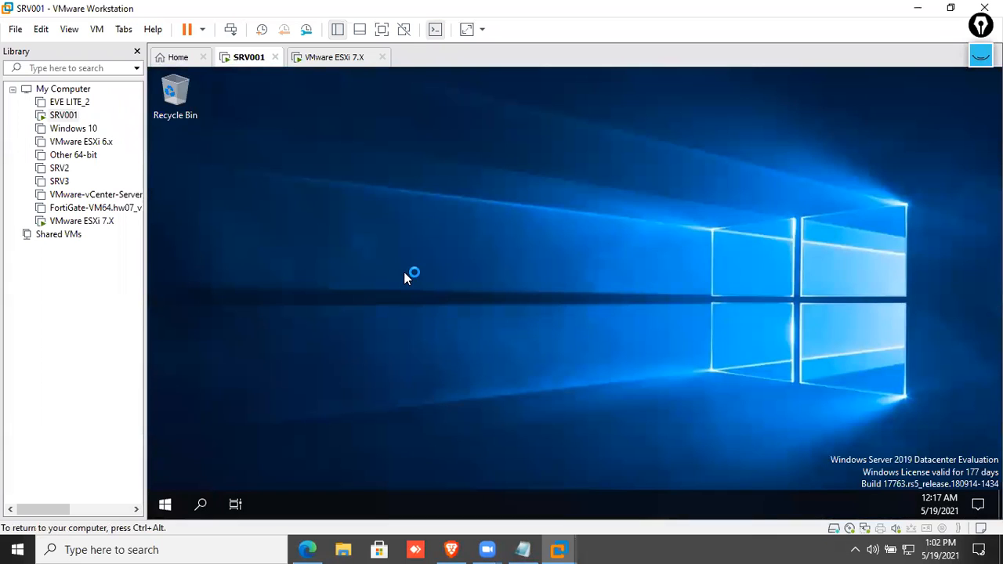
Refresh the desktop, then launch DNS from Server Manager's Tools and maximize DNS Manager.
right_click(417, 299)
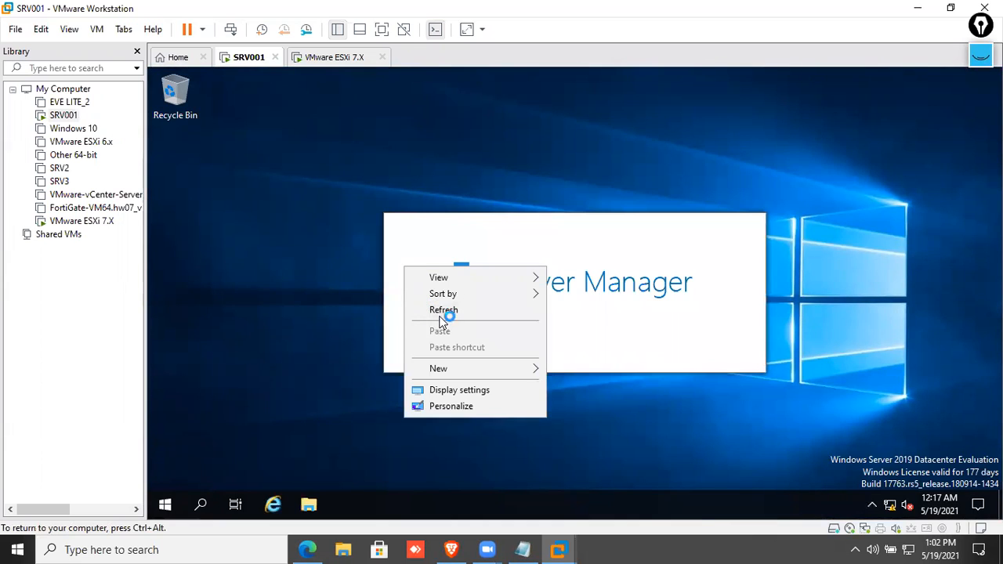
left_click(439, 312)
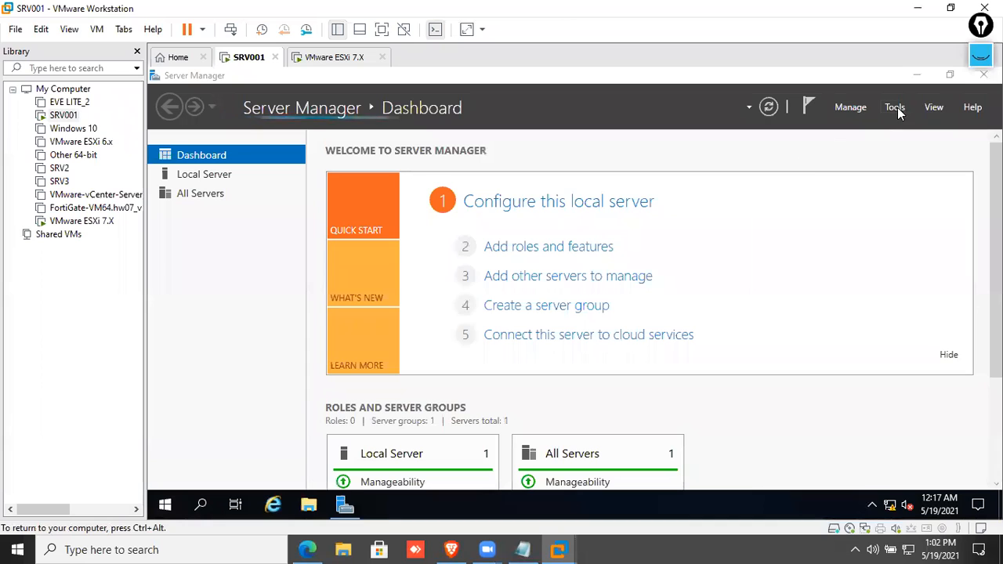
left_click(896, 108)
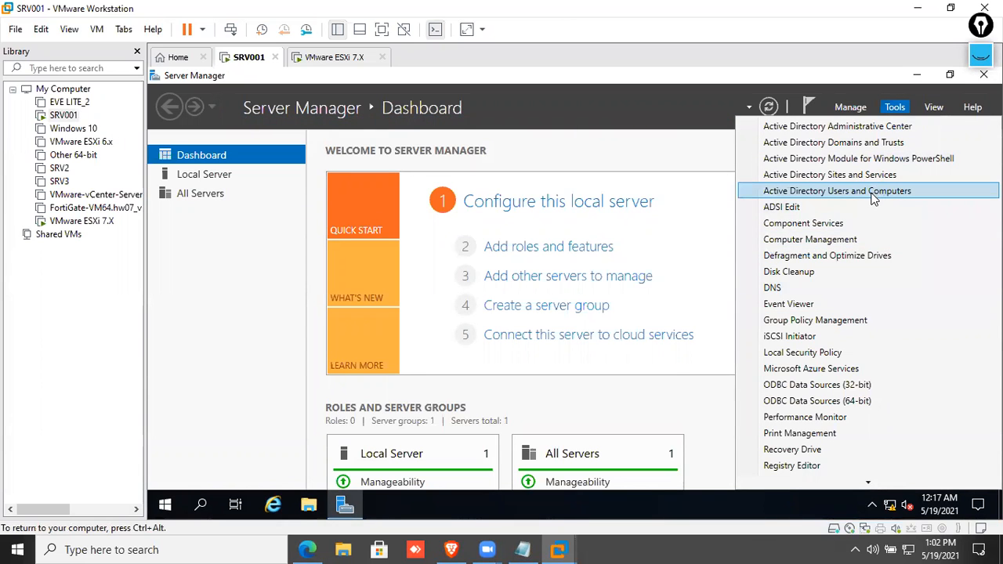
left_click(815, 288)
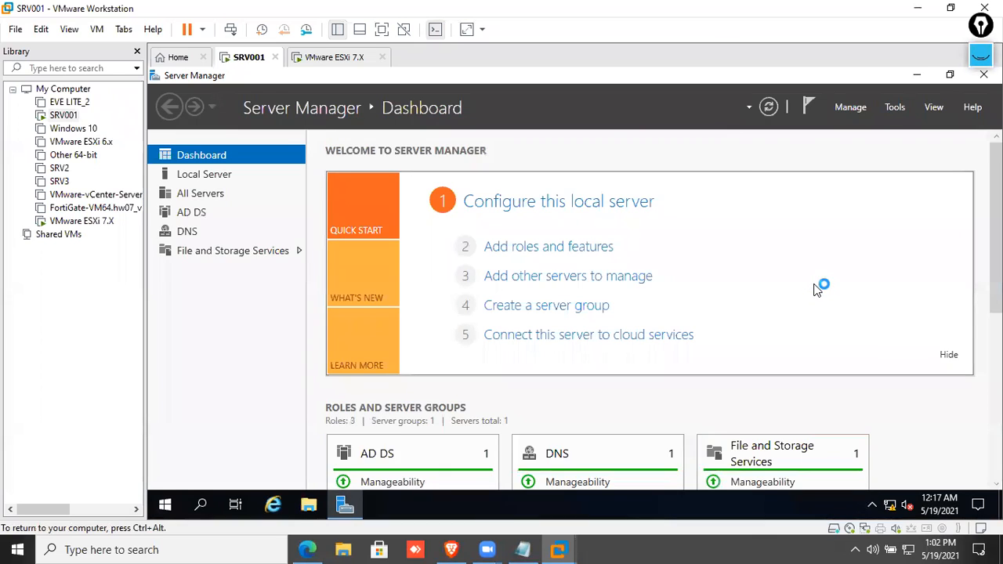
left_click(683, 107)
Expand SRV001's Forward Lookup Zones down to the sbi.com.np zone.
left_click(205, 145)
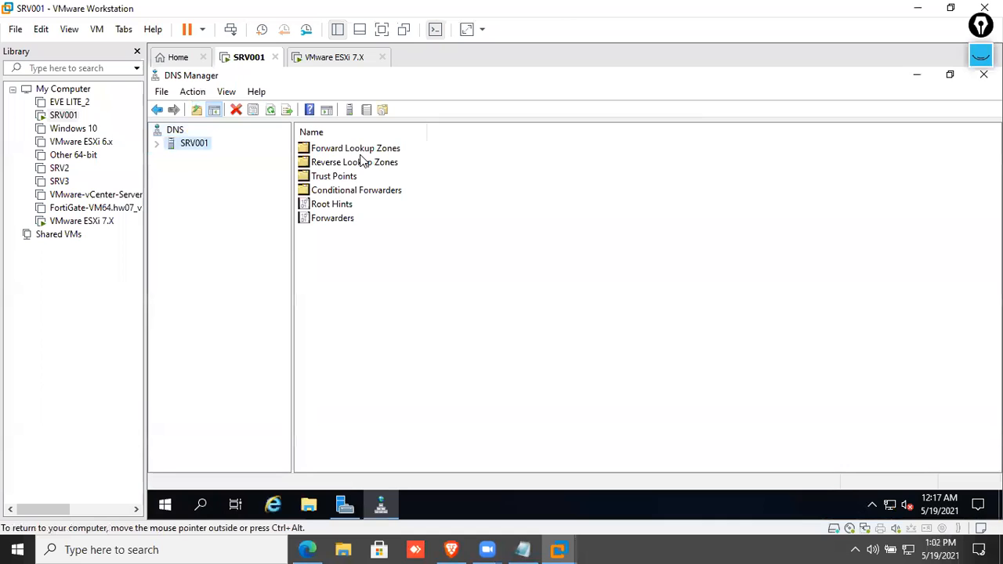
left_click(358, 149)
double_click(359, 150)
double_click(338, 166)
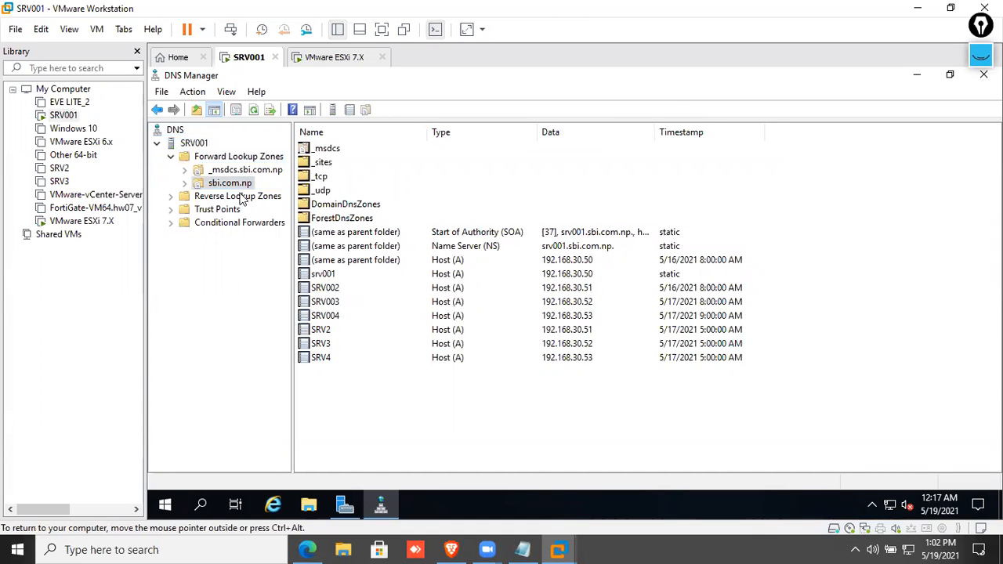
double_click(239, 184)
right_click(240, 185)
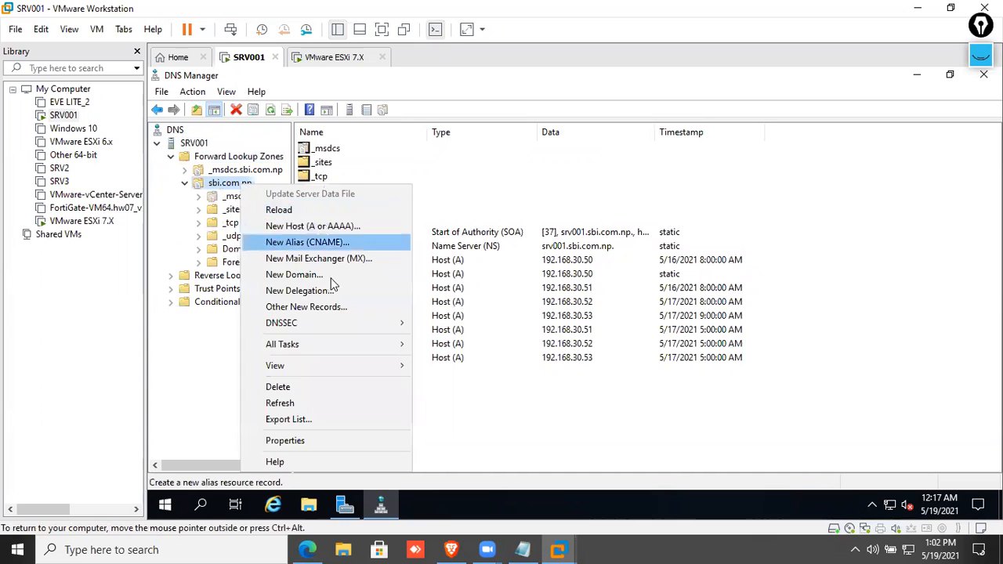
Add Host (A) record ESXI2 at 192.168.30.220 to sbi.com.np and select it.
left_click(344, 226)
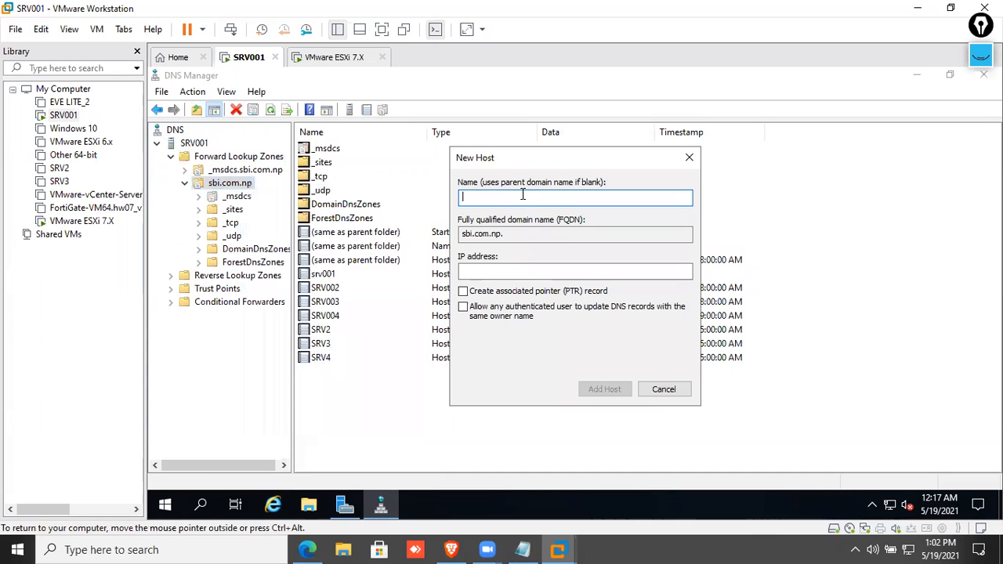
type("ESXI2")
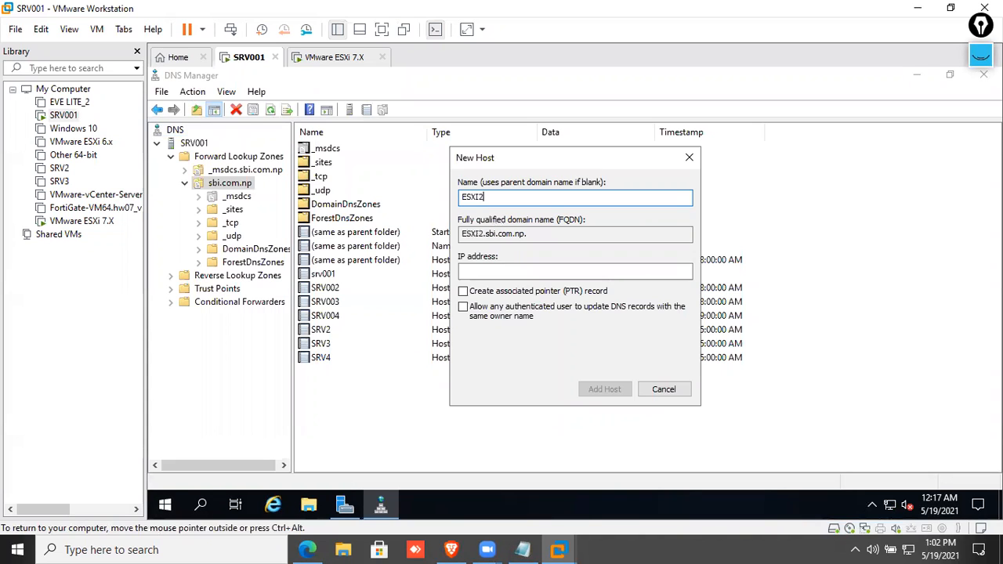
left_click(540, 275)
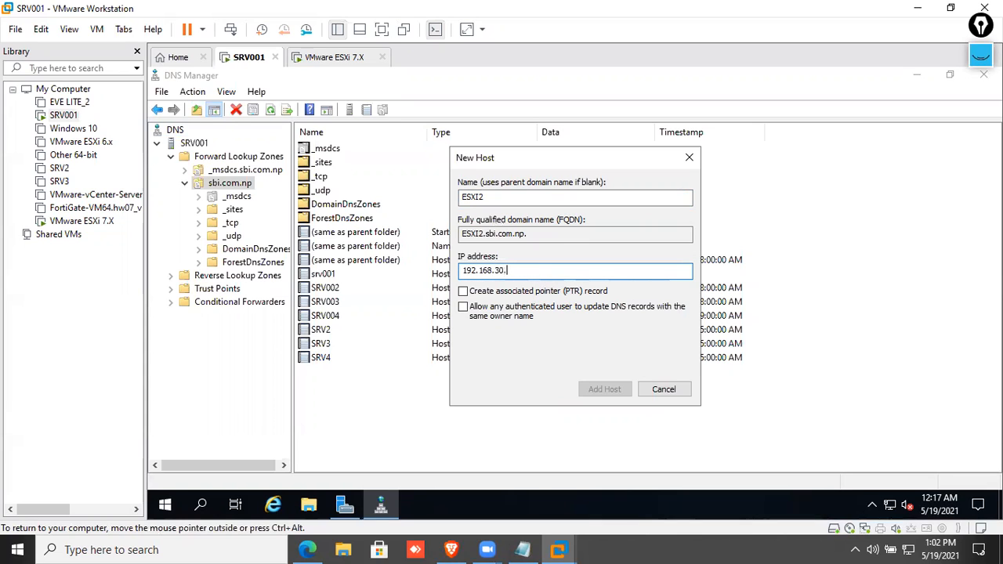
type("192.168.30.22")
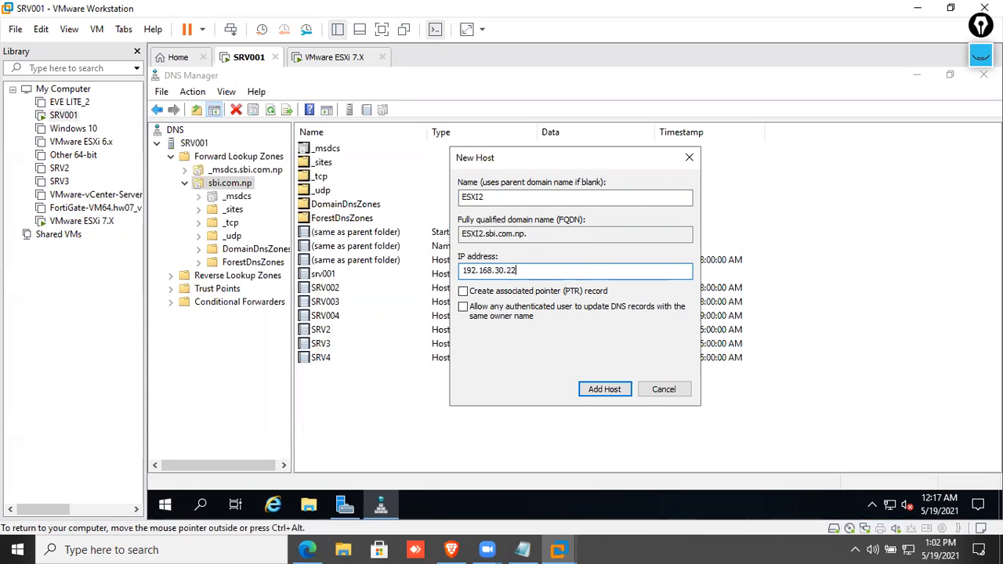
type("0")
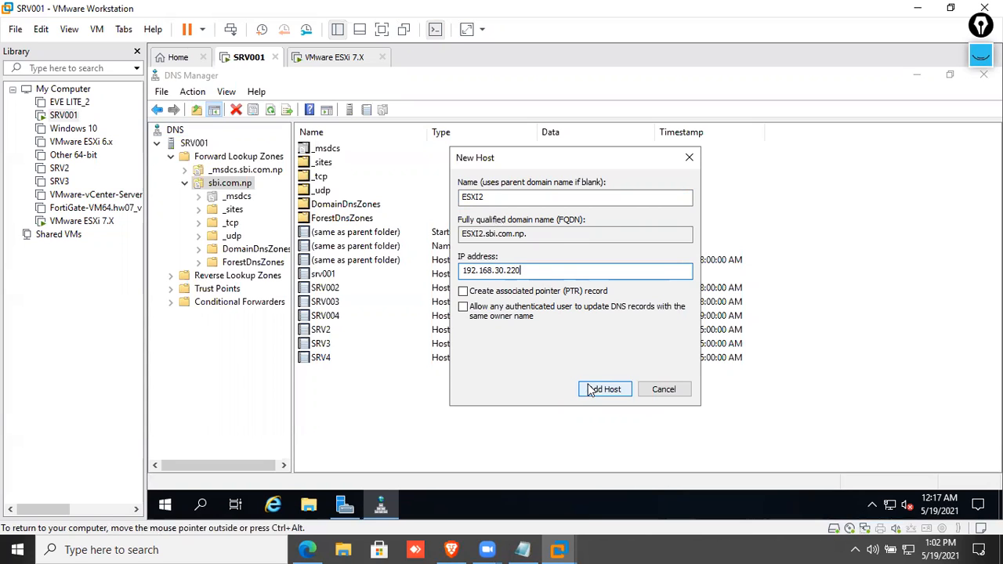
left_click(604, 388)
left_click(677, 341)
left_click(666, 388)
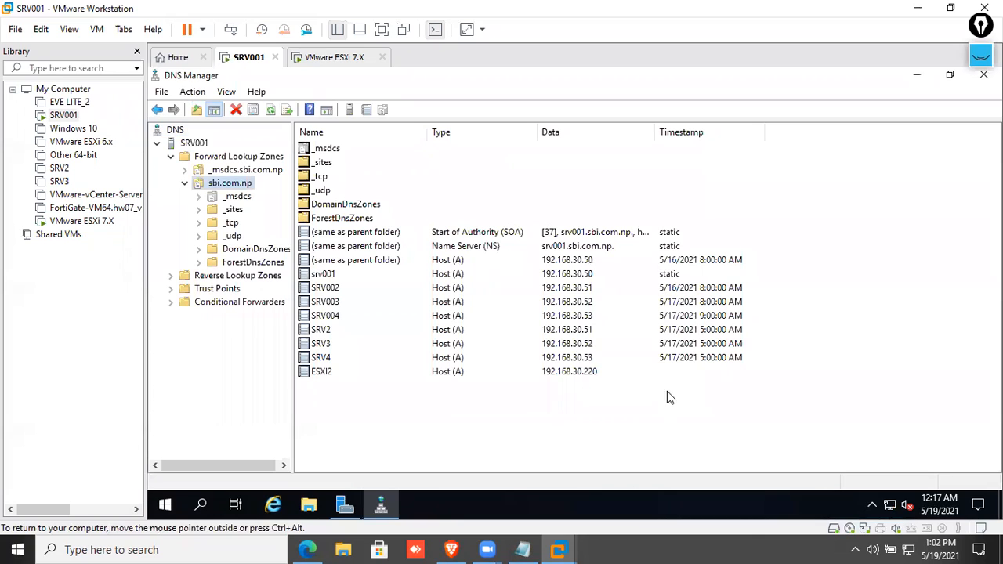
left_click(459, 376)
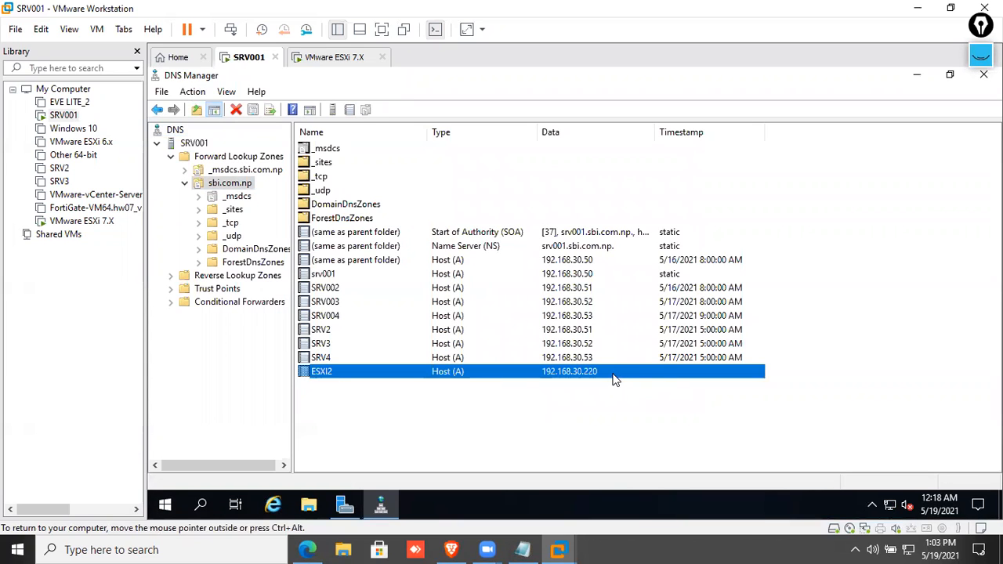
left_click(355, 58)
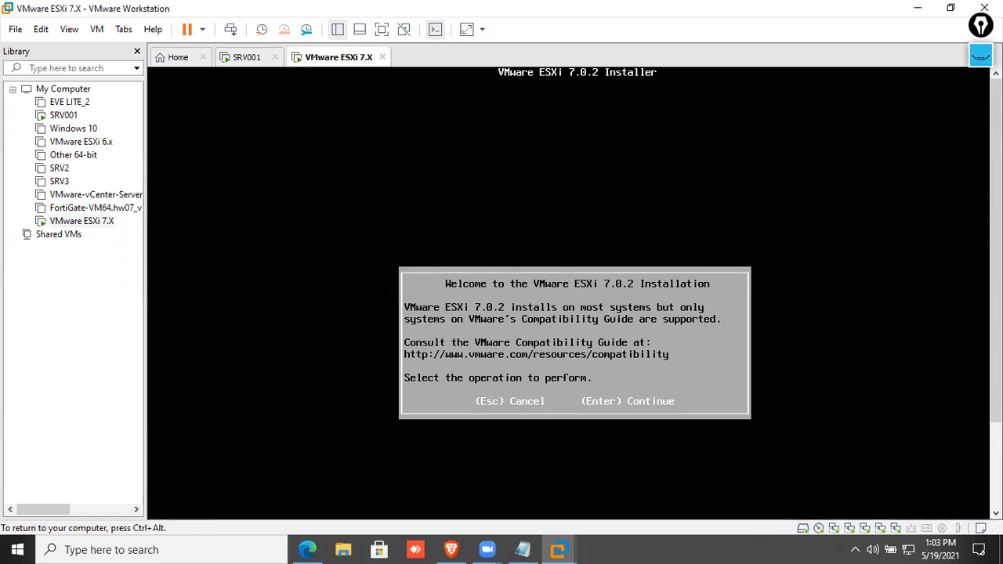
Accept the ESXi licence, choose the 40 GiB local disk and keep US Default keyboard.
key("Return")
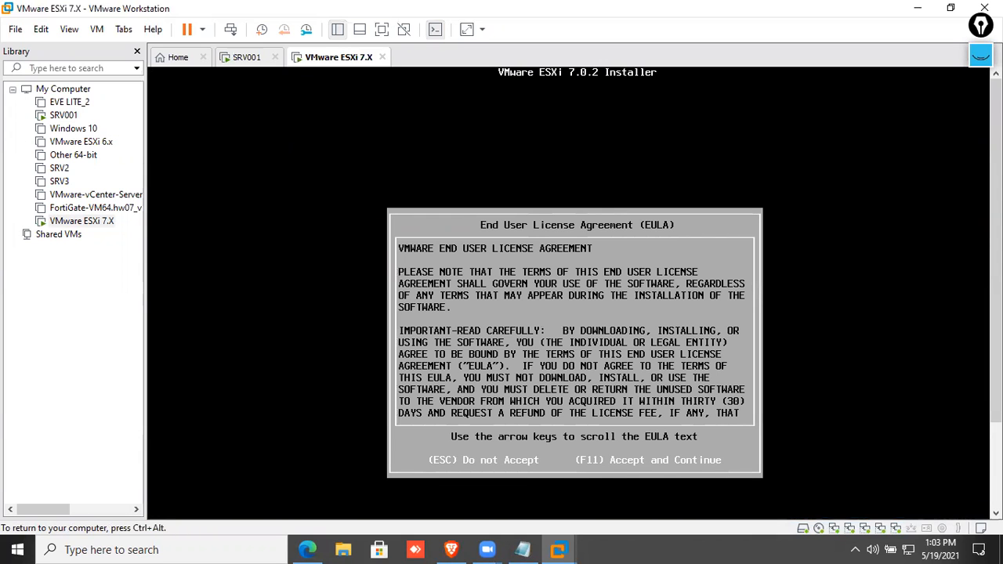
key("F11")
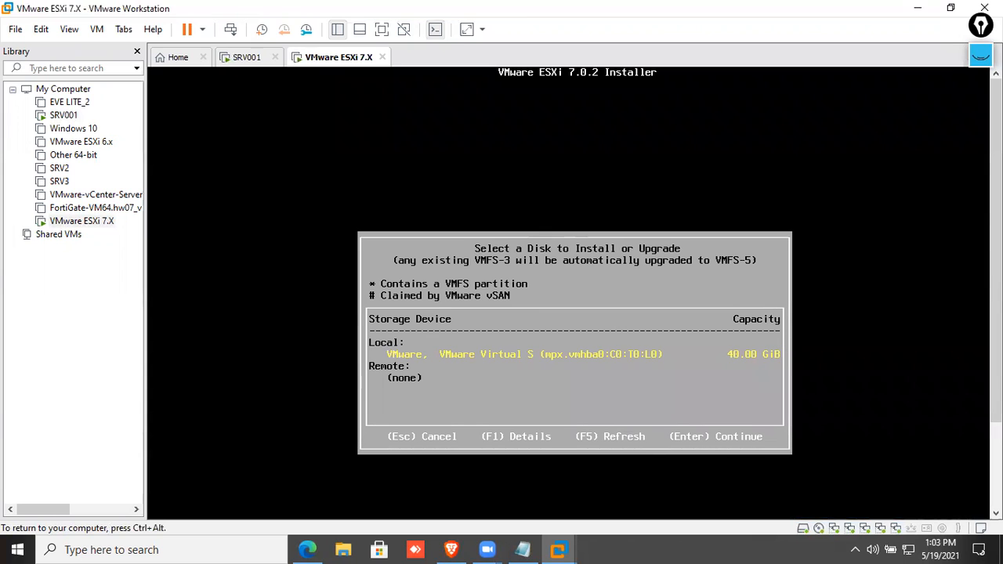
key("Return")
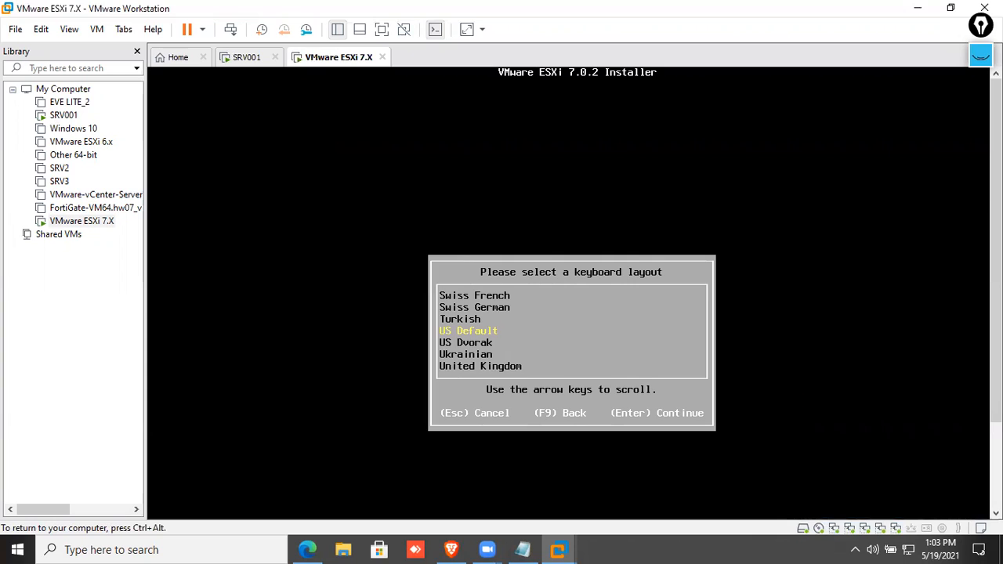
key("Return")
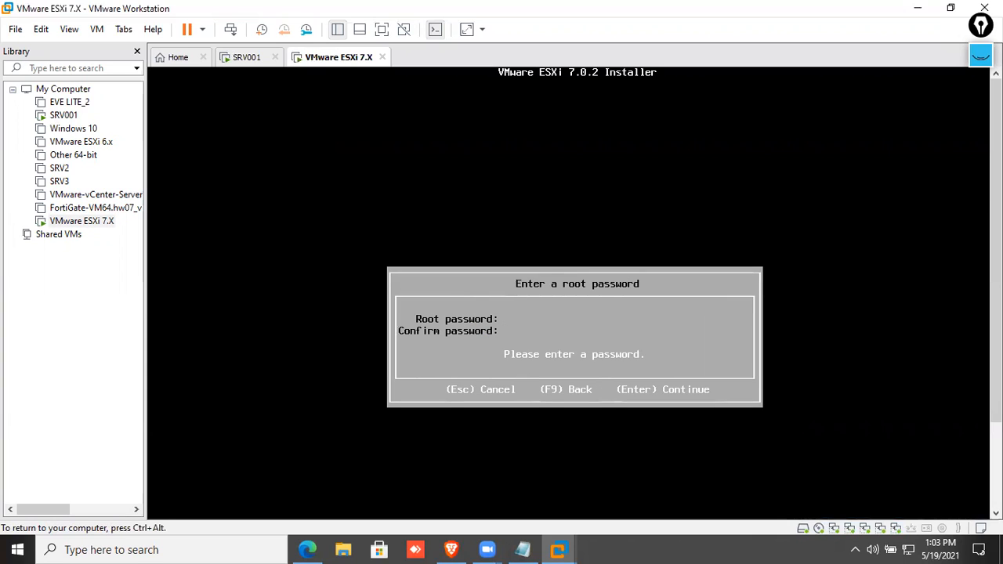
Enter and confirm the root password, then confirm installing ESXi onto the disk.
type("*******")
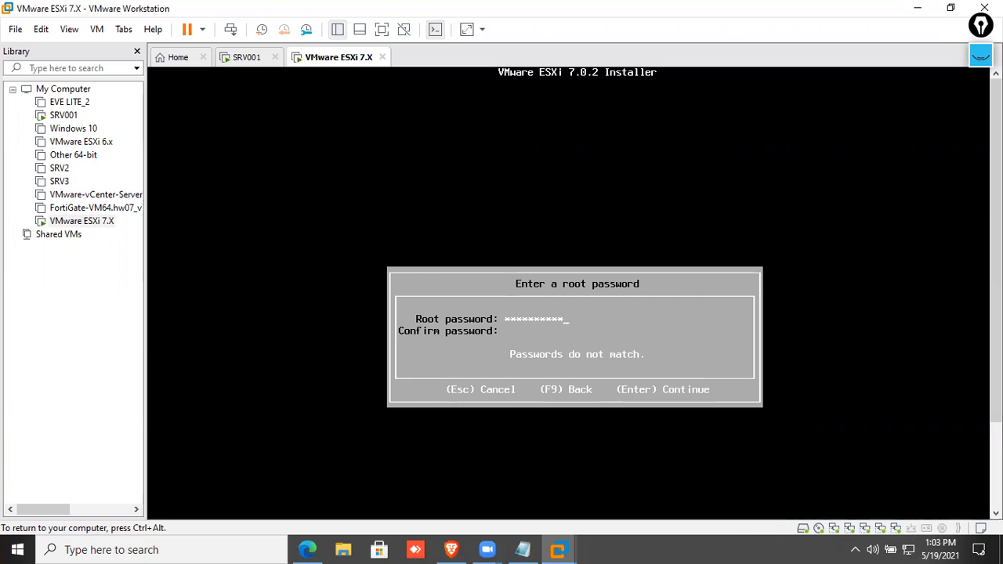
key("BackSpace")
key("BackSpace")
key("BackSpace")
key("BackSpace")
key("BackSpace")
key("BackSpace")
key("BackSpace")
key("BackSpace")
key("BackSpace")
type("********")
type("3!")
key("Return")
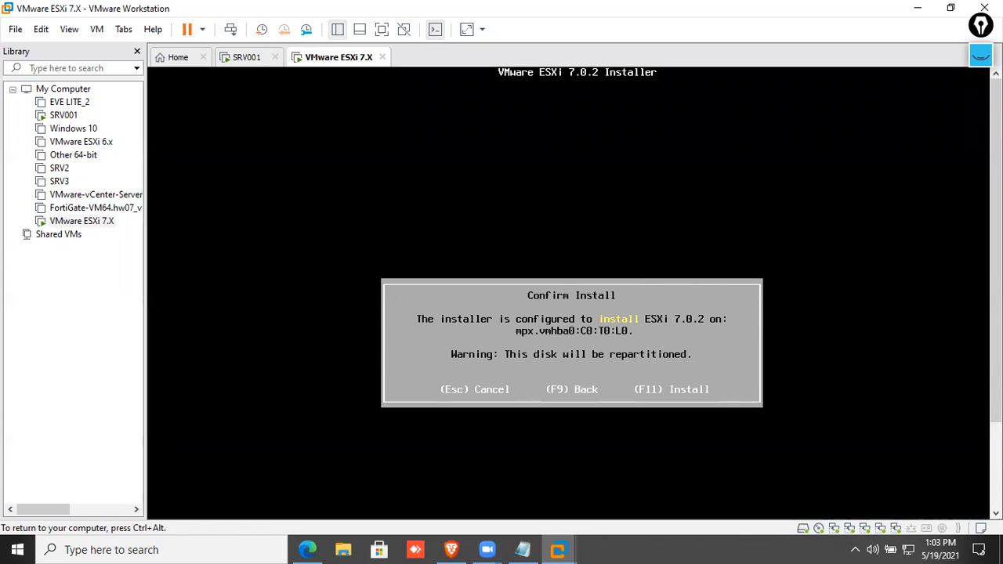
key("F11")
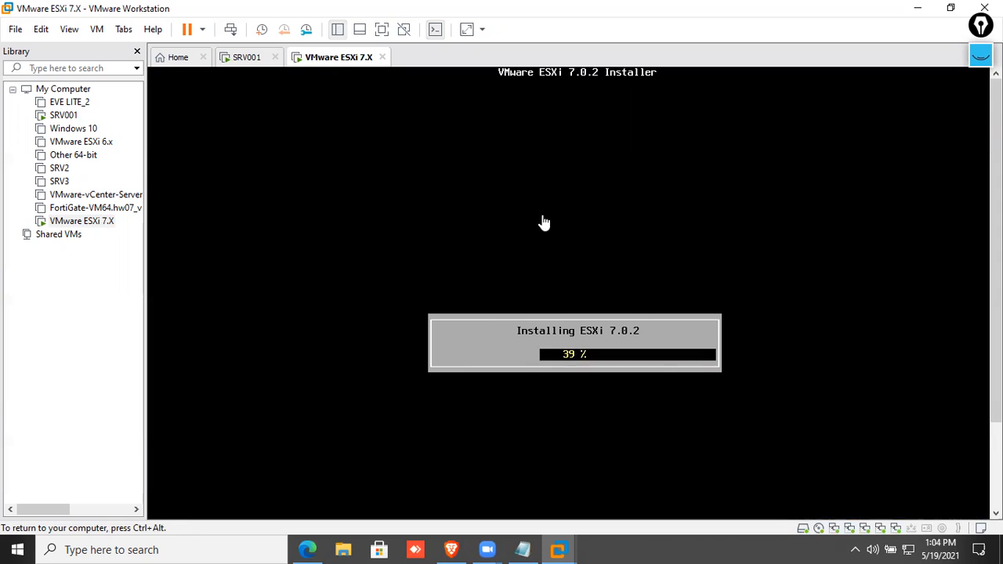
Release input from the VM with Ctrl+Alt and bring the Class.txt Notepad window forward.
key("ctrl+alt")
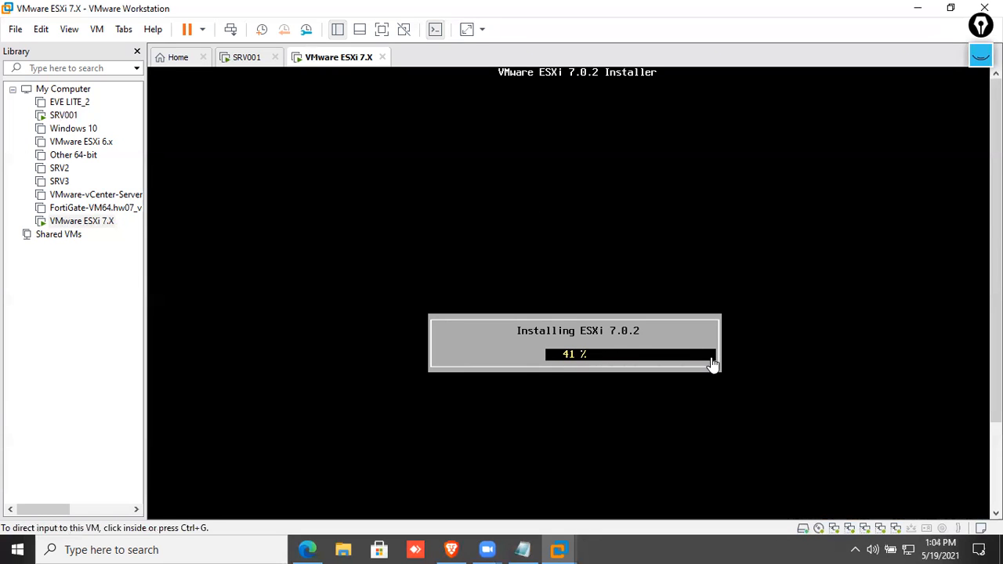
left_click(523, 549)
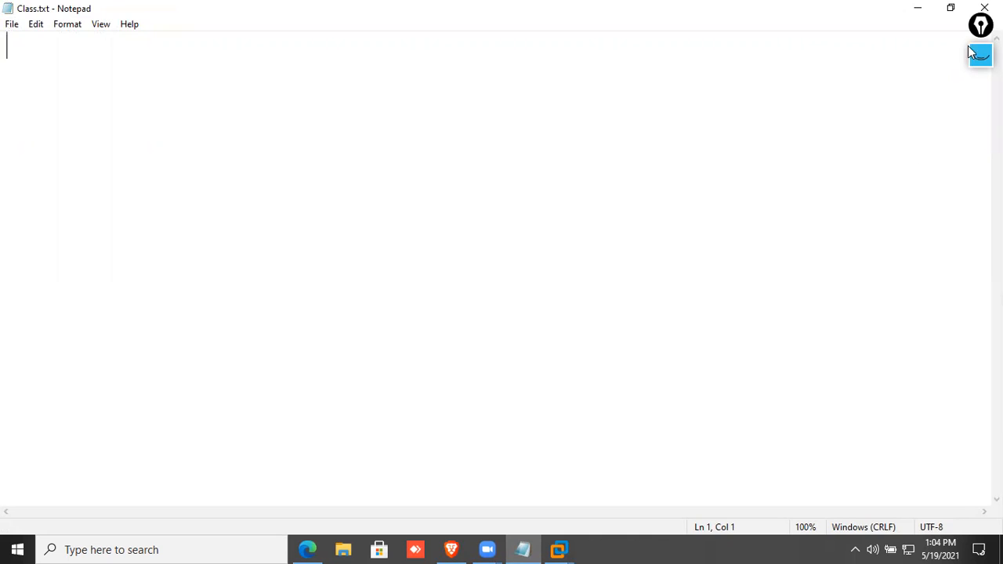
Handwrite the title 'Data Centre Environment' in pink across the top.
mouse_move(980, 54)
left_click(981, 98)
mouse_move(346, 66)
left_mouse_down()
mouse_move(396, 27)
mouse_move(397, 60)
mouse_move(449, 64)
mouse_move(502, 52)
mouse_move(575, 77)
mouse_move(602, 58)
mouse_move(696, 67)
mouse_move(743, 19)
mouse_move(739, 61)
left_mouse_up()
mouse_move(291, 89)
left_mouse_down()
mouse_move(251, 92)
mouse_move(739, 82)
left_mouse_up()
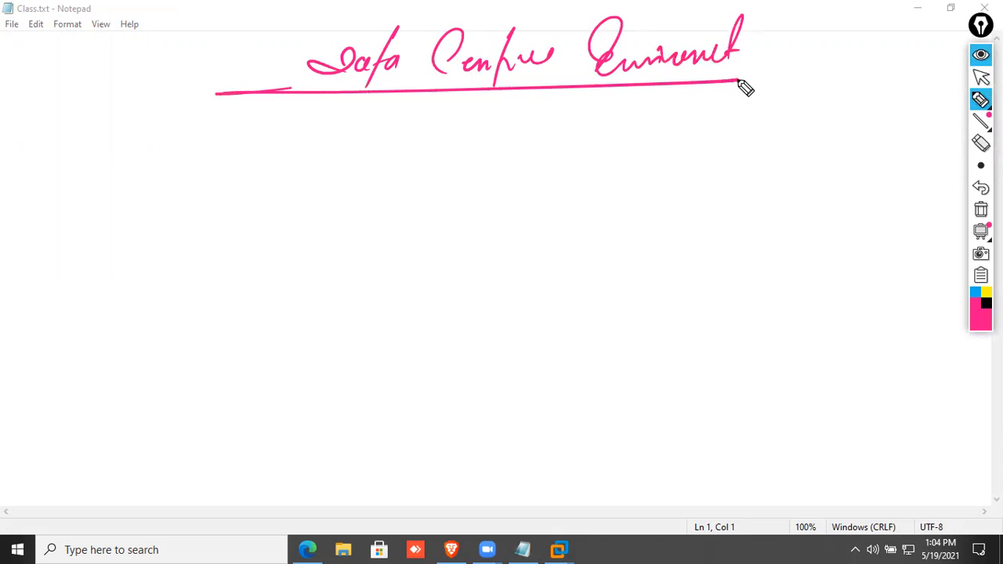
Draw two black storage boxes with disks inside on the right side.
left_click(986, 304)
left_click_drag(774, 166, 769, 234)
left_click_drag(771, 164, 771, 234)
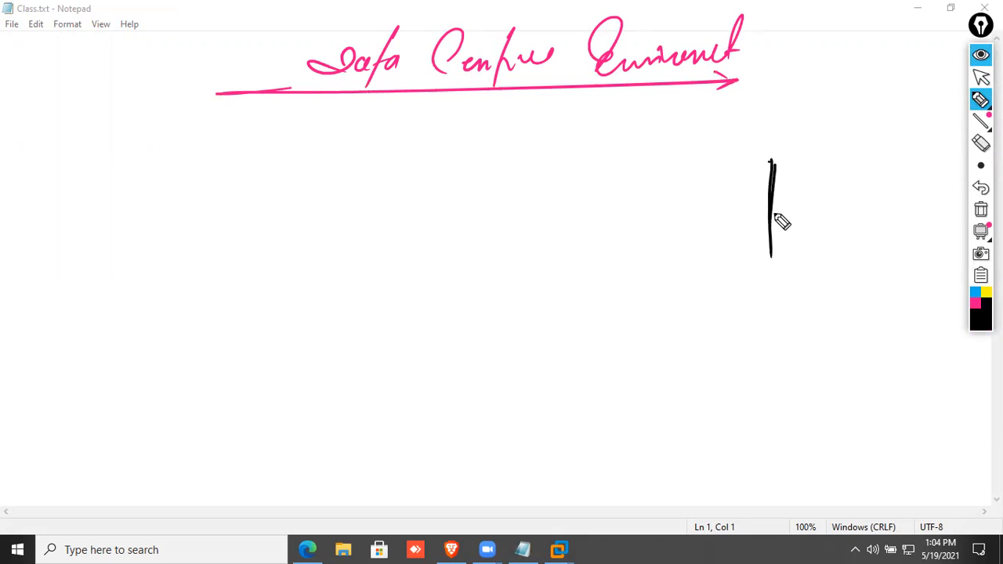
left_click_drag(772, 163, 867, 253)
left_click_drag(770, 257, 862, 258)
mouse_move(815, 226)
left_mouse_down()
mouse_move(815, 252)
mouse_move(797, 187)
mouse_move(827, 187)
left_mouse_up()
left_click_drag(781, 318, 784, 451)
left_click_drag(790, 337, 890, 333)
mouse_move(891, 323)
left_mouse_down()
mouse_move(832, 442)
mouse_move(786, 452)
left_mouse_up()
mouse_move(832, 404)
left_mouse_down()
mouse_move(832, 430)
mouse_move(831, 353)
mouse_move(836, 363)
left_mouse_up()
Label the storage boxes SAN.S-1 and SAN.S-2.
mouse_move(786, 115)
left_mouse_down()
mouse_move(769, 140)
mouse_move(817, 140)
mouse_move(836, 118)
left_mouse_up()
mouse_move(857, 111)
left_mouse_down()
mouse_move(842, 140)
mouse_move(873, 129)
left_mouse_up()
left_click_drag(885, 109, 886, 140)
left_click_drag(836, 291, 817, 315)
mouse_move(840, 317)
left_mouse_down()
mouse_move(848, 306)
mouse_move(921, 299)
left_mouse_up()
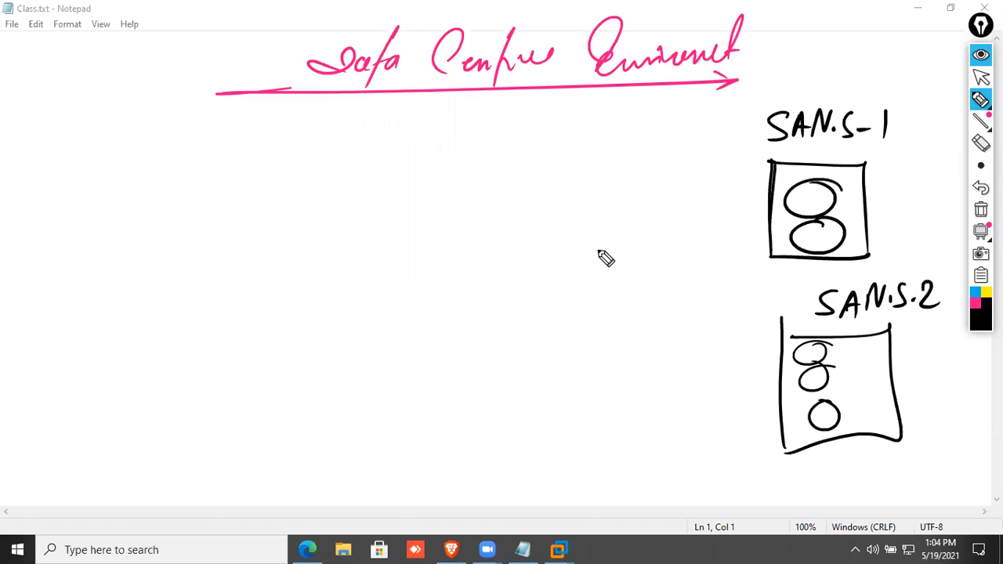
Draw two switch boxes labelled SAN-SW-1 and SAN-SW2.
mouse_move(398, 191)
left_mouse_down()
mouse_move(591, 174)
mouse_move(614, 226)
left_mouse_up()
mouse_move(413, 207)
left_mouse_down()
mouse_move(473, 235)
mouse_move(598, 225)
left_mouse_up()
mouse_move(490, 146)
left_mouse_down()
mouse_move(468, 166)
mouse_move(514, 167)
mouse_move(541, 144)
mouse_move(554, 157)
left_mouse_up()
left_click(551, 159)
mouse_move(571, 144)
left_mouse_down()
mouse_move(558, 164)
mouse_move(604, 144)
mouse_move(617, 154)
left_mouse_up()
left_click_drag(625, 136, 624, 160)
mouse_move(439, 396)
left_mouse_down()
mouse_move(632, 384)
mouse_move(641, 444)
left_mouse_up()
mouse_move(480, 349)
left_mouse_down()
mouse_move(456, 378)
mouse_move(517, 374)
mouse_move(557, 347)
mouse_move(570, 377)
mouse_move(627, 350)
mouse_move(650, 363)
left_mouse_up()
Cross-wire both SAN switches to both storage units with pink lines and mark the link ends.
left_click(974, 308)
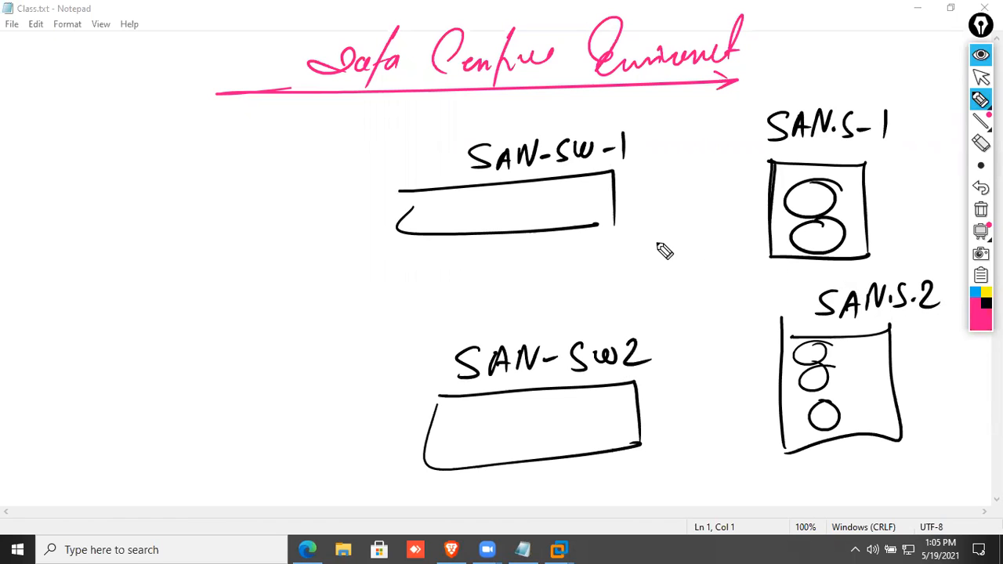
left_click_drag(607, 213, 801, 224)
left_click_drag(627, 421, 811, 419)
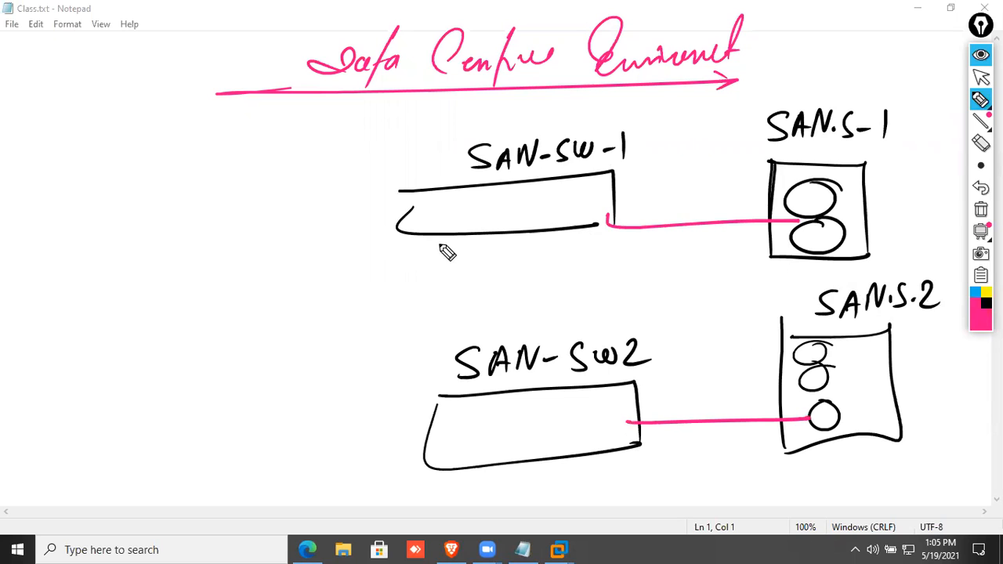
mouse_move(775, 235)
left_mouse_down()
mouse_move(689, 335)
mouse_move(574, 427)
left_mouse_up()
left_click_drag(595, 227, 815, 392)
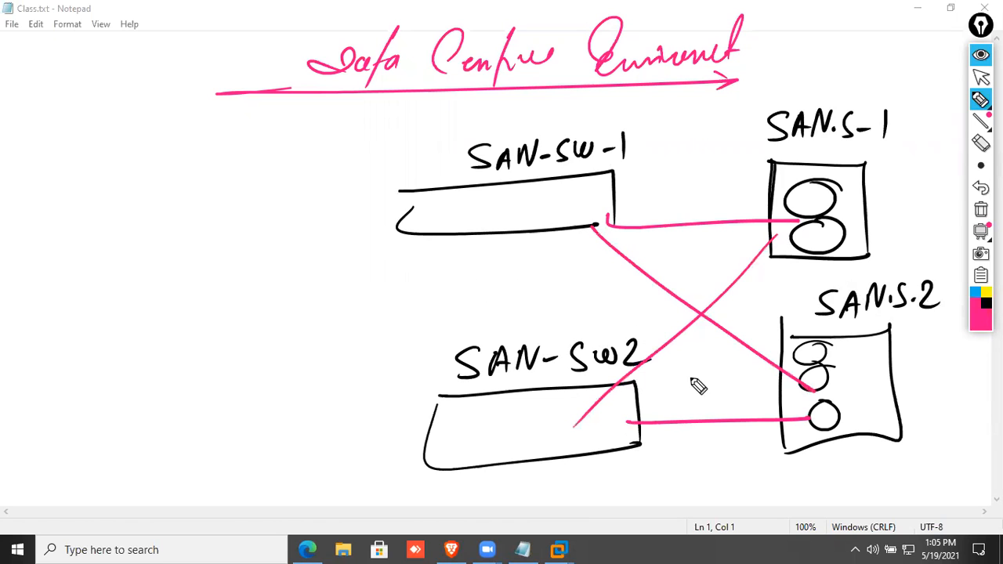
left_click_drag(776, 362, 775, 364)
left_click_drag(781, 411, 780, 413)
left_click_drag(770, 240, 763, 217)
left_click_drag(613, 214, 594, 227)
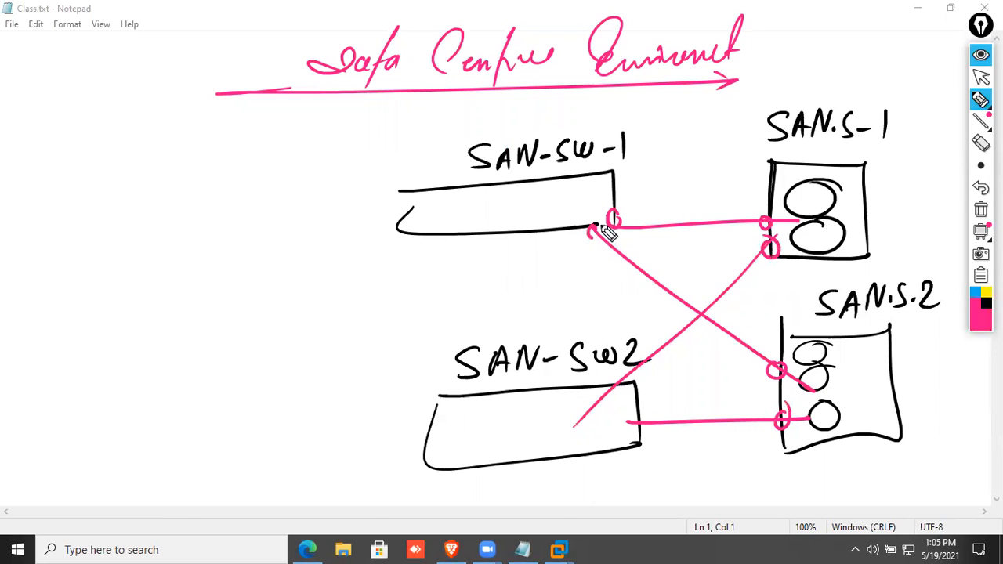
left_click_drag(616, 386, 639, 414)
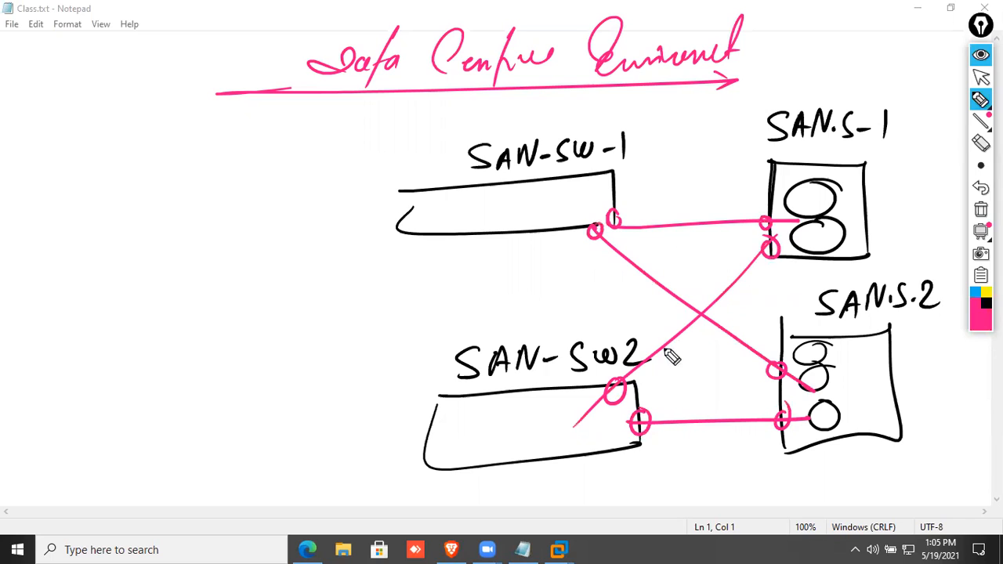
Draw a black ESxi host box left of the switches.
left_click(986, 304)
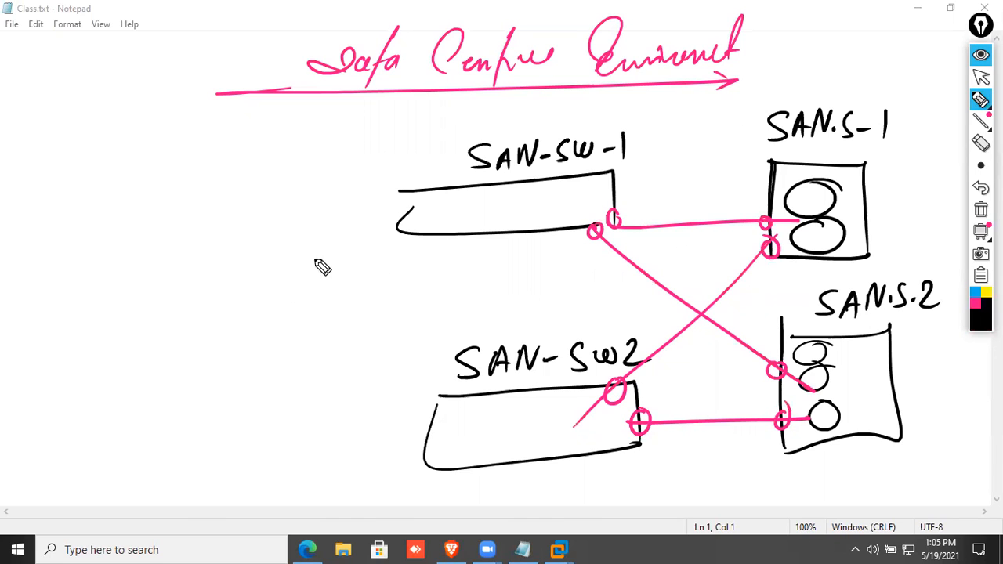
mouse_move(163, 199)
left_mouse_down()
mouse_move(166, 274)
mouse_move(201, 195)
mouse_move(166, 278)
mouse_move(206, 281)
left_mouse_up()
mouse_move(181, 153)
left_mouse_down()
mouse_move(182, 177)
mouse_move(233, 173)
left_mouse_up()
mouse_move(231, 153)
left_mouse_down()
mouse_move(213, 174)
mouse_move(233, 170)
left_mouse_up()
left_click(234, 142)
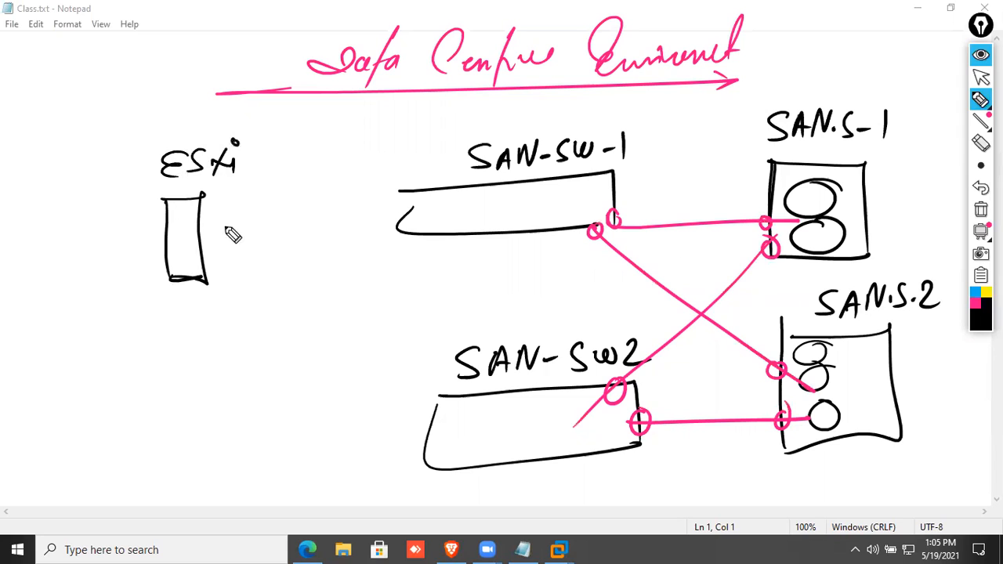
Add an HBA port to the ESXi host and link it to SAN-SW-1 with an HBA label.
mouse_move(188, 263)
left_mouse_down()
mouse_move(207, 263)
mouse_move(437, 407)
left_mouse_up()
mouse_move(154, 335)
left_mouse_down()
mouse_move(174, 349)
mouse_move(205, 329)
mouse_move(206, 317)
mouse_move(209, 339)
left_mouse_up()
left_click_drag(196, 252, 390, 221)
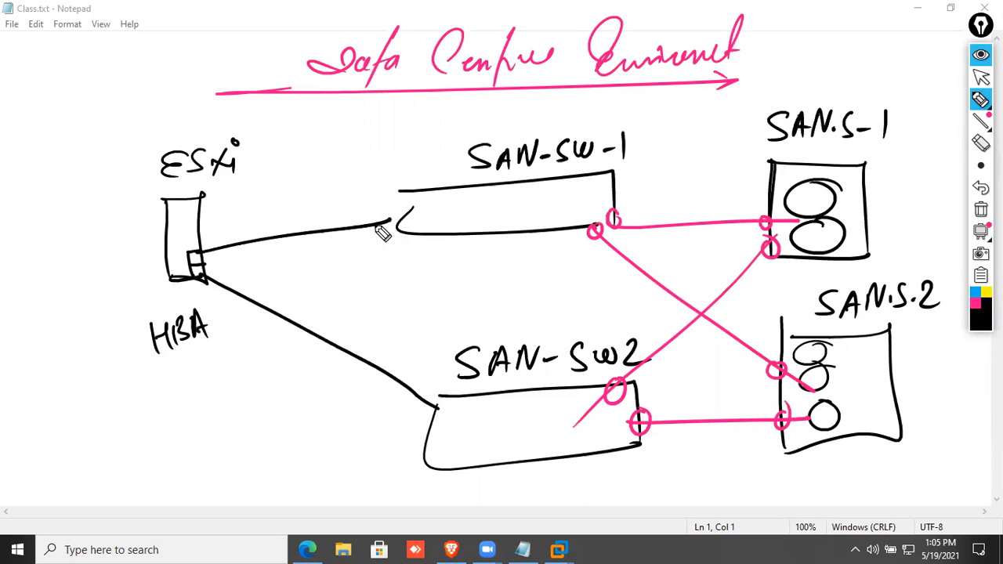
mouse_move(254, 276)
left_mouse_down()
mouse_move(261, 262)
mouse_move(280, 273)
mouse_move(282, 261)
mouse_move(315, 266)
left_mouse_up()
left_click_drag(260, 287, 336, 275)
Number the first host ESXi-1 and draw a second ESXi host box with its own HBA port.
mouse_move(191, 409)
left_mouse_down()
mouse_move(201, 468)
mouse_move(230, 472)
left_mouse_up()
left_click_drag(251, 158, 287, 167)
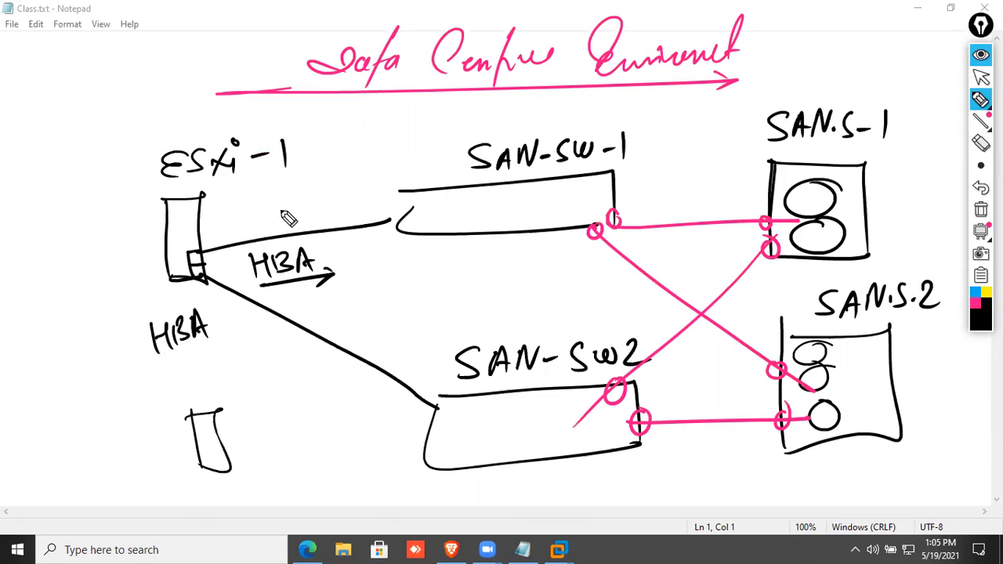
mouse_move(184, 379)
left_mouse_down()
mouse_move(202, 396)
mouse_move(271, 383)
left_mouse_up()
left_click(242, 365)
left_click_drag(269, 371, 281, 390)
left_click_drag(216, 448, 237, 464)
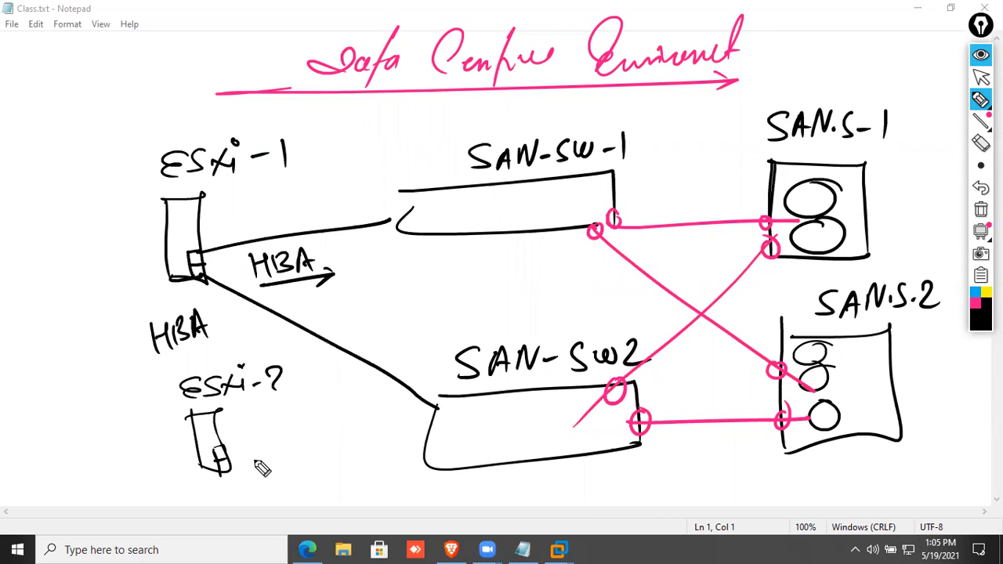
Link the second host to SAN-SW2 and SAN-SW-1 in pink, labelled HBA-1 and HBA2.
left_click(976, 310)
left_click_drag(226, 465, 428, 424)
left_click_drag(224, 464, 442, 202)
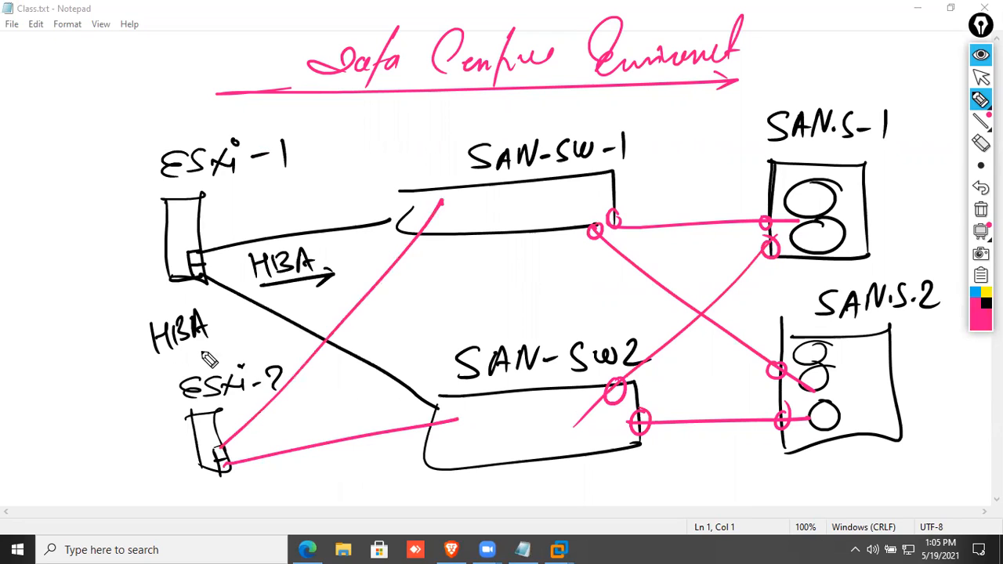
left_click_drag(253, 438, 296, 428)
mouse_move(260, 486)
left_mouse_down()
mouse_move(285, 467)
mouse_move(335, 471)
left_mouse_up()
left_click_drag(298, 417, 322, 406)
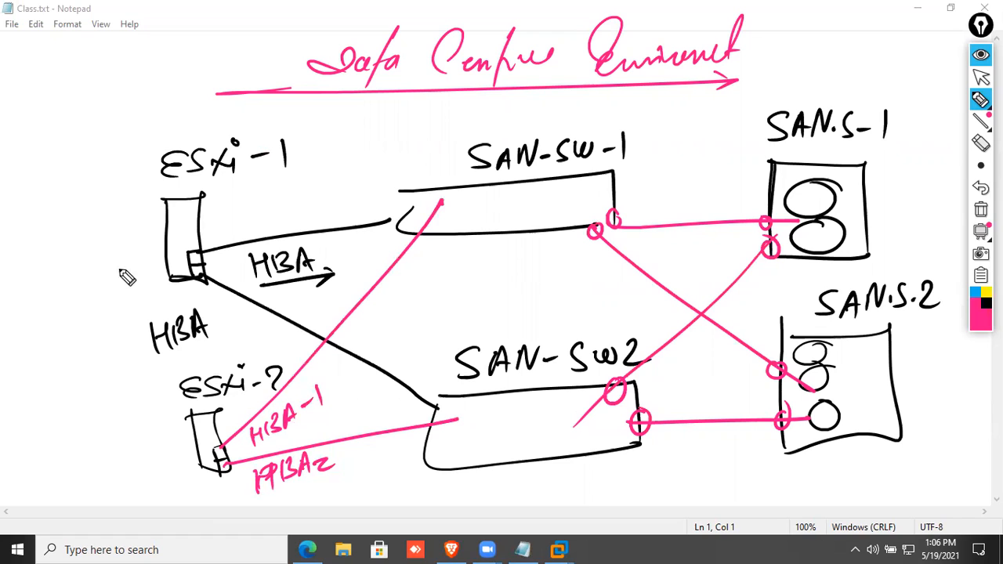
Draw pink ESXi arrows pointing into both host boxes.
mouse_move(35, 256)
left_mouse_down()
mouse_move(180, 229)
mouse_move(169, 235)
left_mouse_up()
mouse_move(42, 218)
left_mouse_down()
mouse_move(33, 236)
mouse_move(47, 236)
left_mouse_up()
mouse_move(65, 211)
left_mouse_down()
mouse_move(53, 232)
mouse_move(78, 223)
mouse_move(69, 233)
left_mouse_up()
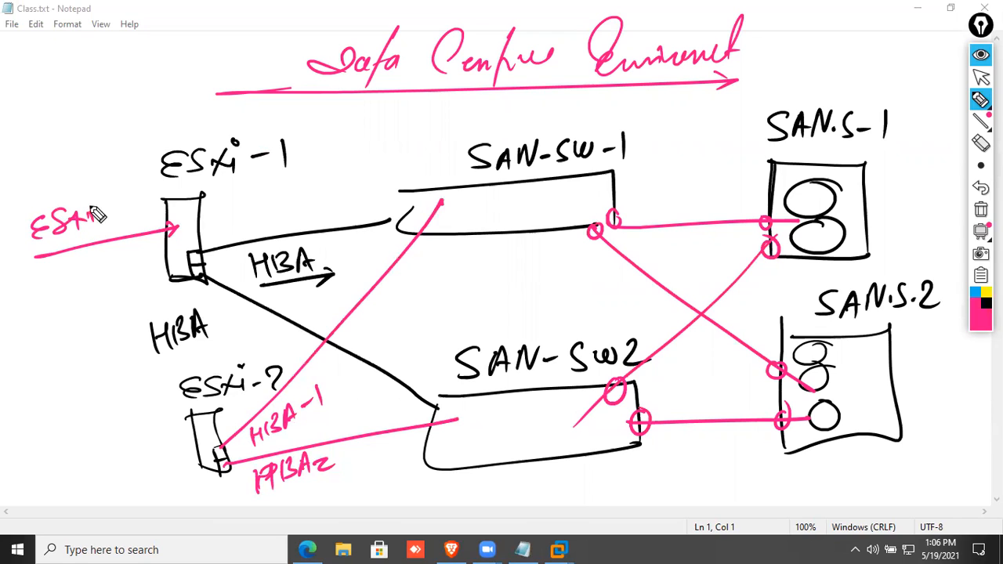
mouse_move(89, 452)
left_mouse_down()
mouse_move(93, 478)
mouse_move(132, 474)
left_mouse_up()
mouse_move(132, 458)
left_mouse_down()
mouse_move(119, 475)
mouse_move(136, 472)
left_mouse_up()
left_click(136, 445)
left_click_drag(87, 500, 190, 458)
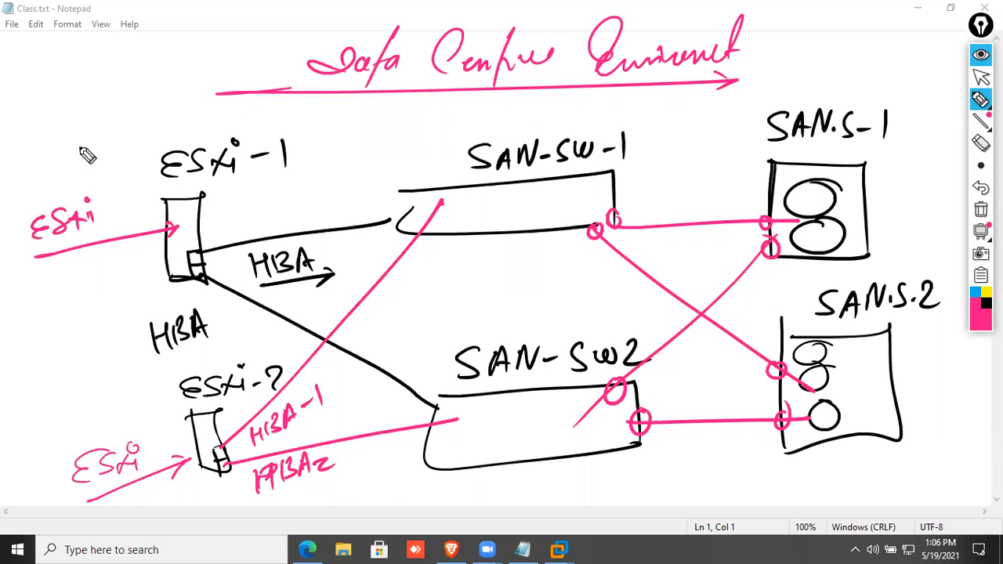
Write an underlined VM note in the top-left corner.
left_click_drag(26, 53, 75, 66)
left_click_drag(17, 101, 85, 61)
mouse_move(80, 39)
left_mouse_down()
mouse_move(81, 54)
mouse_move(120, 21)
mouse_move(131, 26)
left_mouse_up()
mouse_move(102, 54)
left_mouse_down()
mouse_move(125, 37)
mouse_move(98, 66)
left_mouse_up()
left_click_drag(102, 52, 89, 69)
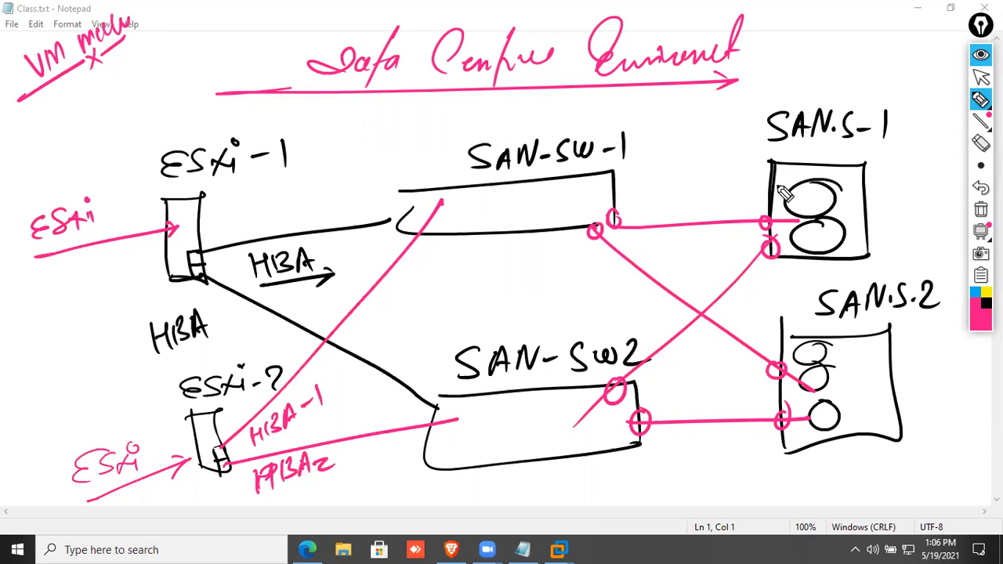
Label 2TB-LUN above SAN-SW-1 and draw paths from each ESXi host to its SAN storage.
mouse_move(457, 112)
left_mouse_down()
mouse_move(473, 130)
mouse_move(500, 110)
mouse_move(489, 129)
left_mouse_up()
mouse_move(506, 110)
left_mouse_down()
mouse_move(511, 128)
mouse_move(553, 116)
left_mouse_up()
mouse_move(565, 101)
left_mouse_down()
mouse_move(582, 123)
mouse_move(644, 91)
left_mouse_up()
left_click_drag(549, 131, 648, 120)
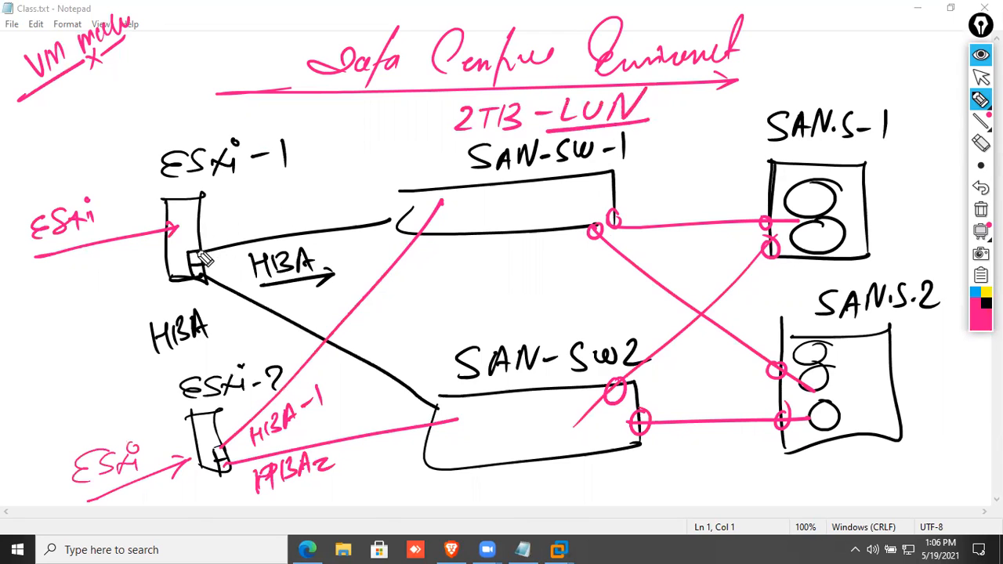
mouse_move(188, 225)
left_mouse_down()
mouse_move(352, 150)
mouse_move(797, 186)
left_mouse_up()
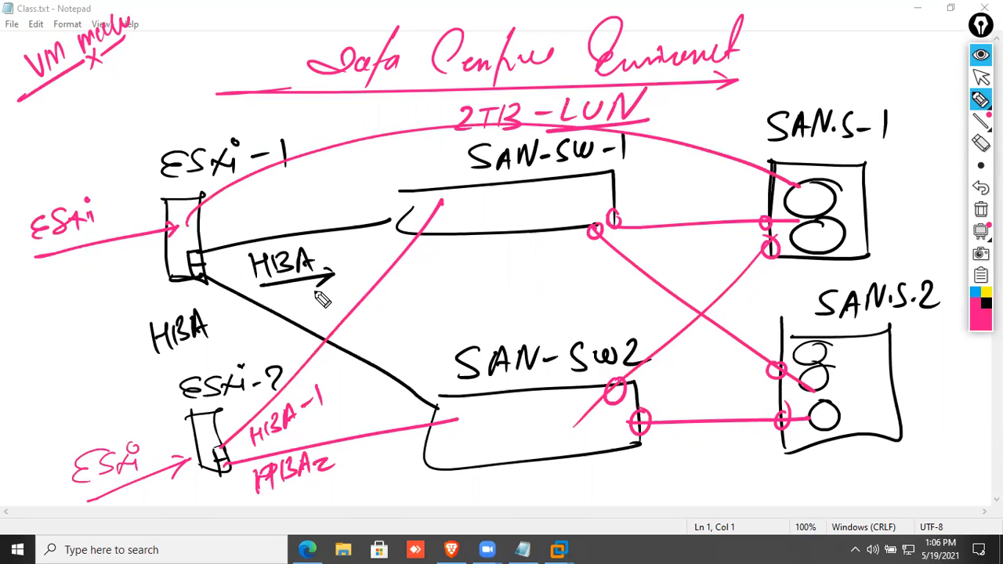
mouse_move(223, 423)
left_mouse_down()
mouse_move(400, 311)
mouse_move(866, 427)
left_mouse_up()
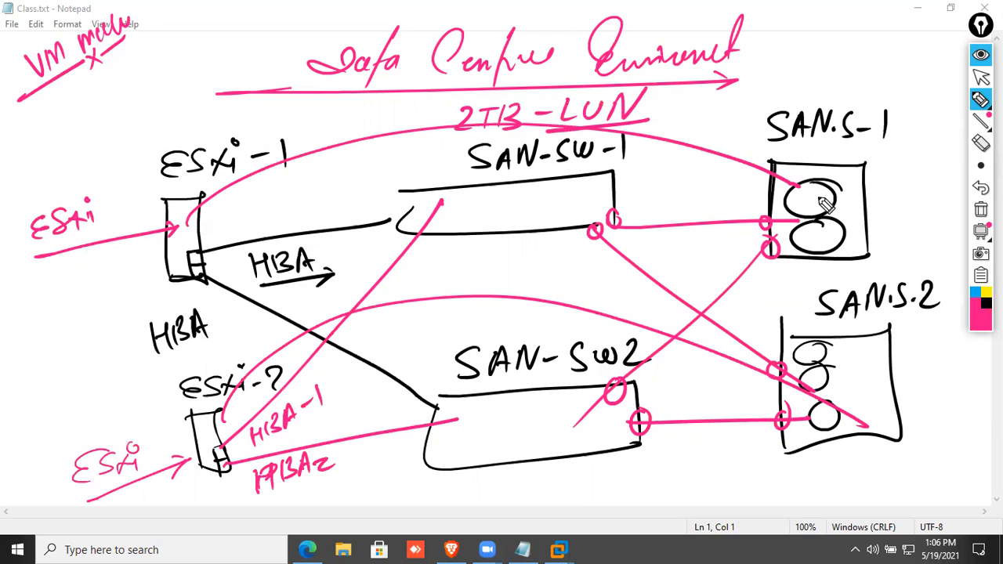
Mark SAN.S-1 with an X, tick SAN.S-2 and both ESXi hosts, and circle a VCP note.
left_click_drag(911, 192, 891, 223)
left_click_drag(891, 199, 913, 222)
left_click_drag(884, 388, 982, 356)
mouse_move(150, 255)
left_mouse_down()
mouse_move(136, 275)
mouse_move(157, 274)
left_mouse_up()
mouse_move(149, 460)
left_mouse_down()
mouse_move(162, 502)
mouse_move(232, 395)
left_mouse_up()
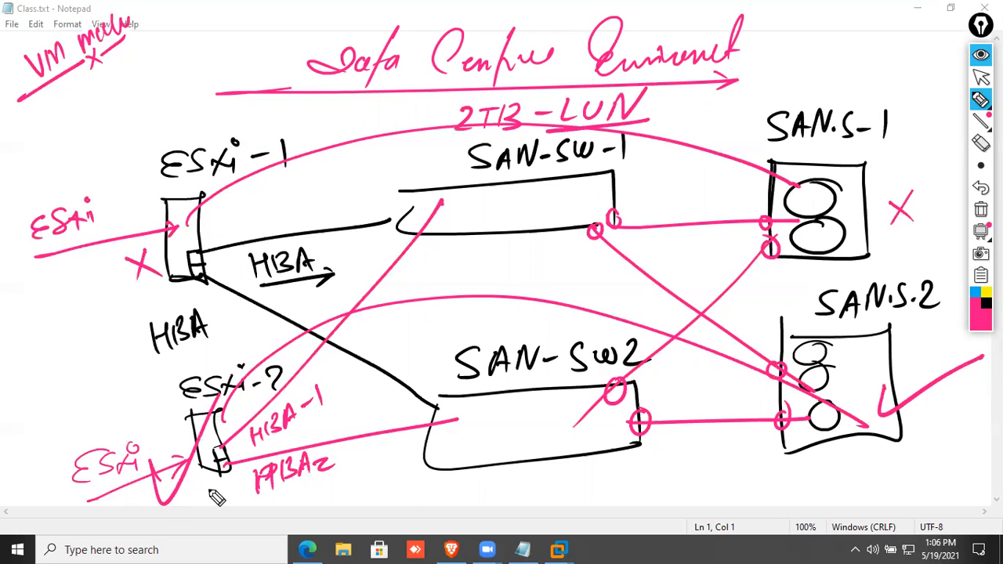
left_click_drag(107, 271, 169, 223)
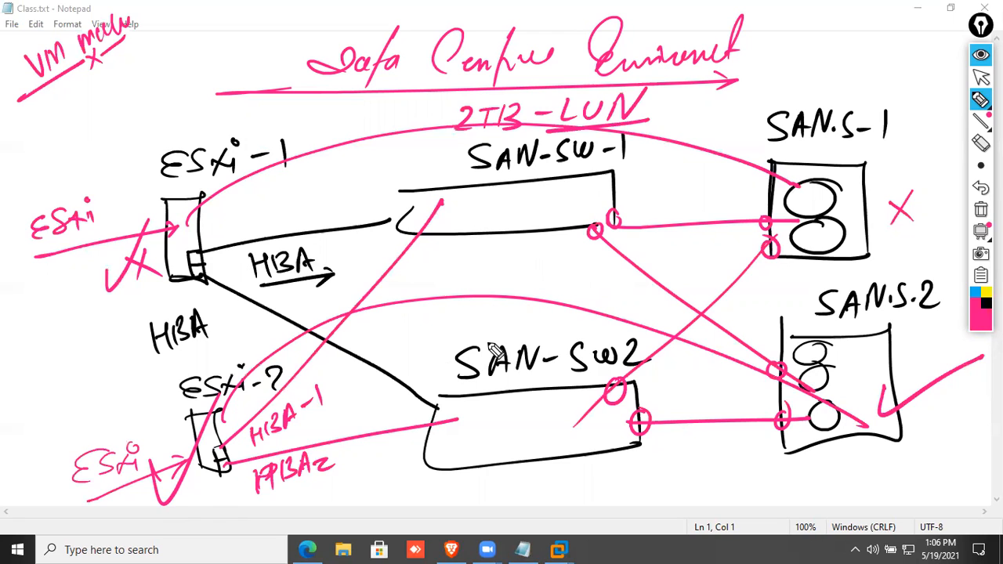
mouse_move(641, 475)
left_mouse_down()
mouse_move(674, 473)
mouse_move(715, 506)
left_mouse_up()
mouse_move(753, 482)
left_mouse_down()
mouse_move(619, 490)
mouse_move(644, 539)
left_mouse_up()
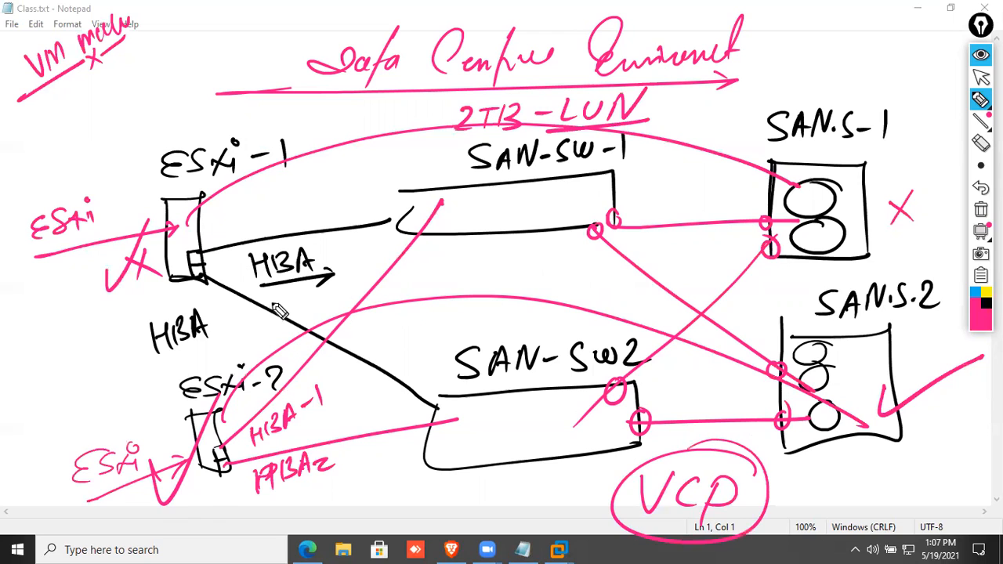
Draw an underlined vCenter box left of HBA and a bracketed A-D note below SAN-SW2.
mouse_move(43, 407)
left_mouse_down()
mouse_move(94, 314)
mouse_move(54, 392)
left_mouse_up()
mouse_move(19, 436)
left_mouse_down()
mouse_move(44, 412)
mouse_move(74, 425)
mouse_move(114, 406)
left_mouse_up()
left_click_drag(24, 474, 118, 416)
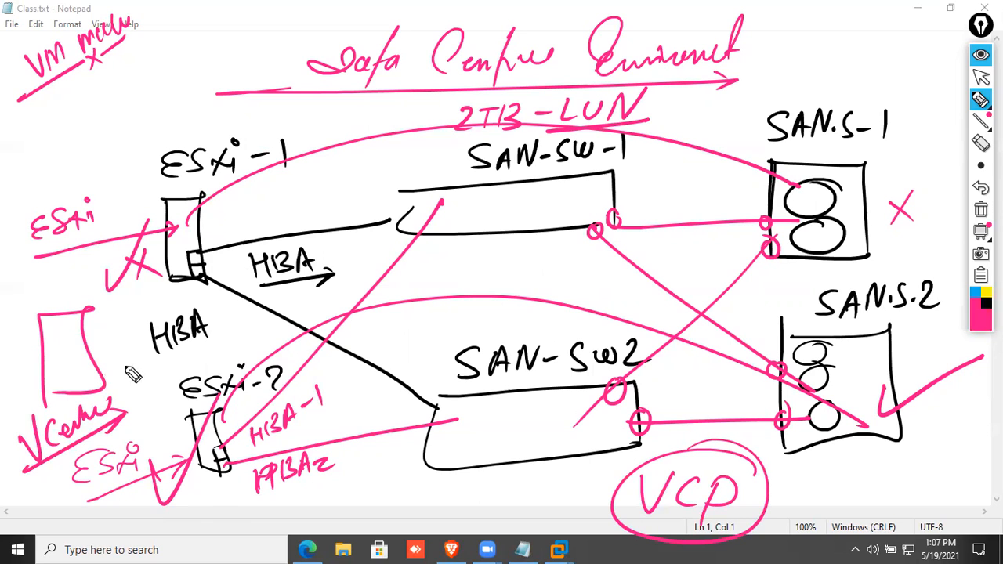
left_click_drag(358, 513, 435, 462)
left_click_drag(432, 518, 494, 502)
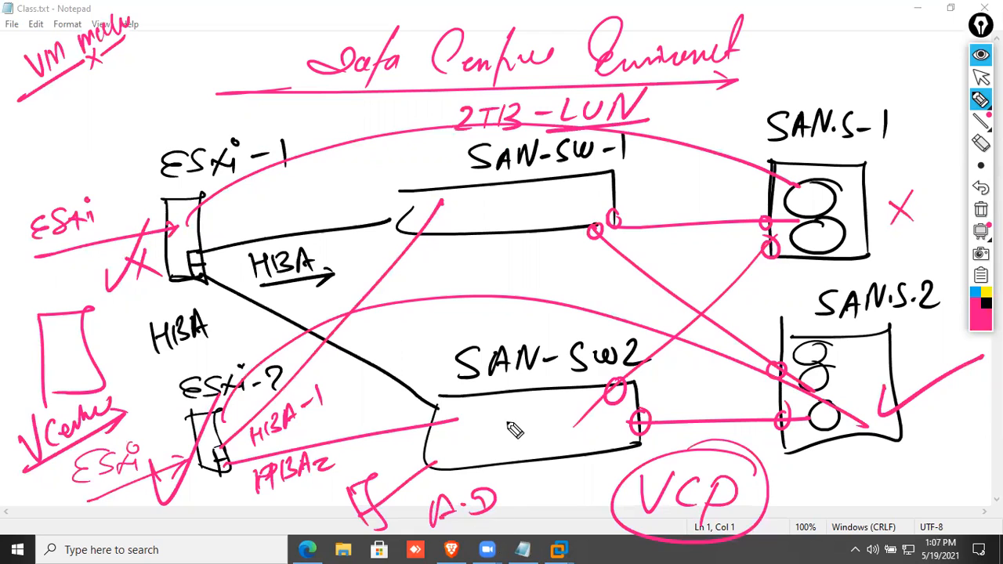
Write a circled 'Fiber Ch' note between the switches and link SAN-SW2 to ESXi-2's HBA.
mouse_move(441, 261)
left_mouse_down()
mouse_move(445, 290)
mouse_move(511, 276)
mouse_move(539, 290)
left_mouse_up()
left_click_drag(566, 259, 583, 287)
left_click_drag(560, 246, 580, 267)
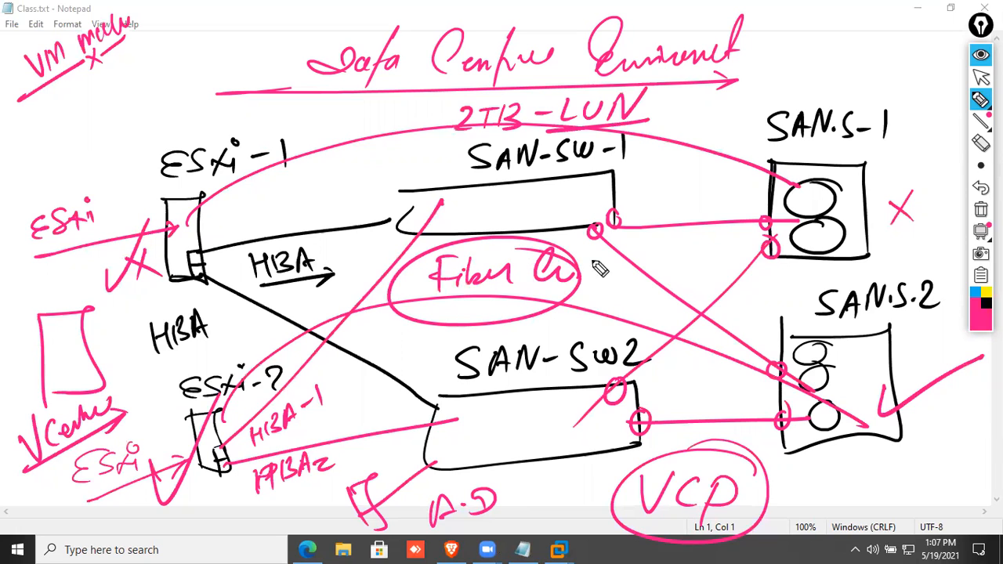
left_click_drag(631, 426, 210, 451)
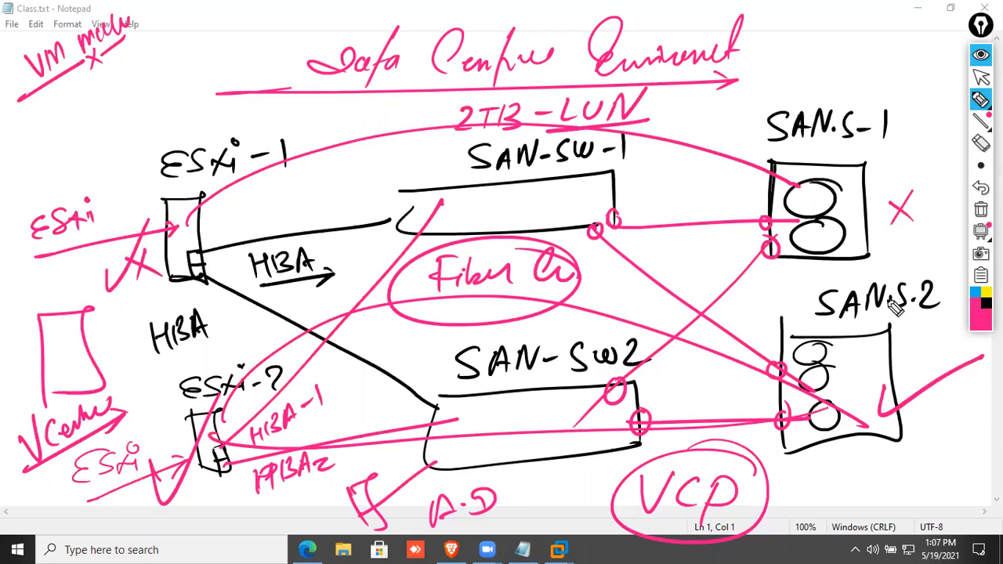
In black ink, write 5TB LUN inside SAN-SW2 and circle the 2TB-LUN label.
left_click(987, 303)
mouse_move(499, 403)
left_mouse_down()
mouse_move(477, 426)
mouse_move(526, 403)
left_mouse_up()
mouse_move(515, 406)
left_mouse_down()
mouse_move(511, 426)
mouse_move(526, 423)
left_mouse_up()
left_click_drag(527, 403, 549, 427)
mouse_move(582, 392)
left_mouse_down()
mouse_move(574, 428)
mouse_move(605, 423)
mouse_move(631, 395)
mouse_move(619, 425)
left_mouse_up()
mouse_move(509, 140)
left_mouse_down()
mouse_move(571, 82)
mouse_move(573, 138)
left_mouse_up()
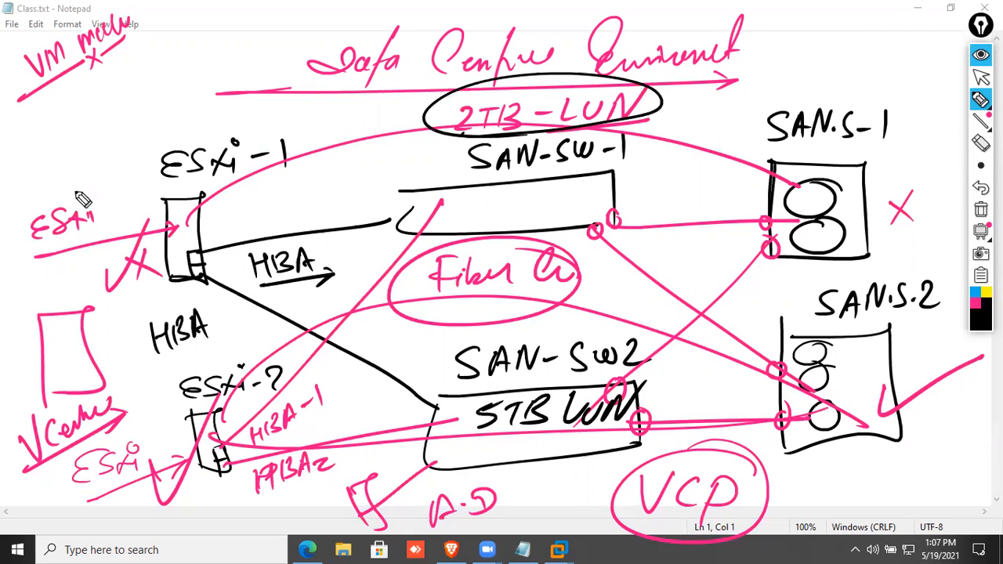
Write a circled HDD and ADD beside the ESXi-1 box, then hide the ink.
left_click_drag(184, 227, 273, 223)
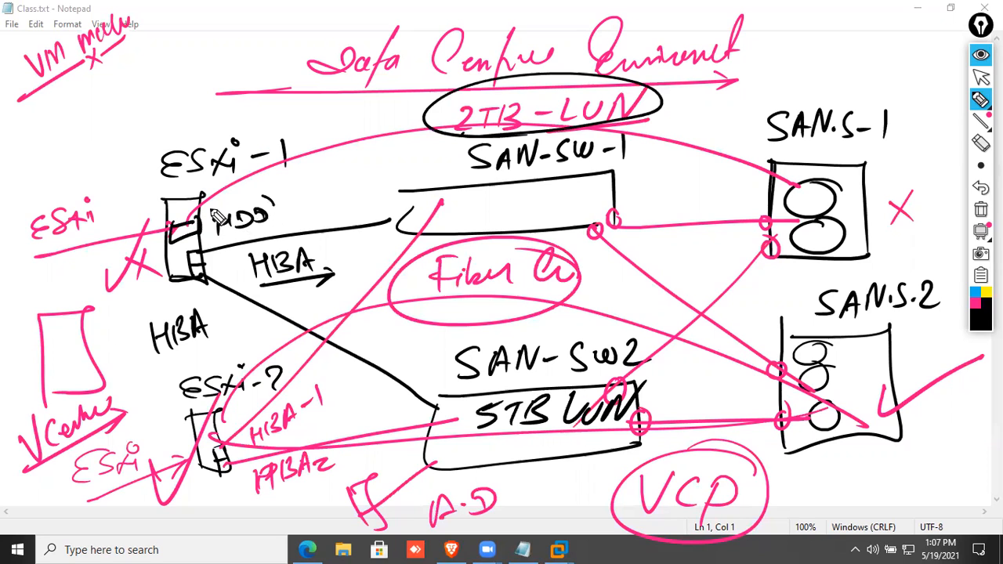
left_click_drag(235, 195, 239, 196)
mouse_move(302, 215)
left_mouse_down()
mouse_move(344, 190)
mouse_move(392, 220)
mouse_move(345, 229)
left_mouse_up()
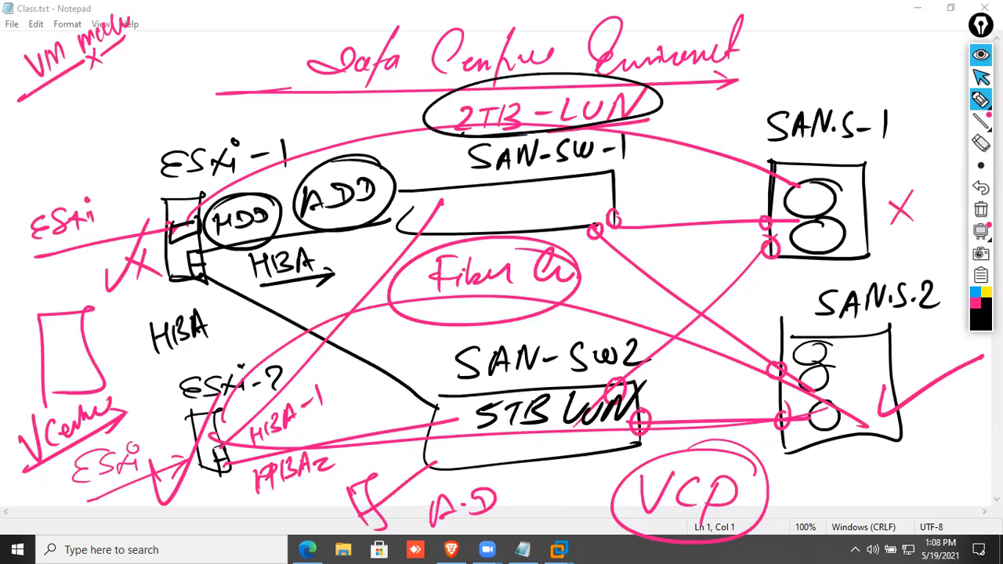
left_click(981, 54)
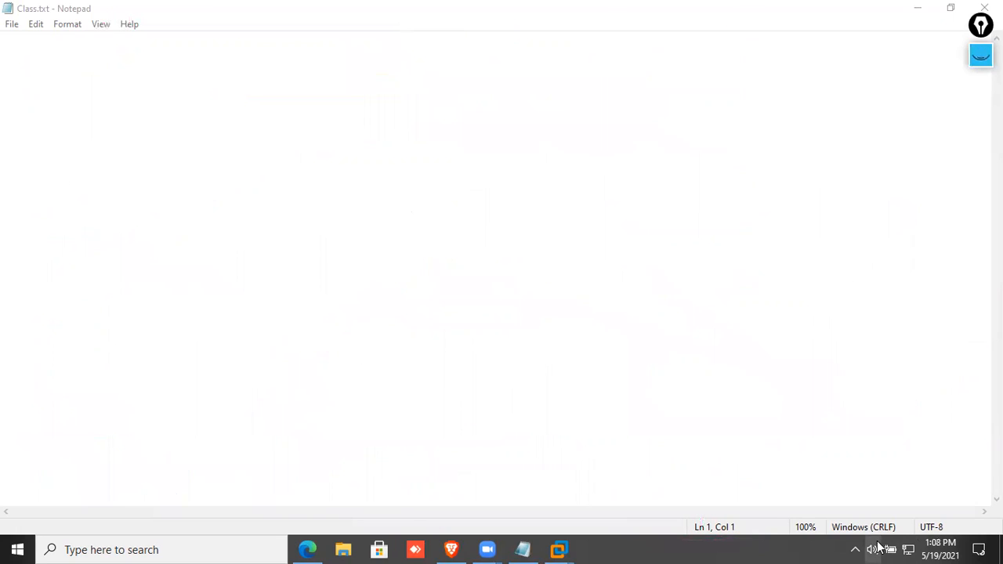
Wipe the old diagram and write an underlined 'Technology' heading with a first bullet arrow.
left_click(978, 59)
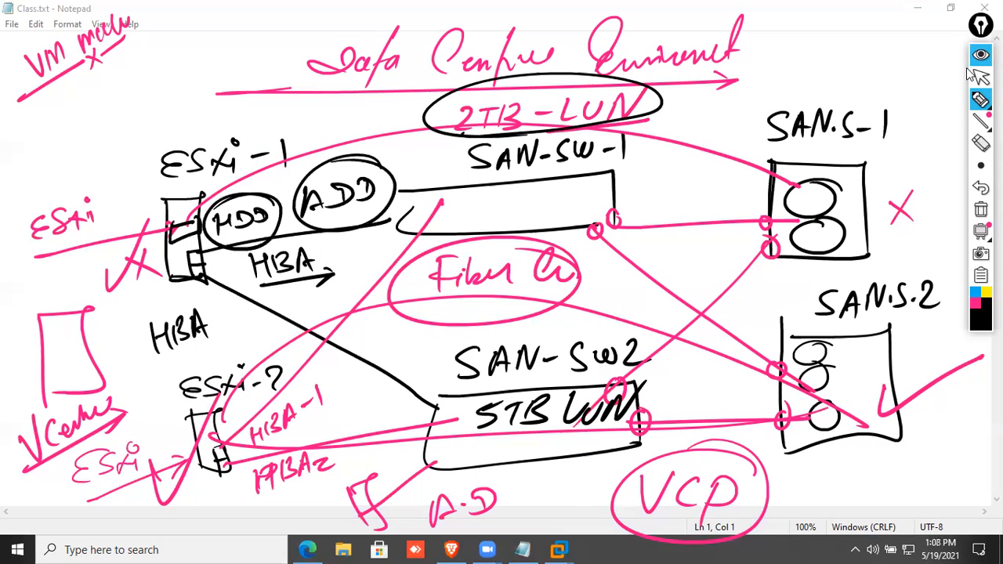
left_click(980, 209)
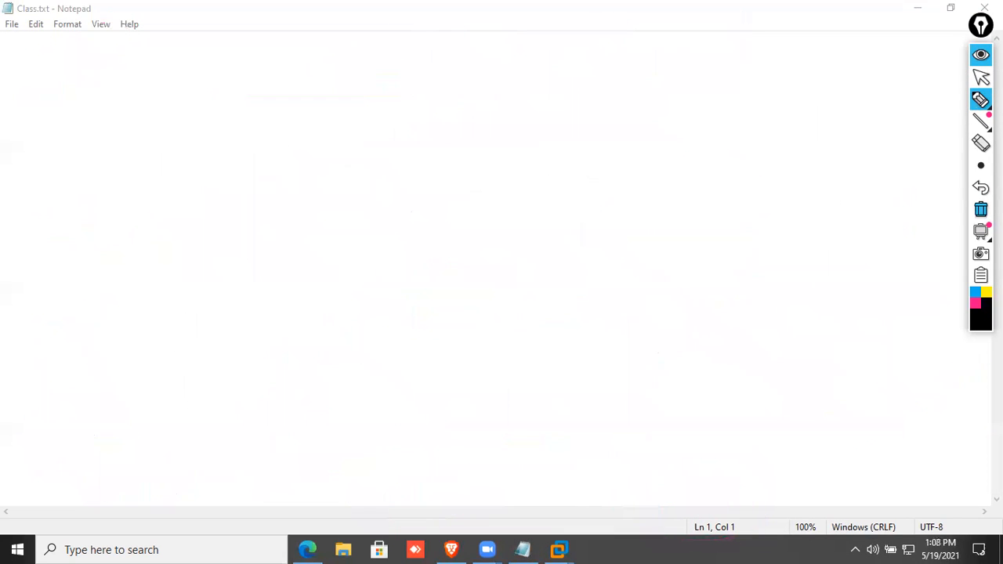
mouse_move(980, 100)
left_click(911, 103)
left_click_drag(28, 256, 57, 235)
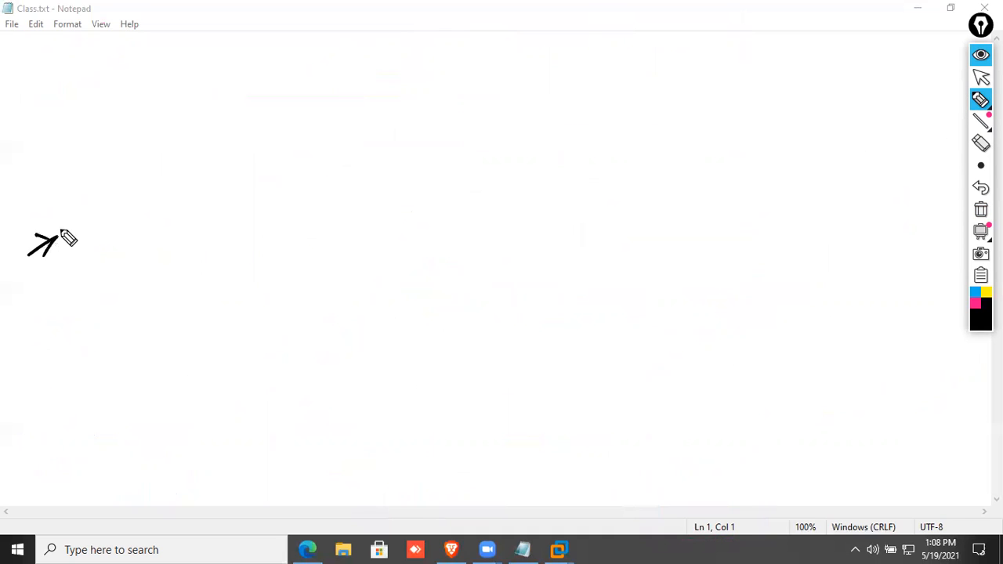
mouse_move(7, 191)
left_mouse_down()
mouse_move(56, 172)
mouse_move(67, 134)
mouse_move(92, 149)
mouse_move(135, 141)
left_mouse_up()
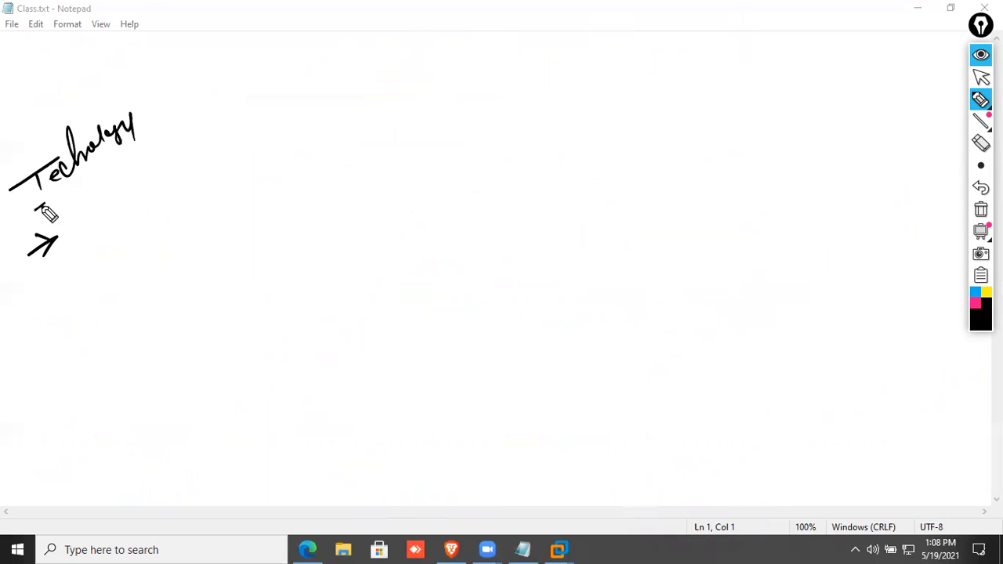
left_click_drag(32, 211, 166, 120)
List Scalable, Secure and Unique under the heading, each with its own arrow.
left_click_drag(73, 225, 153, 177)
mouse_move(30, 298)
left_mouse_down()
mouse_move(66, 274)
mouse_move(99, 273)
mouse_move(153, 220)
left_mouse_up()
mouse_move(37, 336)
left_mouse_down()
mouse_move(78, 308)
mouse_move(70, 304)
mouse_move(146, 285)
mouse_move(210, 242)
left_mouse_up()
left_click_drag(49, 384, 88, 358)
left_click_drag(59, 349, 88, 358)
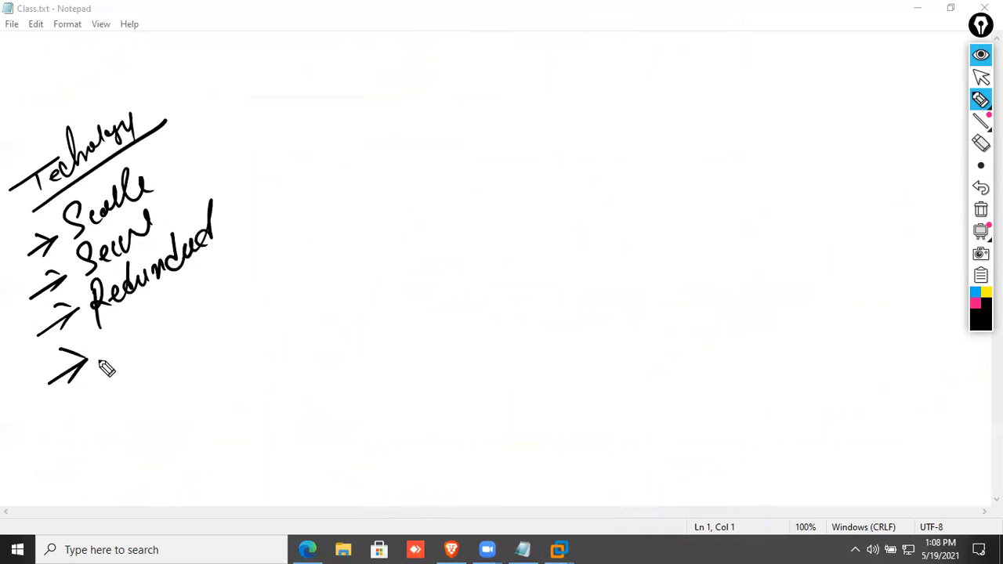
mouse_move(99, 319)
left_mouse_down()
mouse_move(121, 343)
mouse_move(128, 324)
mouse_move(155, 323)
mouse_move(170, 345)
left_mouse_up()
mouse_move(168, 308)
left_mouse_down()
mouse_move(190, 273)
mouse_move(196, 310)
left_mouse_up()
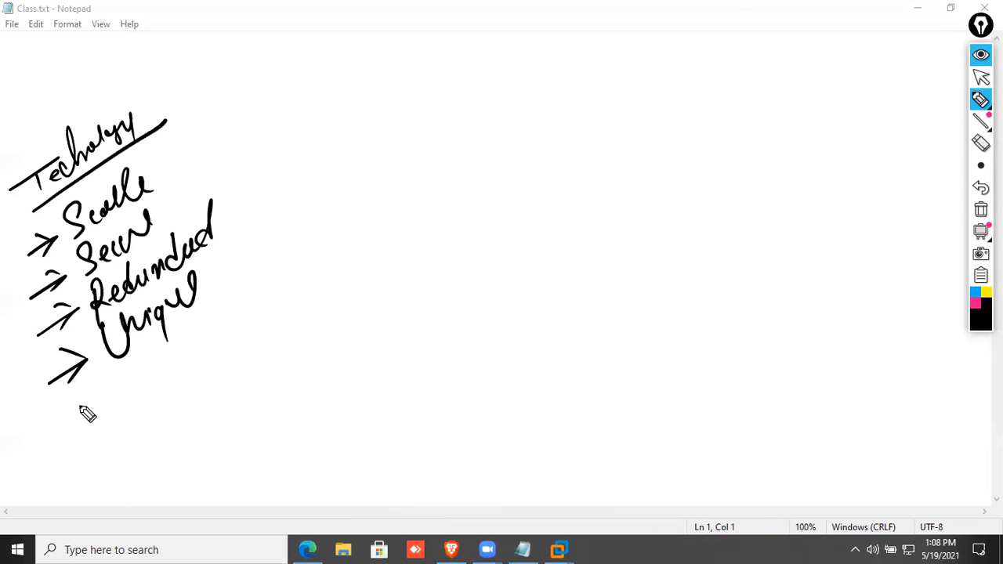
Add a fifth arrow with 'Simplicity' and bracket the whole list.
left_click_drag(63, 420, 97, 395)
left_click_drag(72, 390, 84, 416)
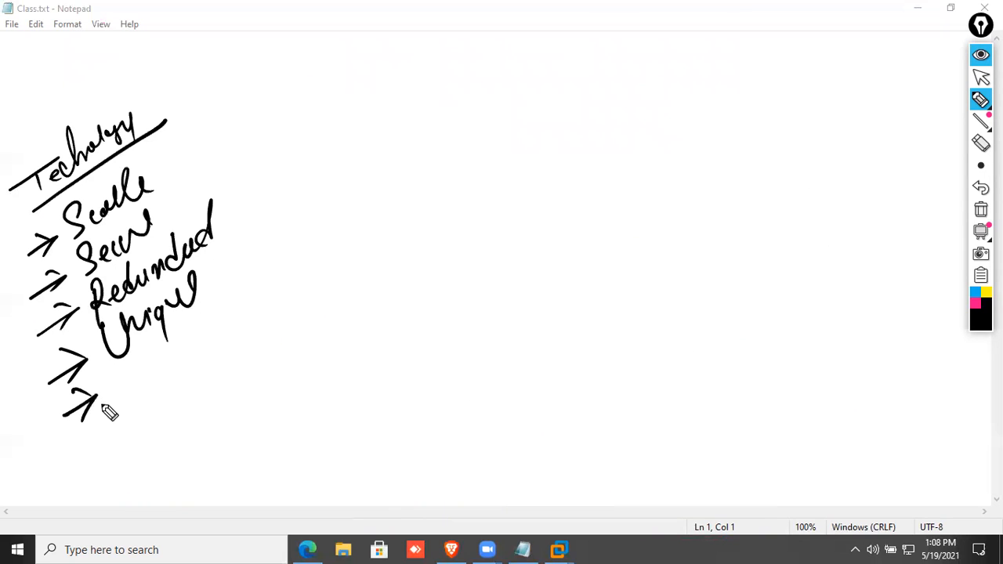
left_click_drag(130, 362, 127, 360)
mouse_move(135, 373)
left_mouse_down()
mouse_move(142, 392)
mouse_move(220, 324)
mouse_move(245, 381)
left_mouse_up()
left_click(134, 362)
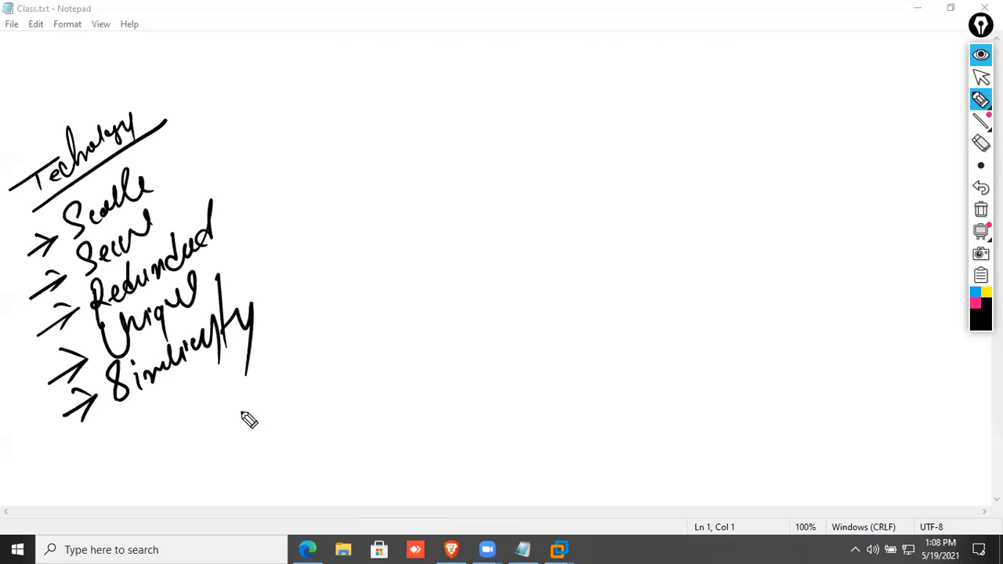
mouse_move(53, 141)
left_mouse_down()
mouse_move(219, 122)
mouse_move(257, 416)
left_mouse_up()
Add a circled note after an equals sign, then wipe all ink and collapse the toolbar.
left_click_drag(340, 215, 359, 210)
left_click_drag(345, 234, 376, 225)
mouse_move(431, 186)
left_mouse_down()
mouse_move(457, 202)
mouse_move(514, 188)
left_mouse_up()
left_click_drag(428, 220, 515, 208)
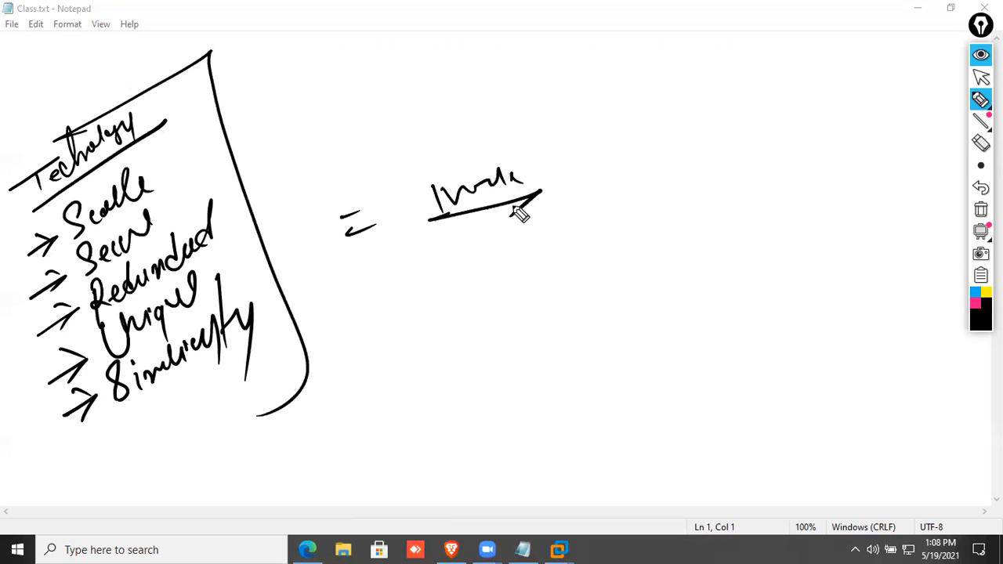
left_click_drag(554, 169, 436, 162)
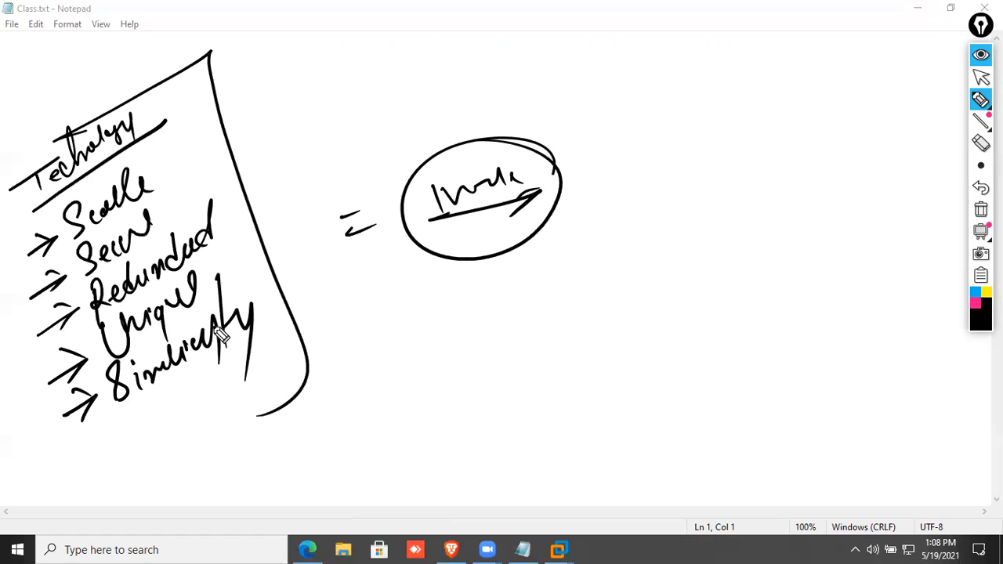
left_click(981, 210)
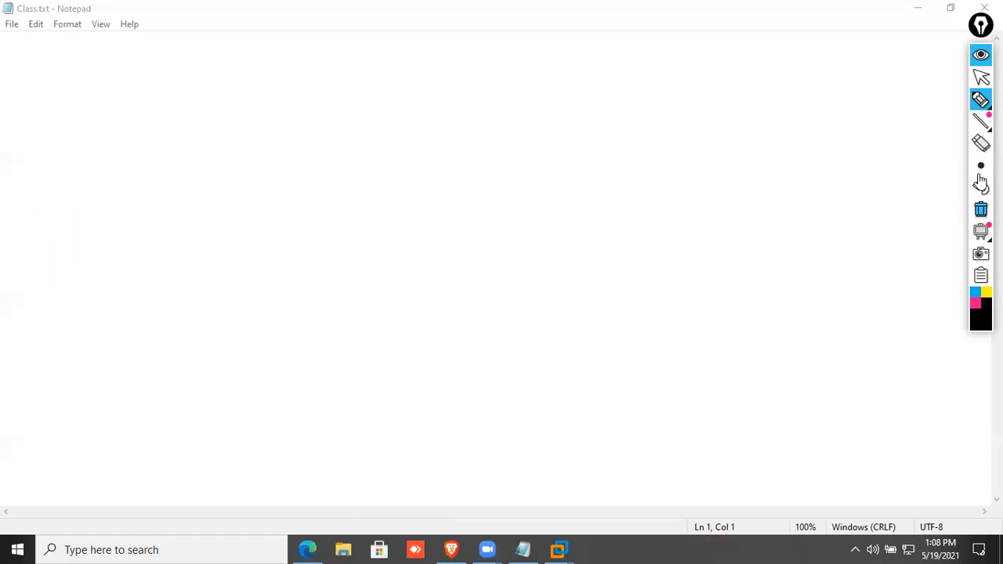
left_click(980, 54)
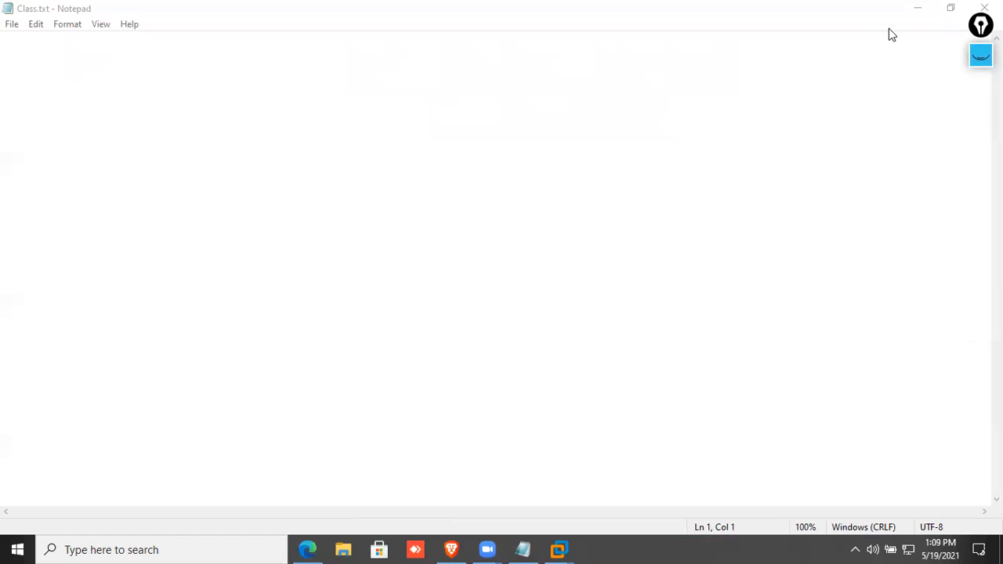
left_click(918, 8)
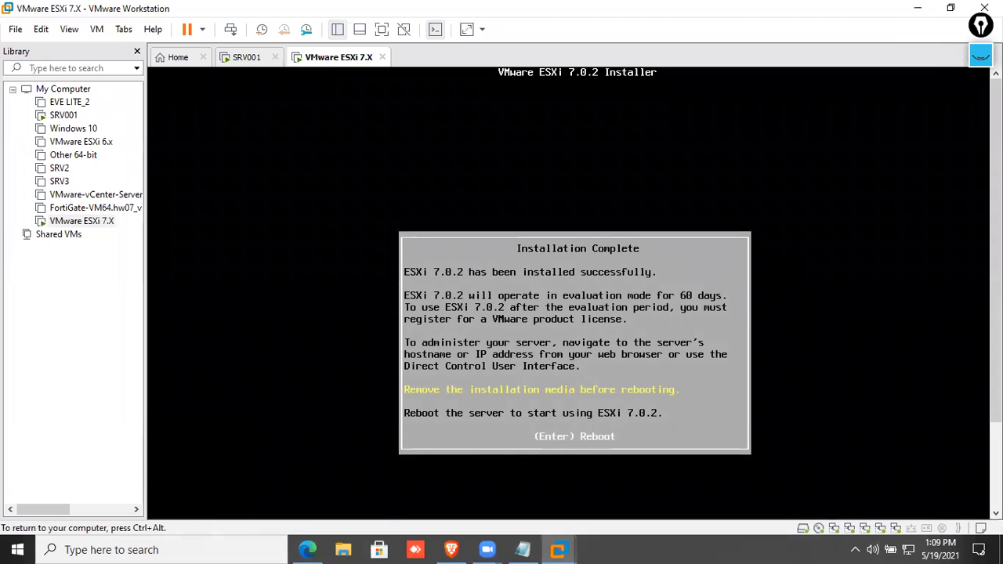
key("Return")
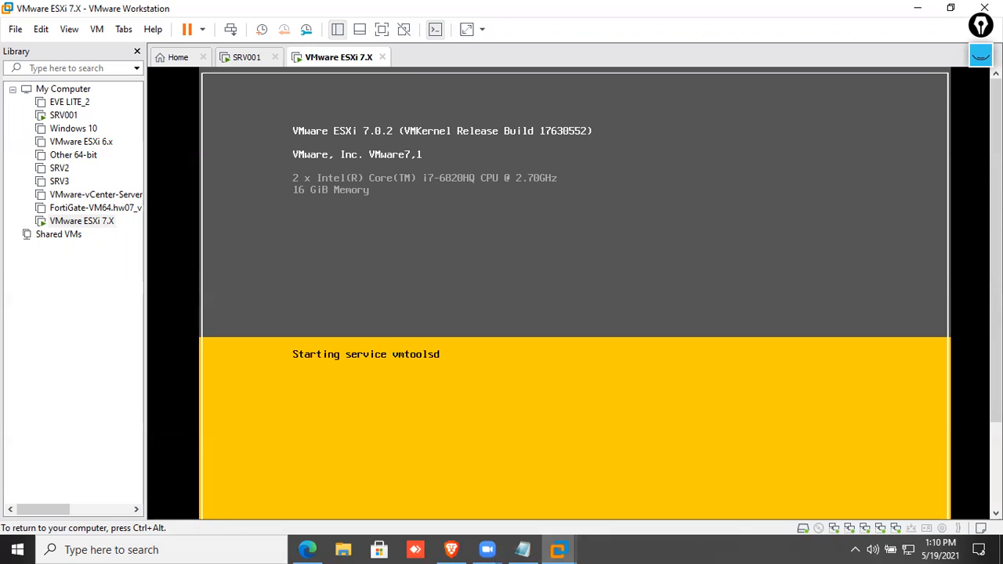
key("ctrl+alt")
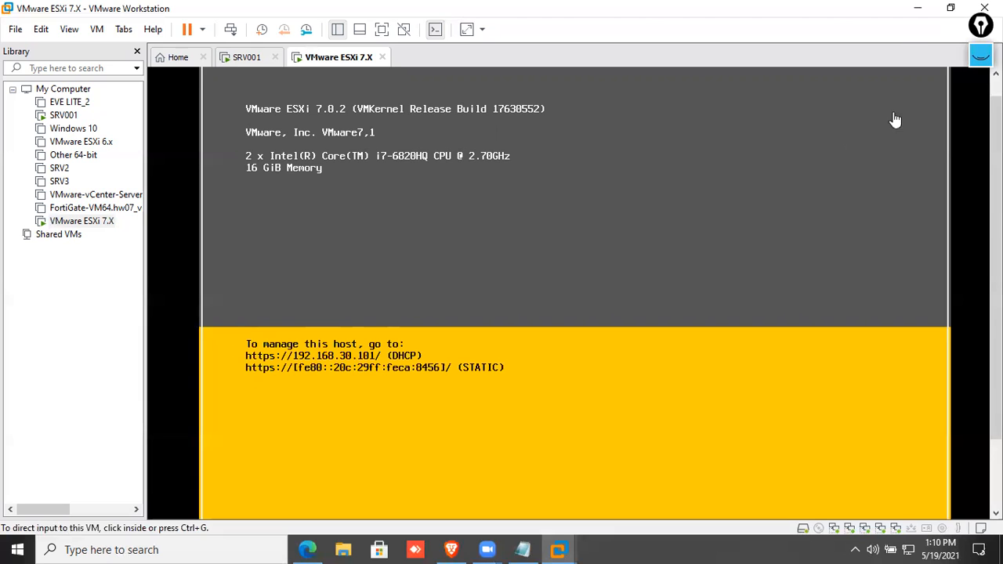
left_click(981, 54)
In blue ink, point an arrow at the DHCP address and underline the STATIC IPv6 address.
left_click(975, 303)
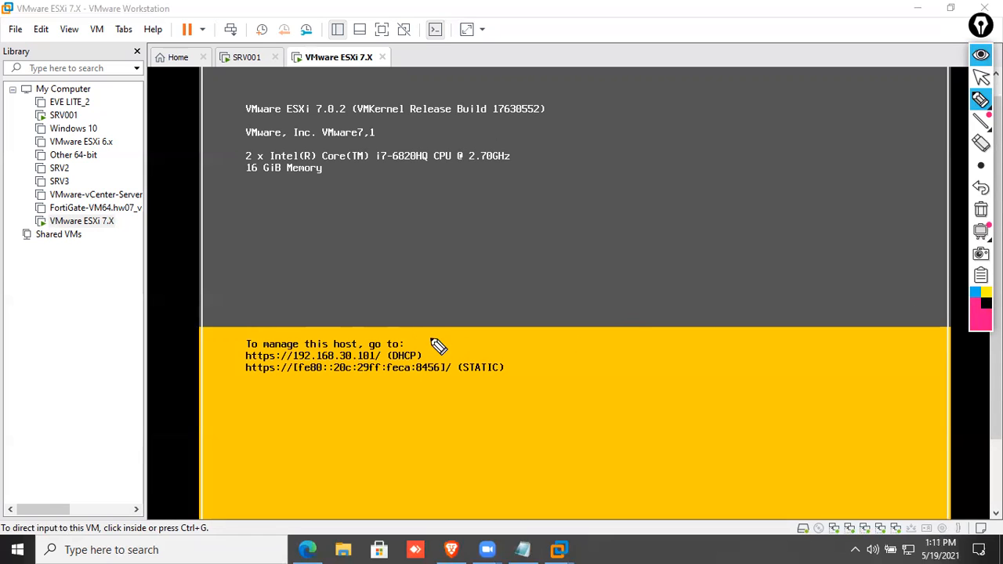
left_click(974, 292)
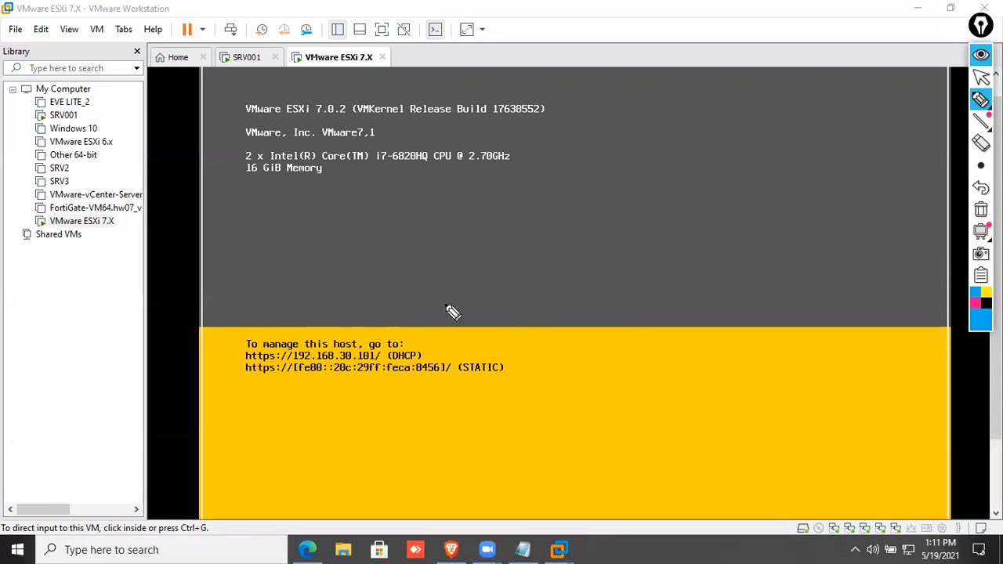
left_click_drag(425, 354, 526, 285)
mouse_move(443, 320)
left_mouse_down()
mouse_move(466, 351)
mouse_move(481, 340)
left_mouse_up()
left_click_drag(242, 373, 521, 387)
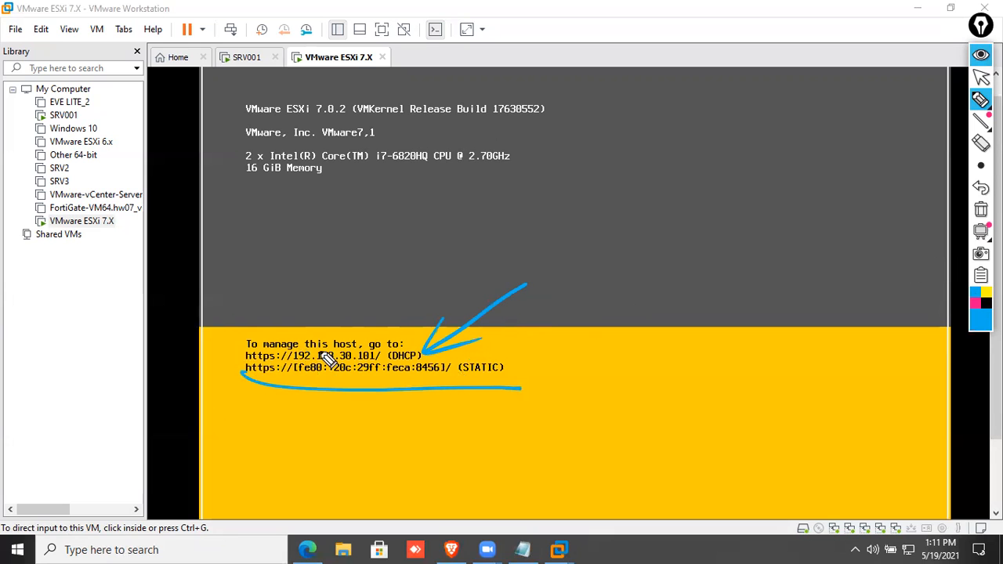
Write a circled 'Static' note above the addresses, then clear all annotations.
mouse_move(390, 272)
left_mouse_down()
mouse_move(394, 282)
mouse_move(417, 261)
mouse_move(459, 248)
mouse_move(484, 217)
mouse_move(463, 269)
left_mouse_up()
left_click_drag(362, 310, 486, 249)
left_click_drag(456, 255, 469, 276)
left_click_drag(393, 219, 316, 309)
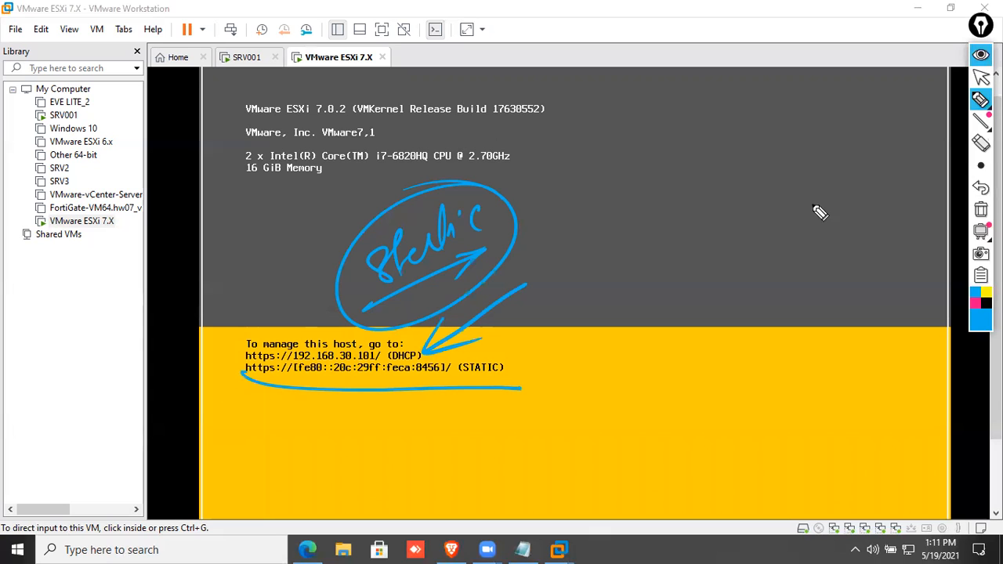
left_click(980, 209)
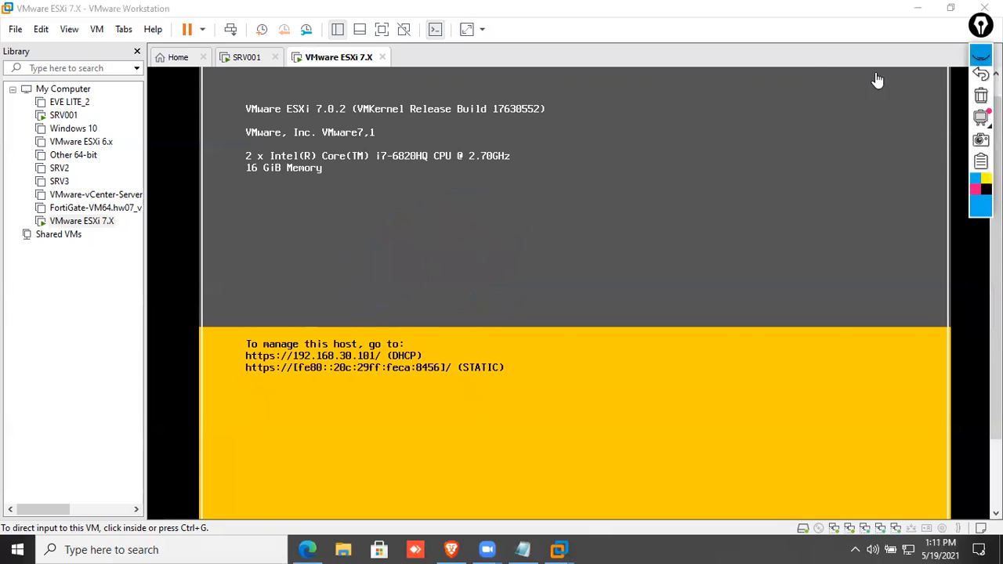
Show the ESXi VM full screen and log in as root to System Customization.
left_click(69, 29)
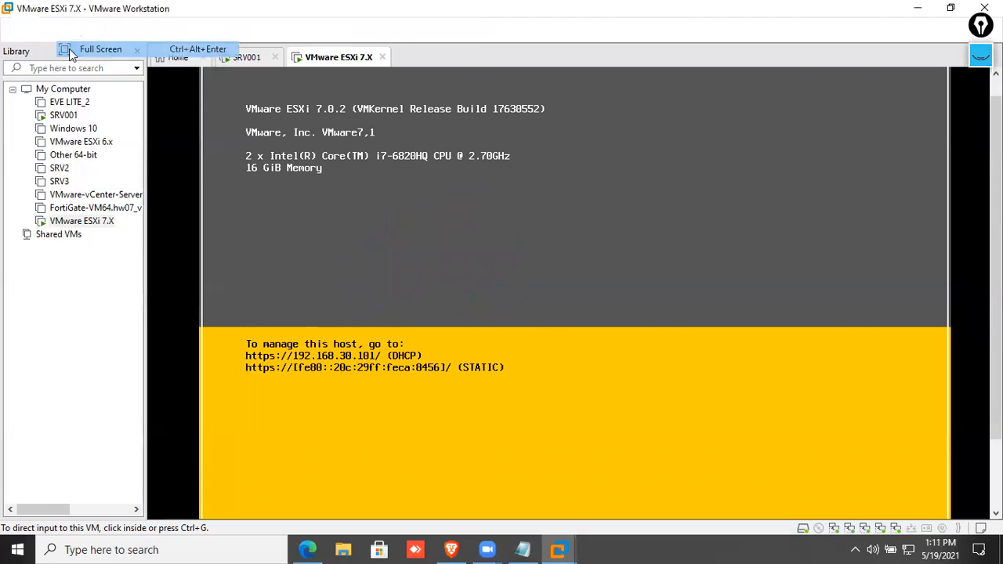
left_click(67, 50)
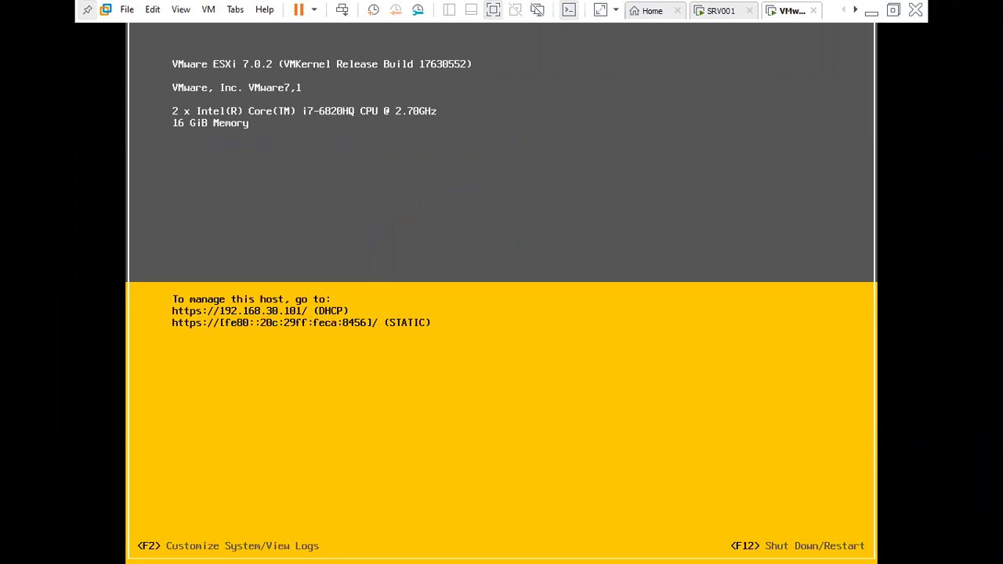
key("F2")
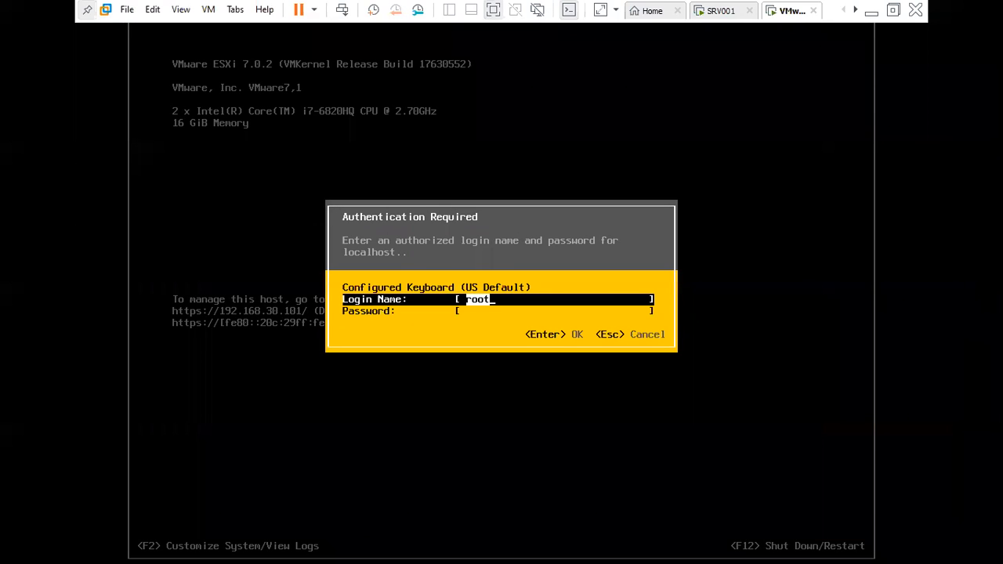
key("Tab")
type("********")
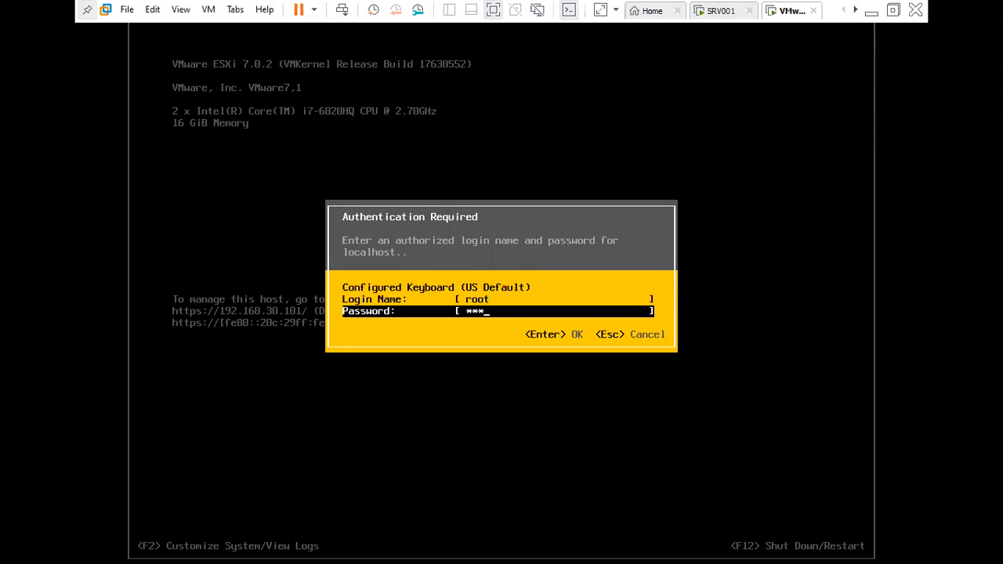
key("Return")
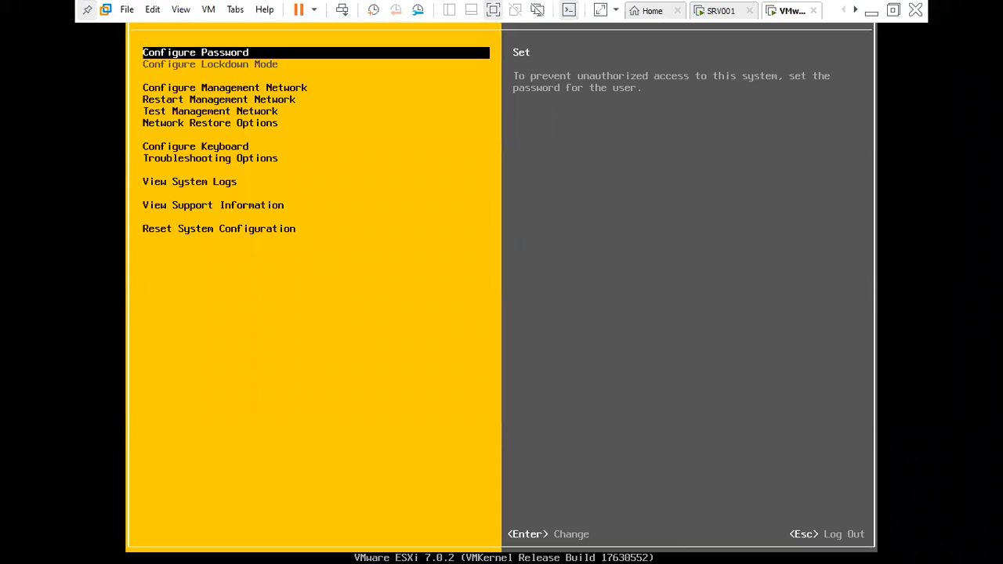
Set a static IPv4 address of 192.168.30.220 with gateway 192.168.30.1 for the management network.
key("Down")
key("Down")
key("Up")
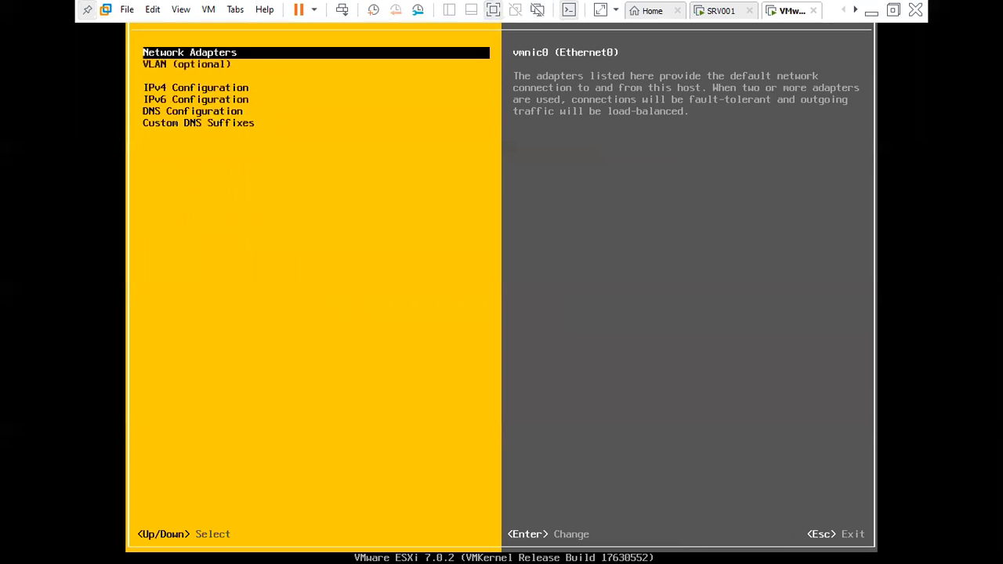
key("Down")
key("Down")
key("Return")
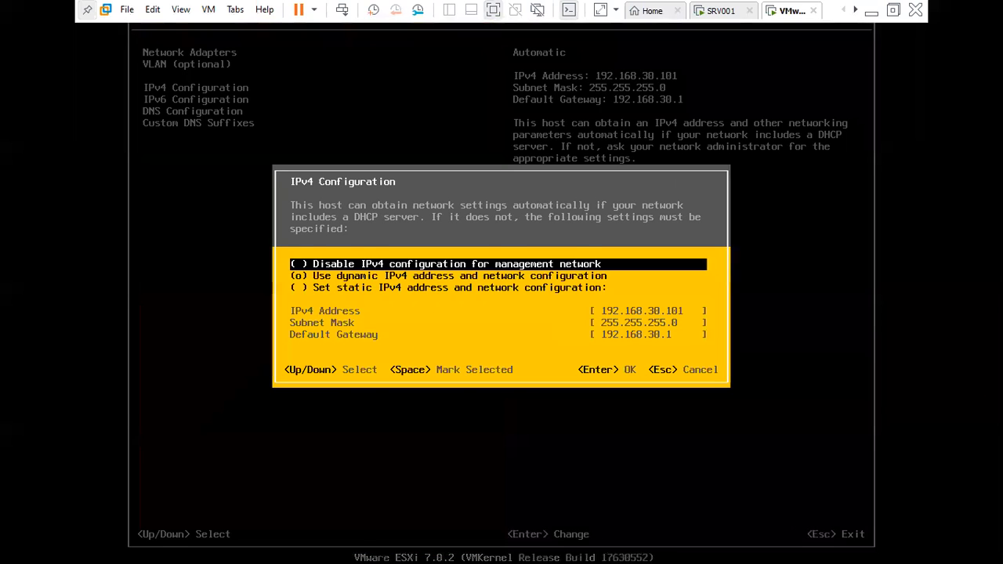
key("Down")
key("Down")
key("space")
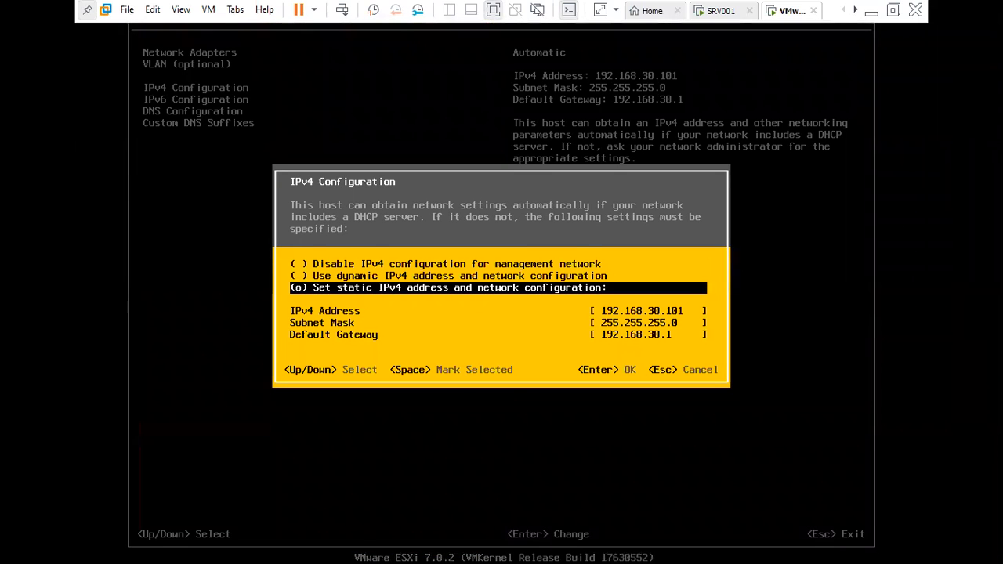
key("Down")
key("Down")
key("Up")
key("BackSpace")
key("BackSpace")
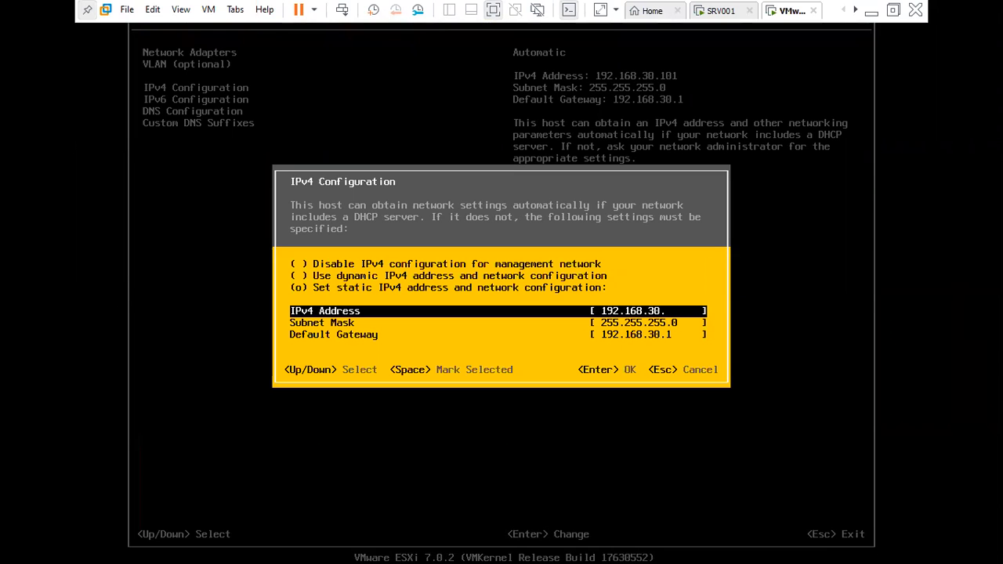
left_click(740, 11)
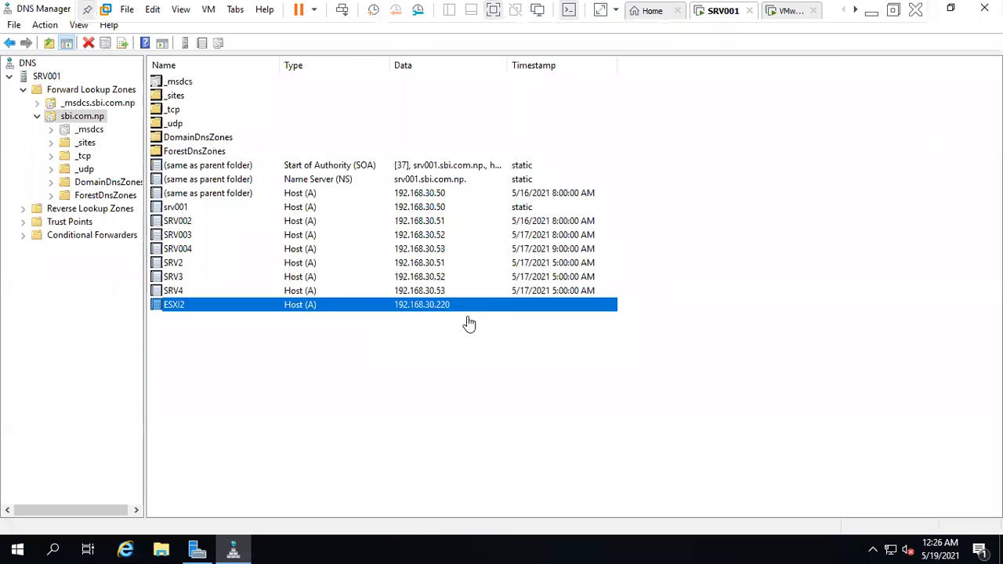
left_click(789, 11)
left_click(666, 312)
type("220")
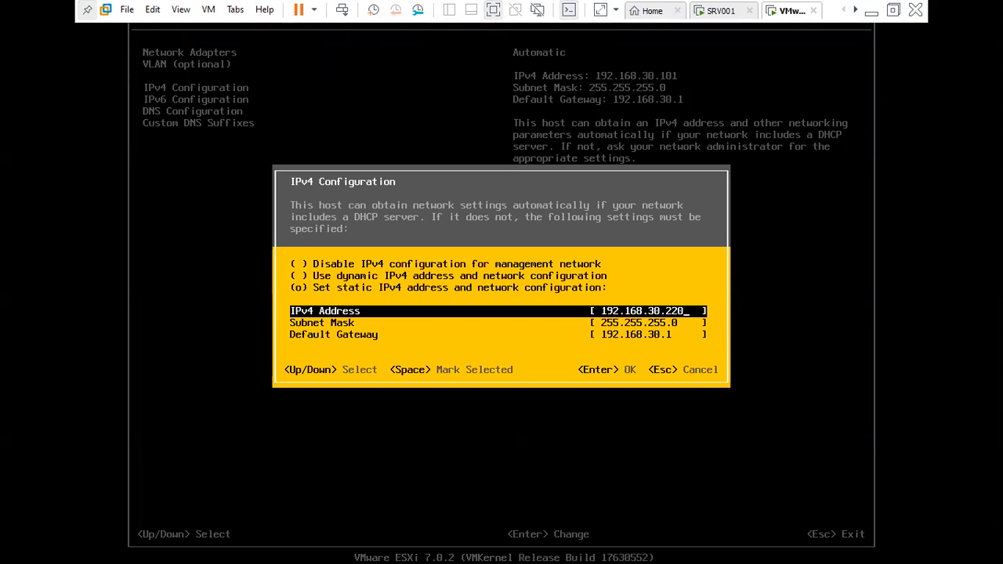
key("Down")
key("Down")
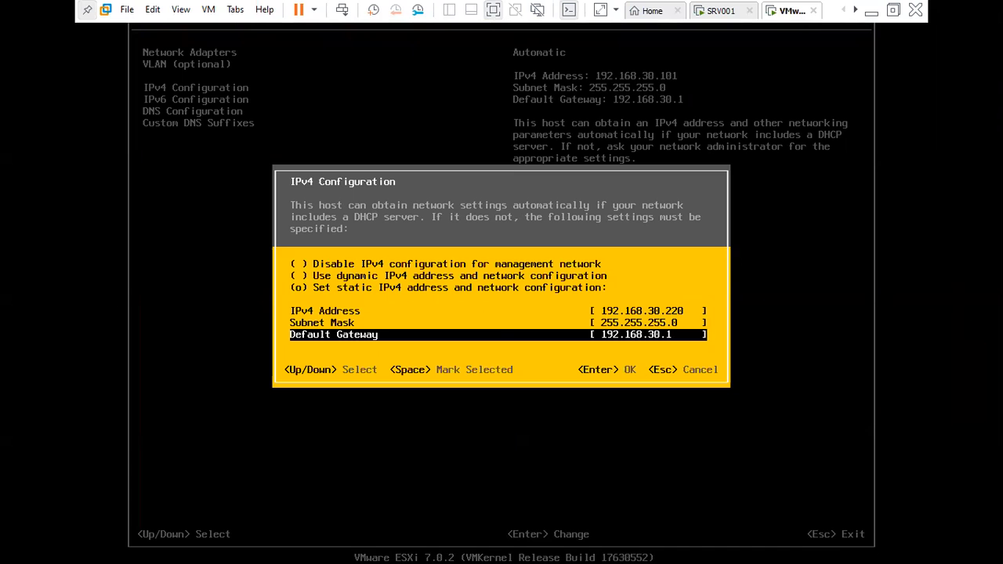
key("Return")
Add vmnic1 to the management network adapters.
key("Down")
key("Up")
key("Up")
key("Up")
key("Return")
key("Down")
key("space")
key("Return")
Mark the Disable IPv6 option in IPv6 Configuration.
key("Down")
key("Down")
key("Down")
key("Up")
key("Down")
key("Return")
key("Down")
key("Down")
key("Down")
key("Up")
key("Up")
key("Up")
key("space")
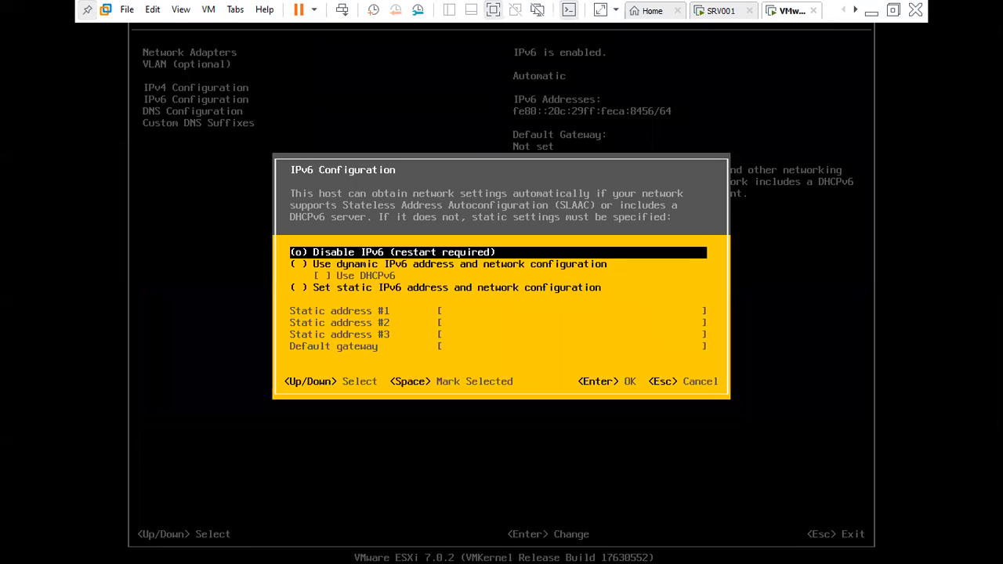
Confirm disabling IPv6 and set the primary DNS server manually to 192.168.30.50.
key("Return")
key("Down")
key("Return")
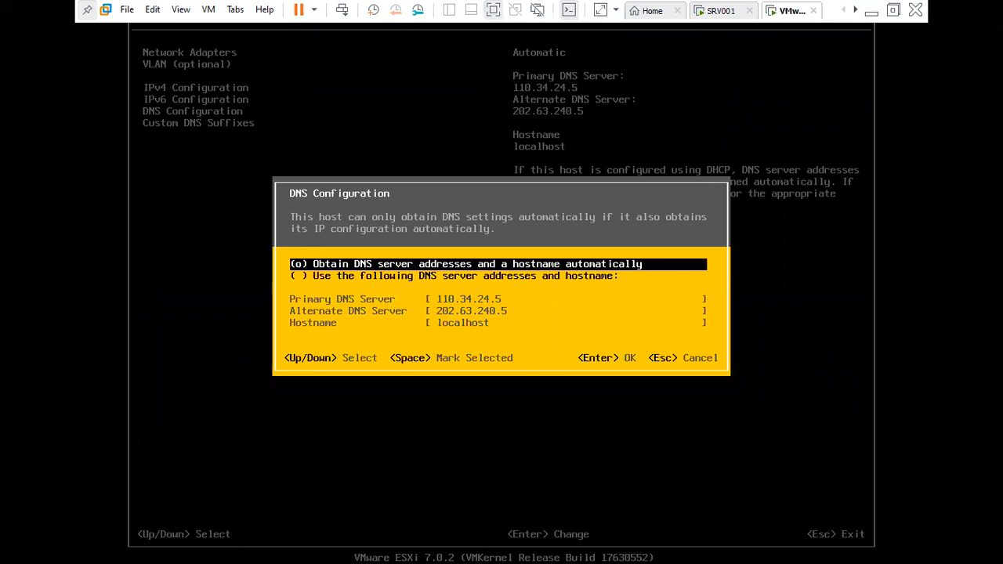
key("Down")
key("Up")
key("Down")
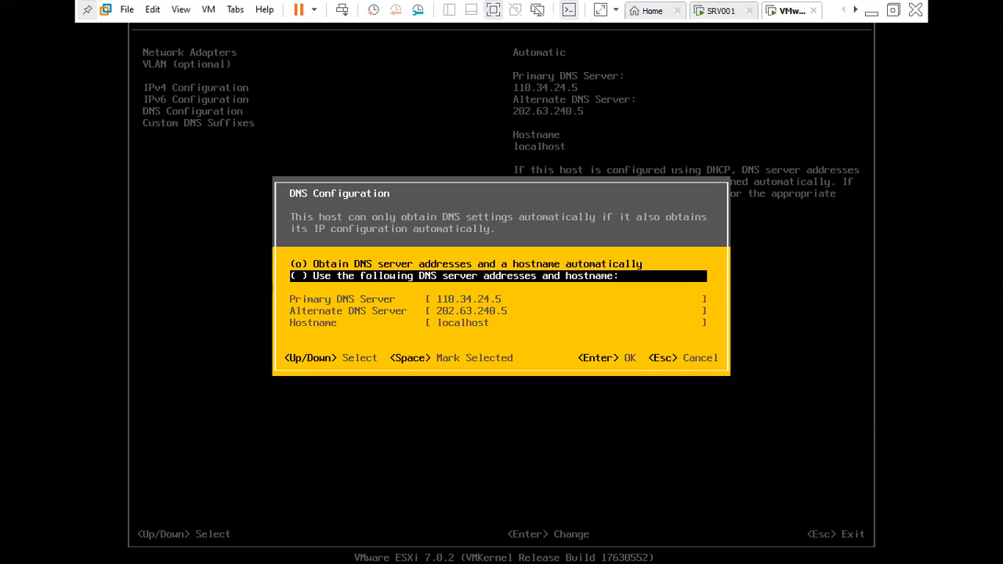
key("space")
key("Down")
key("BackSpace")
key("BackSpace")
key("BackSpace")
key("BackSpace")
key("BackSpace")
key("BackSpace")
key("BackSpace")
key("BackSpace")
key("BackSpace")
key("BackSpace")
key("BackSpace")
type("192.168.30.")
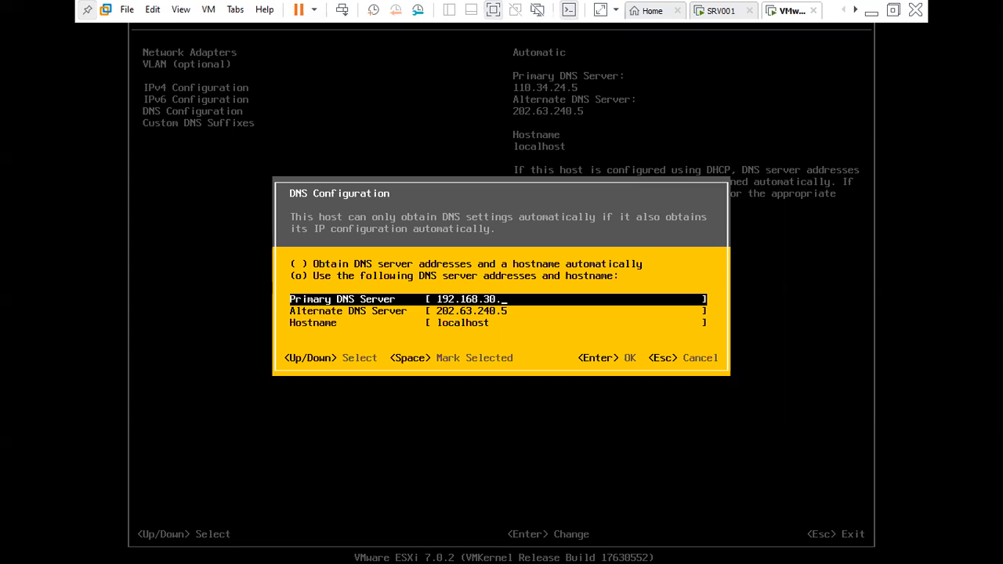
type("50")
Change the hostname to ESXI2 and save the DNS configuration.
key("Down")
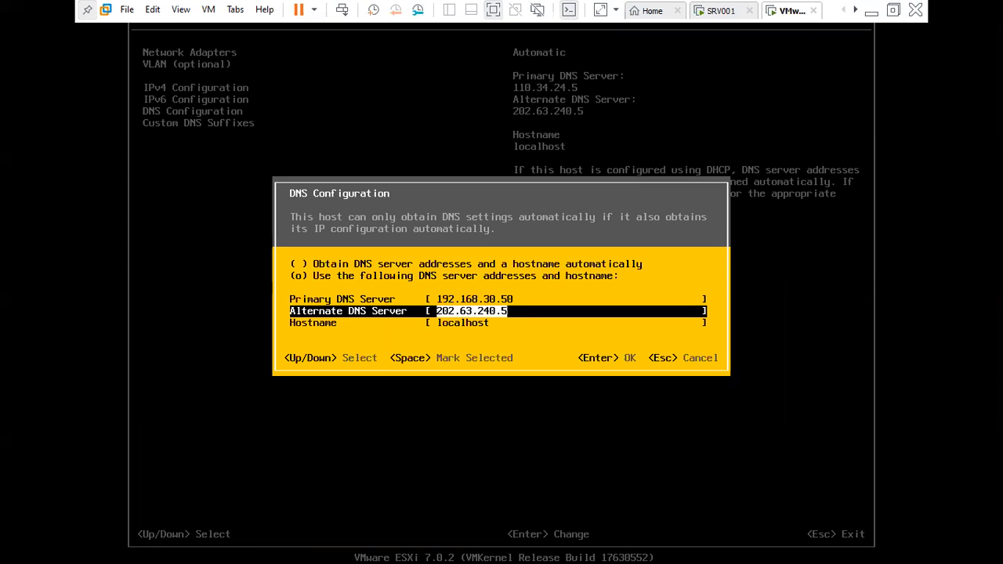
key("Down")
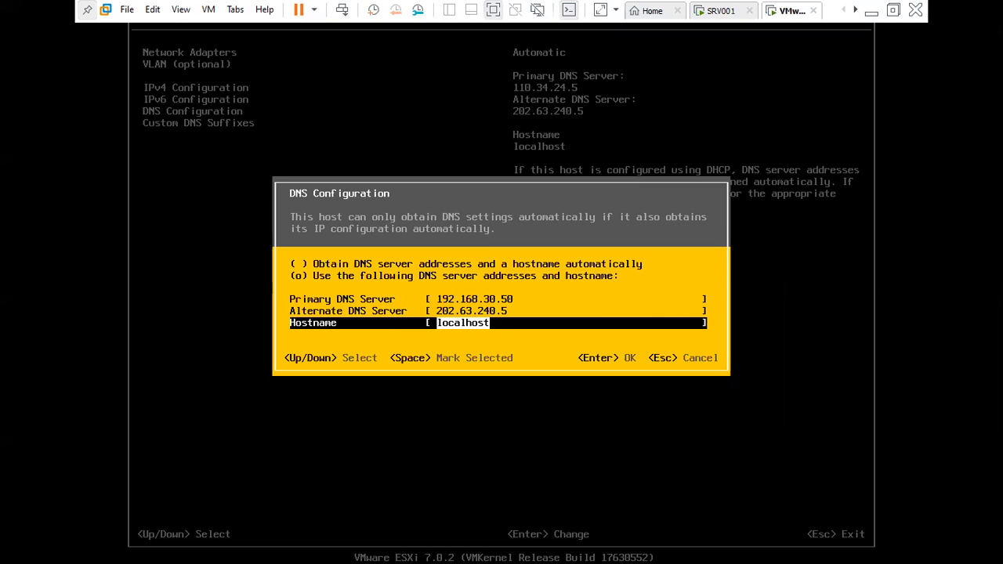
key("BackSpace")
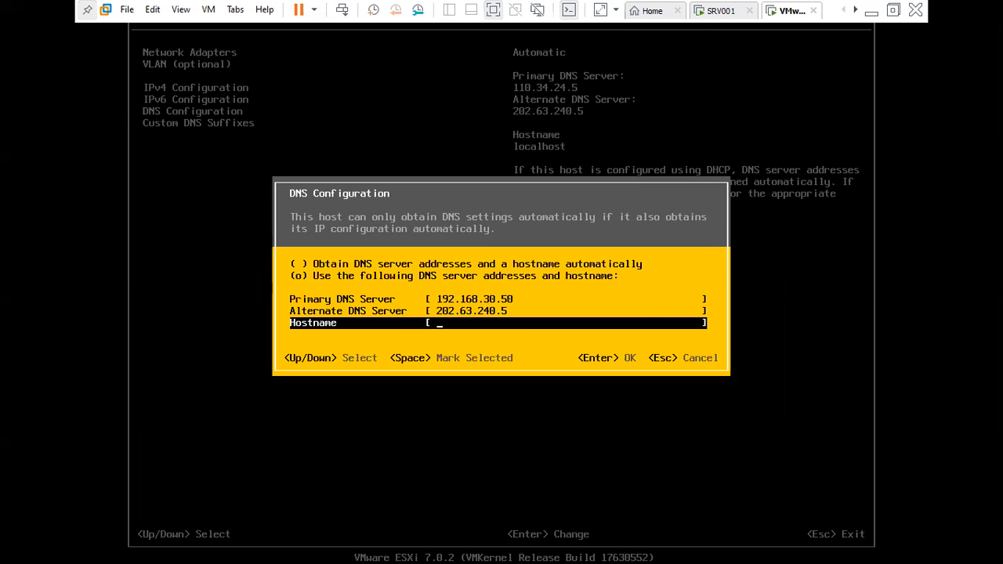
type("ESXI2")
key("Return")
Add custom DNS suffix sbi.com.np and exit to the apply-and-reboot prompt.
key("Down")
key("Return")
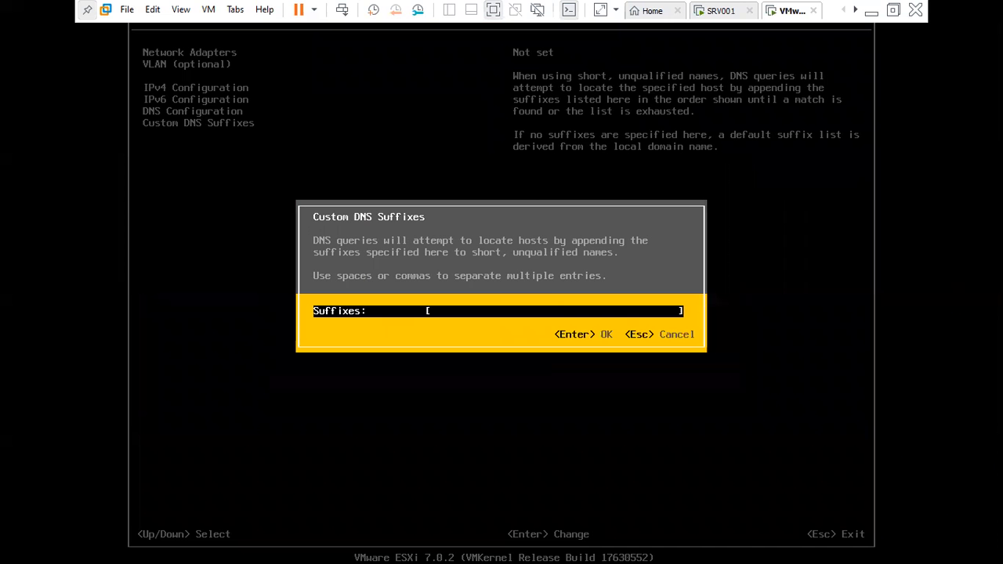
type("sbi.com.np")
key("Return")
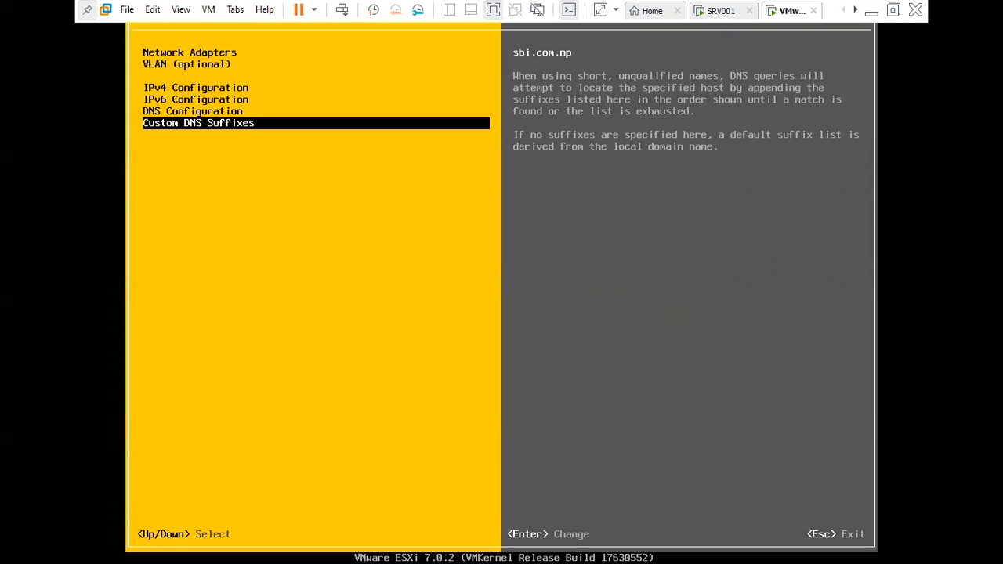
key("Escape")
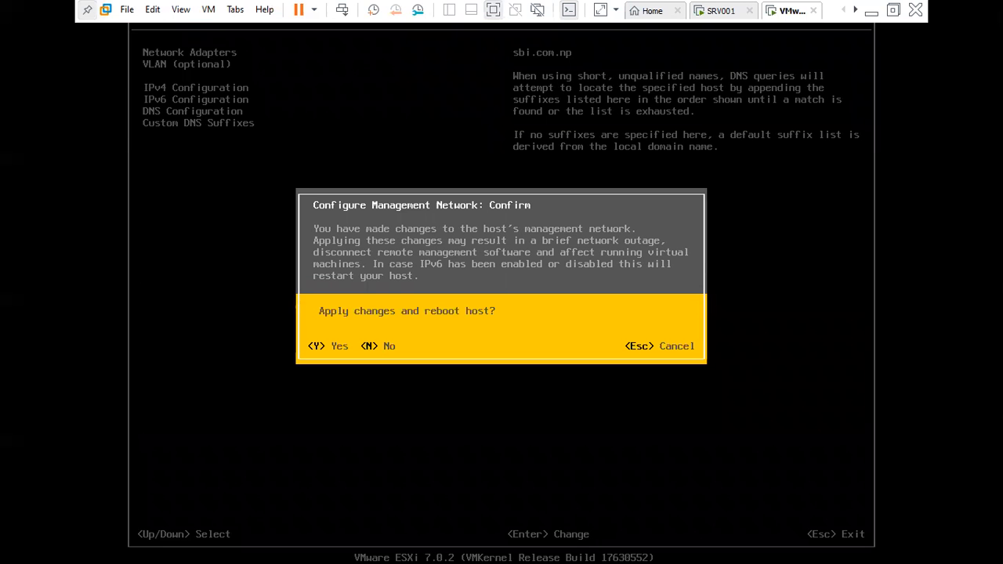
Apply the changes so the host reboots at 192.168.30.220, then exit full screen and minimise Workstation.
key("Escape")
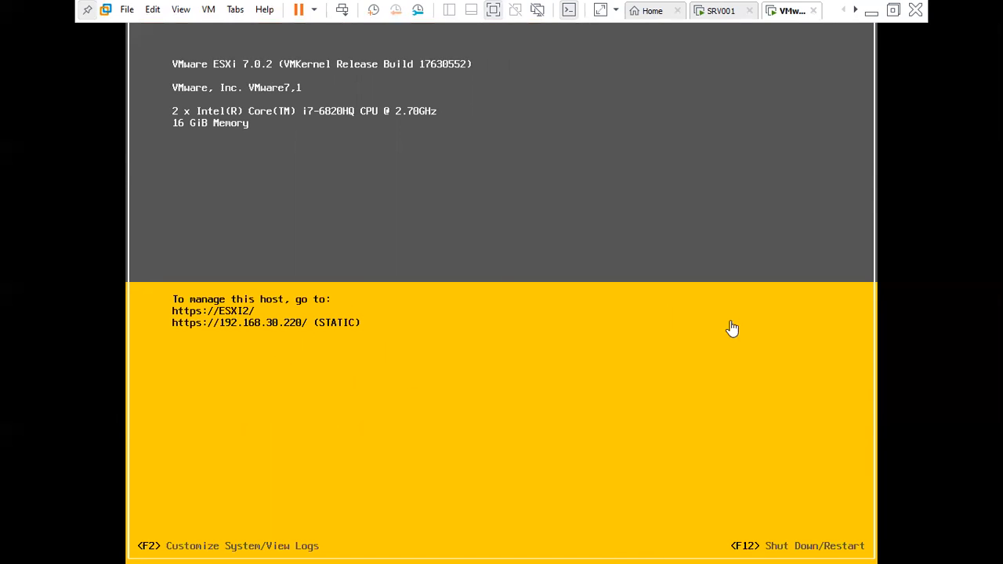
left_click(893, 10)
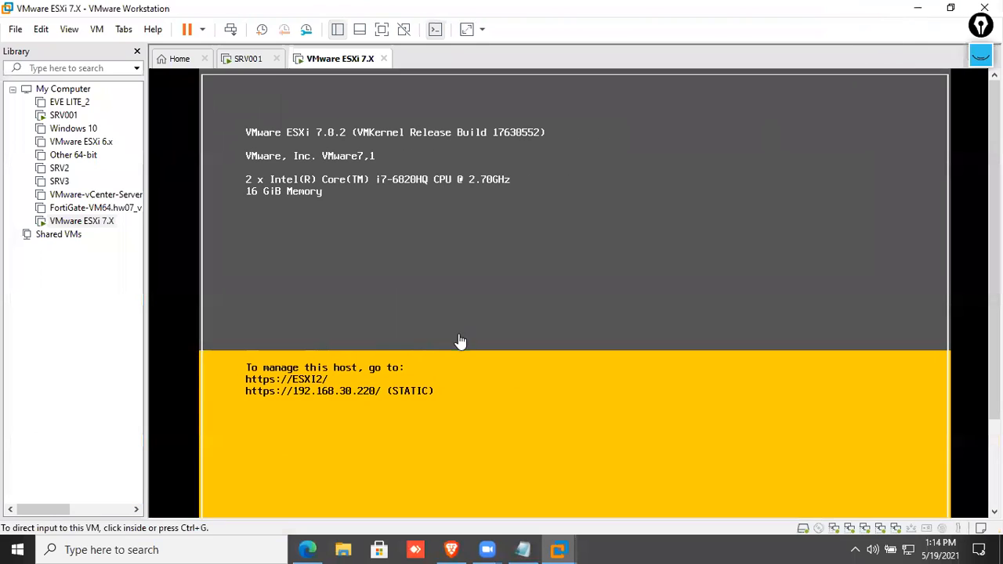
left_click(918, 7)
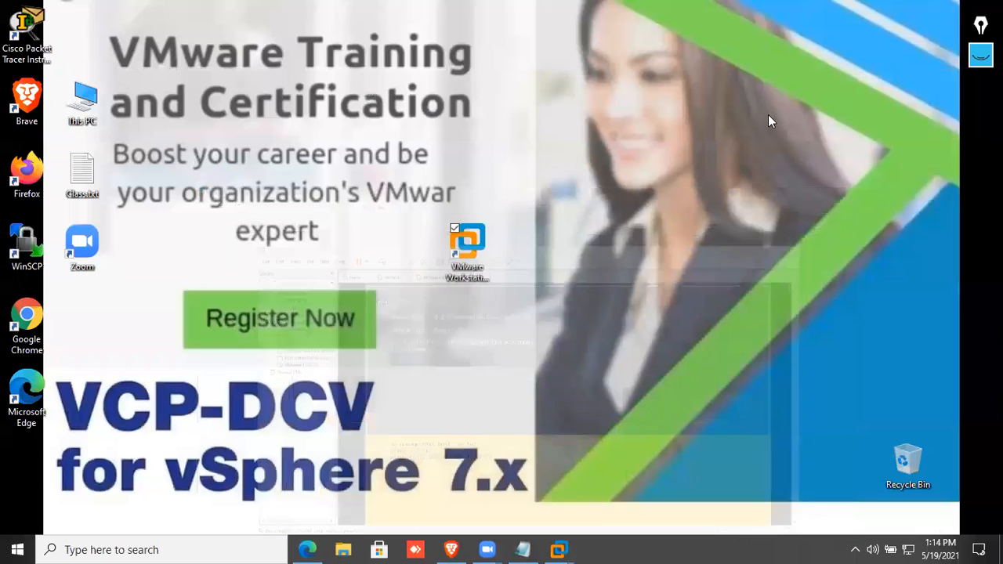
left_click(307, 549)
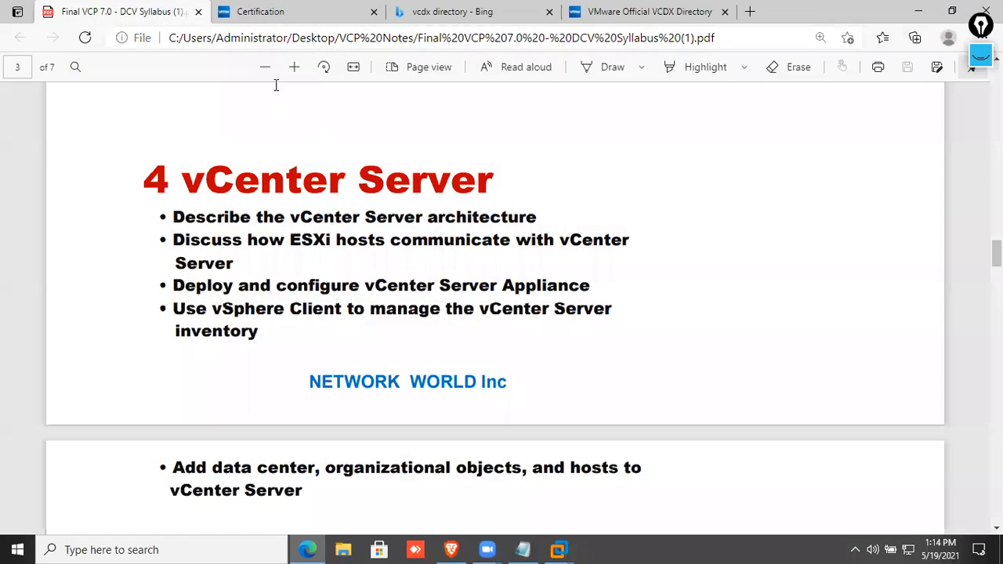
left_click(750, 11)
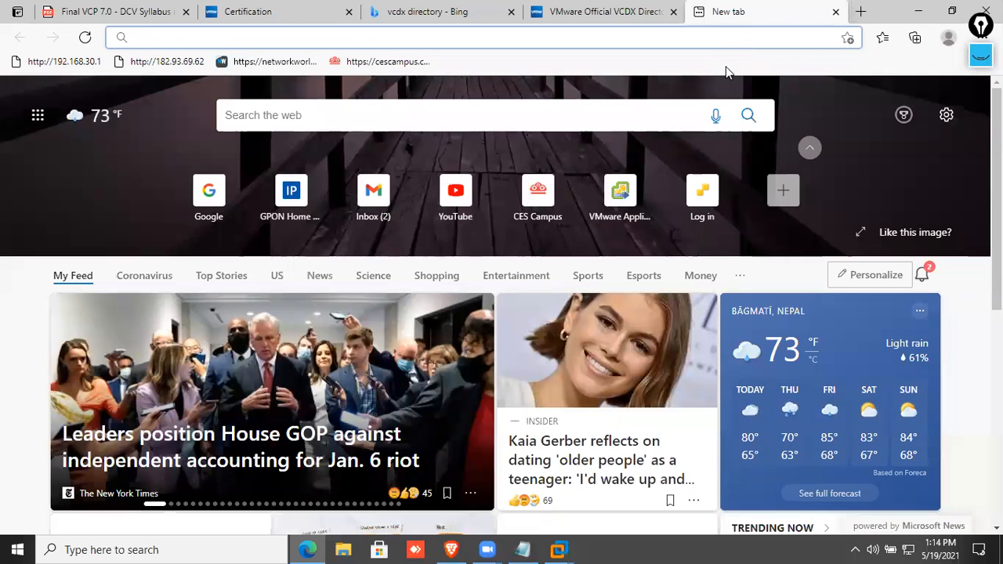
type("https")
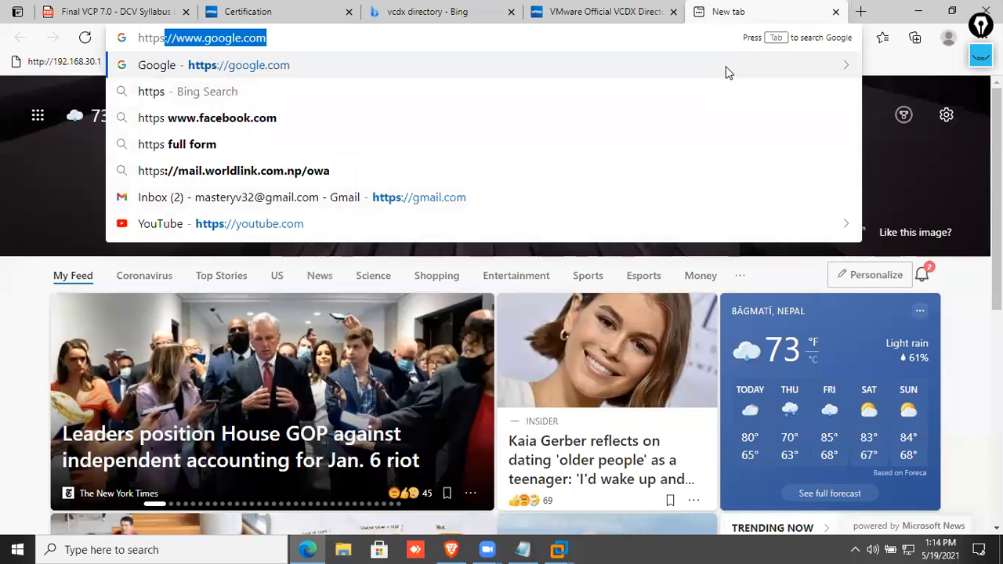
type("://192.")
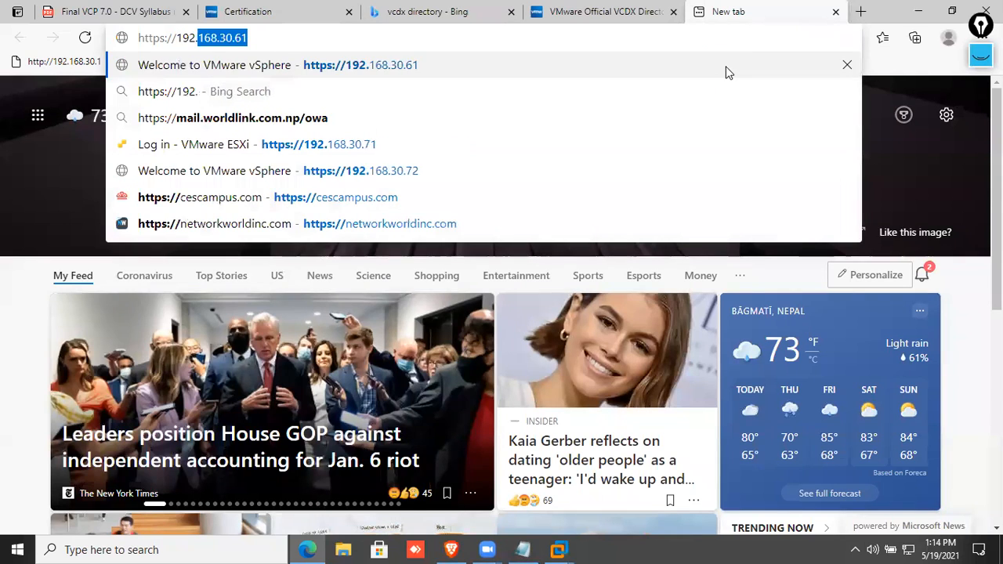
type("168.30.202")
key("BackSpace")
key("BackSpace")
type("20")
key("Return")
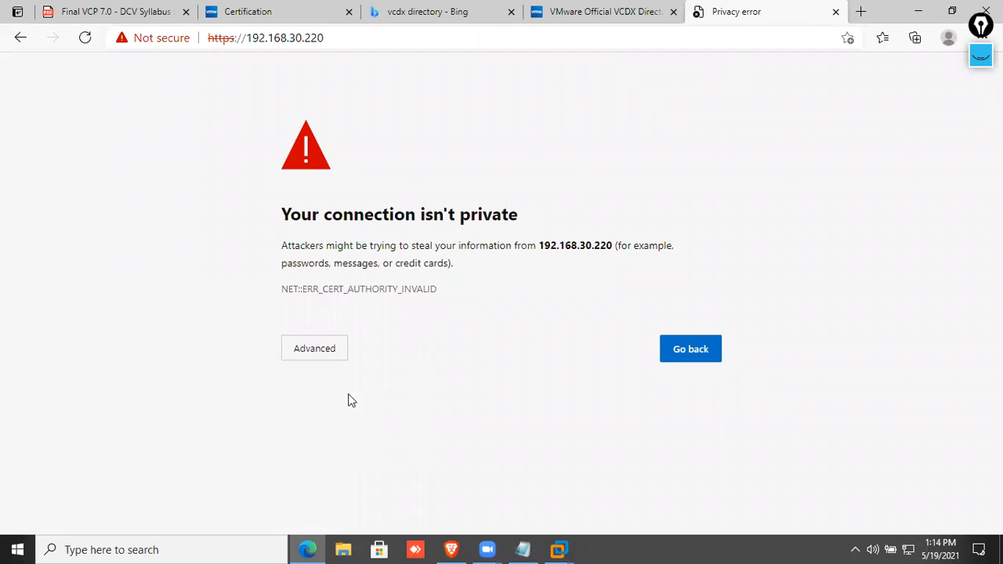
Bypass the certificate warning and log in to the host client as root with the account password.
left_click(320, 359)
left_click(367, 464)
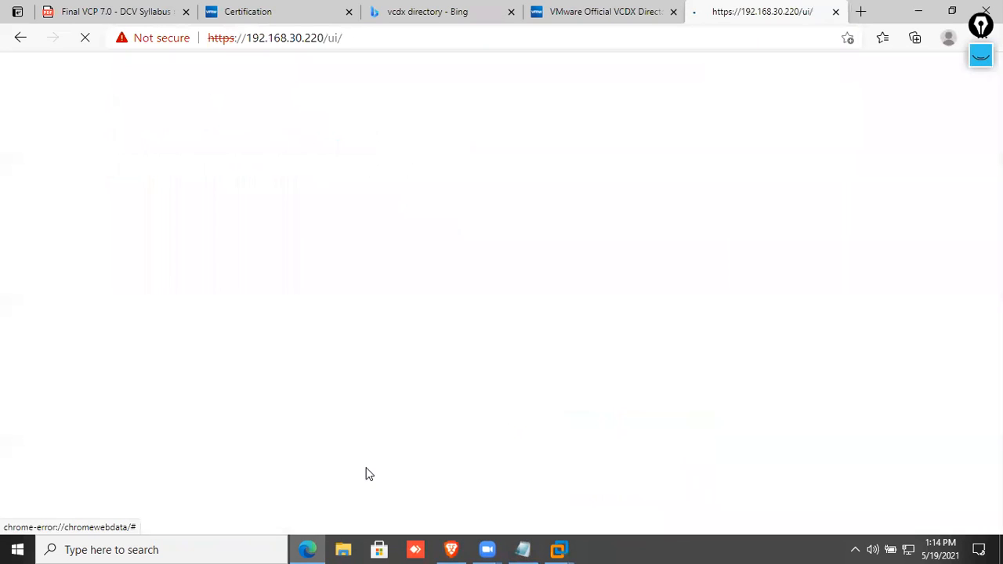
left_click(204, 304)
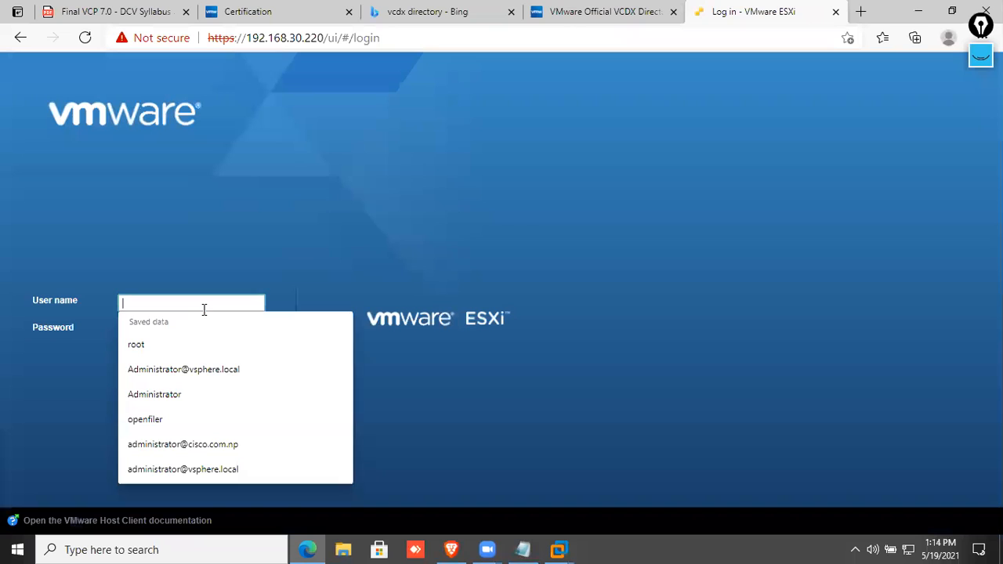
type("root")
key("Tab")
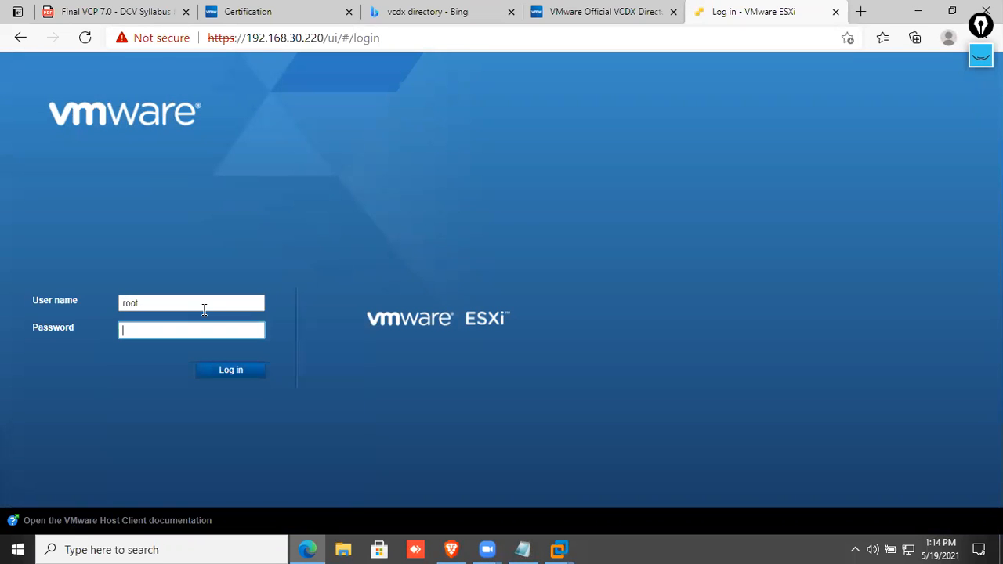
type("********")
key("Return")
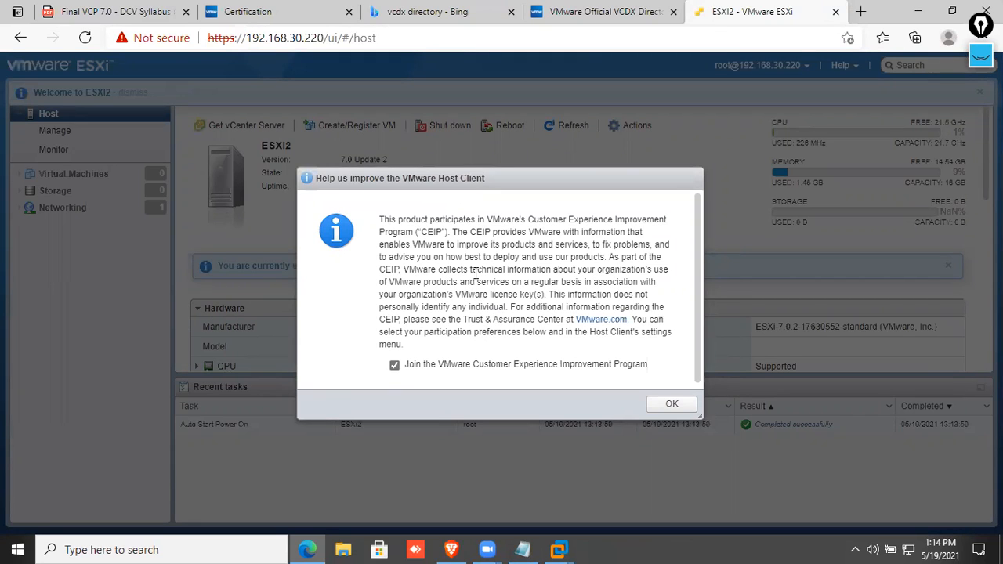
Decline joining the CEIP and close the prompt.
left_click(434, 366)
left_click(674, 407)
scroll(410, 246, "down", 5)
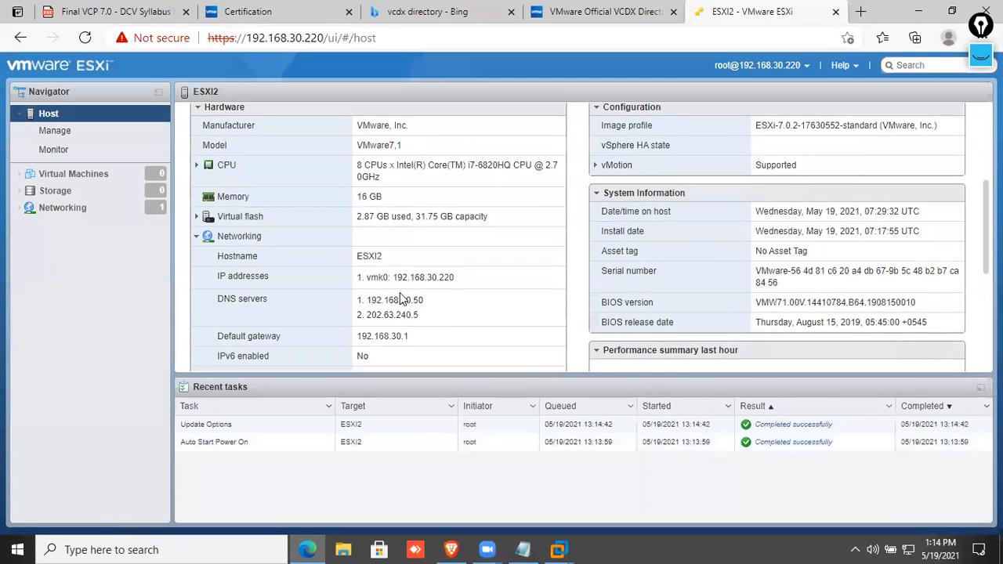
scroll(678, 285, "up", 3)
scroll(675, 284, "up", 3)
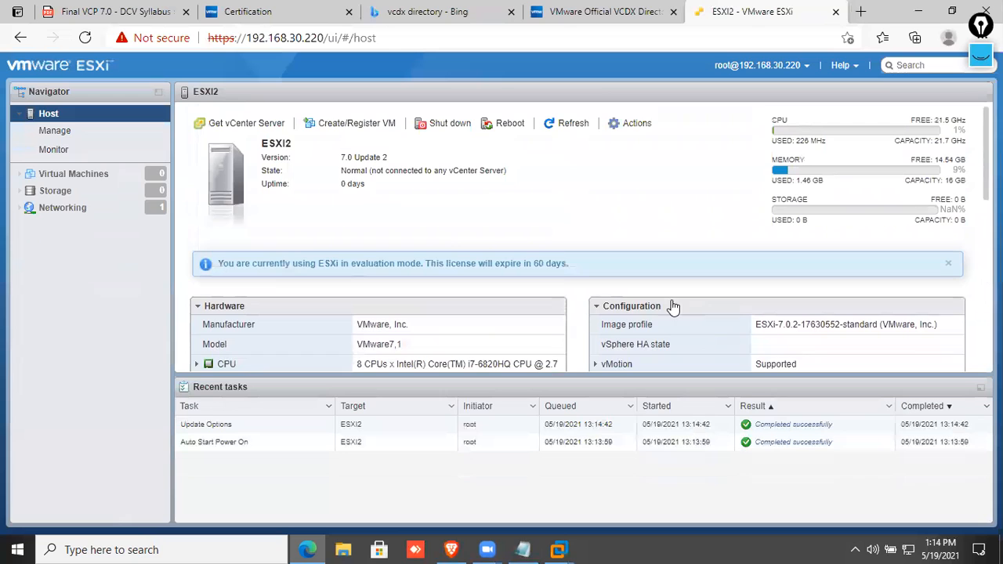
Check the empty Storage datastores list and the Virtual Machines view.
left_click(98, 194)
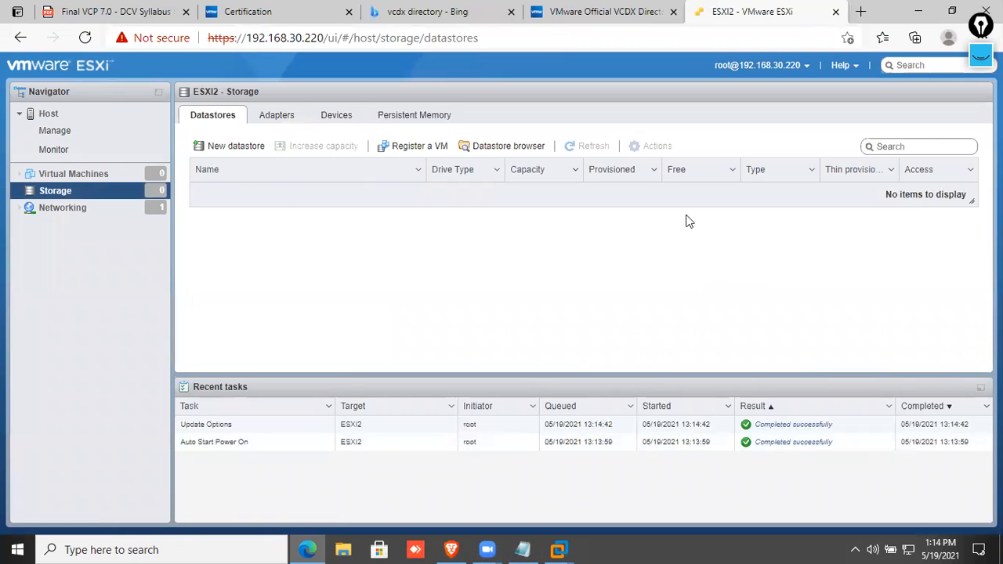
left_click(81, 176)
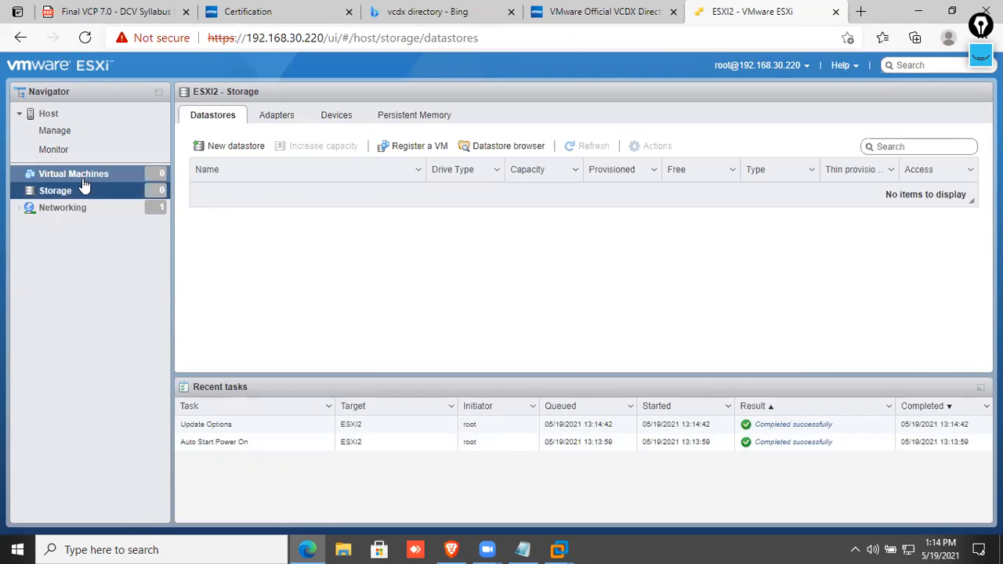
left_click(104, 195)
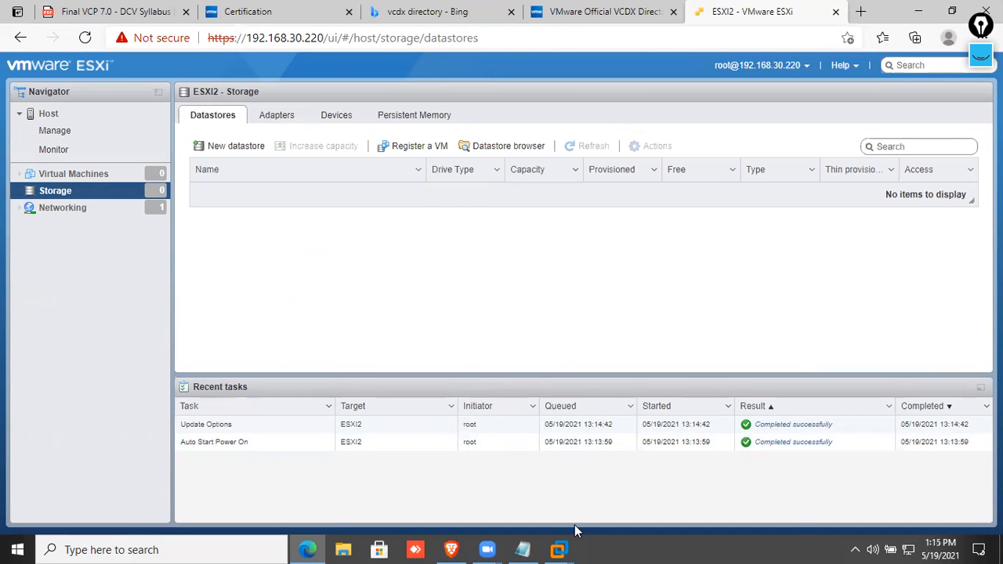
left_click(570, 548)
Power off the ESXi 7.X virtual machine in VMware Workstation.
left_click(649, 479)
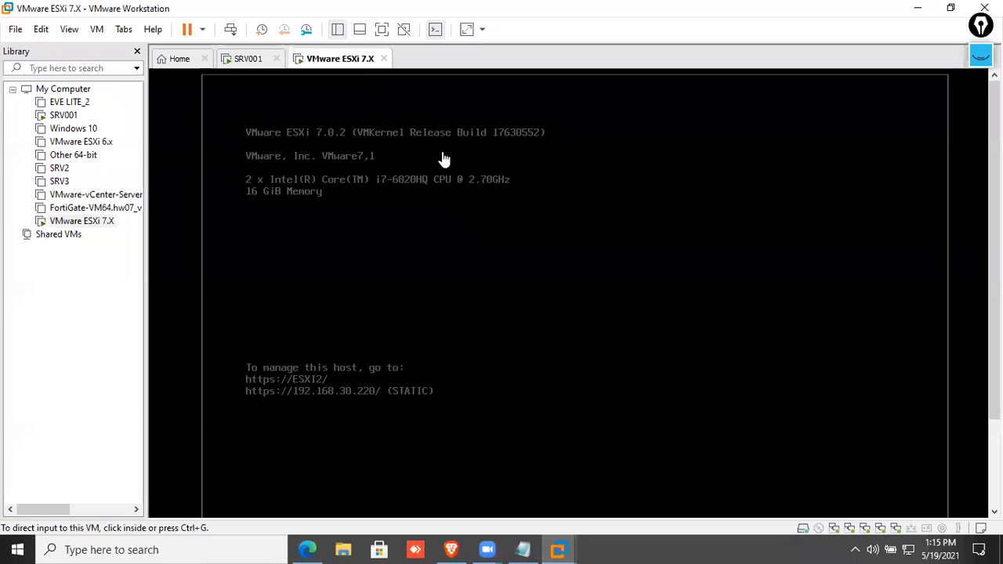
right_click(353, 63)
mouse_move(388, 93)
left_click(551, 179)
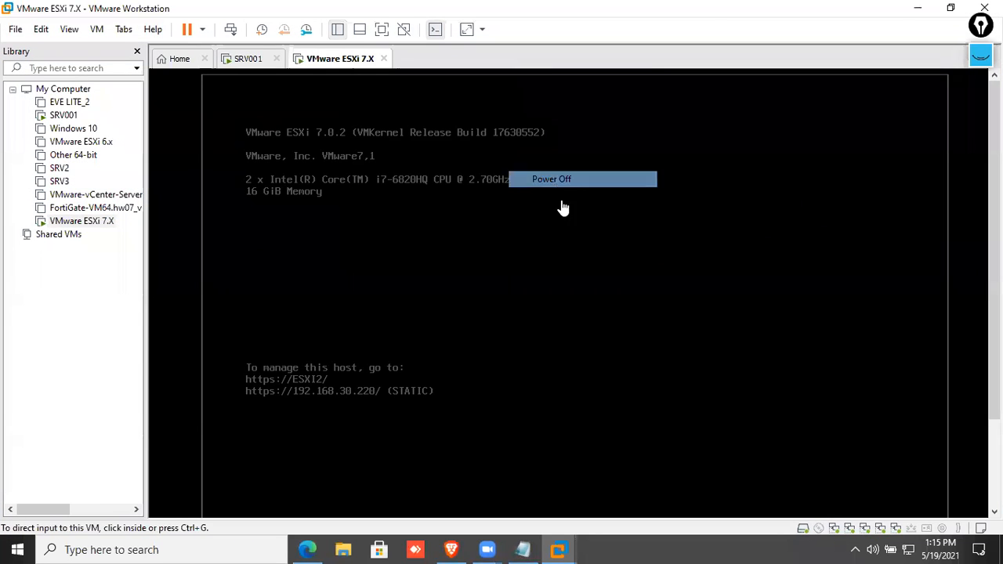
left_click(529, 315)
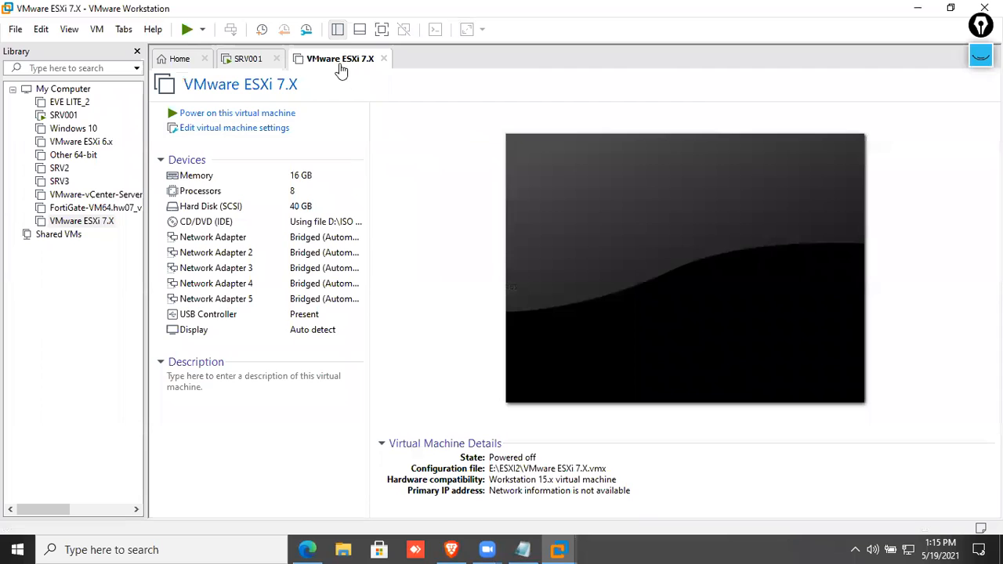
Add a new 240 GB SCSI hard disk stored as a single file.
right_click(340, 59)
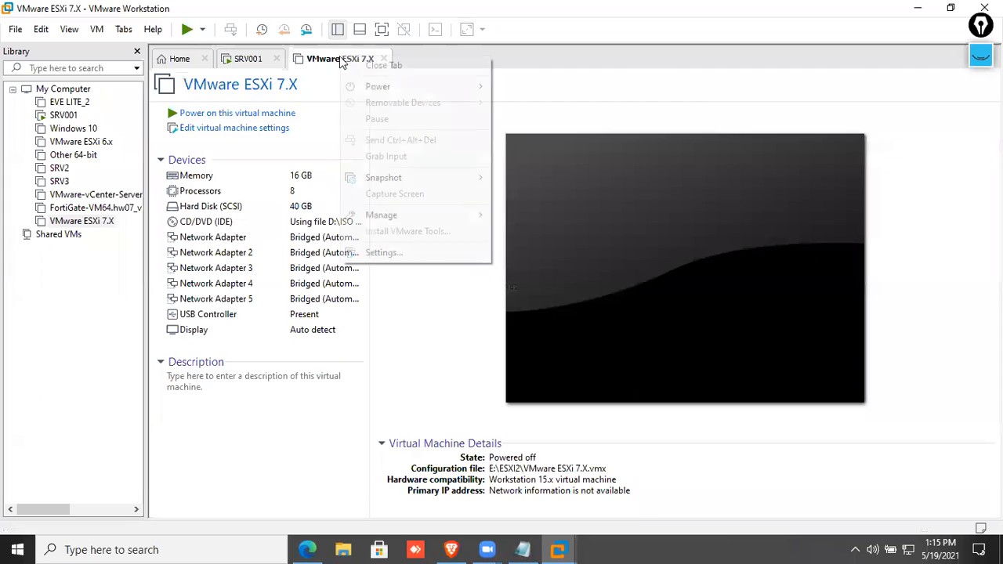
left_click(413, 251)
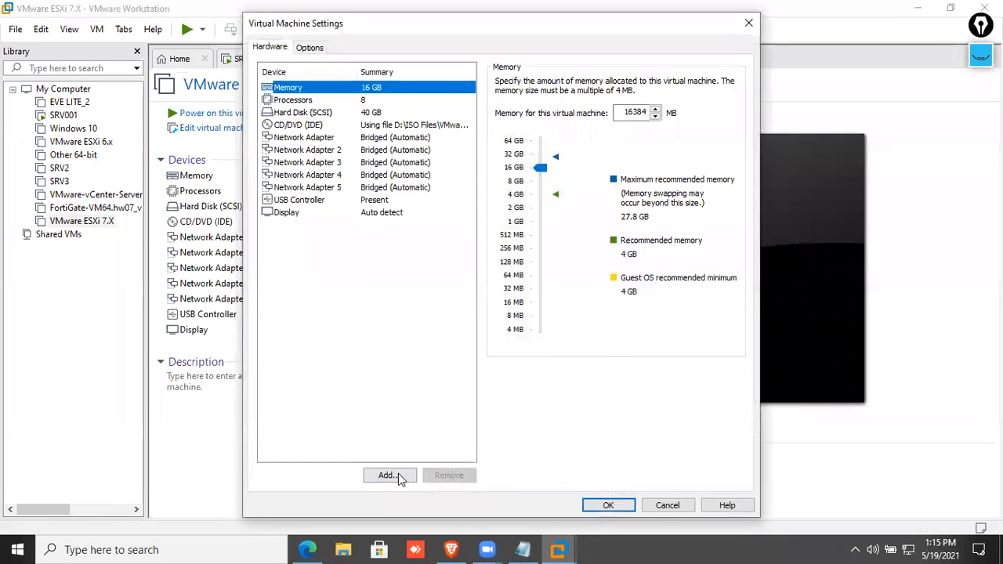
left_click(398, 475)
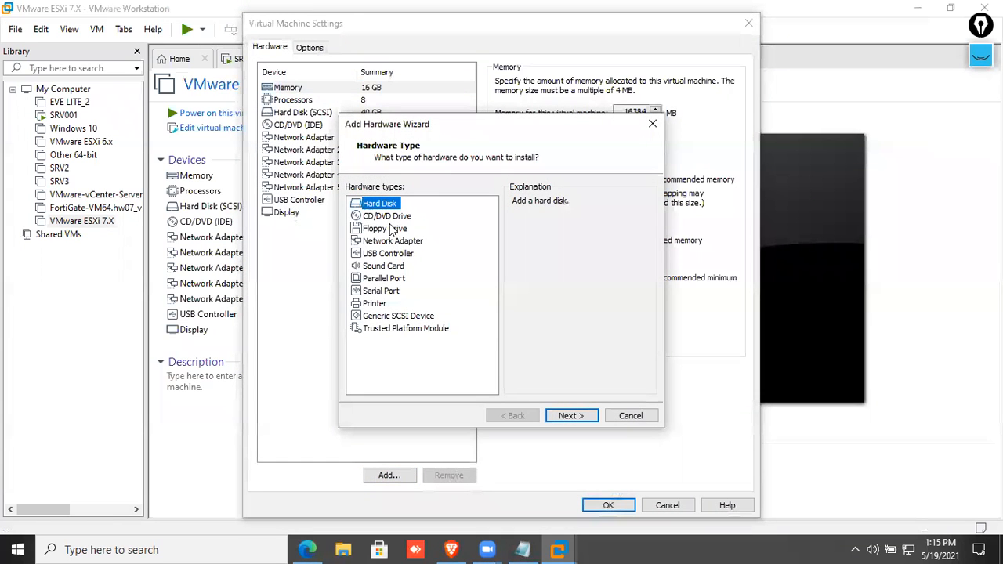
left_click(569, 415)
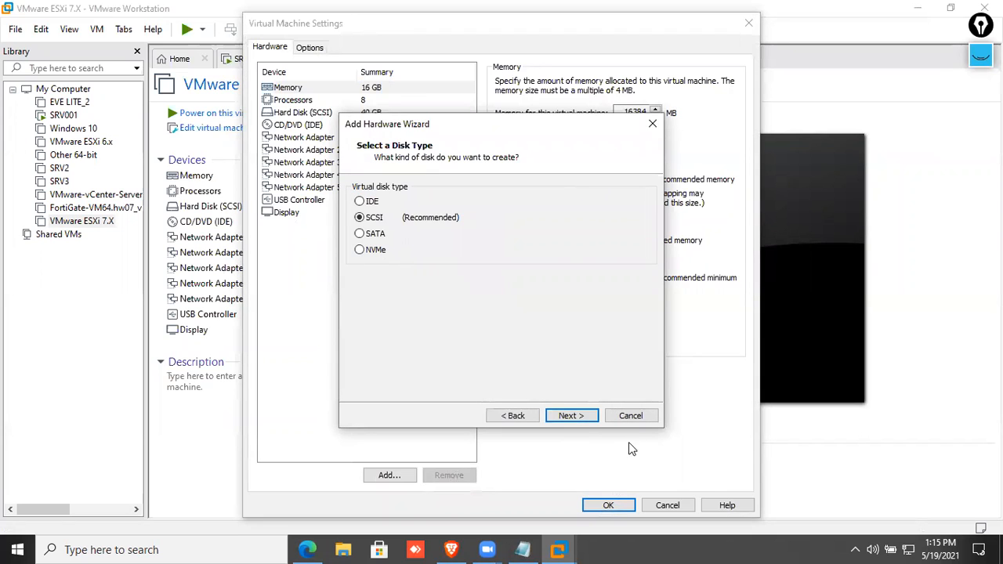
left_click(576, 416)
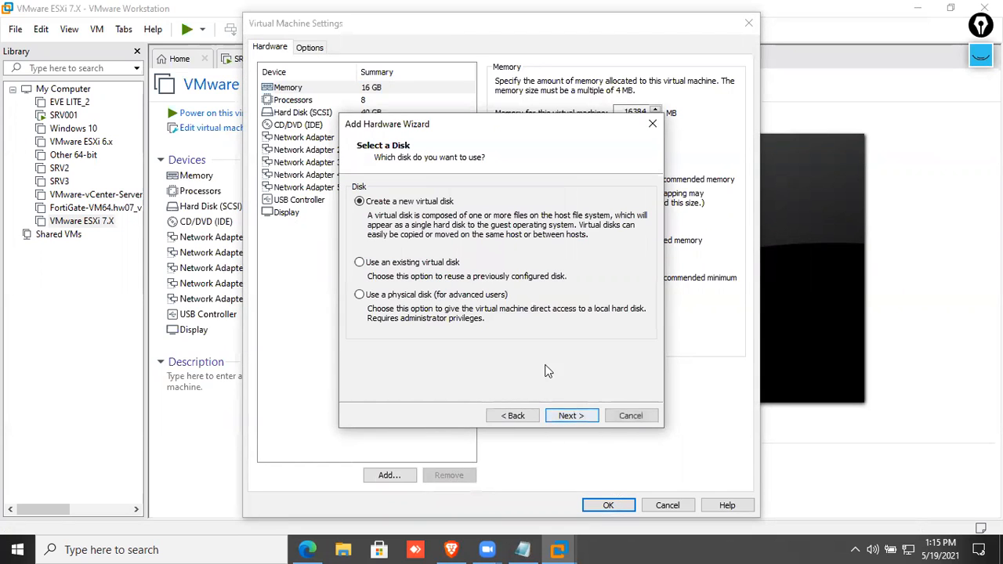
left_click(567, 416)
left_click(397, 294)
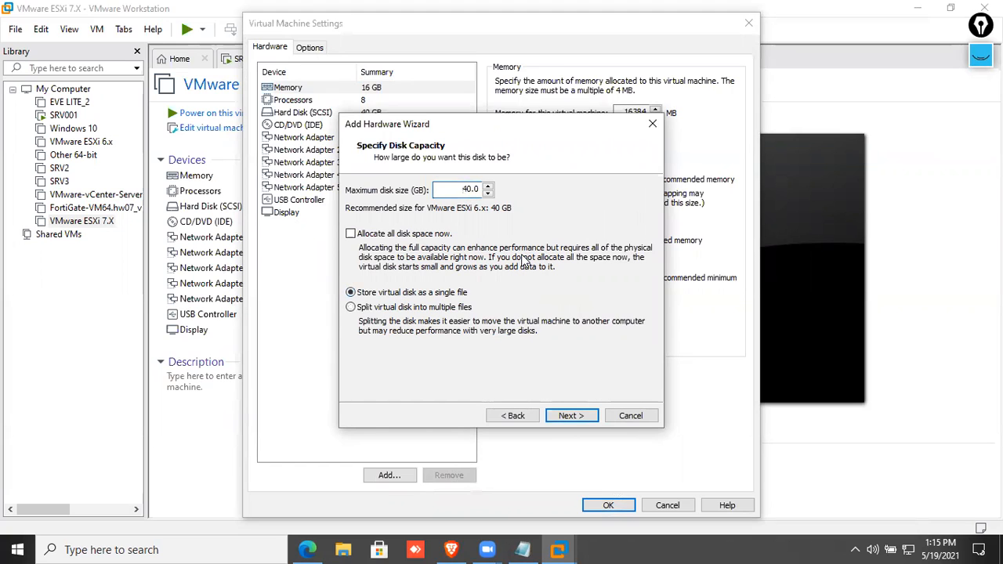
left_click(577, 415)
Save the disk file on the VM Machines (E:) drive, apply the settings and power the VM on.
left_click(615, 226)
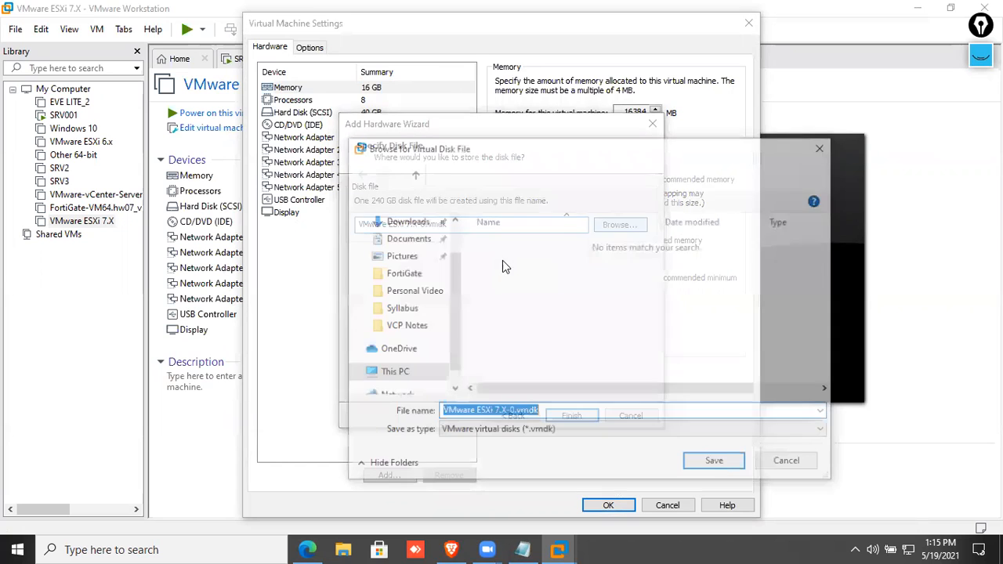
left_click(392, 355)
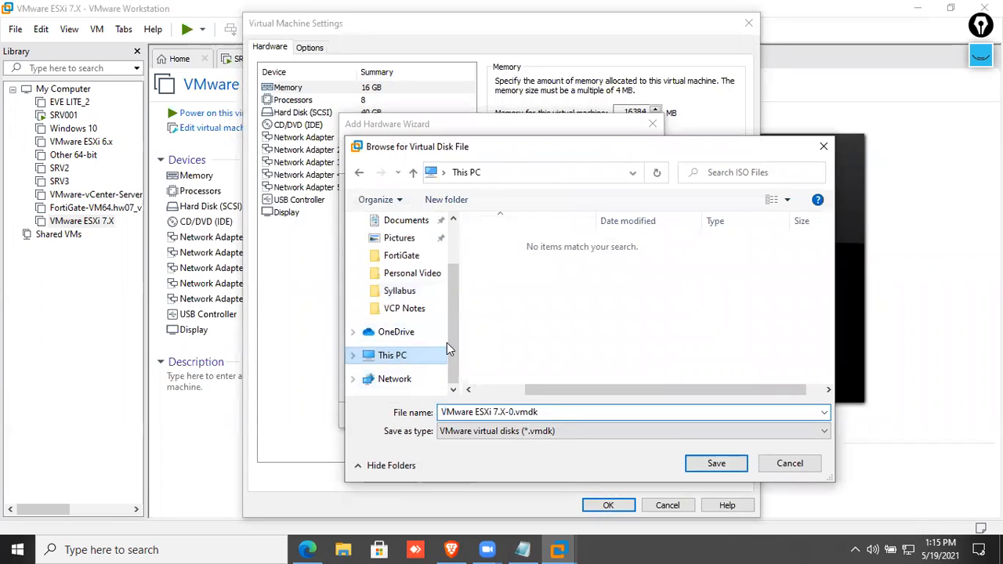
scroll(551, 329, "down", 5)
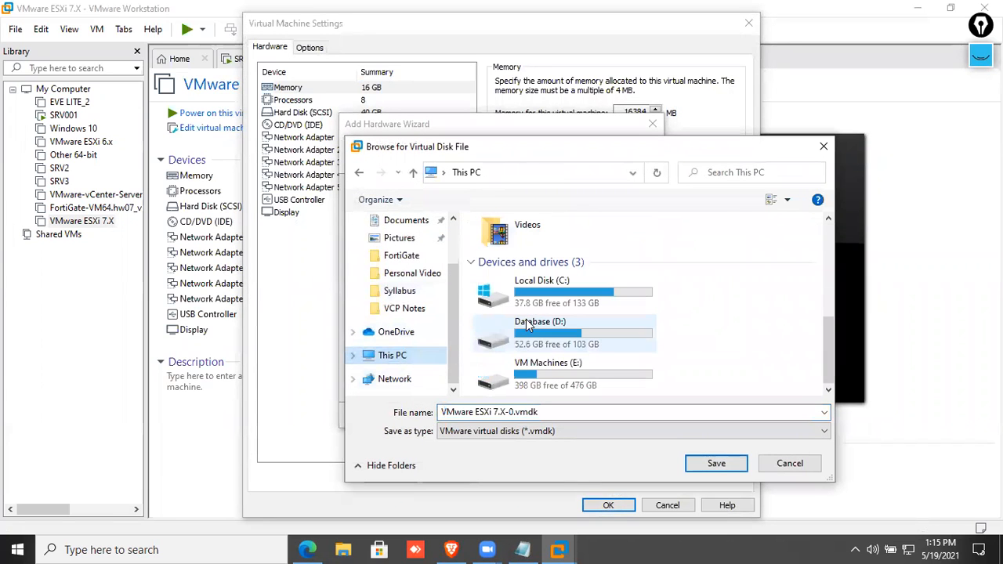
double_click(548, 363)
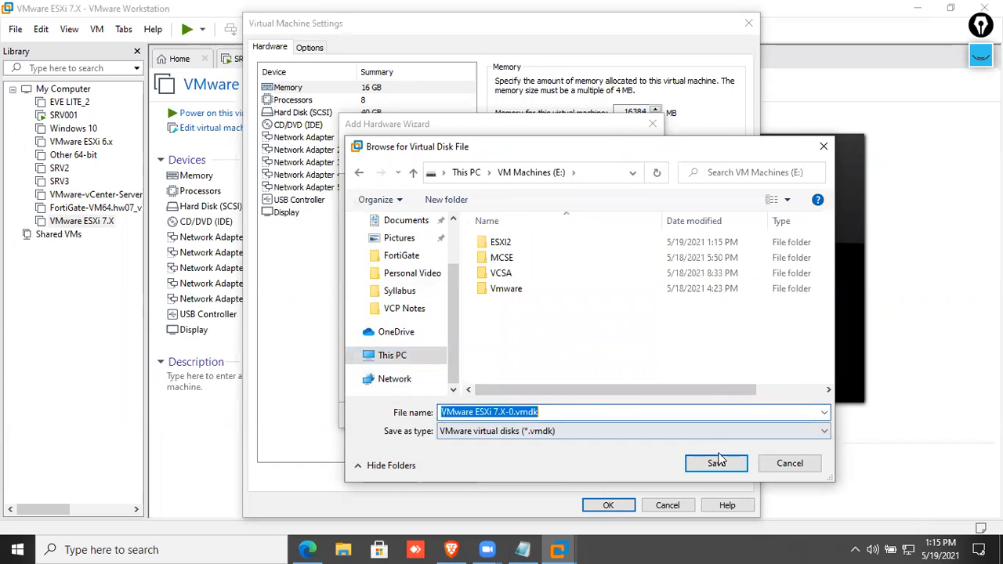
left_click(716, 463)
left_click(585, 416)
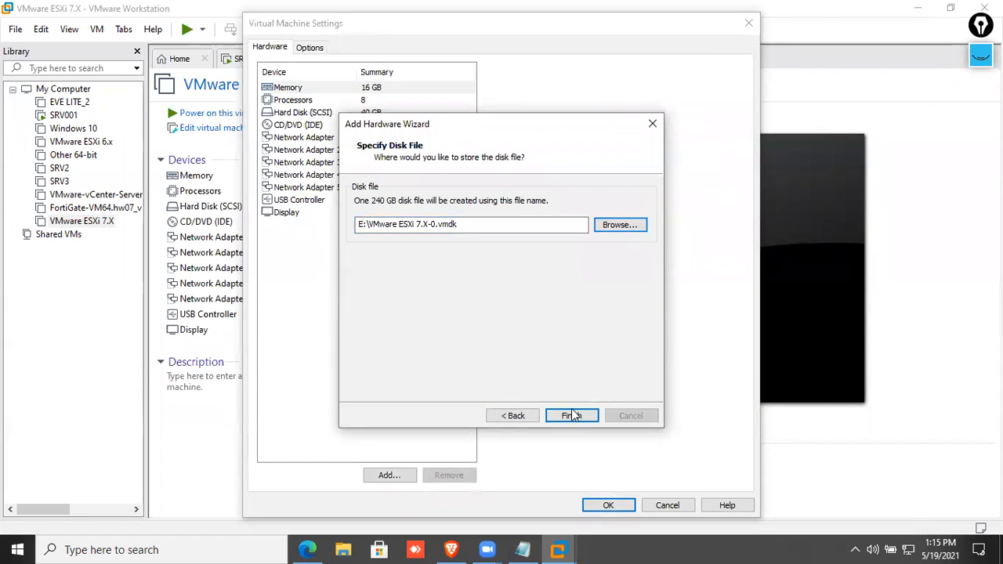
left_click(440, 128)
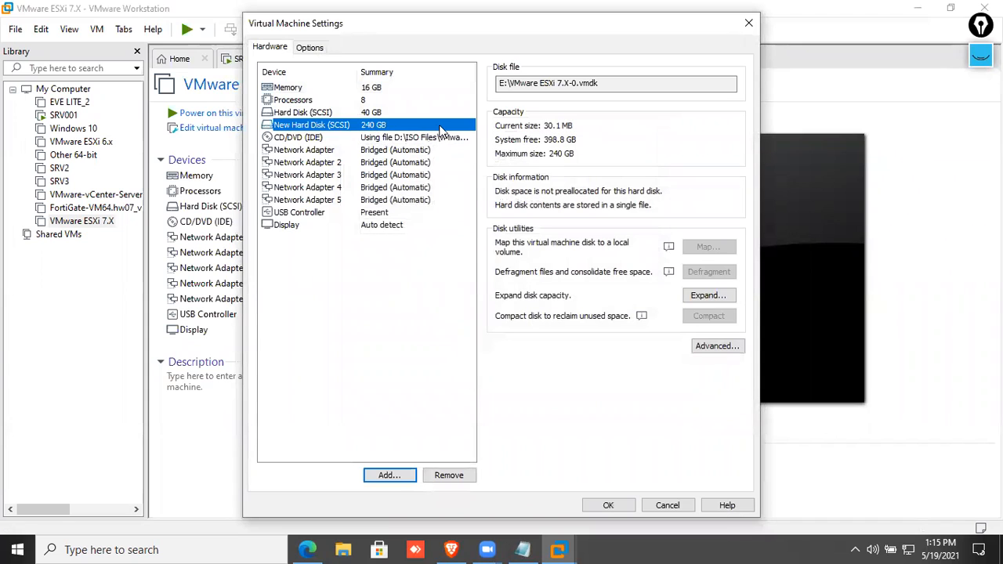
left_click(619, 507)
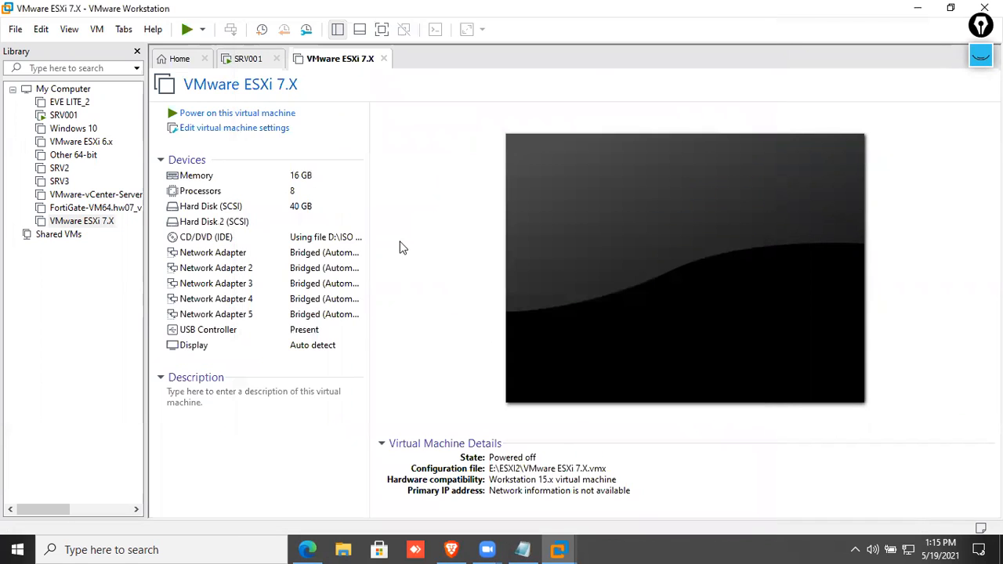
left_click(255, 112)
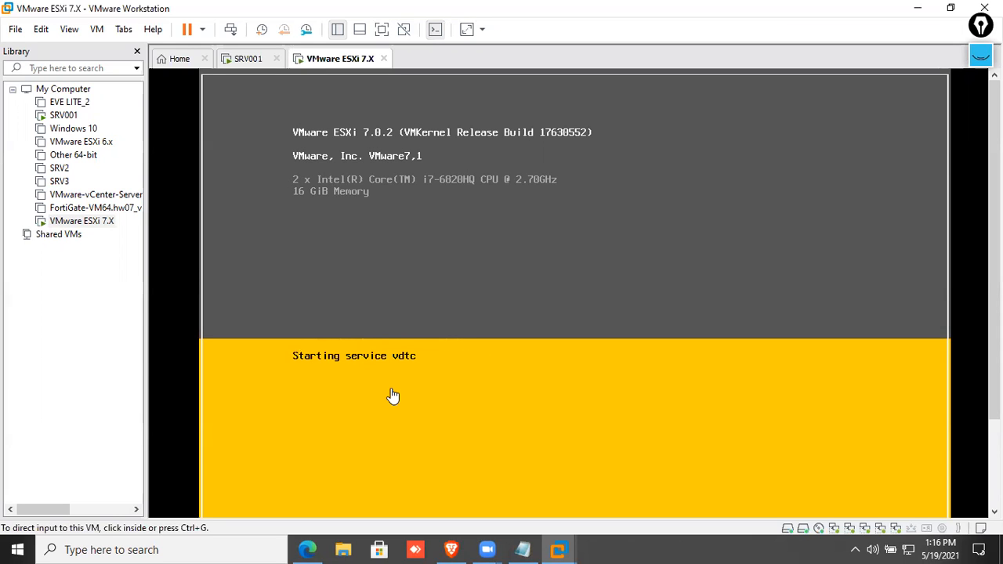
Once ESXi has booted, switch back to the ESXi host client in Edge.
left_click(316, 542)
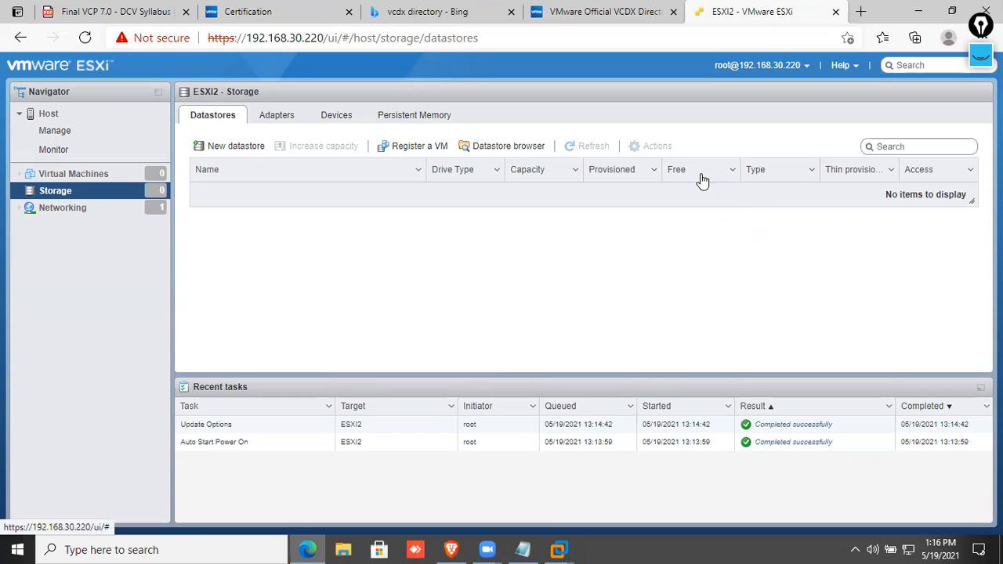
Minimize VMware Workstation and reload the ESXi host client page in Edge.
mouse_move(569, 549)
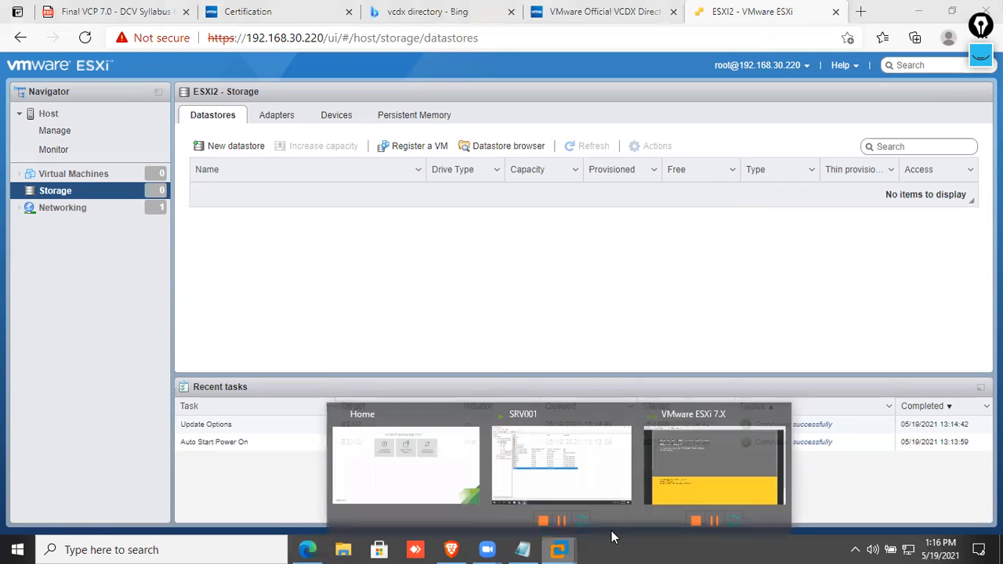
left_click(695, 465)
left_click(918, 8)
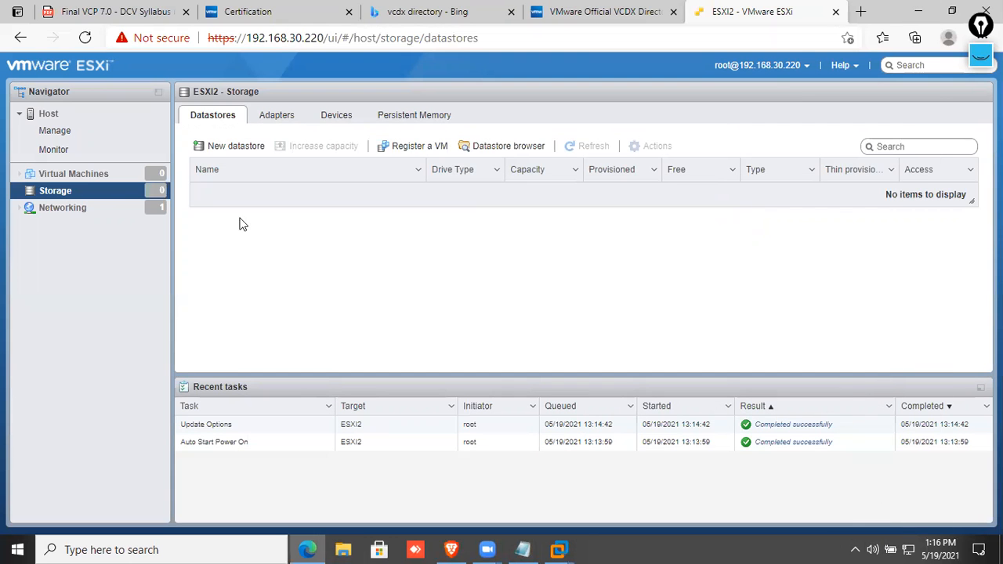
left_click(85, 38)
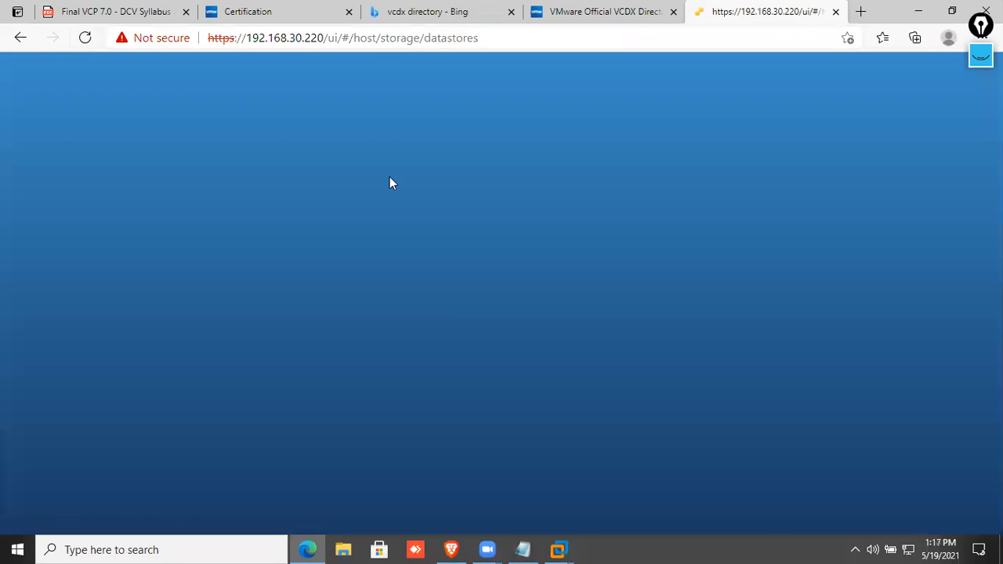
Log back in with the saved root credentials and decline the CEIP prompt.
left_click(227, 300)
left_click(187, 336)
left_click(185, 336)
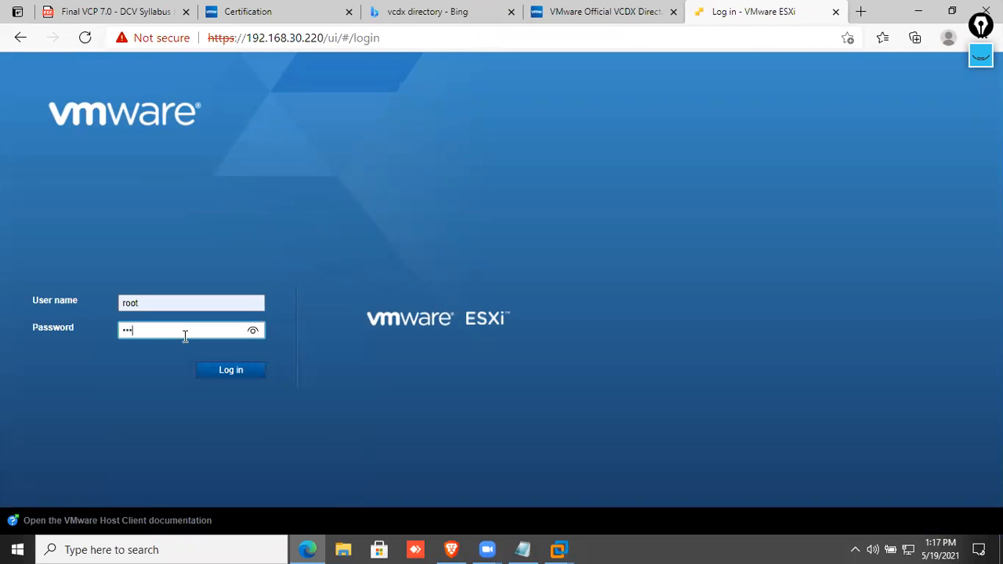
key("Return")
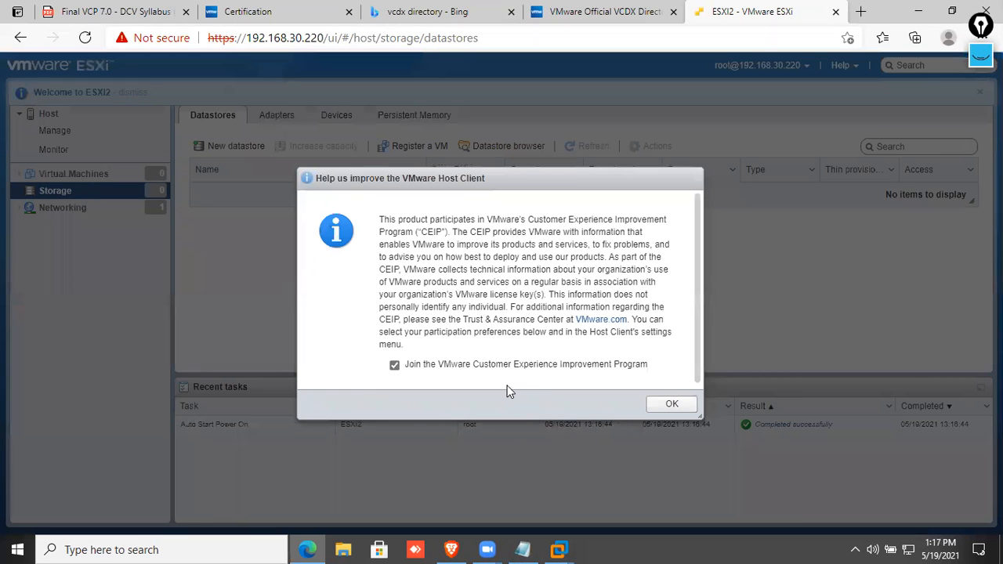
left_click(574, 364)
left_click(671, 403)
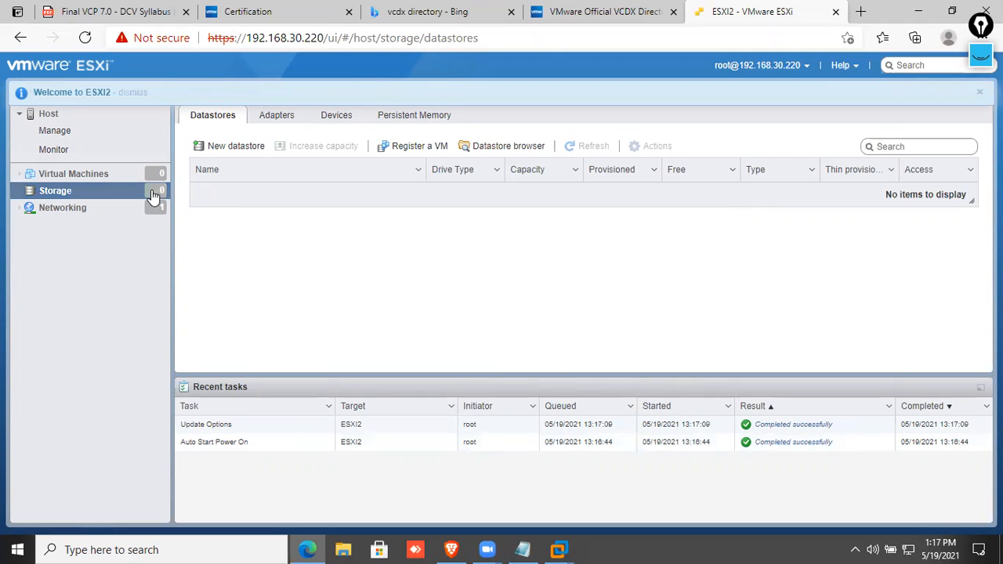
Start a new datastore named SSD2 on the 240 GB disk from Storage Devices.
left_click(335, 116)
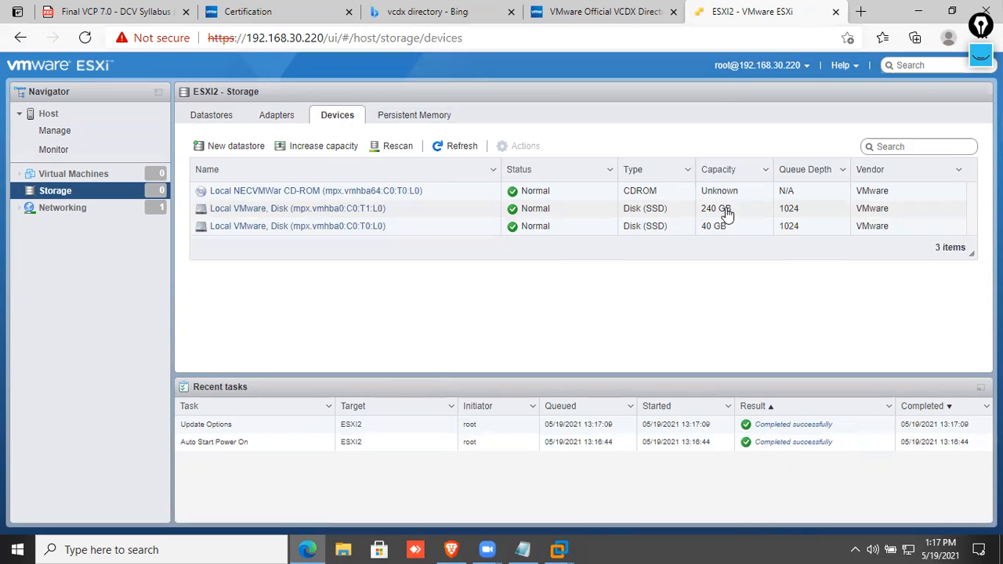
left_click(241, 149)
left_click(373, 205)
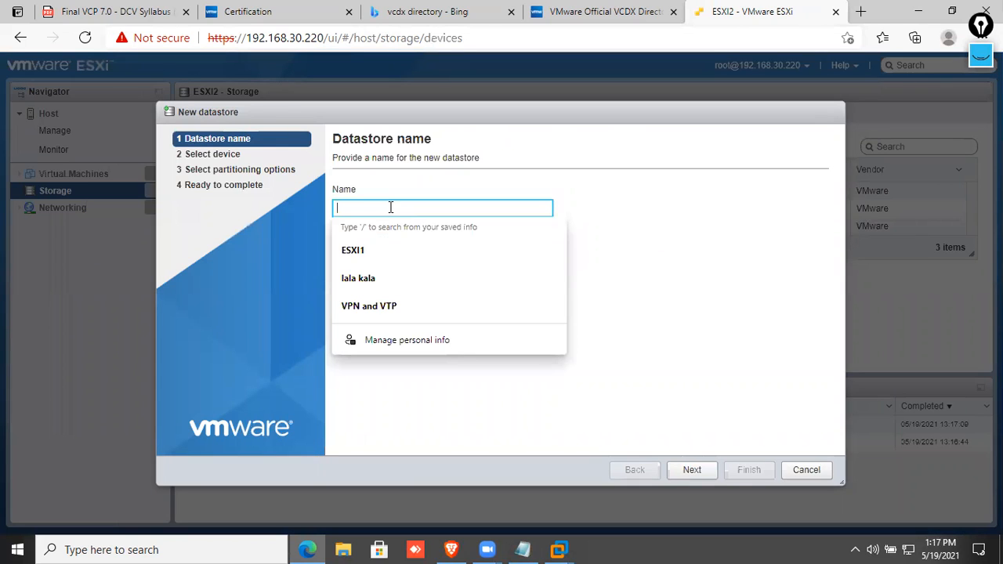
type("SSD2")
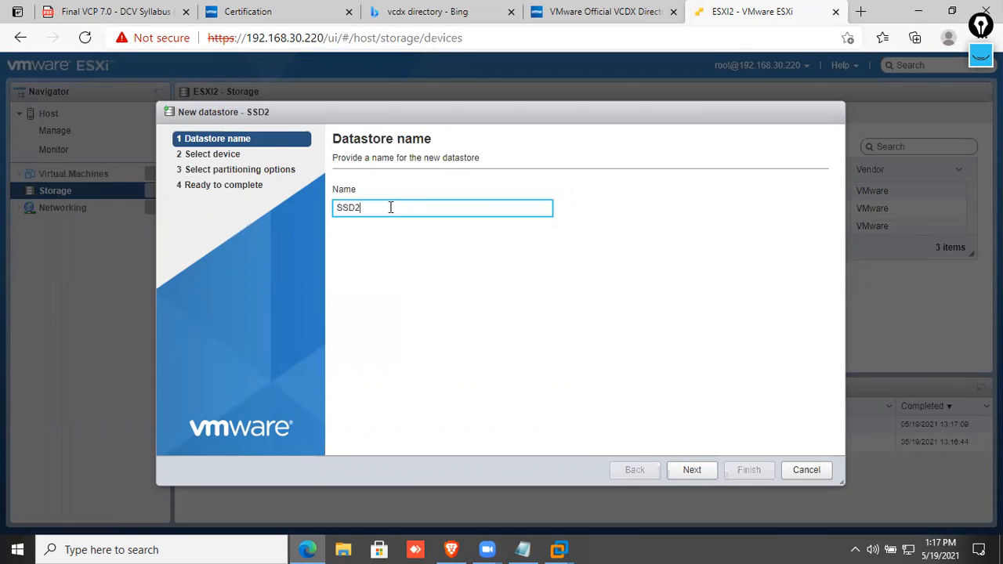
left_click(706, 472)
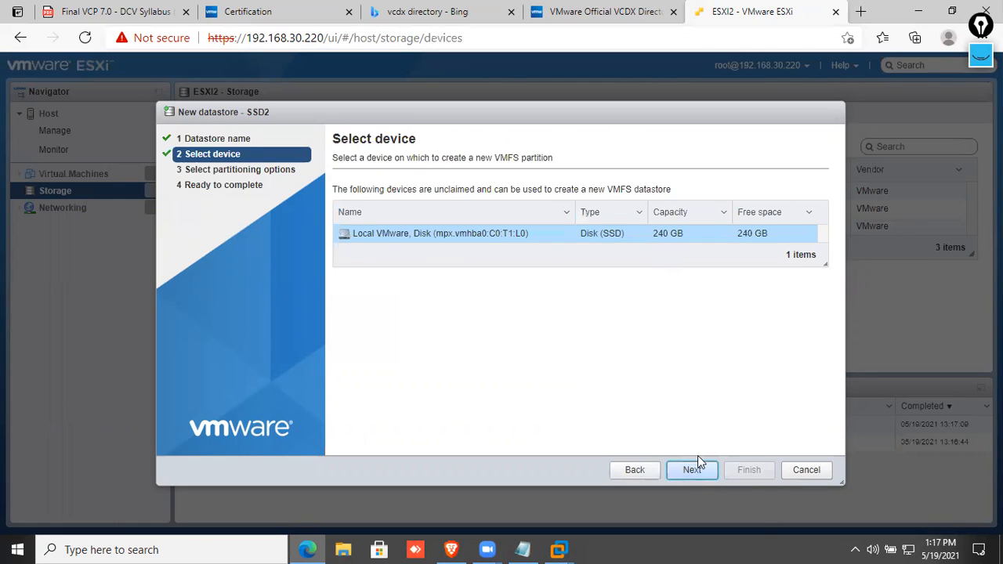
left_click(697, 469)
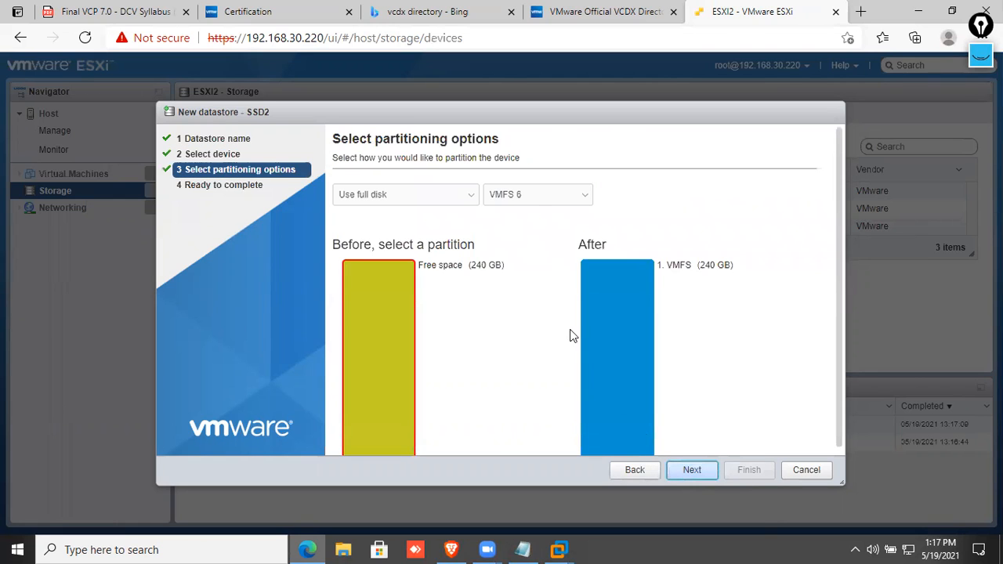
Keep VMFS 6, finish and confirm the disk erase, then check the datastore list.
left_click(538, 197)
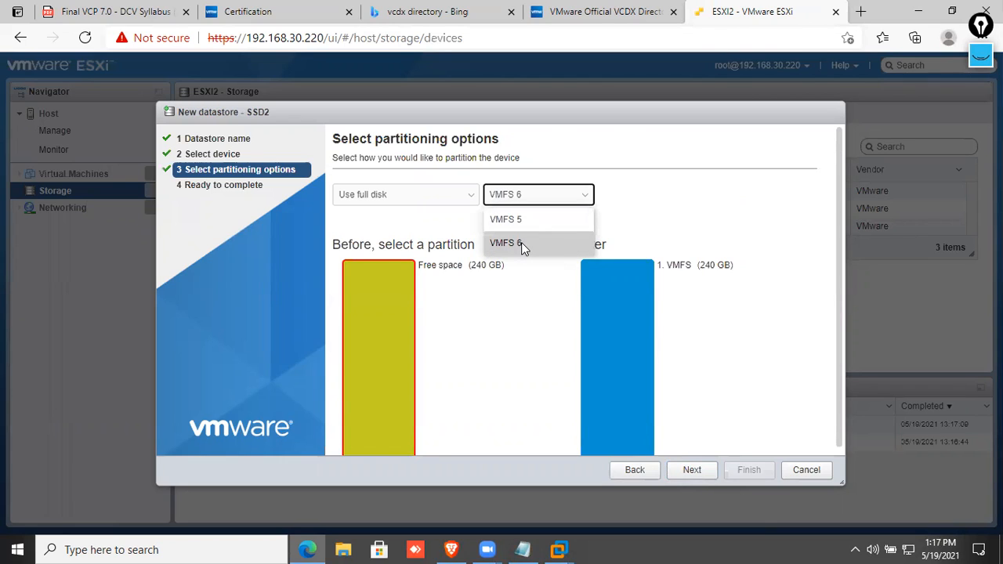
left_click(521, 242)
left_click(691, 469)
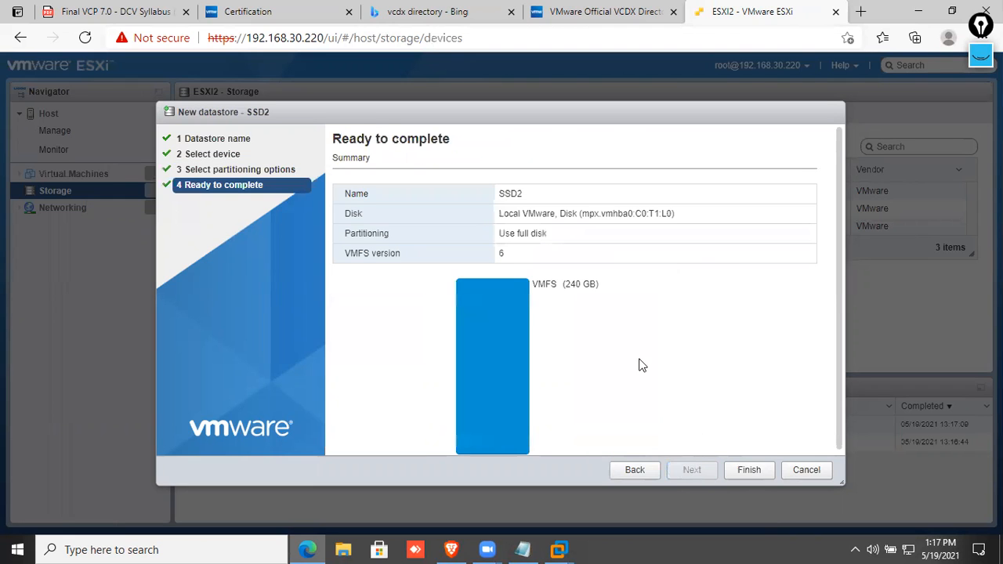
left_click(749, 470)
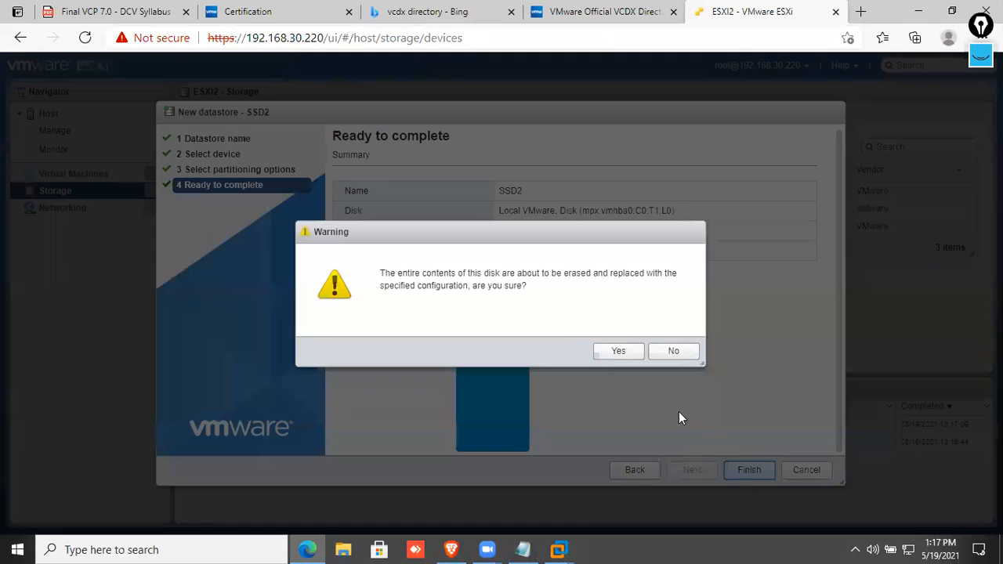
left_click(630, 354)
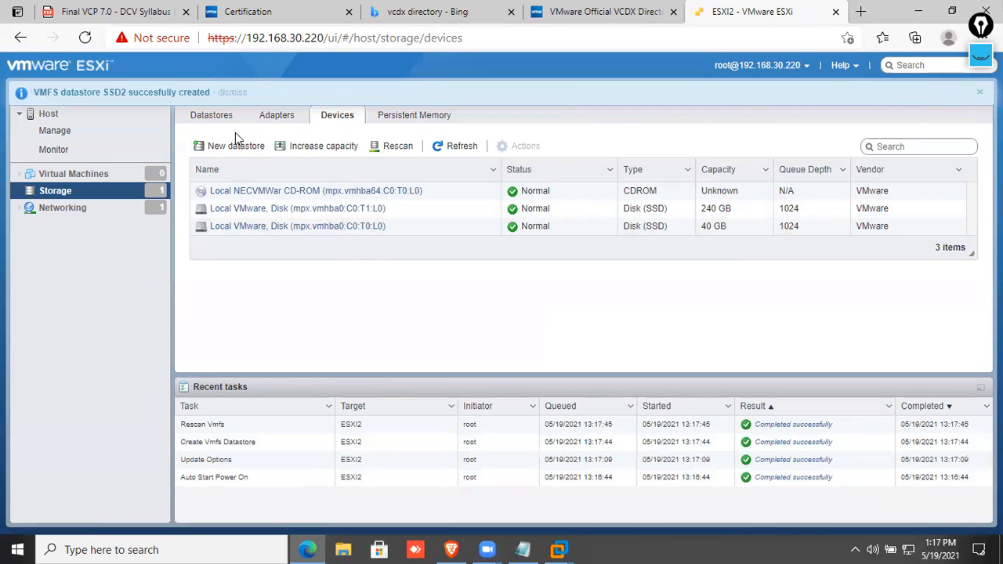
left_click(222, 118)
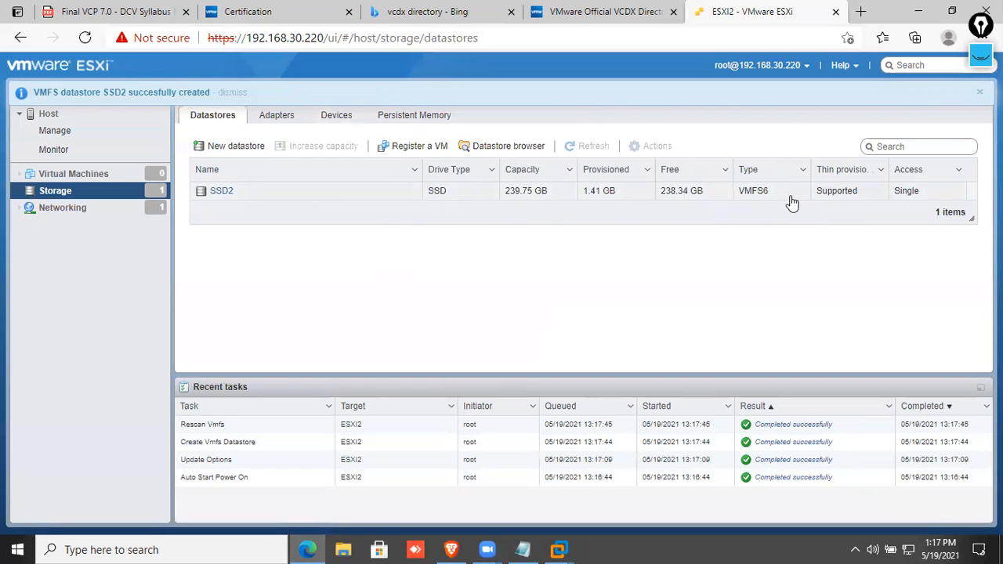
left_click(117, 174)
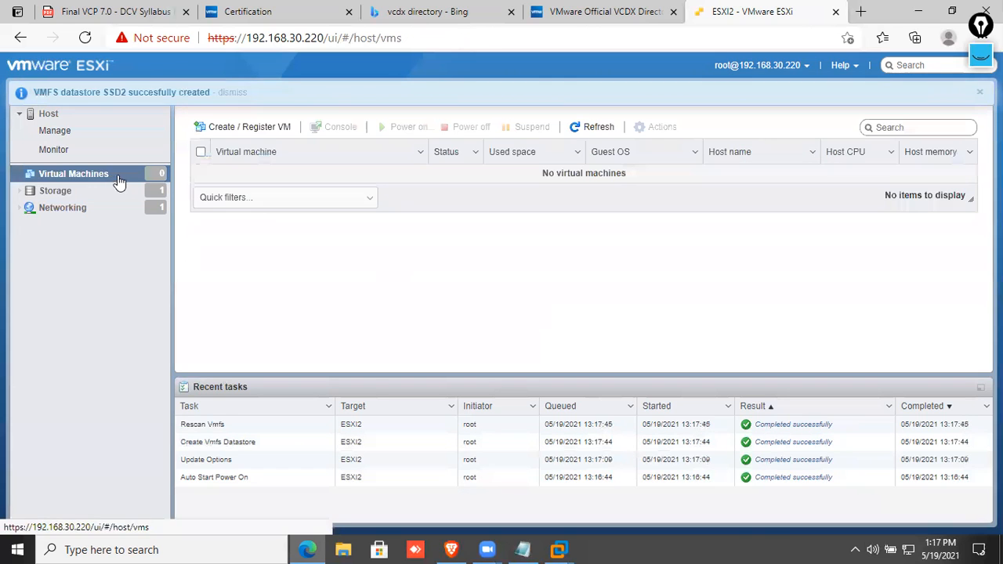
Start creating a new virtual machine named 'Server 2022'.
left_click(240, 128)
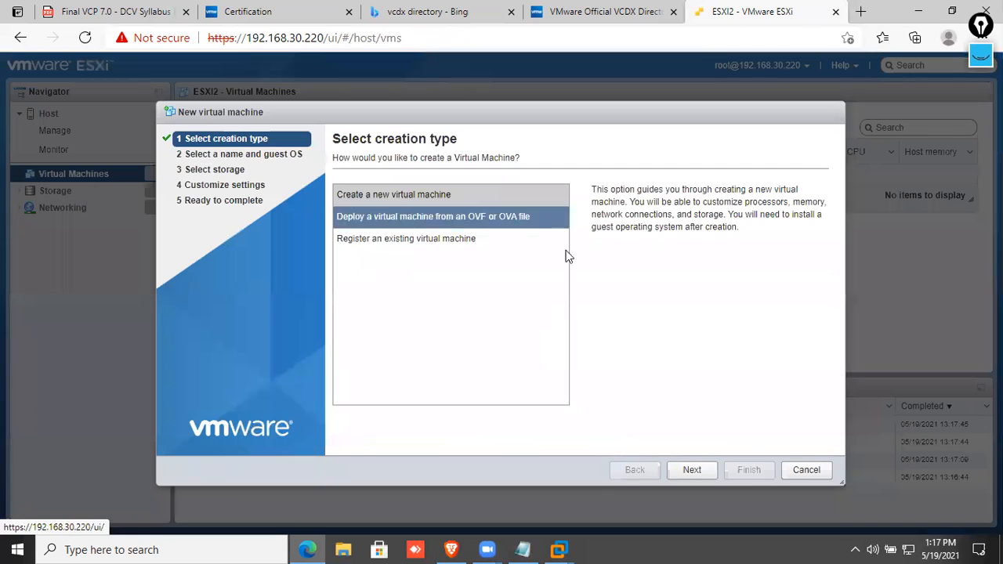
left_click(708, 471)
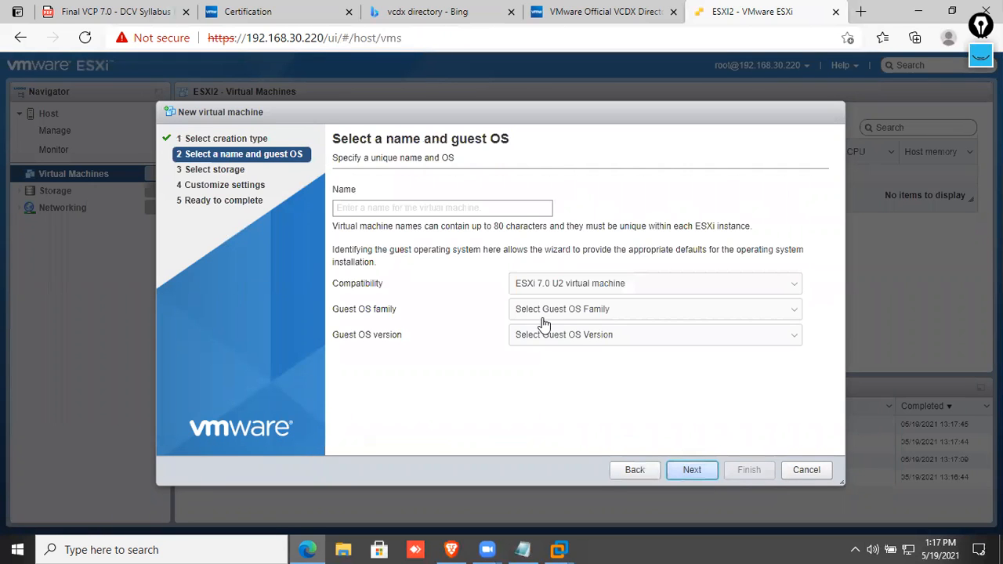
left_click(462, 216)
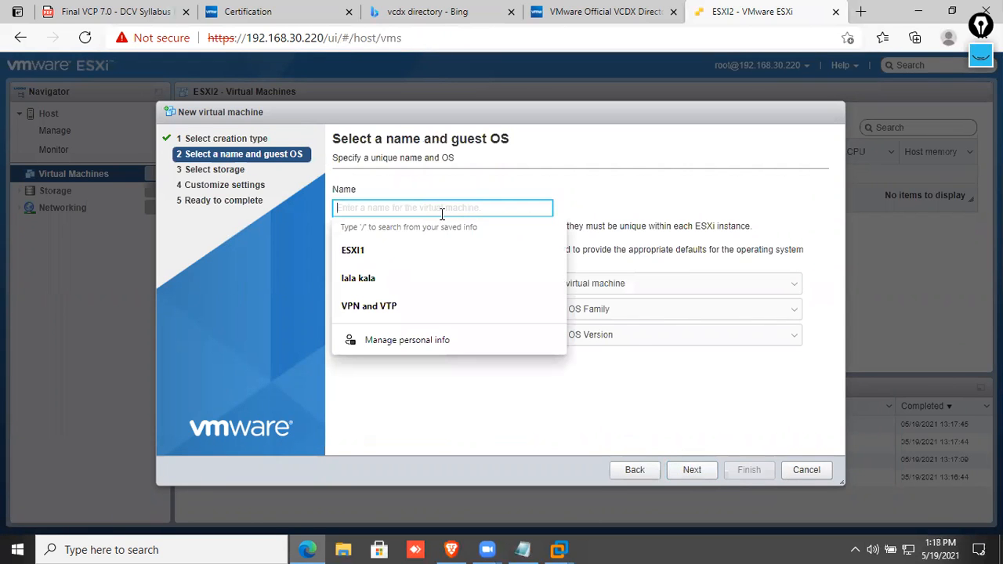
type("Se")
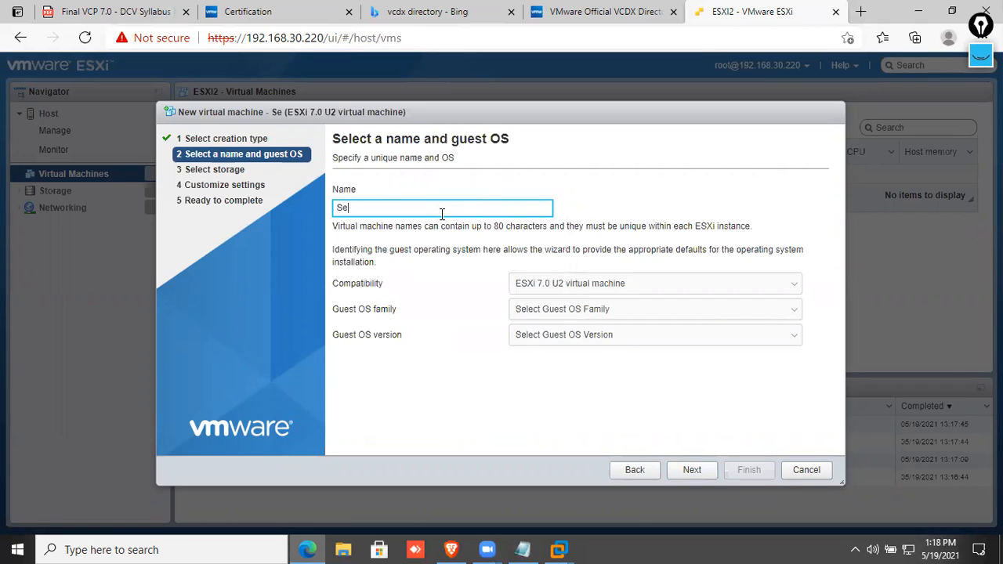
type("rver 2022")
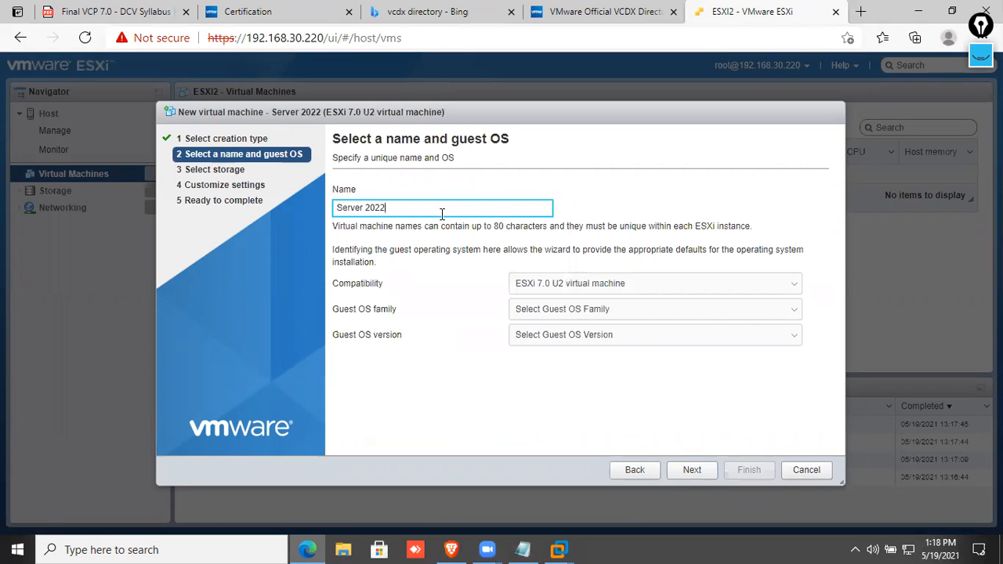
Set the guest OS to Windows, Microsoft Windows Server 2022 (64-bit), and keep SSD2 as storage.
left_click(552, 318)
left_click(546, 428)
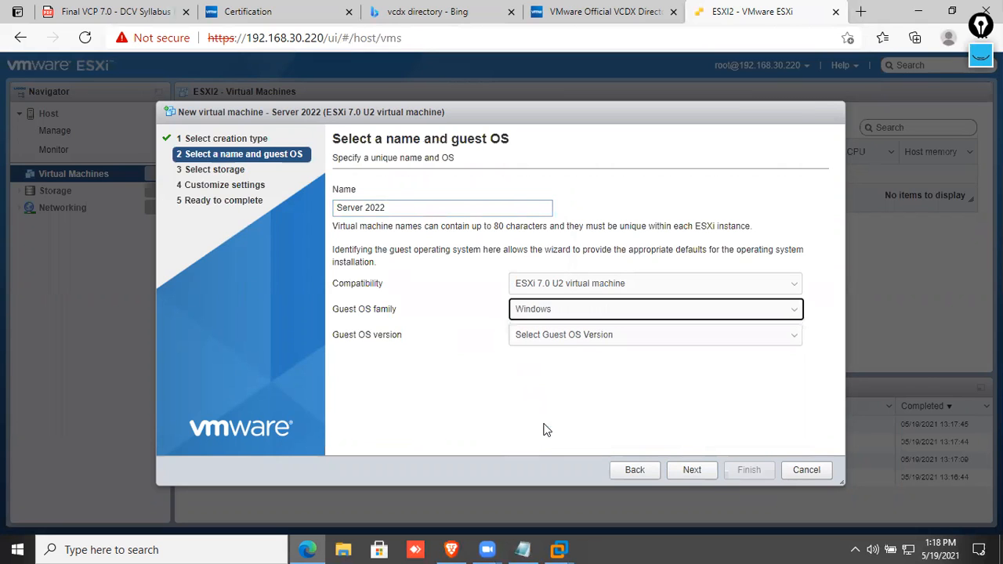
left_click(573, 336)
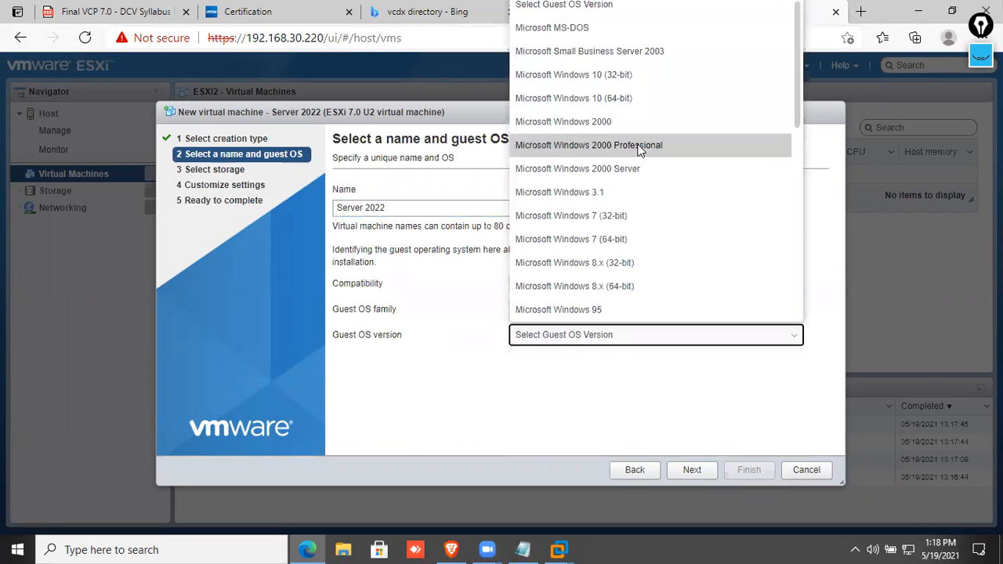
scroll(616, 215, "down", 2)
scroll(616, 214, "down", 4)
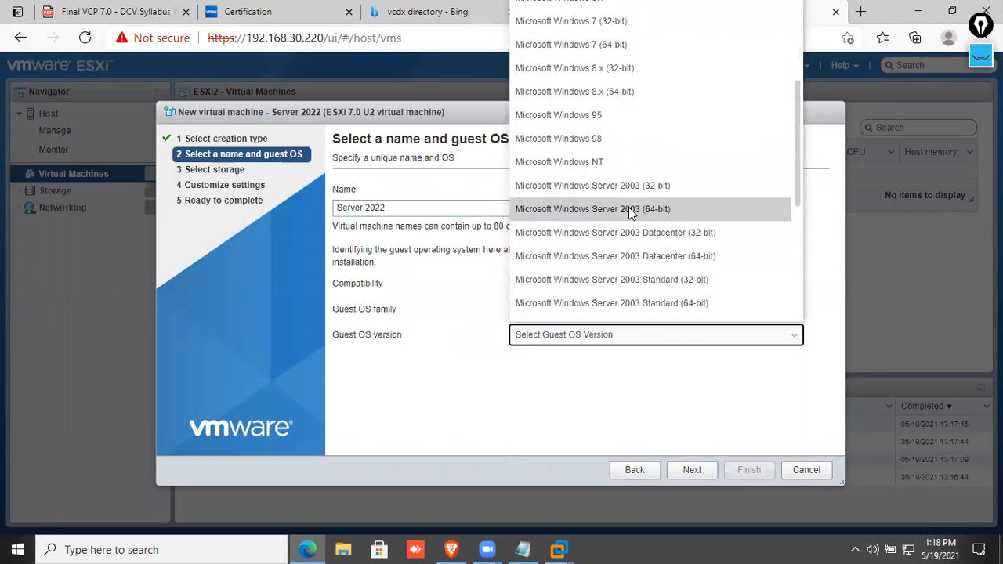
scroll(643, 242, "down", 1)
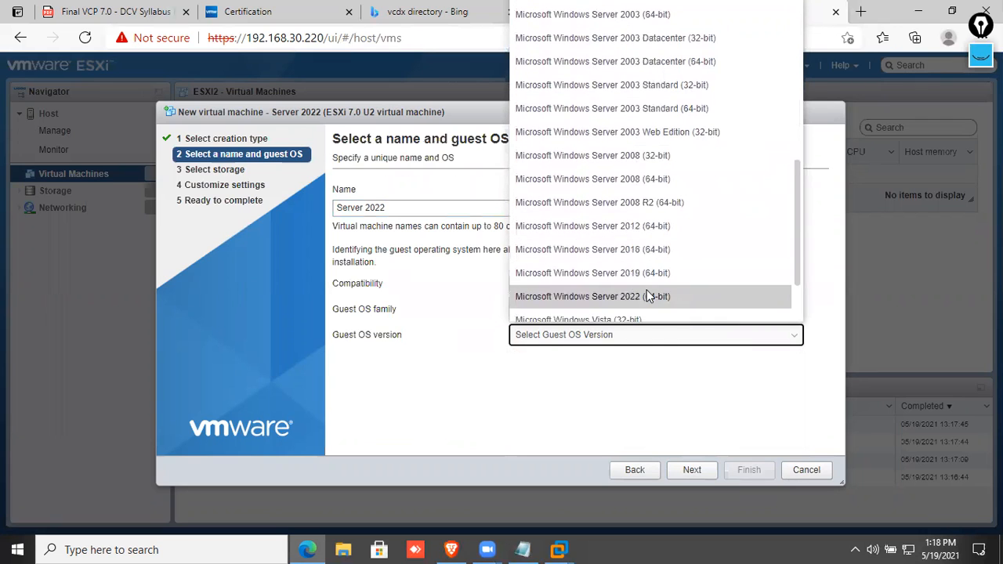
left_click(647, 290)
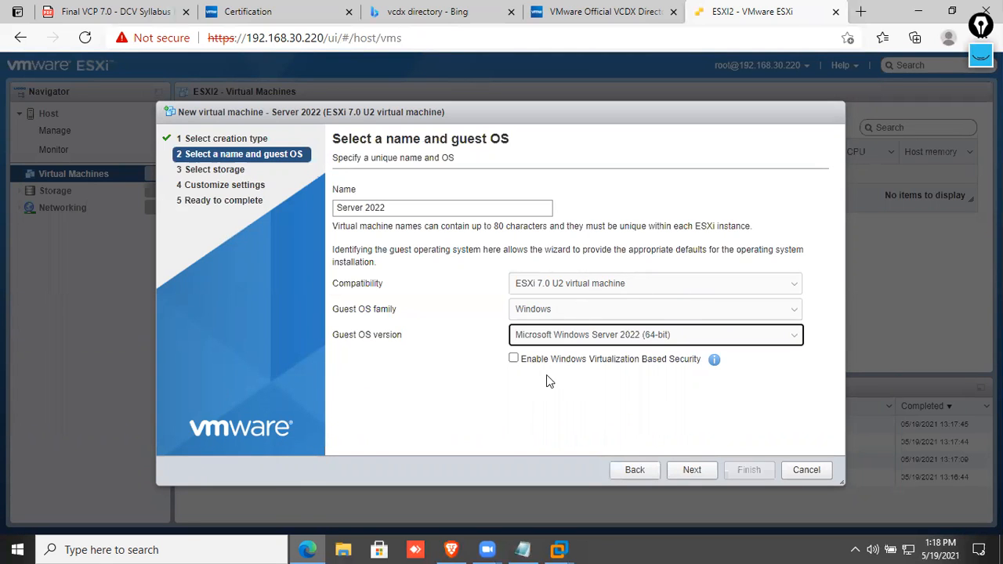
left_click(690, 469)
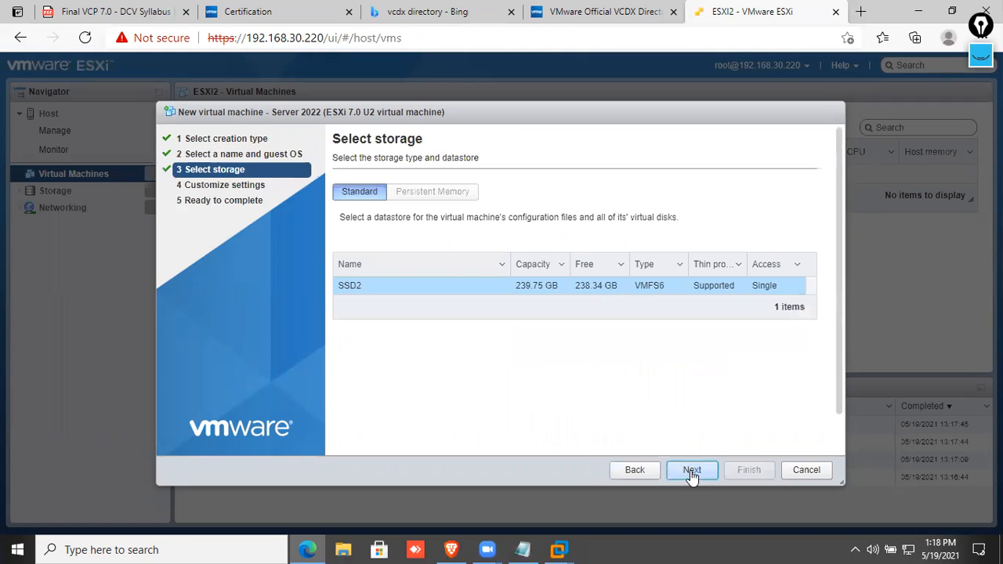
left_click(685, 471)
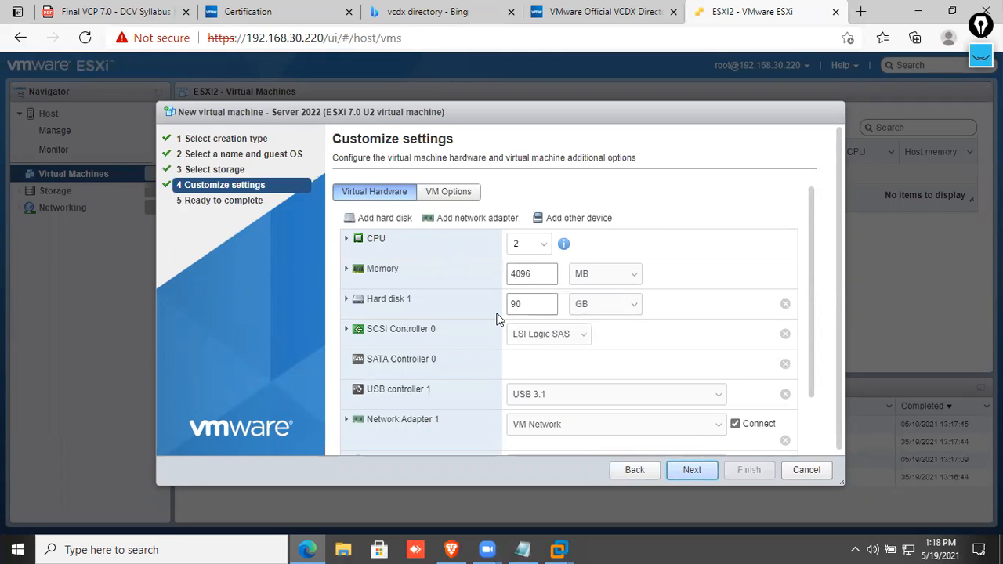
Set CD/DVD Drive 1 to Datastore ISO file and close the datastore browser without choosing a file.
scroll(490, 320, "down", 2)
scroll(529, 296, "down", 1)
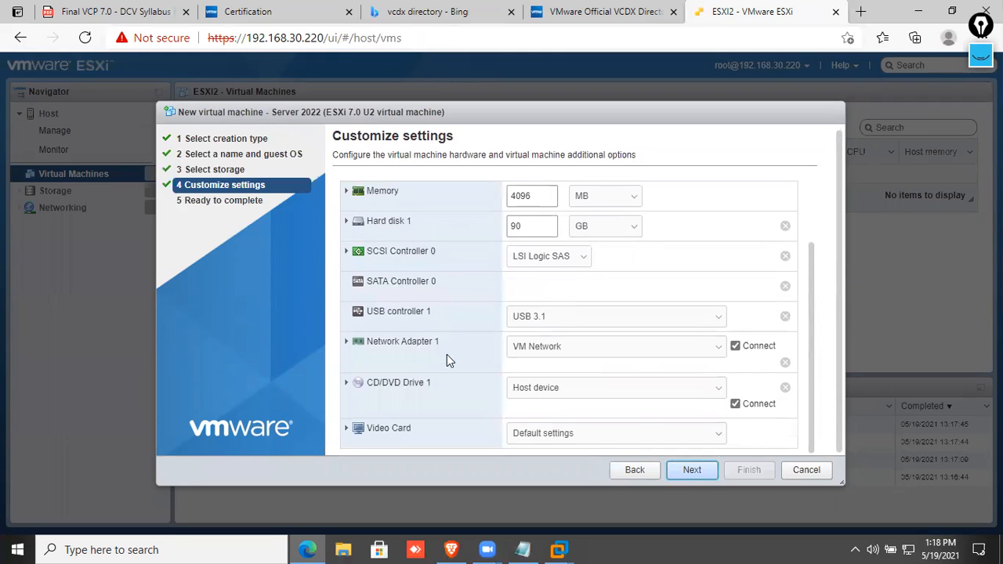
left_click(354, 386)
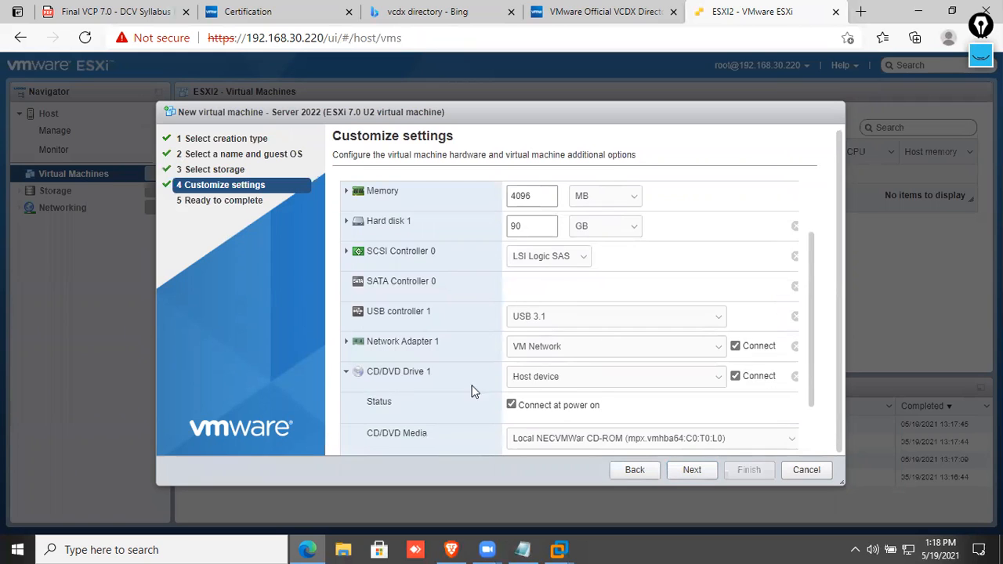
left_click(563, 381)
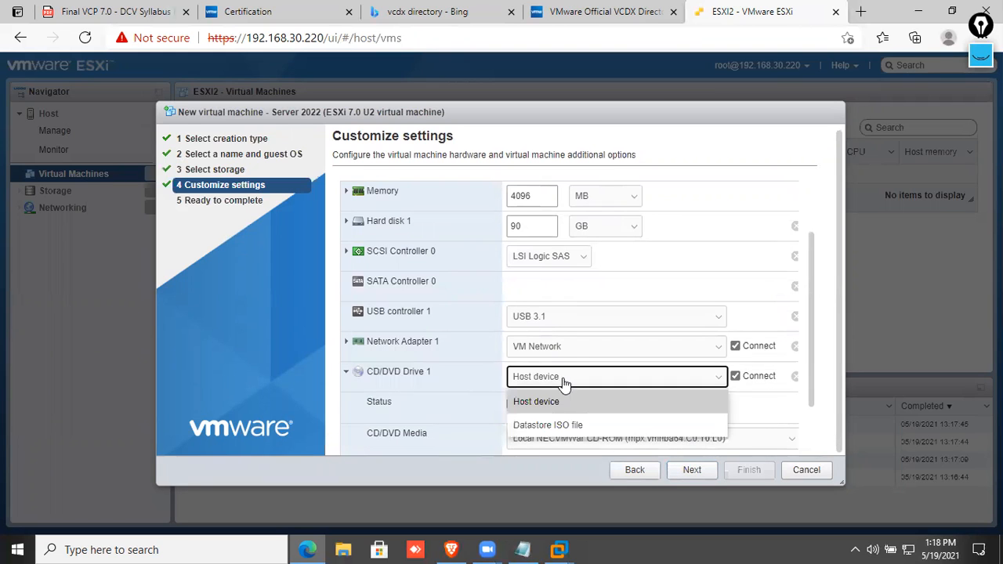
left_click(548, 425)
left_click(405, 169)
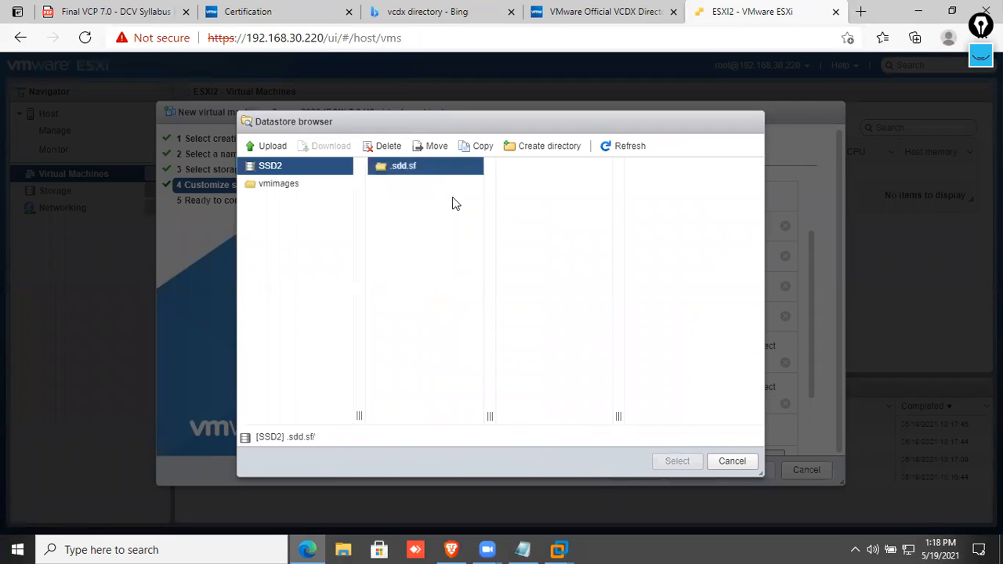
left_click(727, 466)
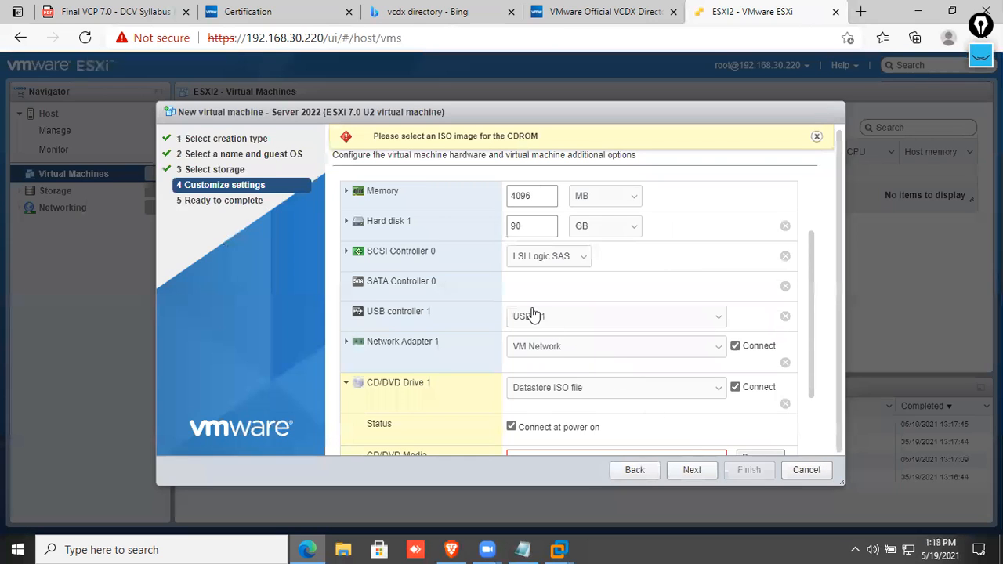
Bring the ESXi 7.X console in VMware Workstation to the front.
scroll(534, 333, "down", 1)
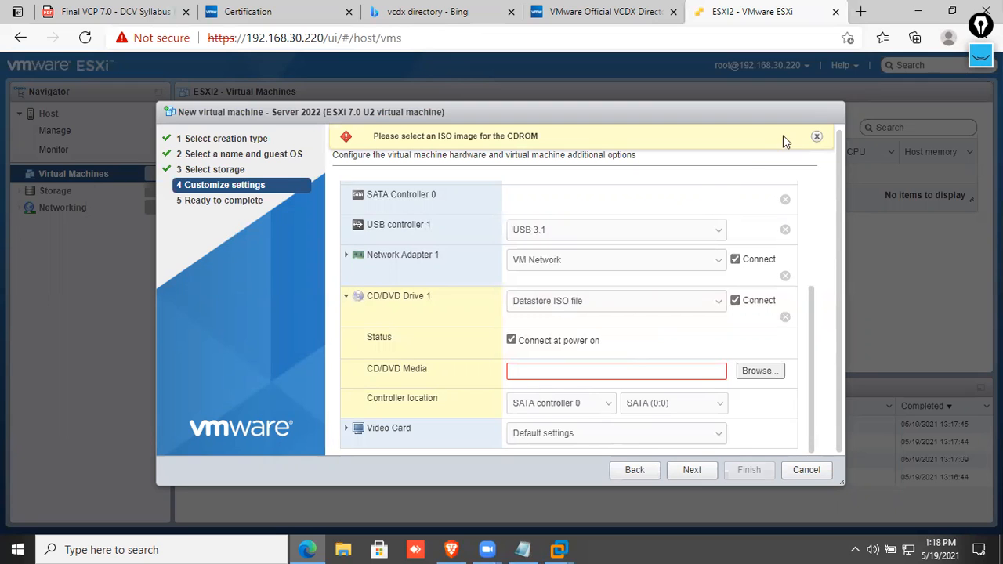
mouse_move(558, 550)
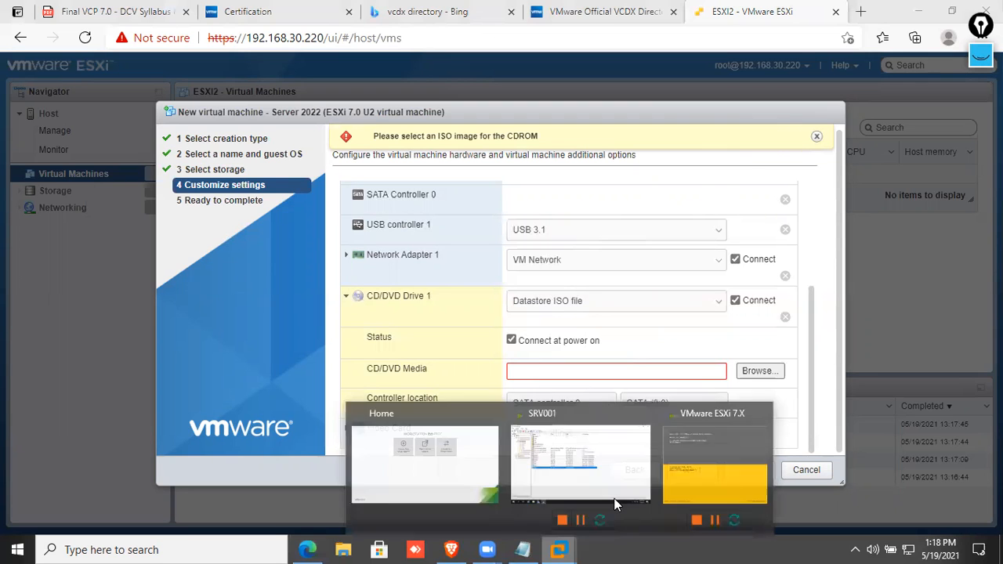
left_click(684, 457)
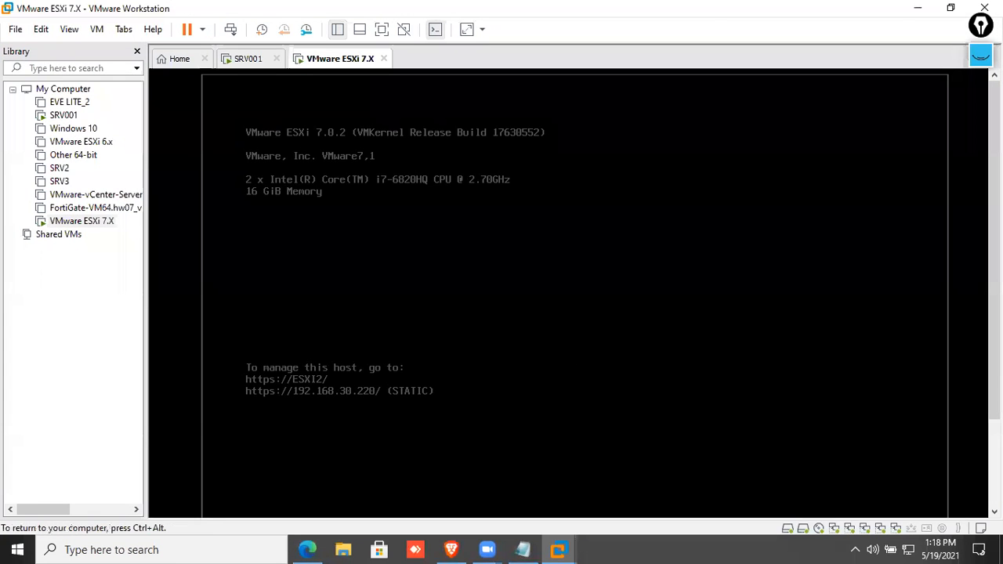
Log in to the ESXi console as root with F2.
key("F2")
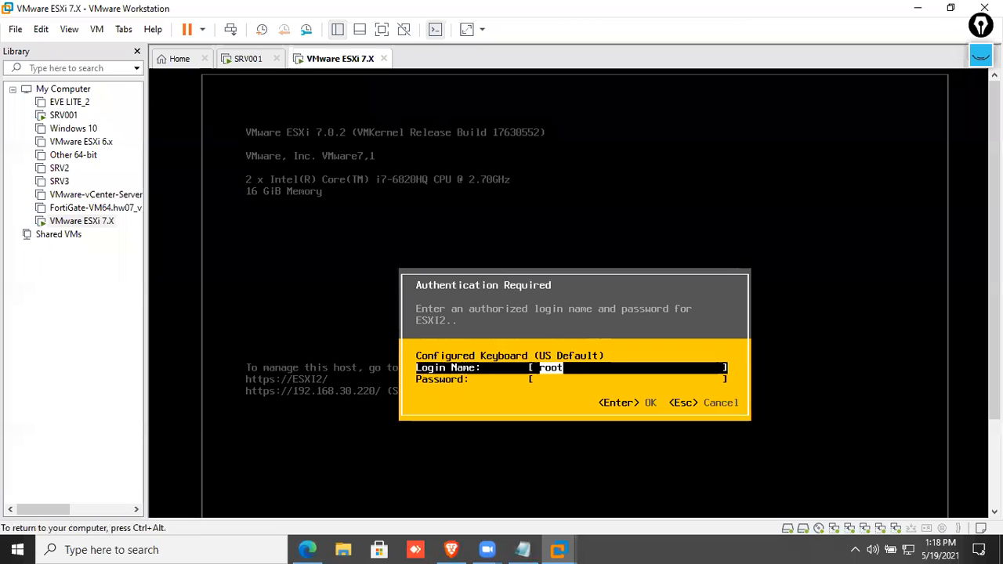
key("Tab")
type("*")
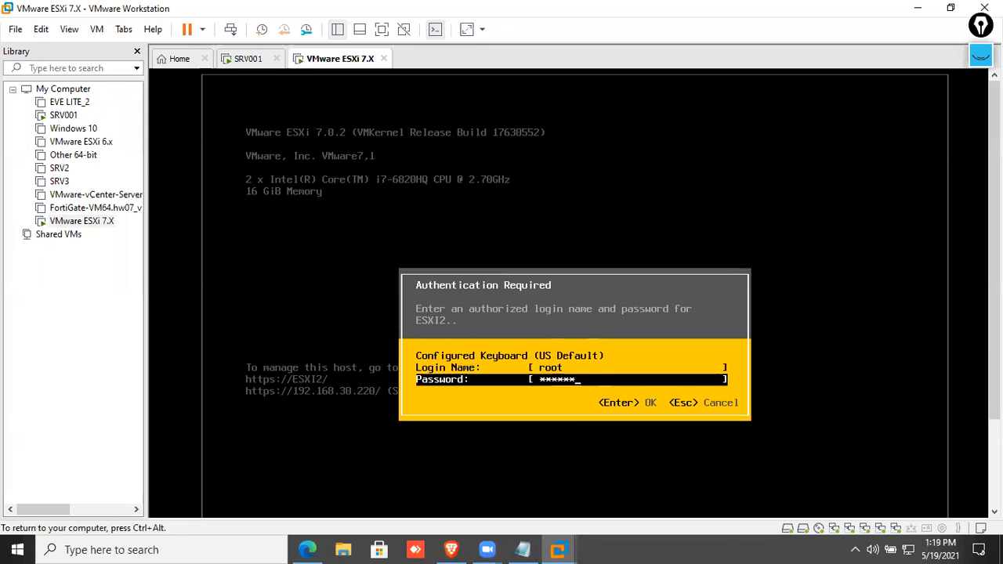
key("Return")
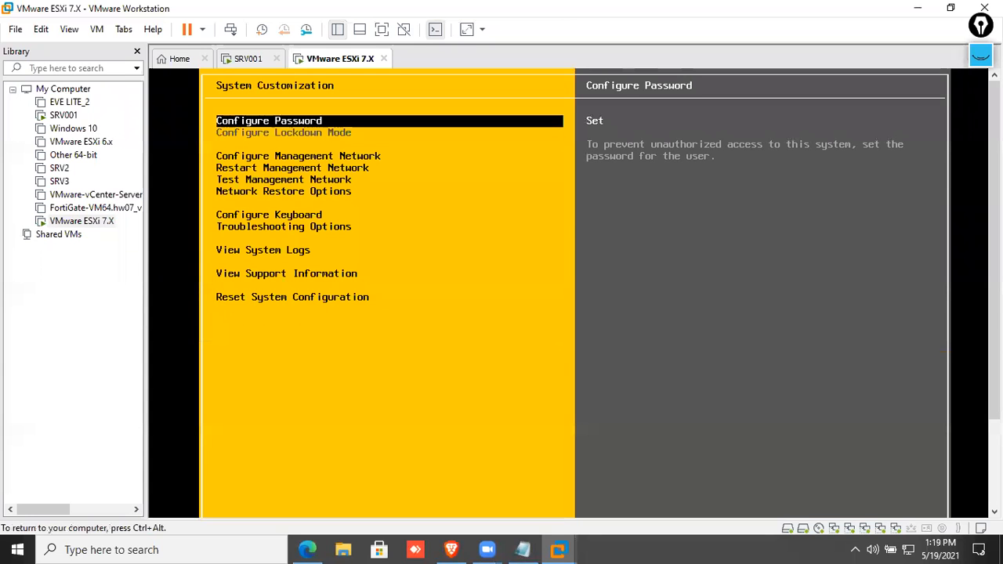
Enable SSH under Troubleshooting Mode Options, then minimize VMware Workstation.
key("Down")
key("Down")
key("Down")
key("Down")
key("Up")
key("Up")
key("Up")
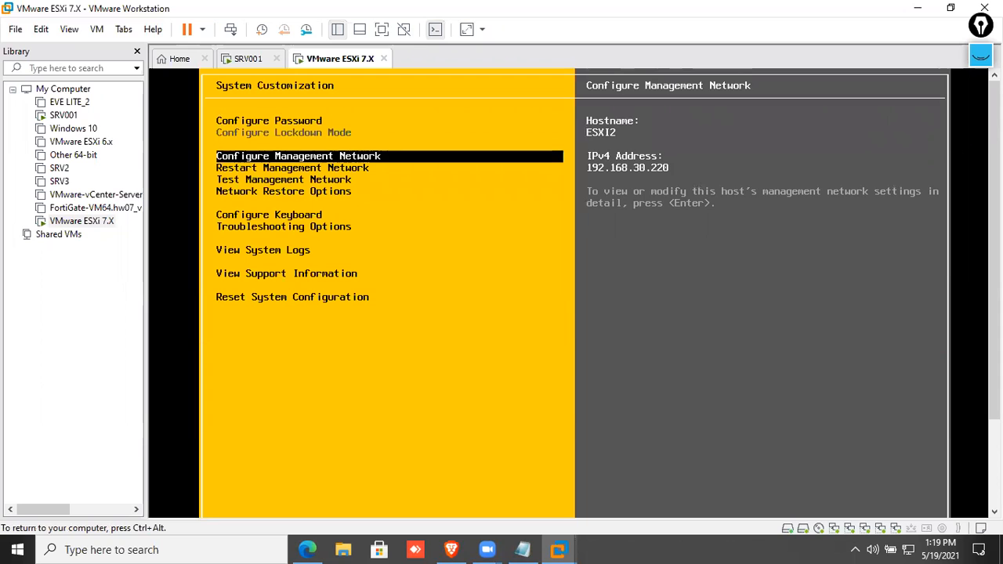
key("Down")
key("Down")
key("Down")
key("Down")
key("Down")
key("Return")
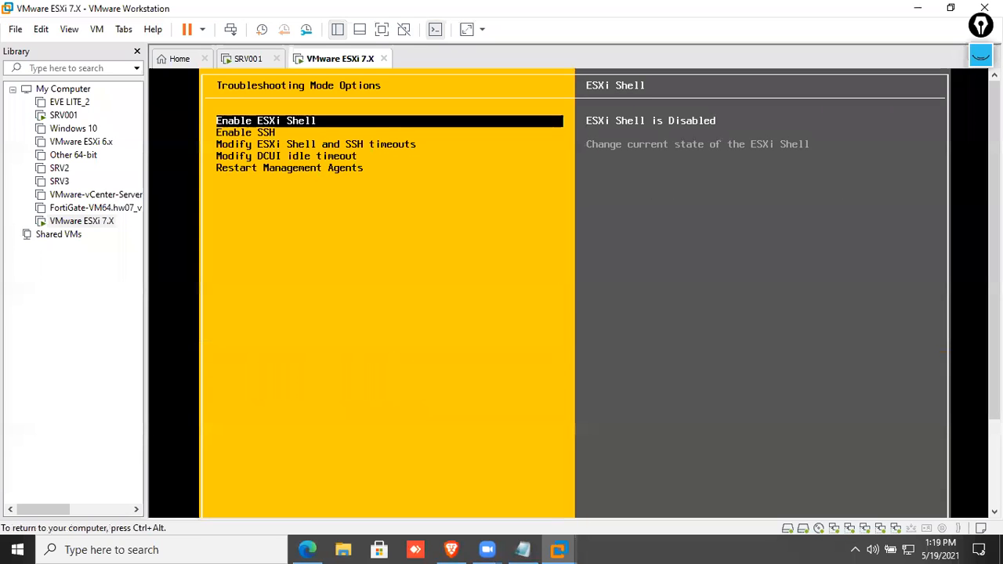
key("Down")
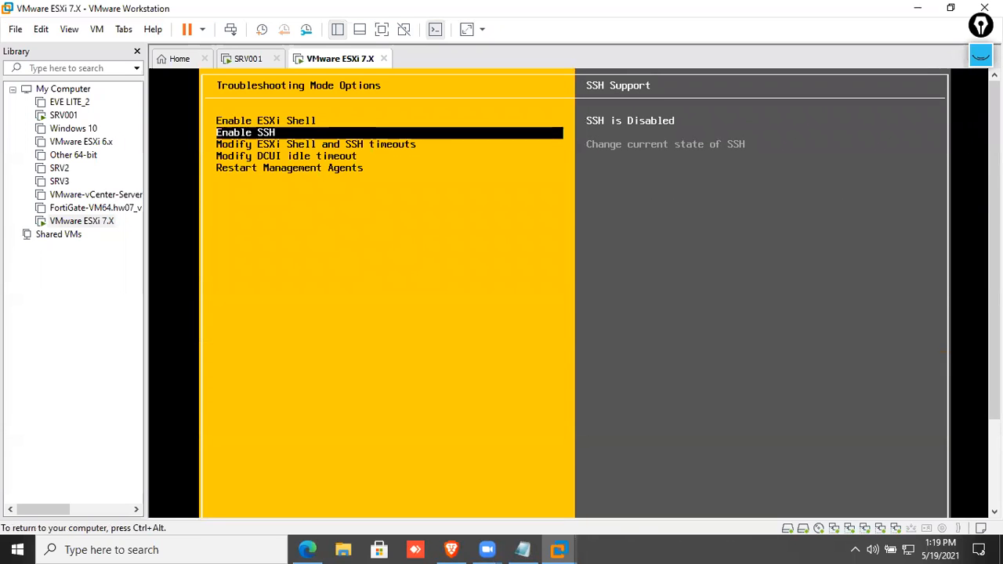
key("Return")
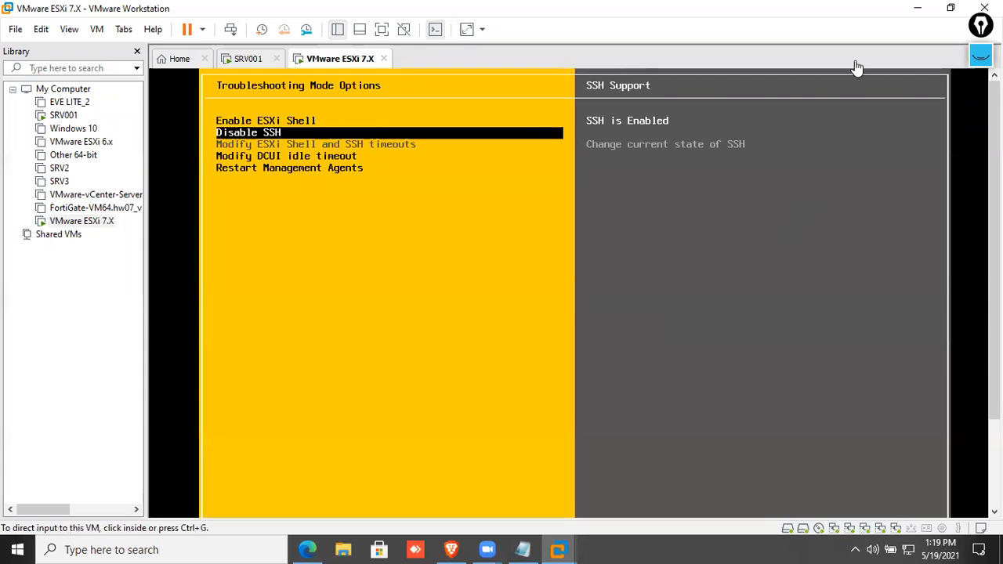
left_click(927, 14)
left_click(131, 549)
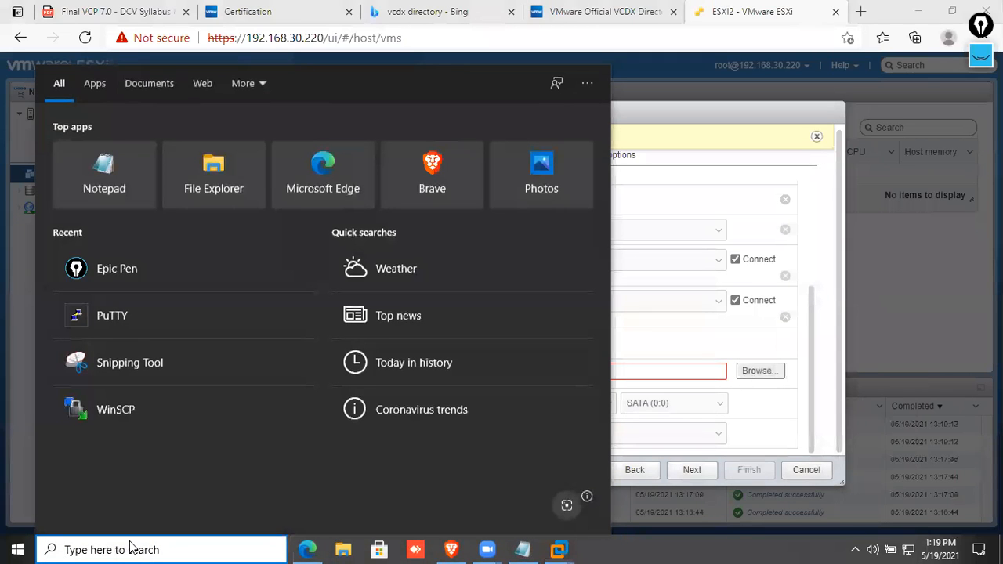
Launch PuTTY and open an SSH connection to 192.168.30.220 on port 22.
left_click(109, 321)
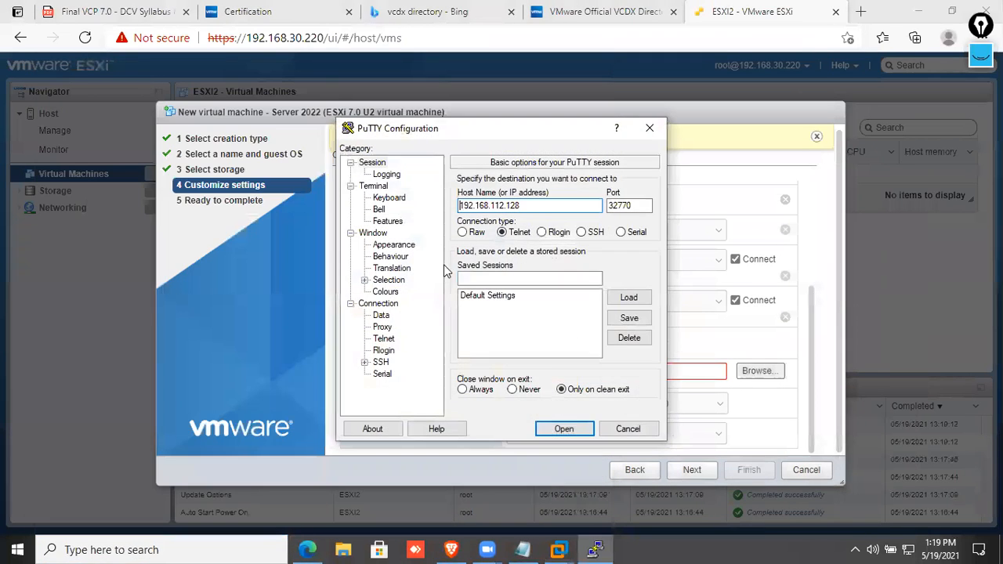
double_click(554, 205)
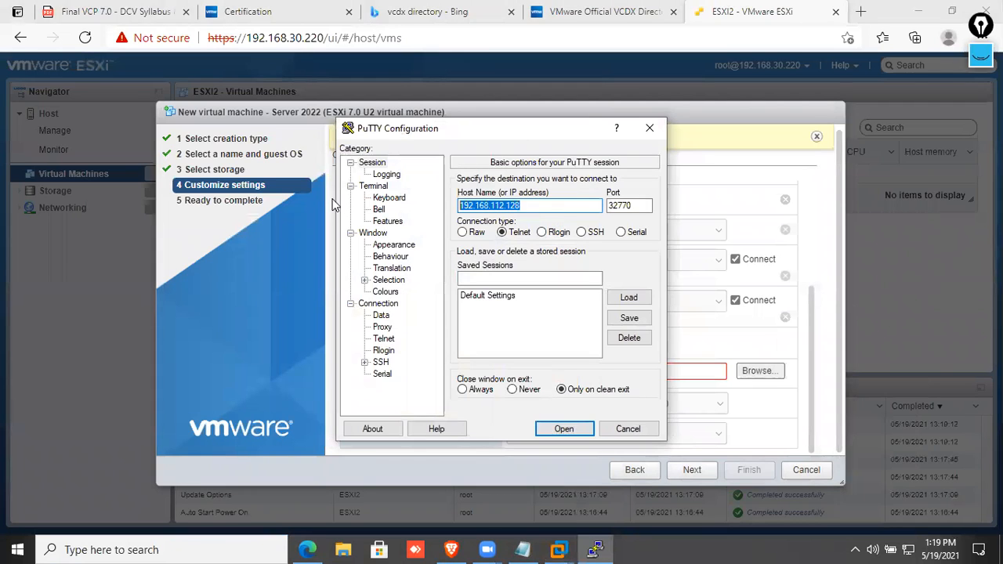
type("1")
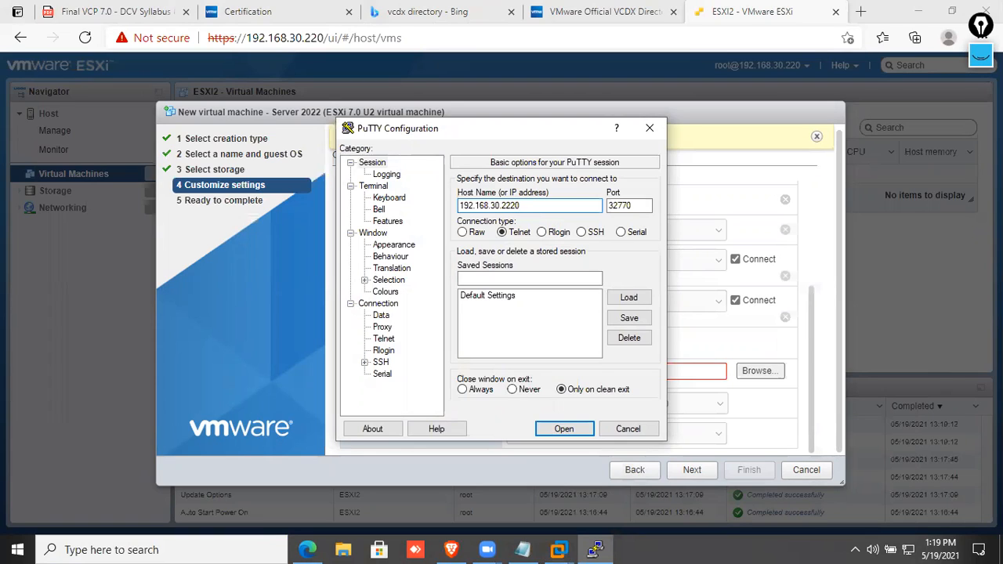
type("92.168.30.220")
key("Tab")
type("22")
key("Tab")
key("Right")
key("Right")
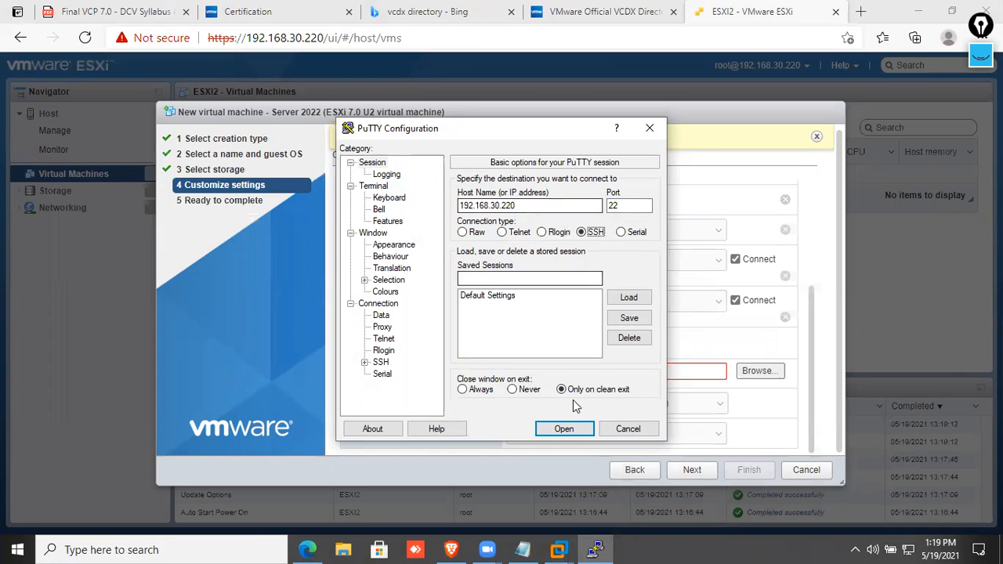
left_click(564, 428)
Accept the host key, log in as root, and clear the shell screen.
left_click(436, 376)
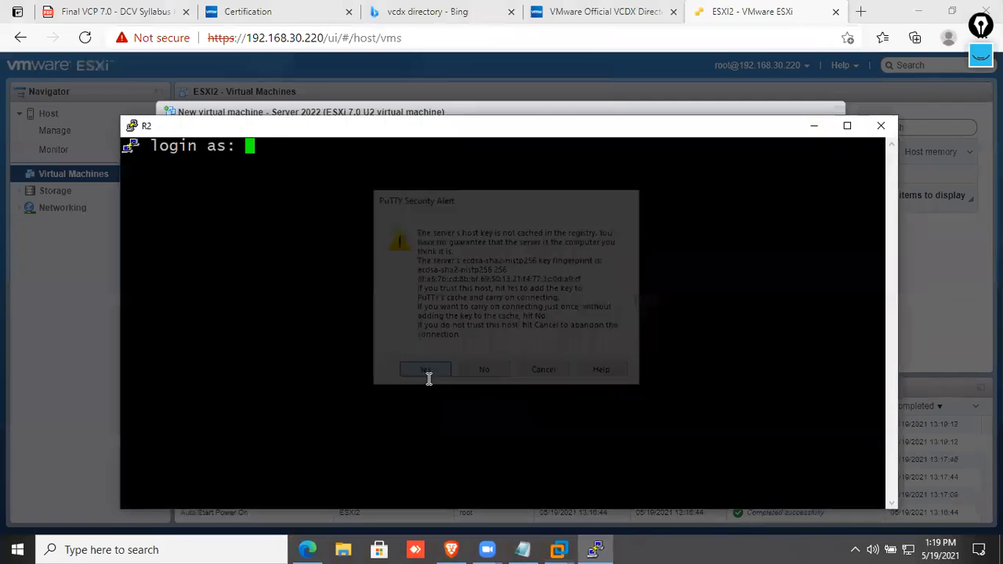
type("root")
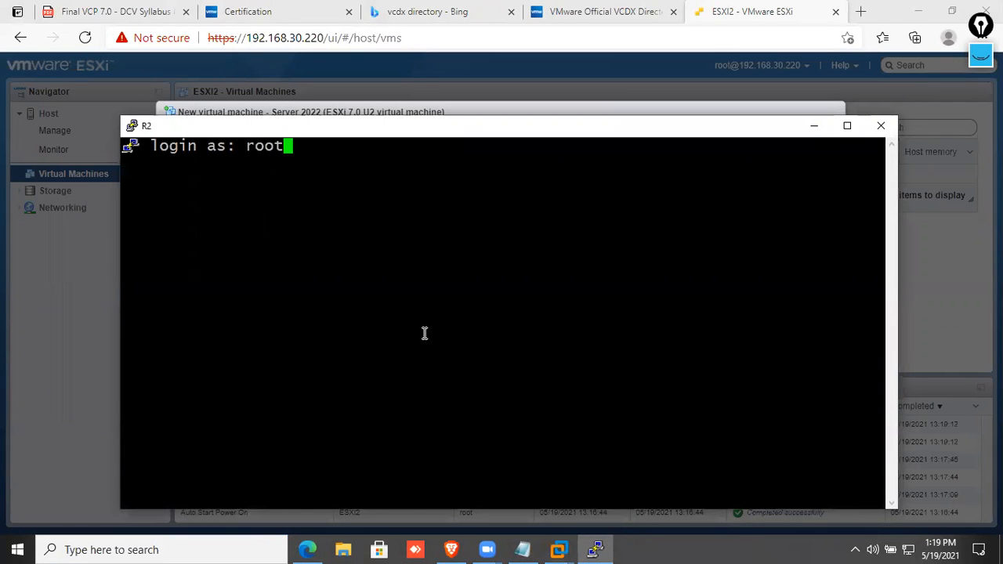
key("Return")
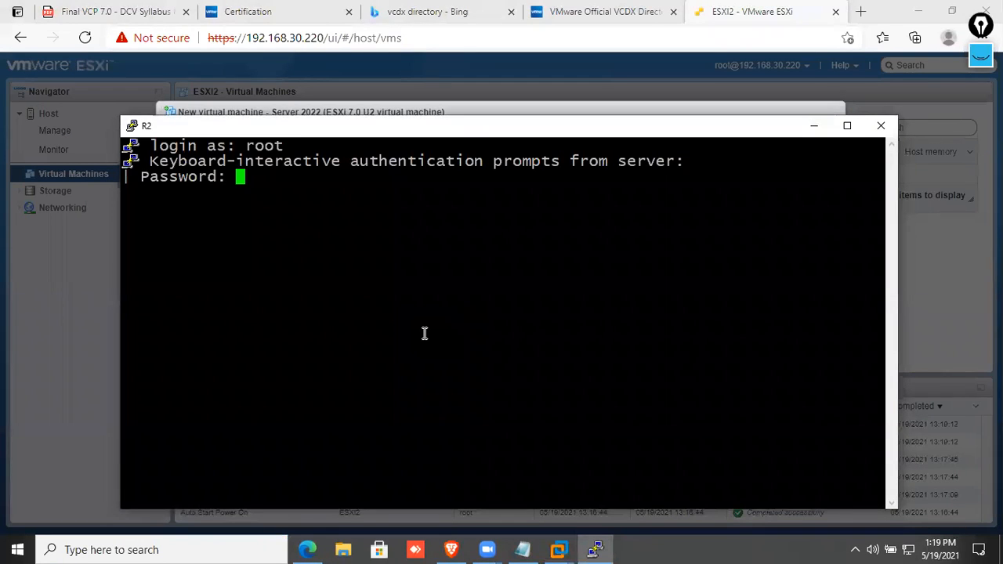
key("Return")
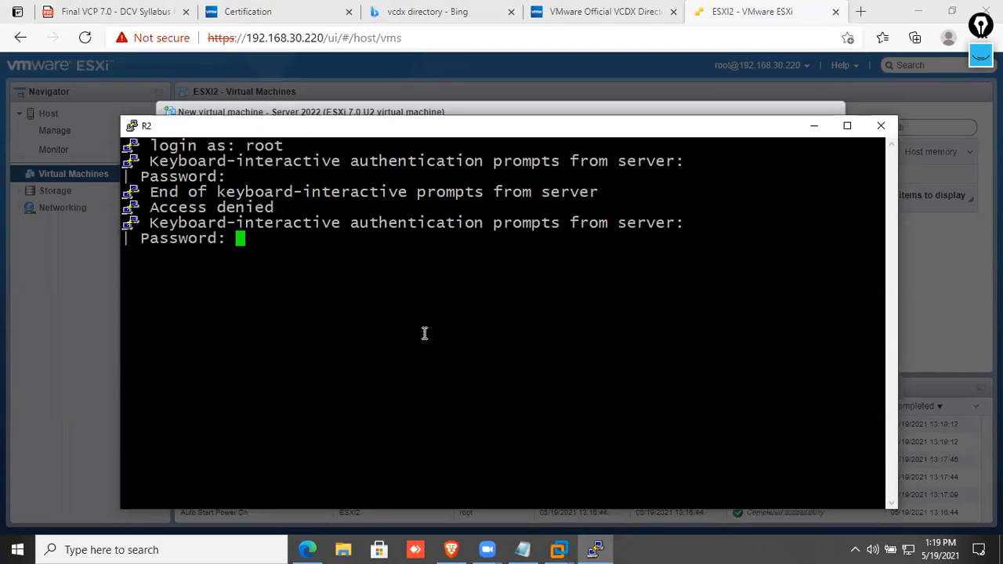
key("Return")
key("Return")
key("Return")
key("Return")
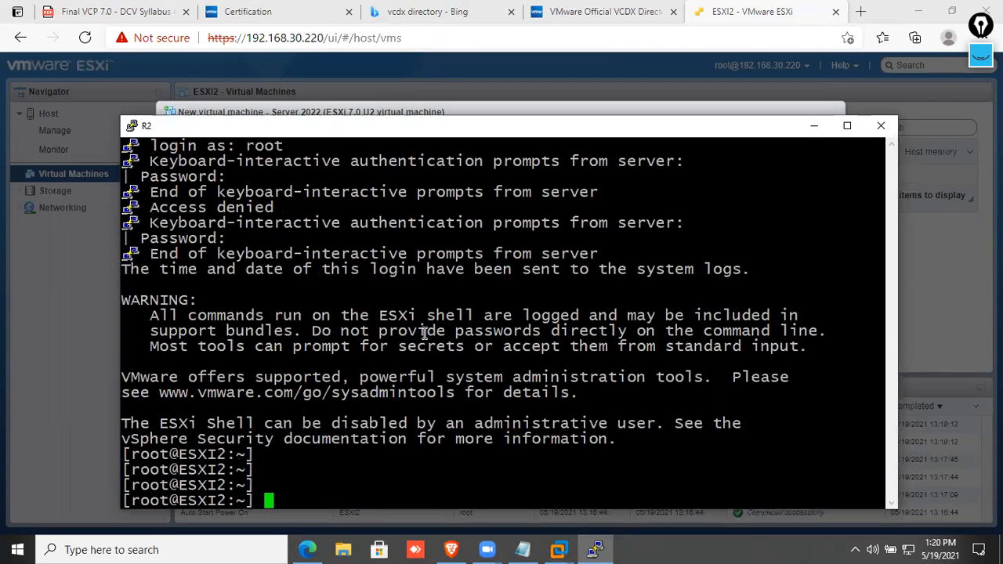
key("ctrl+l")
key("Return")
key("Return")
key("Return")
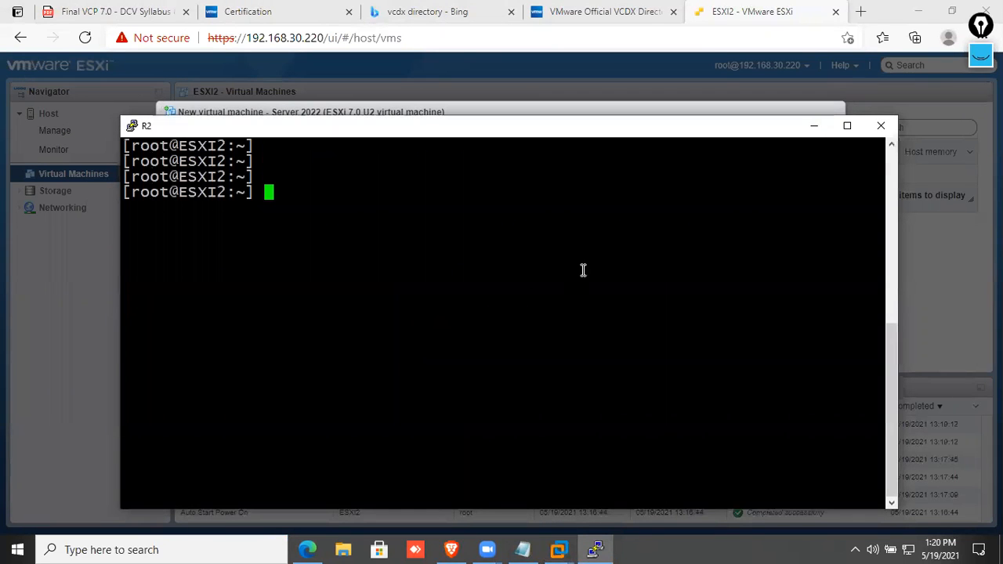
Minimize PuTTY and launch WinSCP from Windows search.
left_click(812, 128)
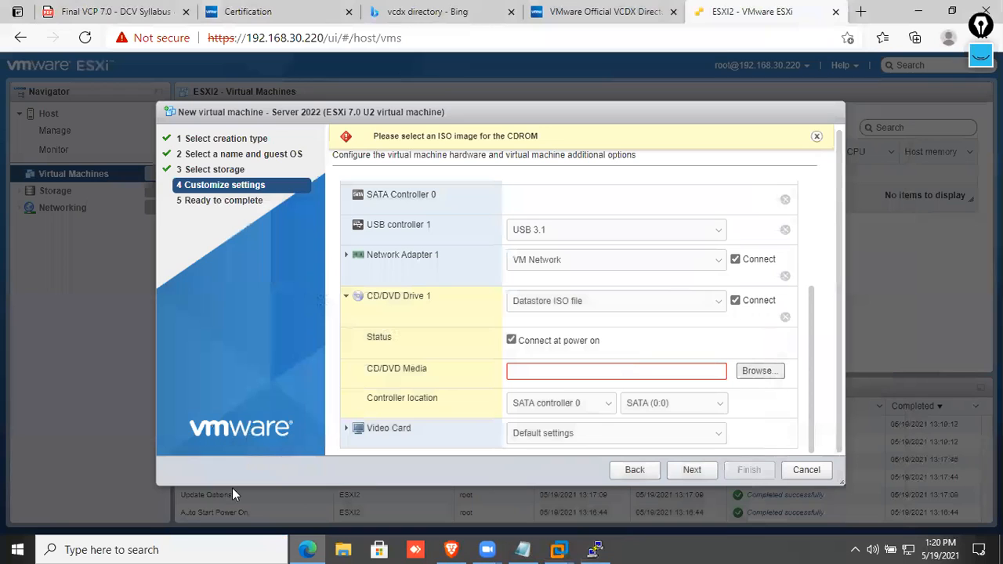
left_click(149, 549)
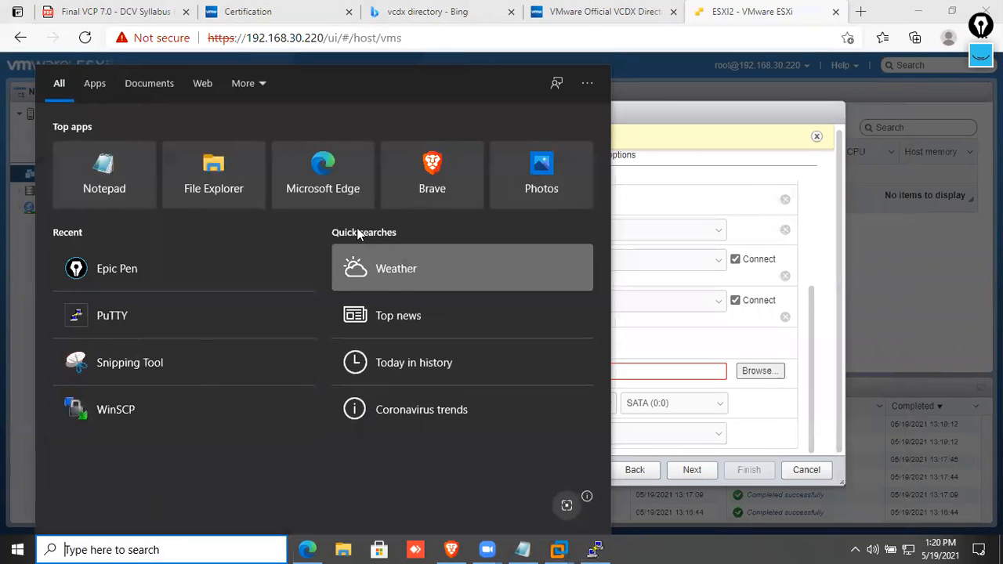
left_click(155, 408)
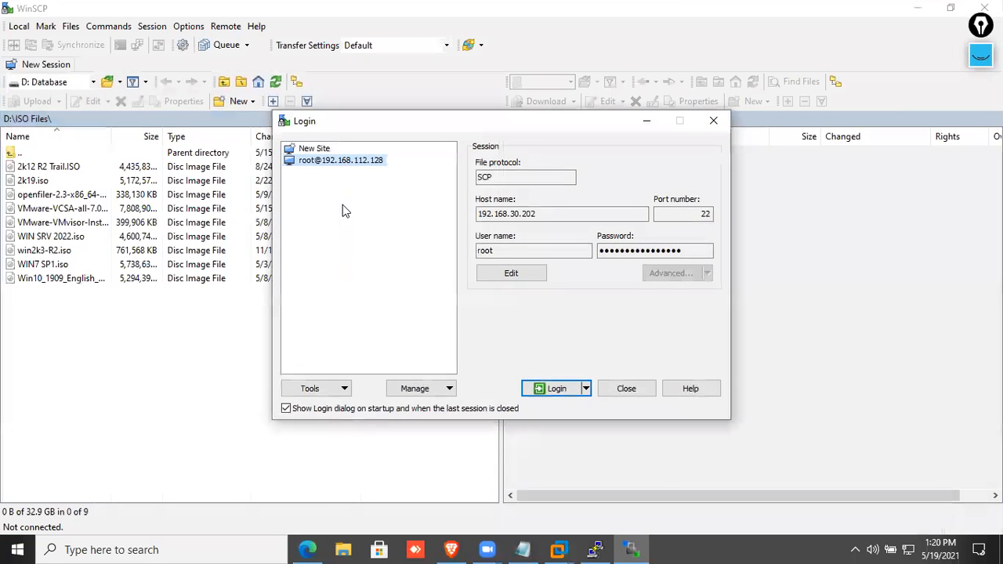
Correct the saved session's host name to 192.168.30.220, save it, log in and accept the host key.
left_click(553, 214)
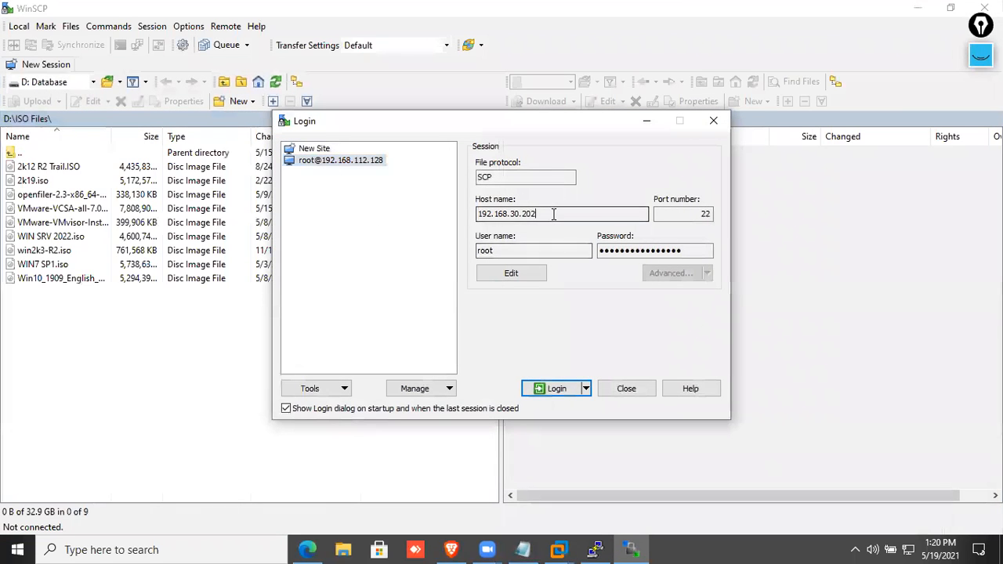
left_click(508, 273)
left_click(546, 213)
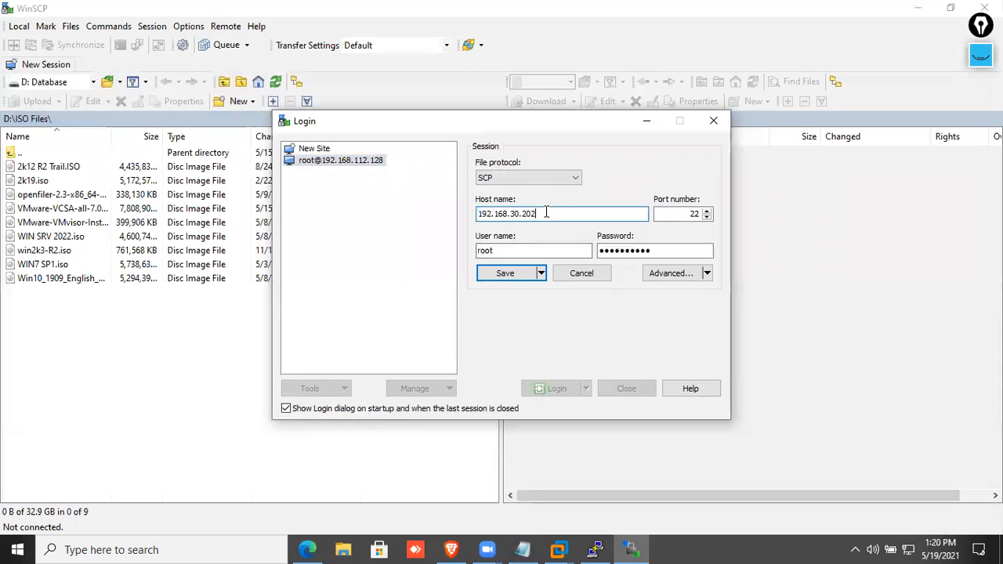
key("BackSpace")
left_click(511, 272)
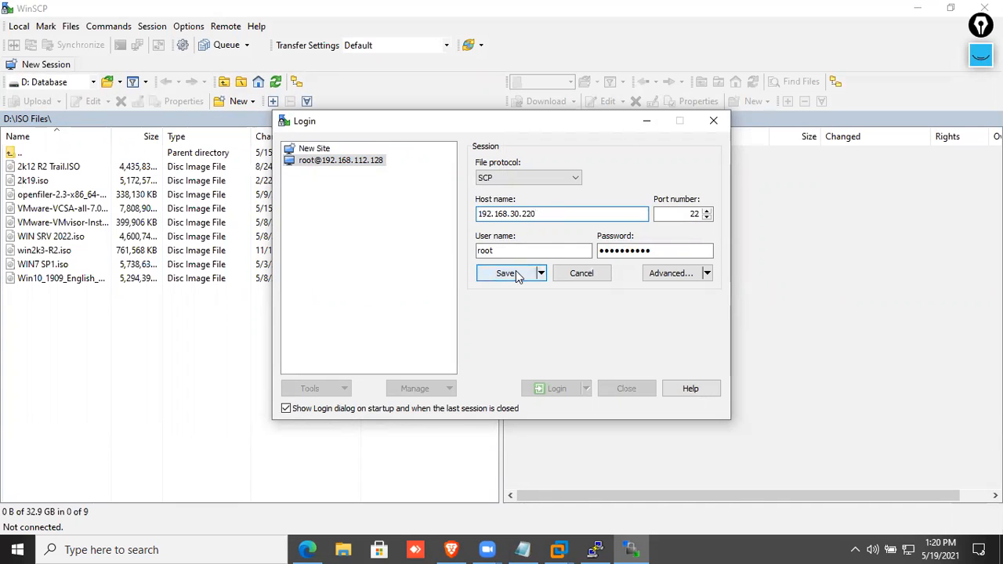
left_click(556, 388)
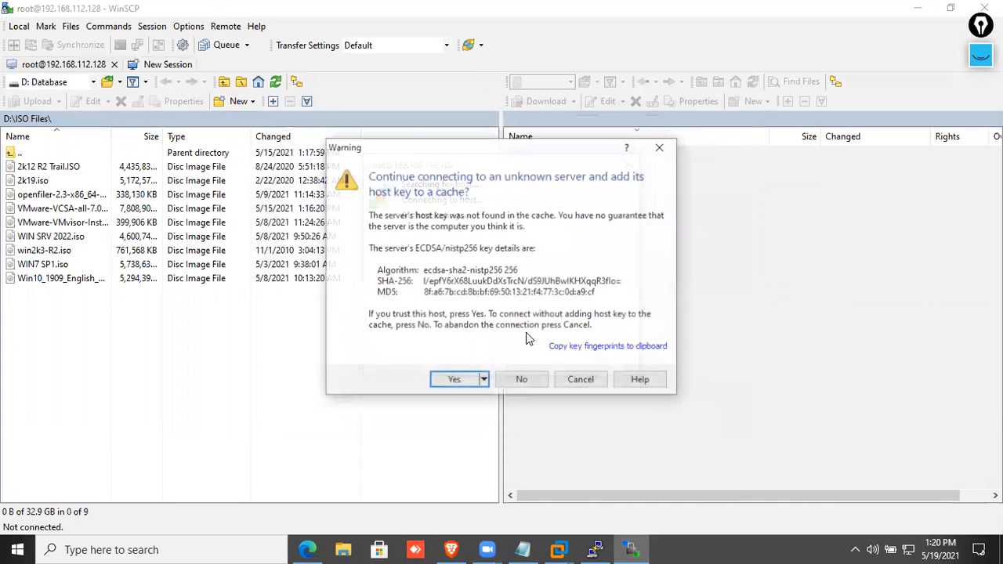
left_click(455, 380)
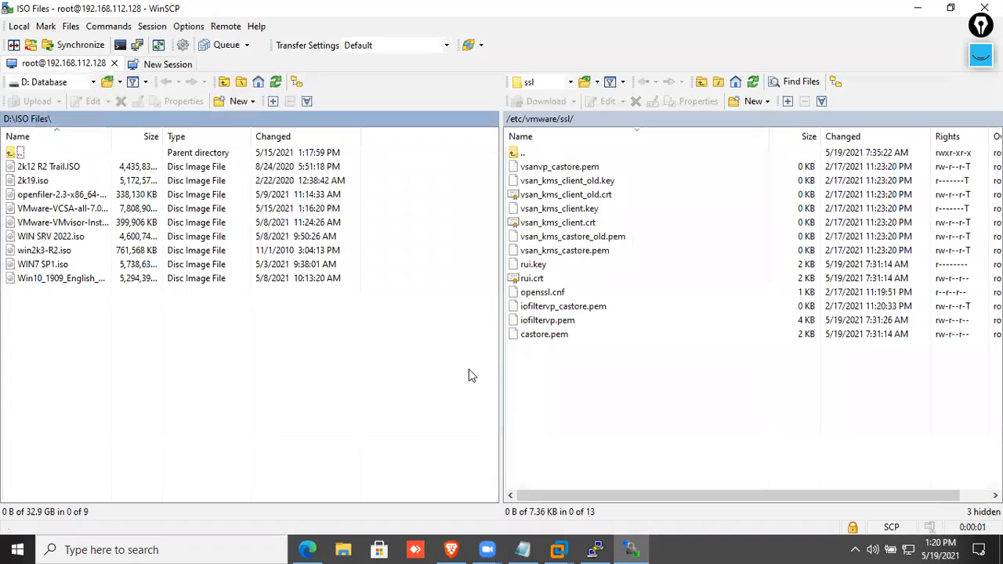
Upload WIN SRV 2022.iso from D:\ISO Files into the host's /vmimages/tools-isoimages folder.
left_click(571, 82)
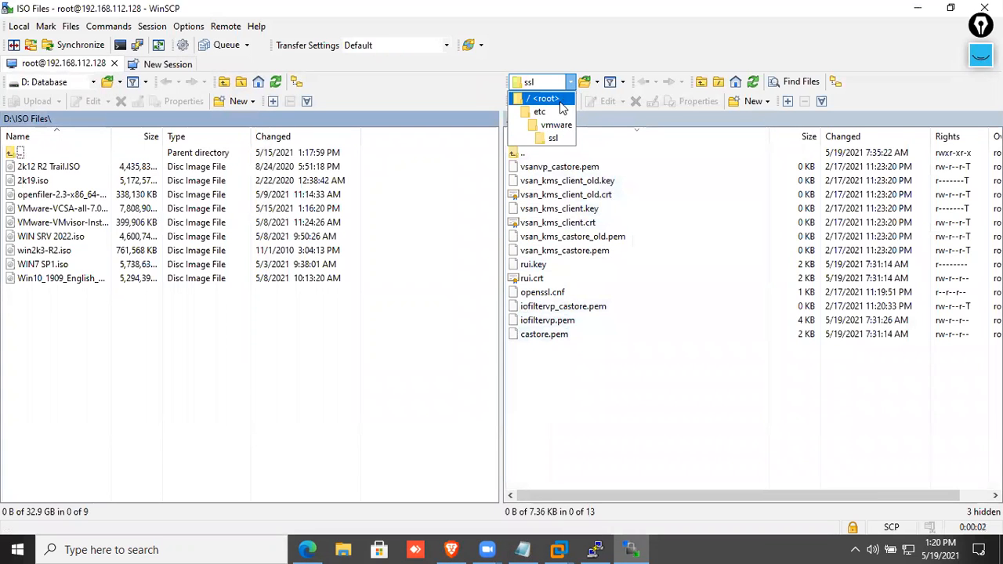
left_click(559, 104)
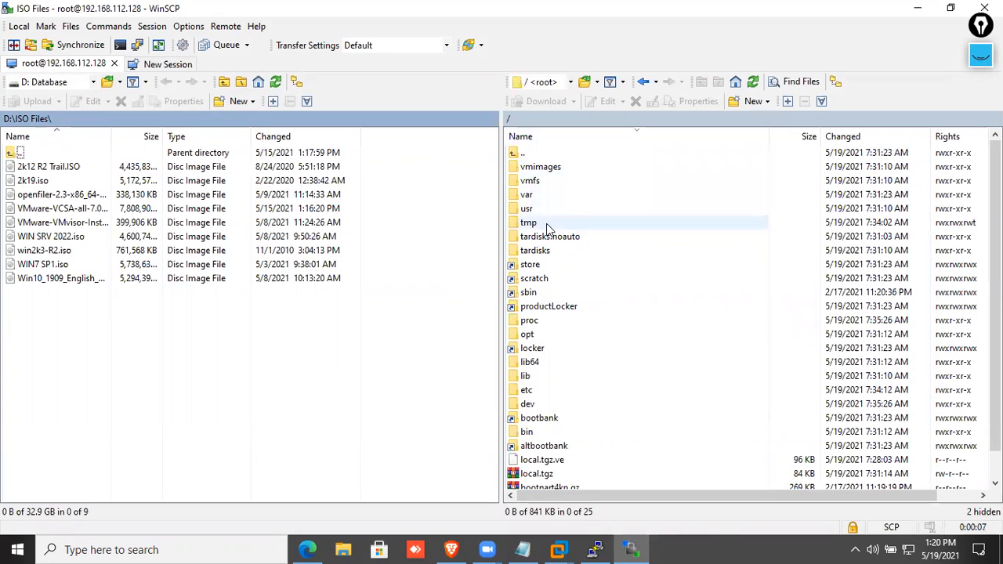
double_click(546, 167)
double_click(549, 167)
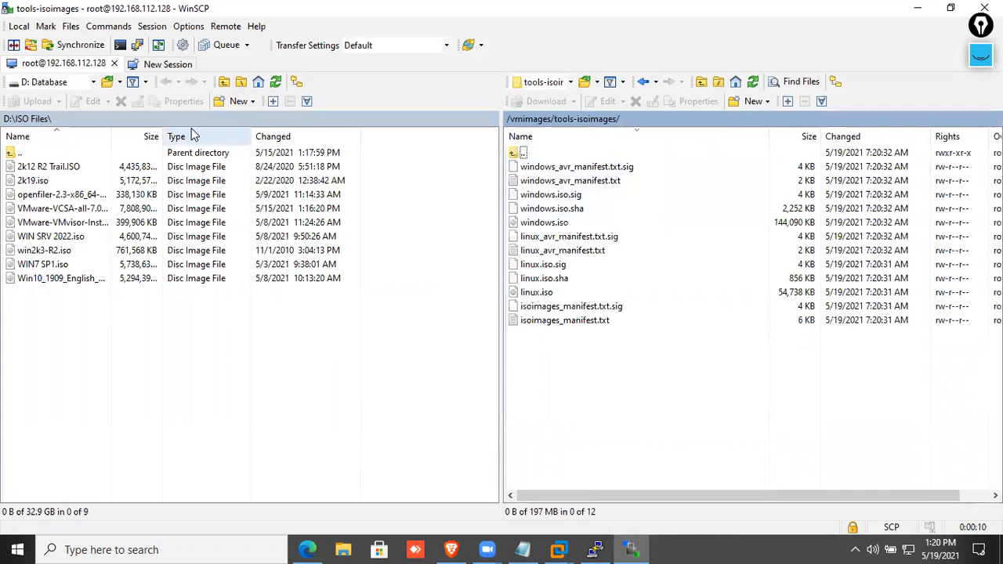
left_click(57, 237)
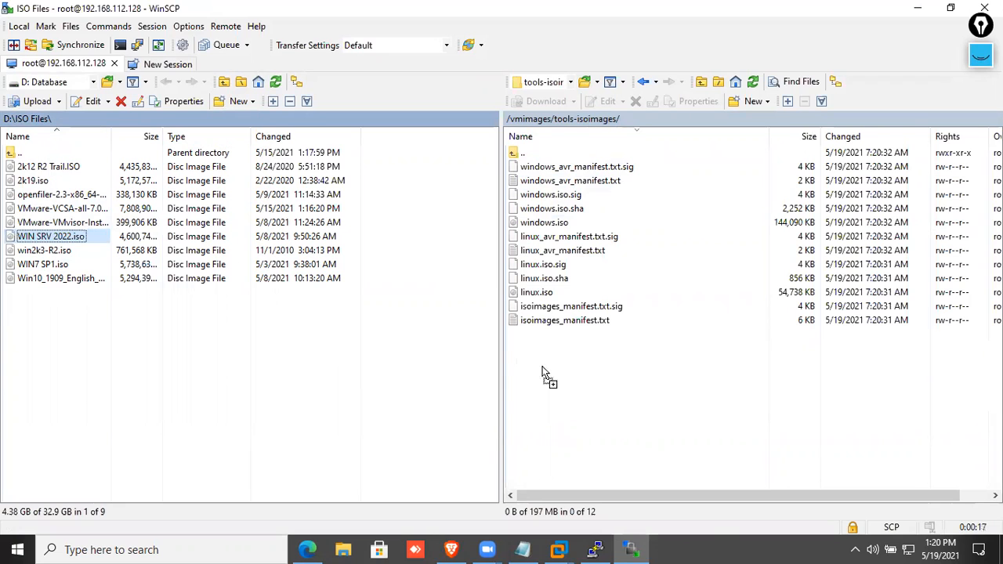
left_click_drag(58, 237, 580, 382)
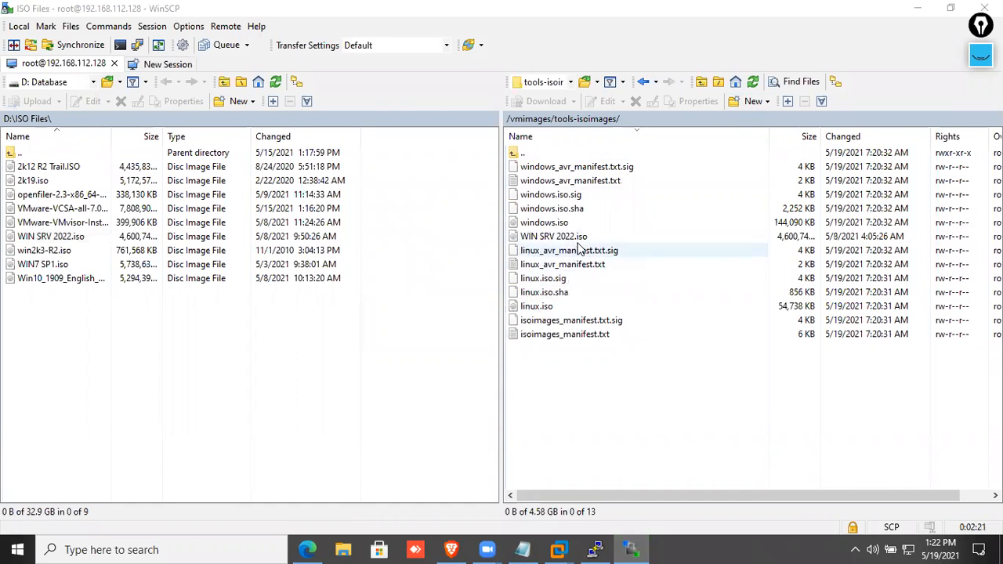
left_click(579, 236)
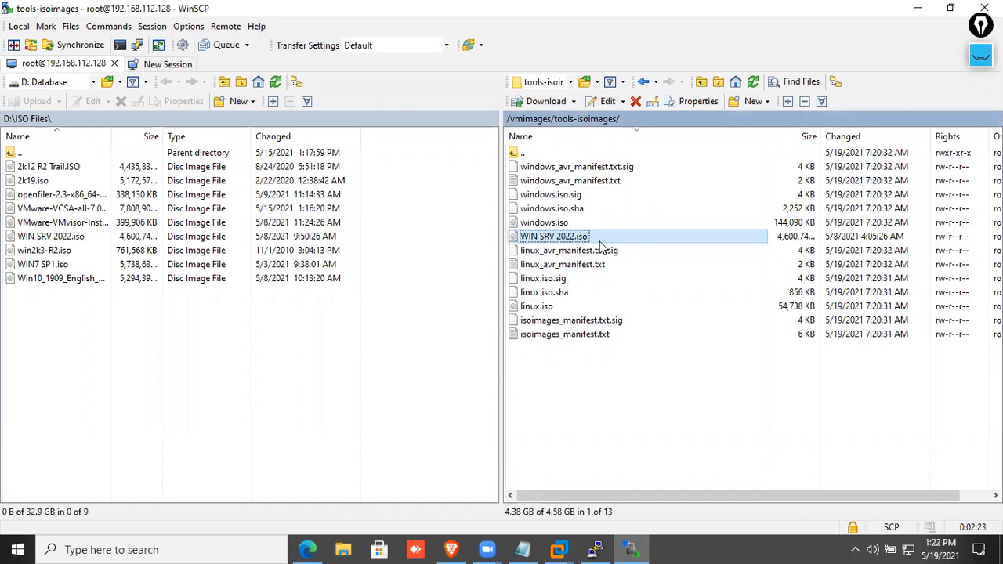
left_click(918, 8)
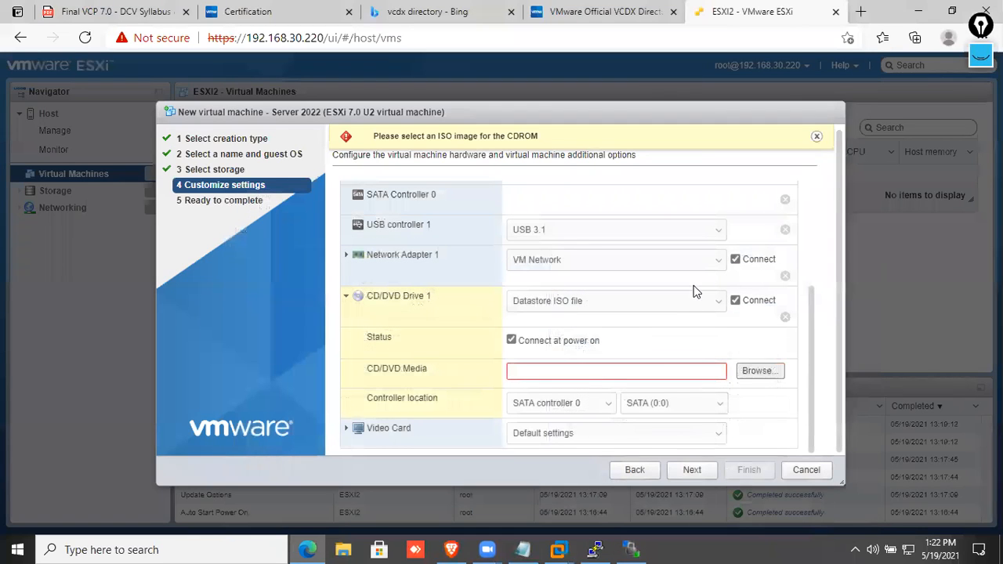
Set the CD/DVD media to vmimages/tools-isoimages/WIN SRV 2022.iso.
left_click(757, 370)
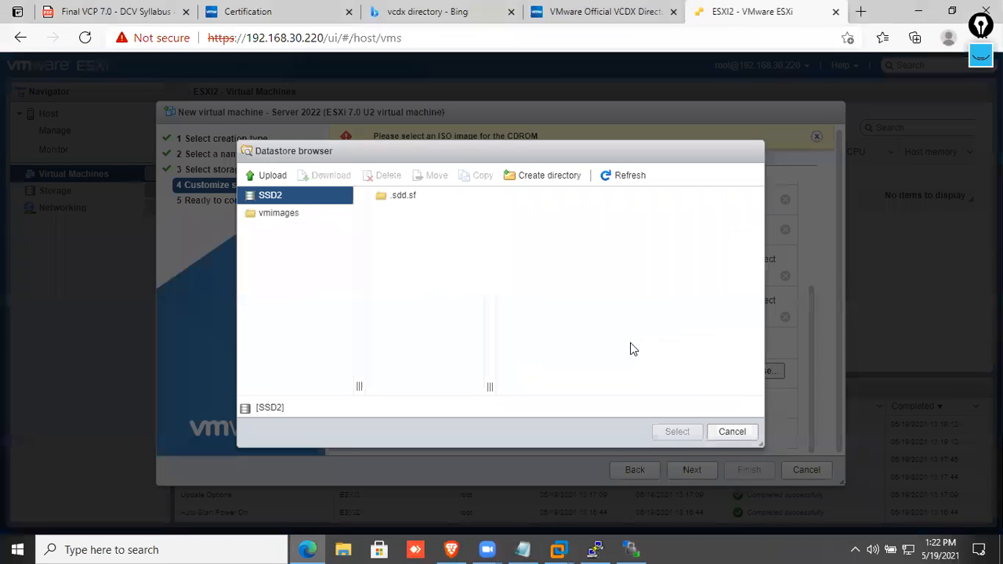
left_click(388, 196)
left_click(277, 215)
left_click(411, 222)
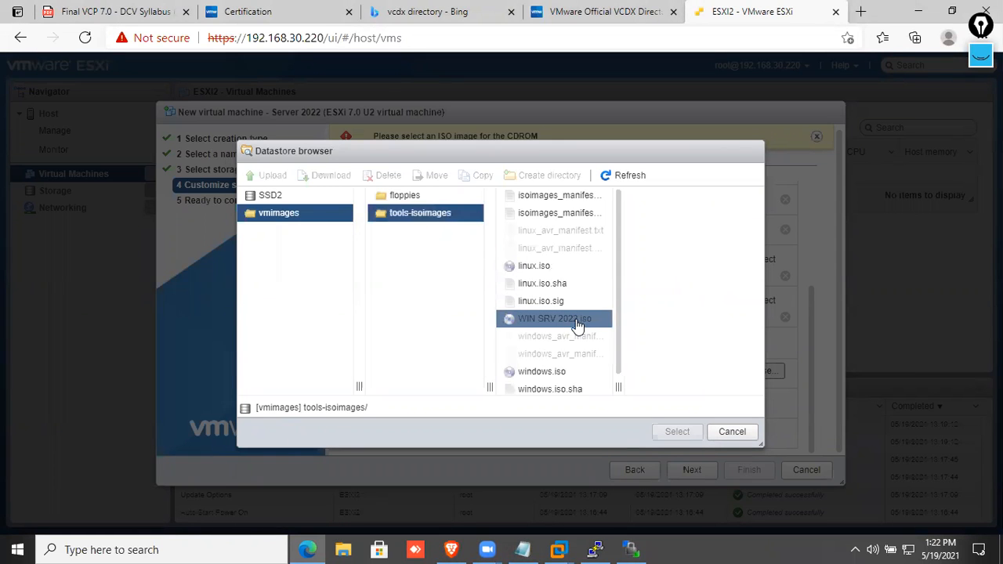
left_click(576, 323)
left_click(693, 435)
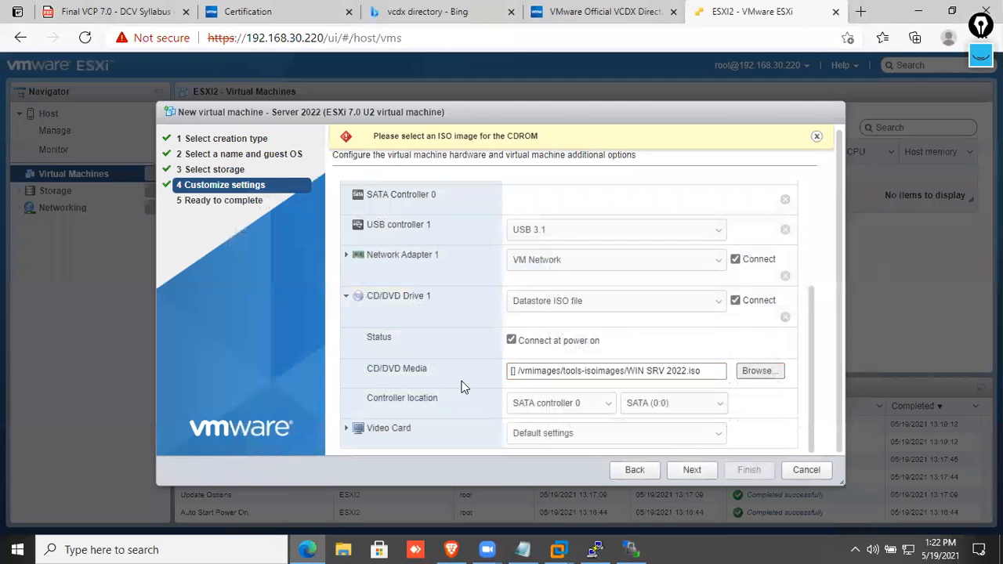
Review the 90 GB hard disk and the summary, then finish creating the Server 2022 VM.
scroll(548, 306, "up", 5)
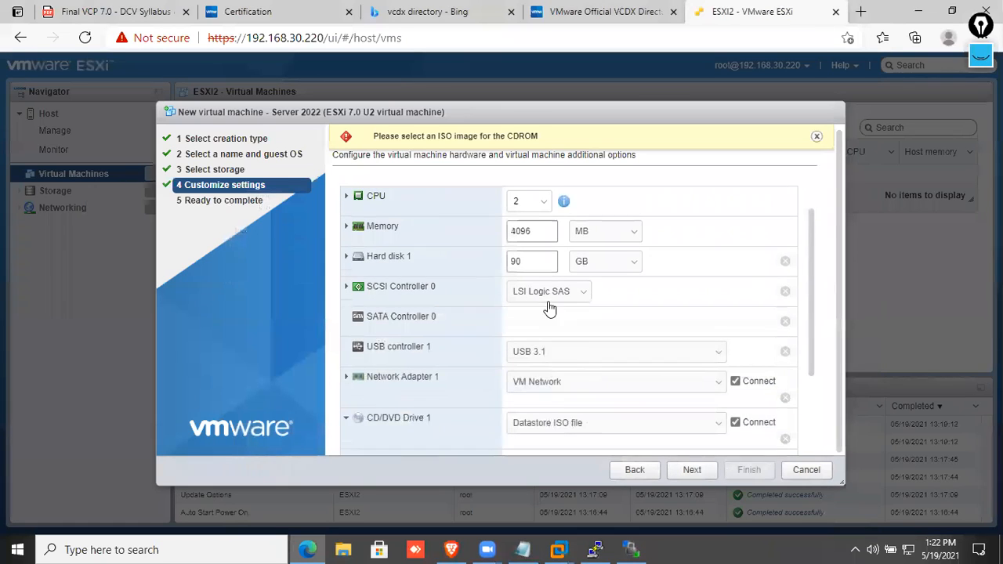
left_click(530, 301)
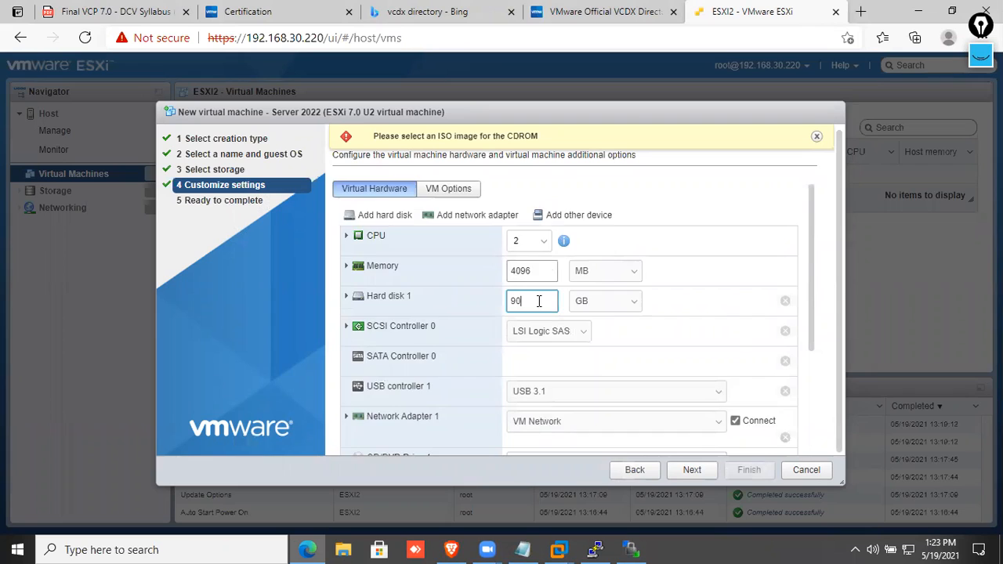
scroll(540, 298, "down", 3)
left_click(692, 470)
scroll(619, 381, "down", 3)
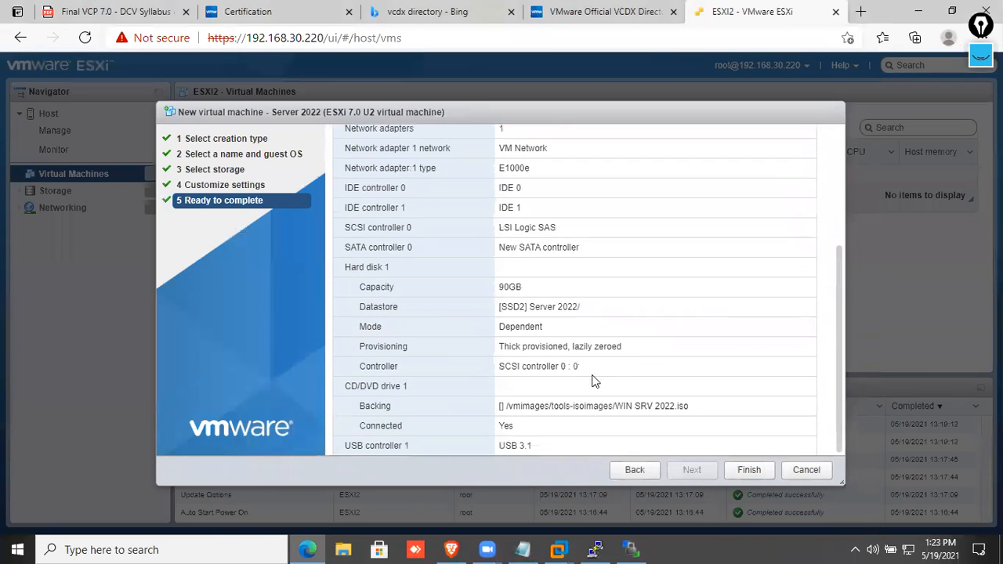
scroll(568, 345, "up", 5)
scroll(575, 298, "down", 5)
left_click(749, 470)
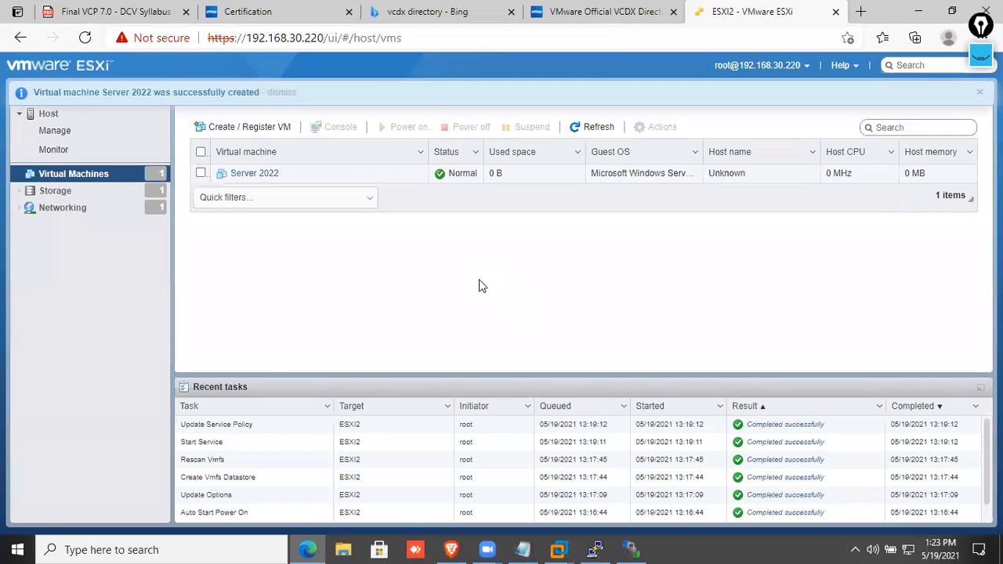
Open the Server 2022 VM's console window.
left_click(267, 174)
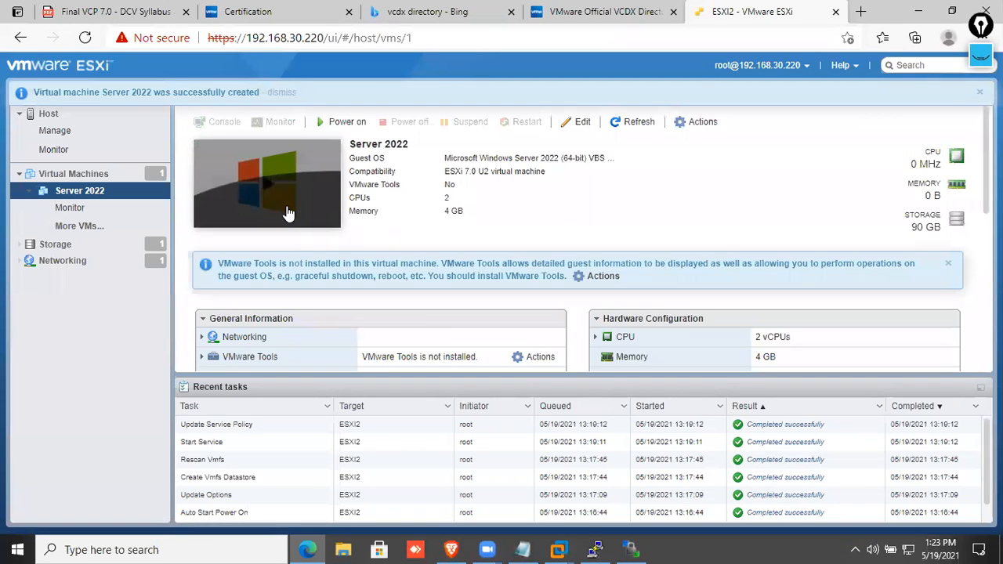
left_click(284, 209)
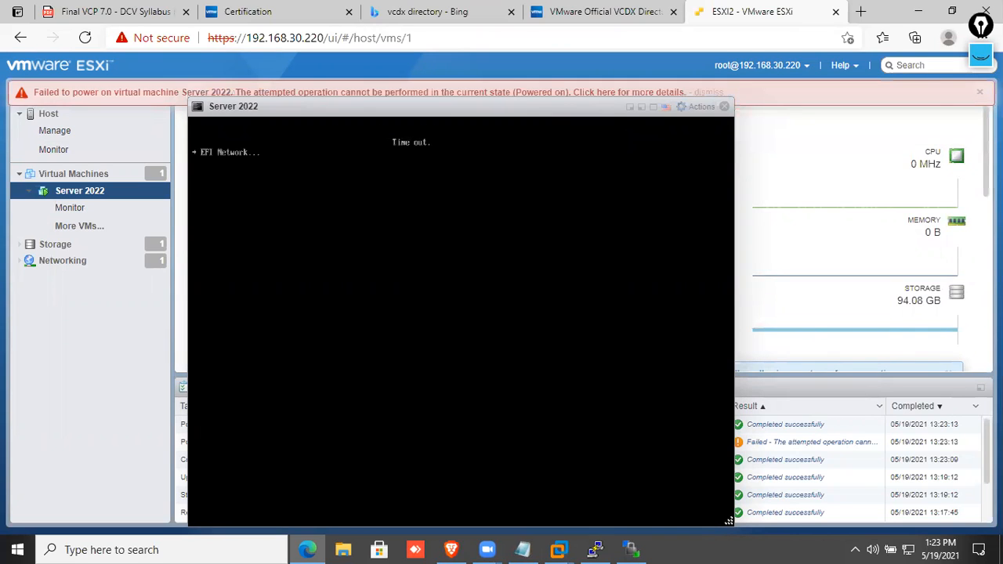
left_click_drag(605, 110, 605, 78)
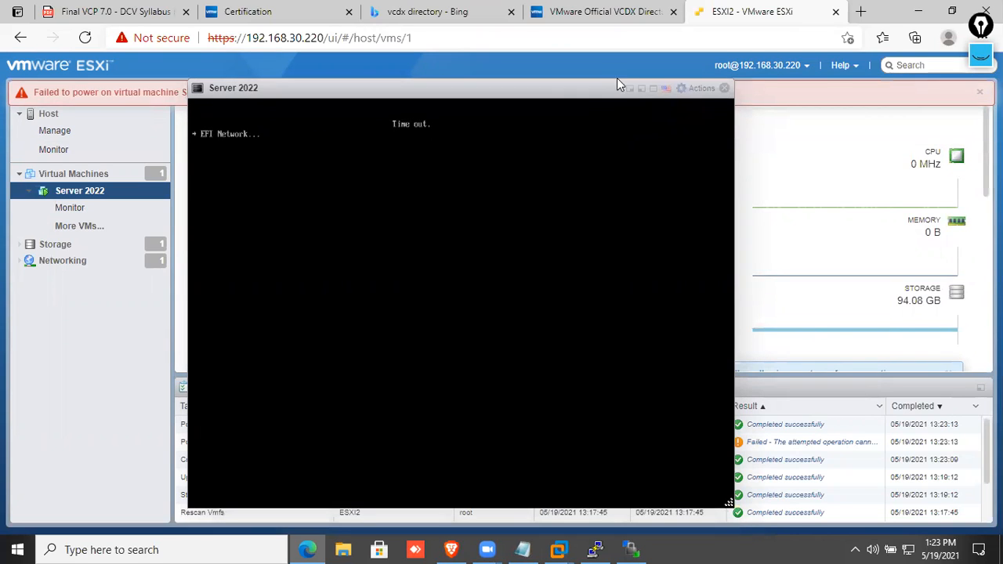
Reset the VM through Actions > Power > Reset and press a key to boot from the ISO.
left_click(683, 87)
mouse_move(713, 191)
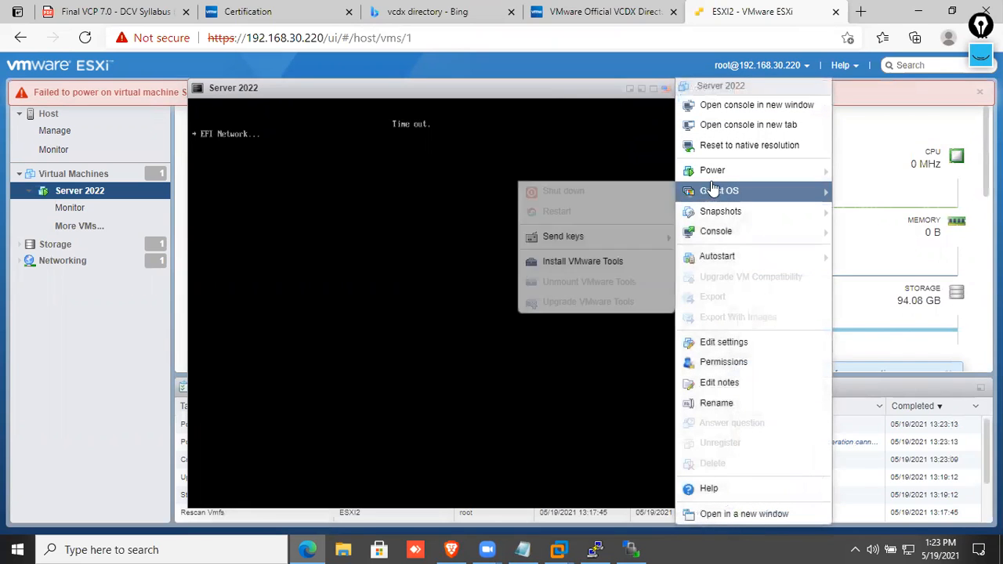
mouse_move(705, 171)
left_click(587, 233)
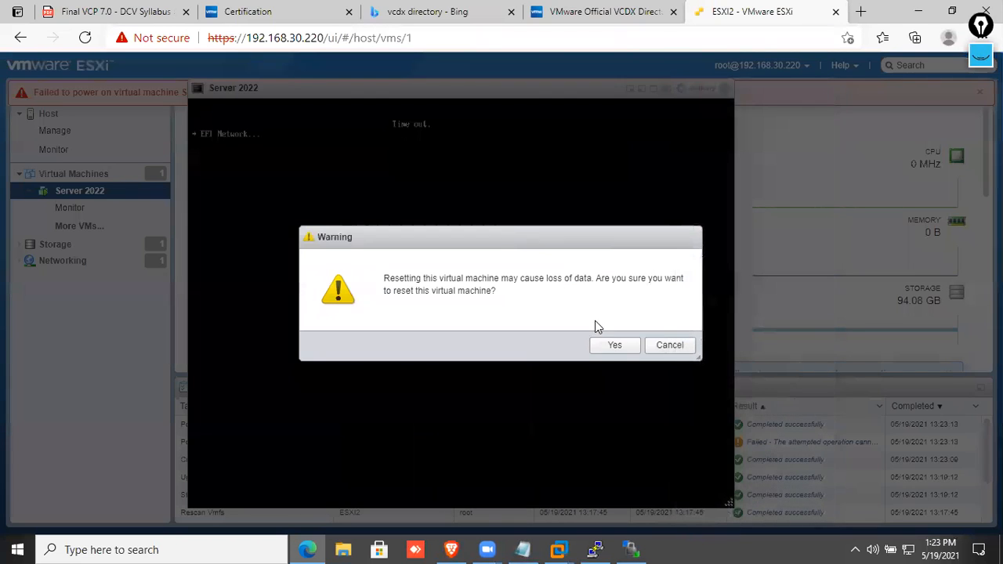
left_click(613, 346)
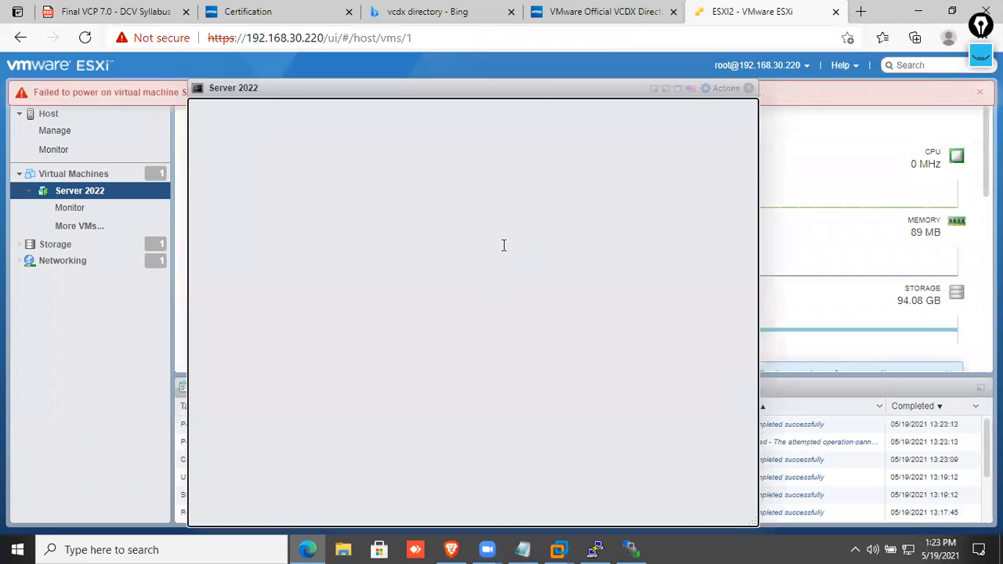
key("Return")
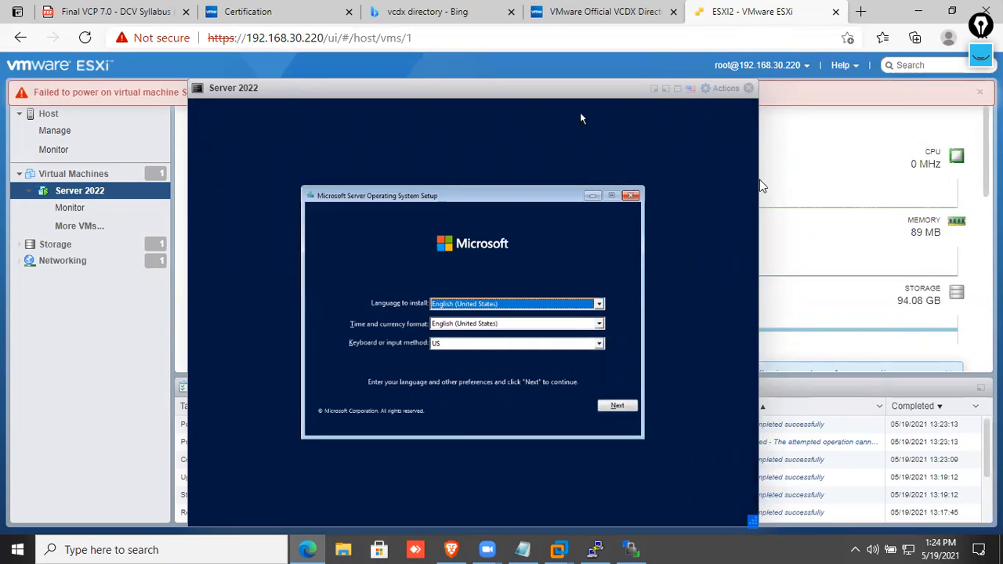
Keep the default language settings, start the install and continue without a product key.
left_click(616, 408)
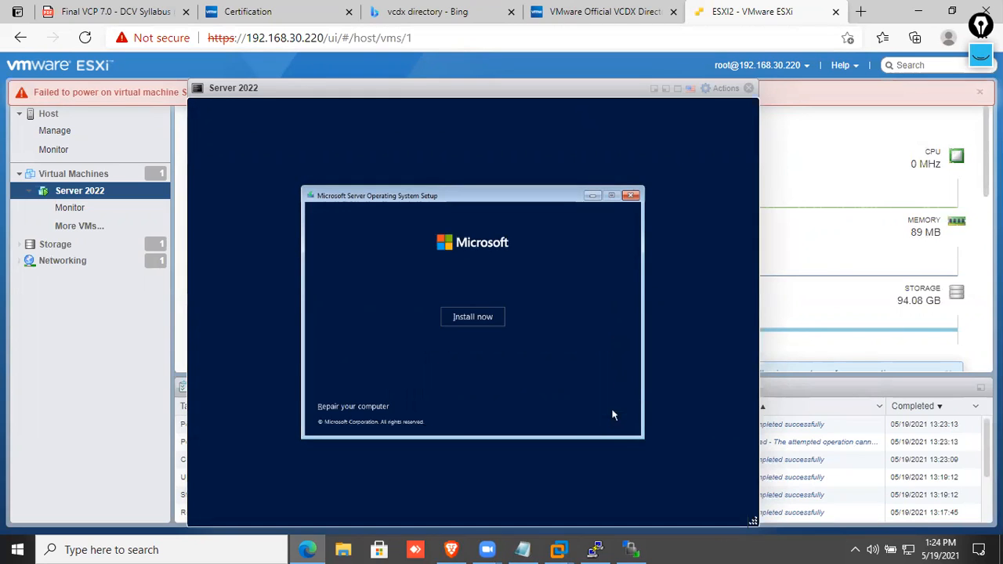
left_click(494, 322)
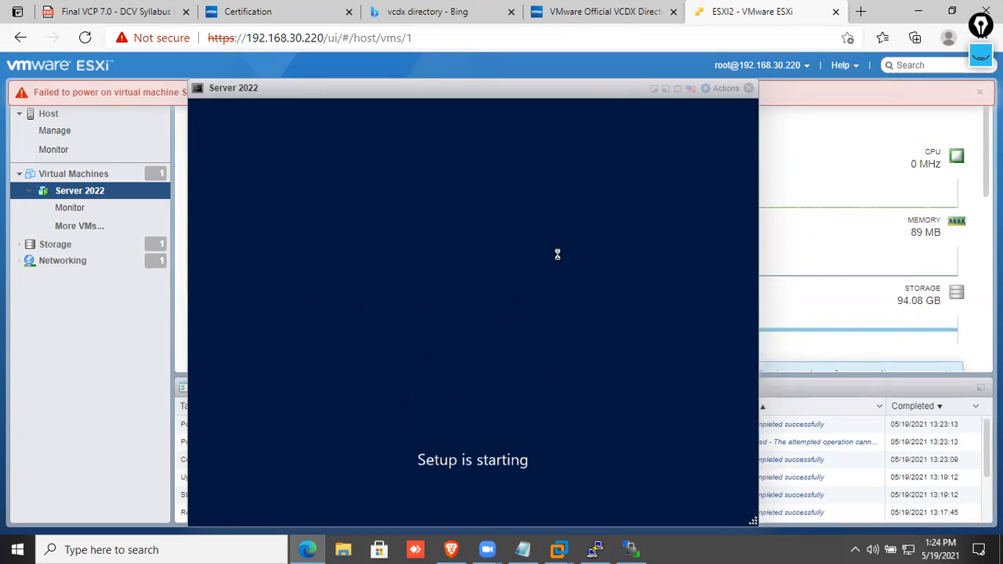
left_click_drag(592, 92, 587, 94)
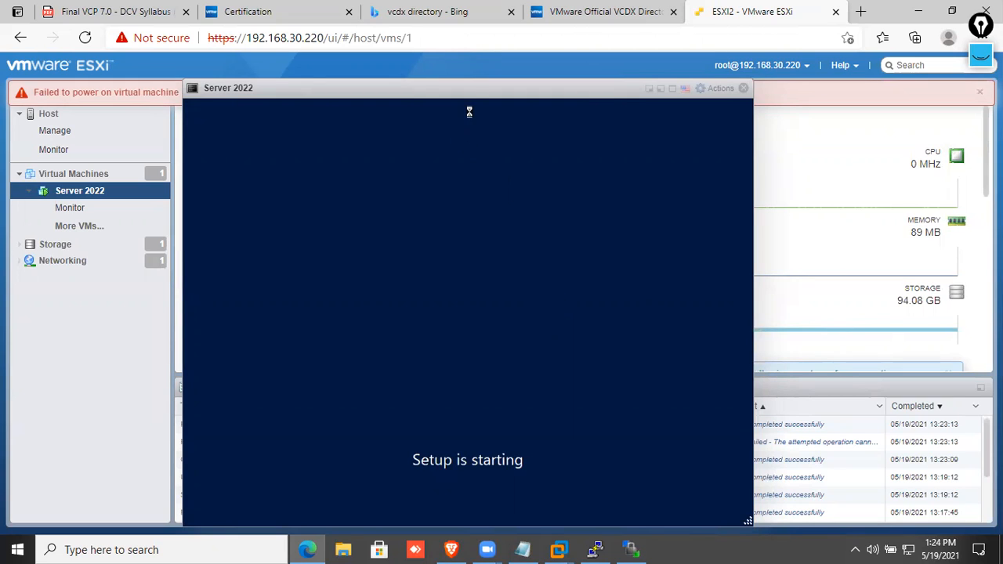
left_click_drag(471, 94, 534, 88)
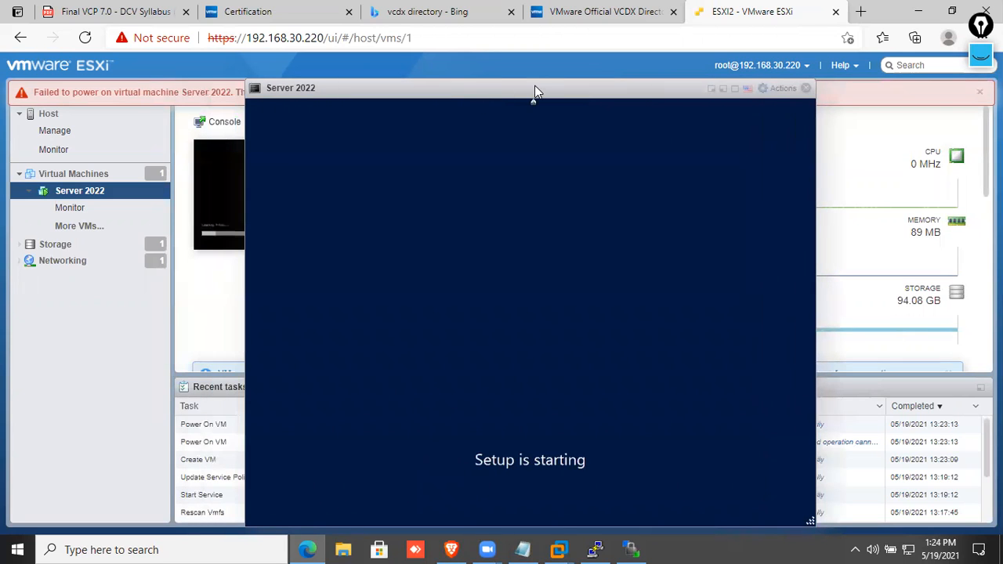
left_click(979, 97)
left_click_drag(620, 94, 524, 92)
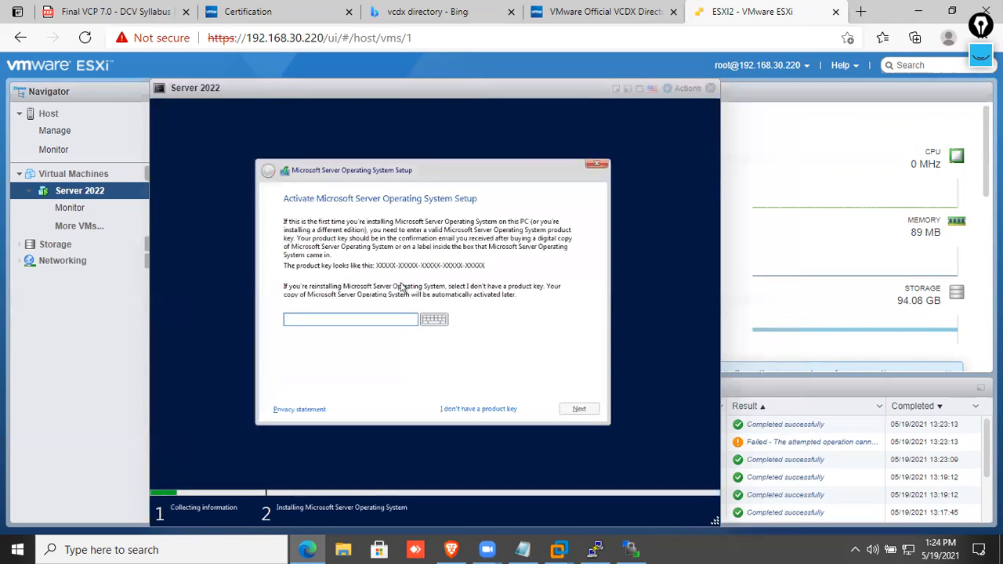
left_click(505, 408)
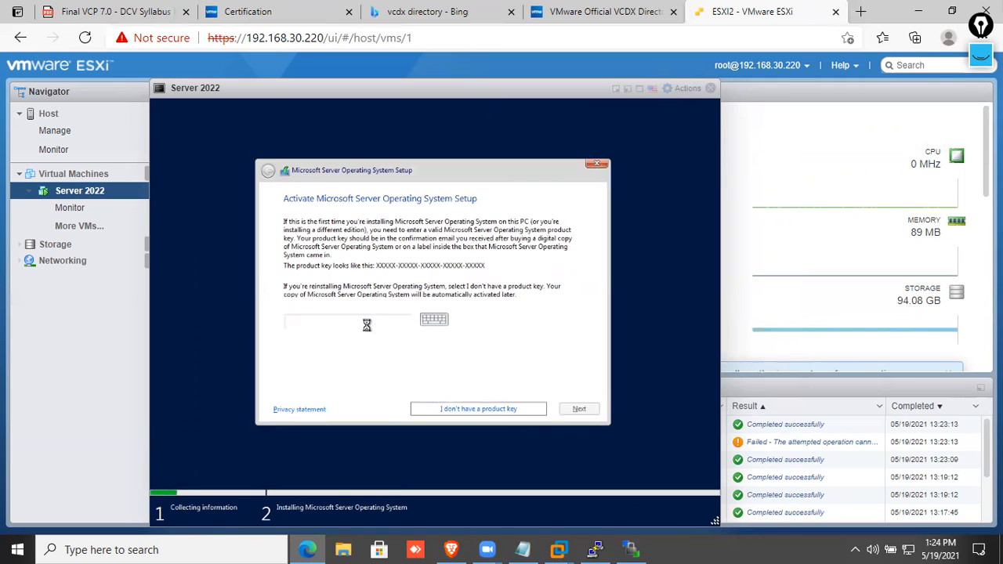
Choose Windows Server 2022 Datacenter (Desktop Experience) and accept the license terms.
left_click(427, 259)
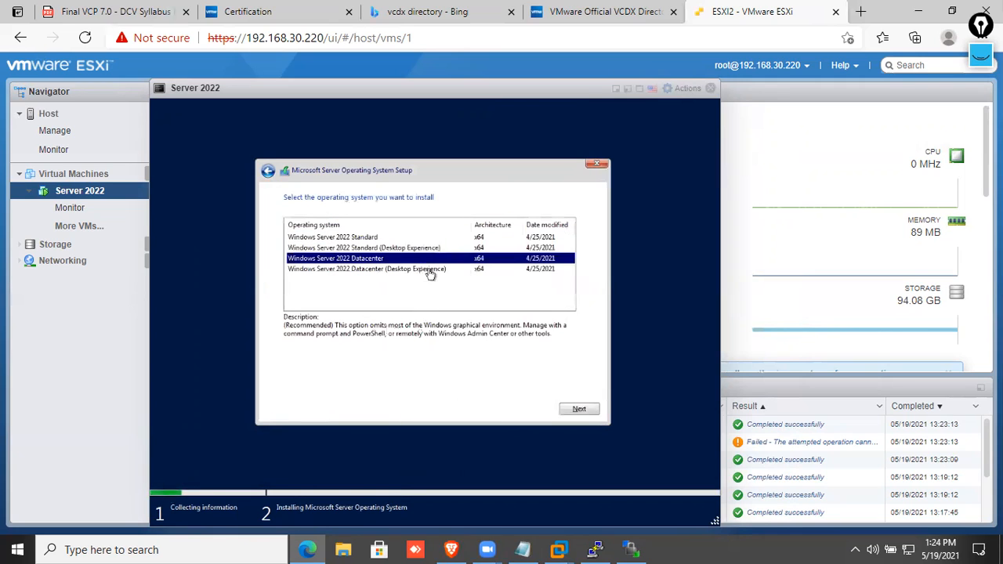
left_click(429, 270)
left_click(571, 407)
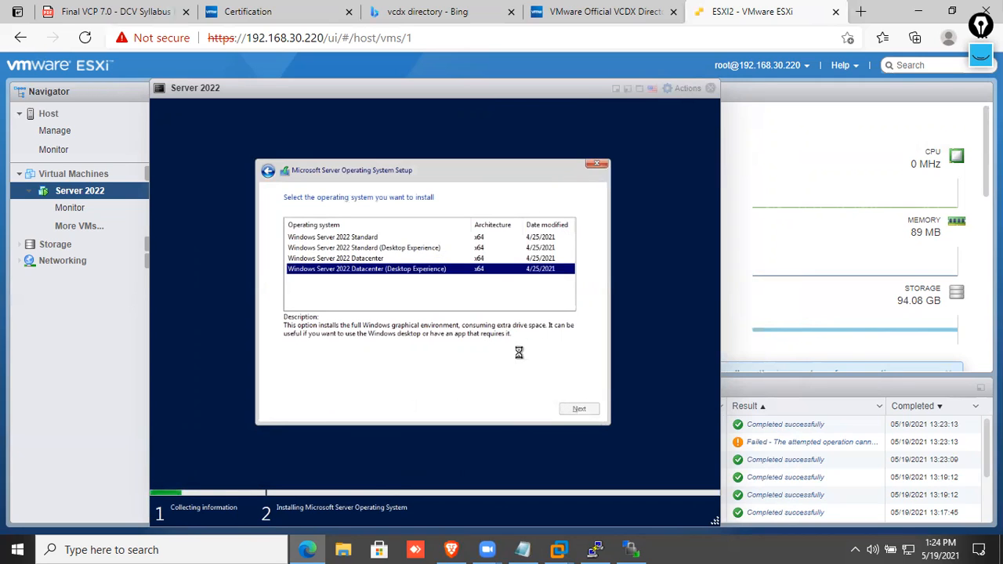
left_click(473, 388)
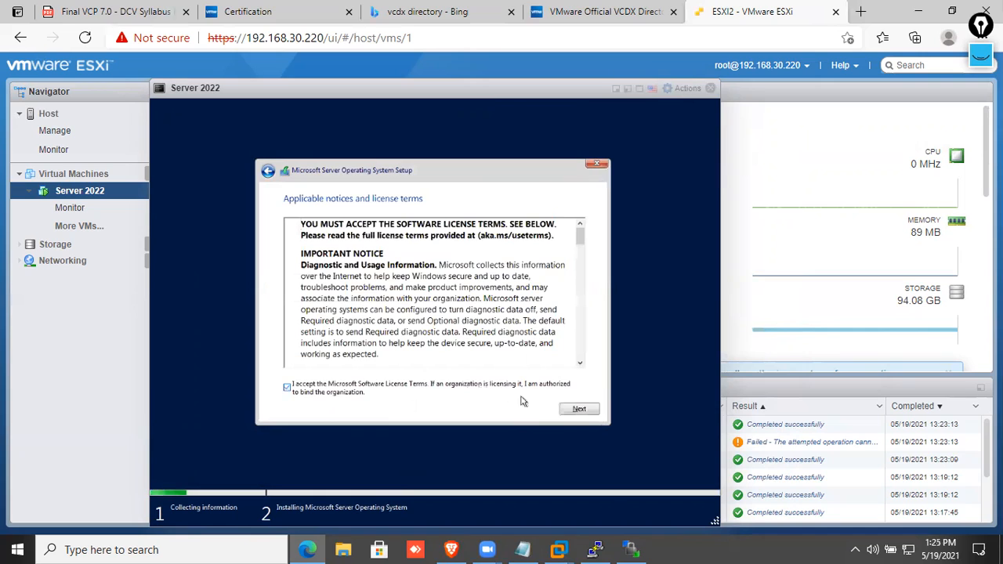
left_click(577, 408)
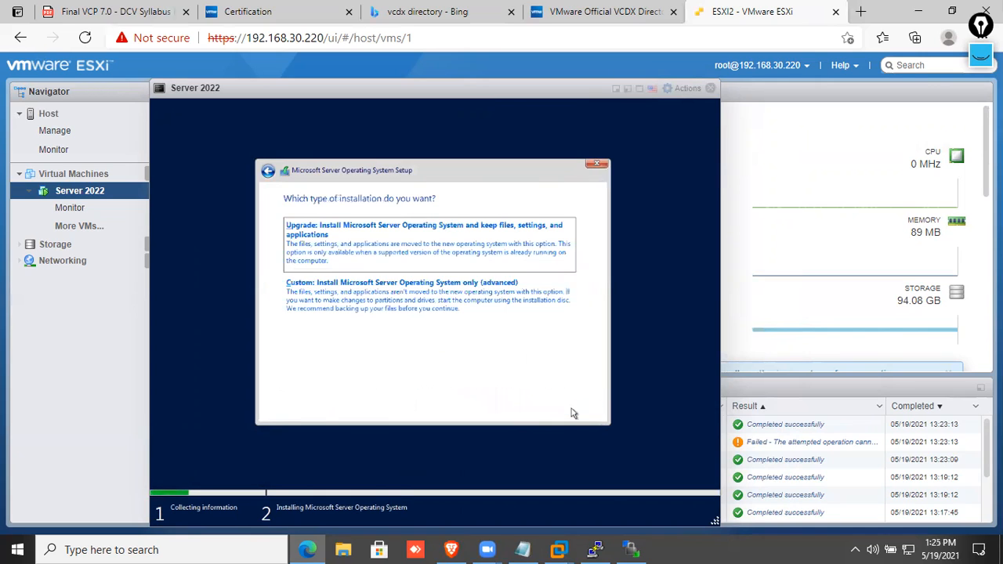
Choose a custom install, create a new partition on Drive 0 and start installing there.
left_click(467, 318)
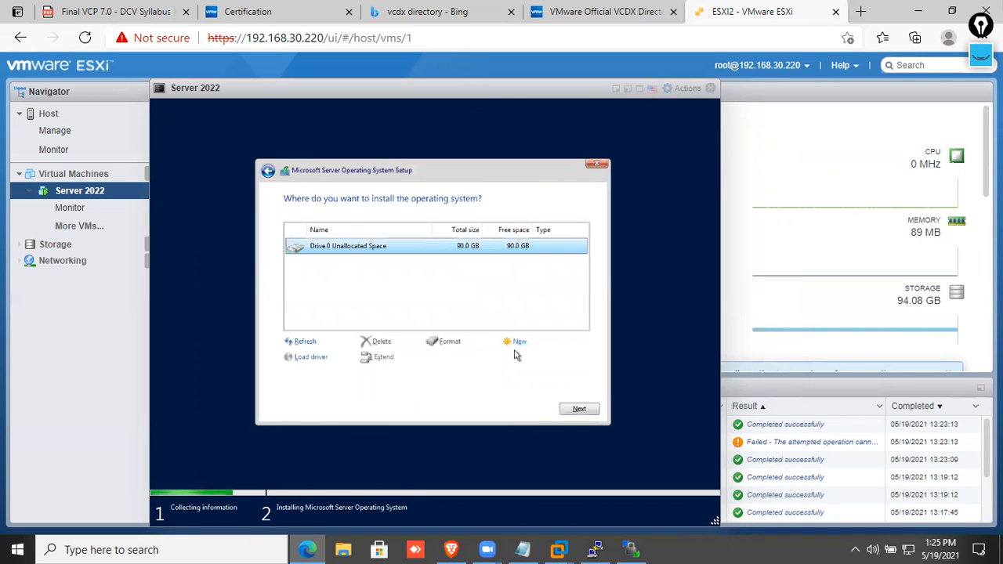
left_click(517, 342)
left_click(538, 359)
left_click(521, 358)
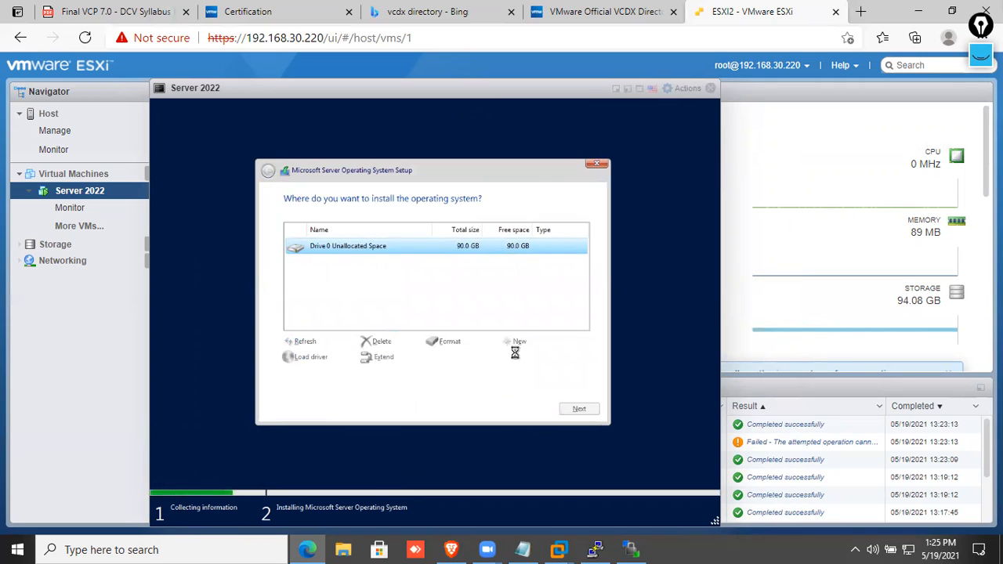
left_click(579, 409)
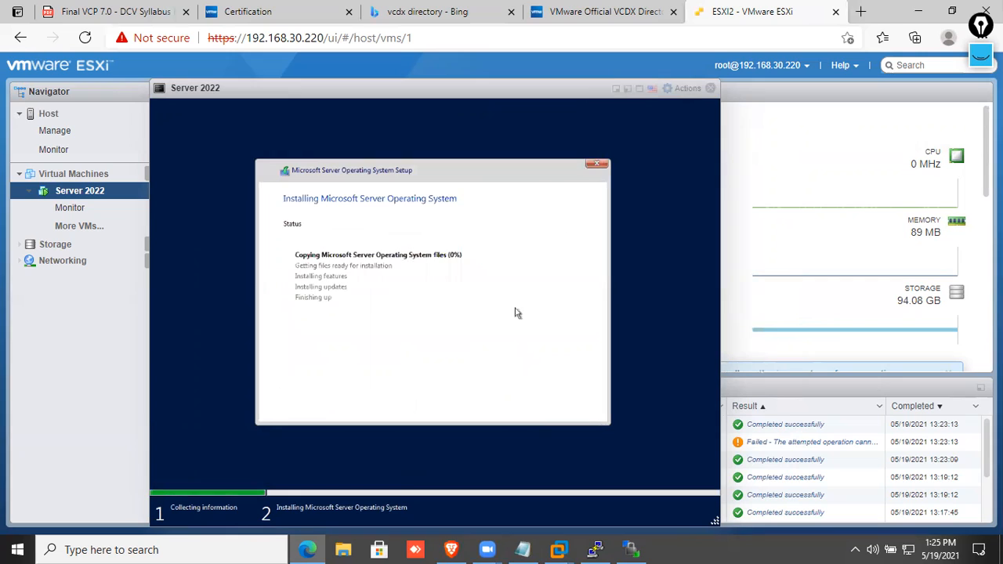